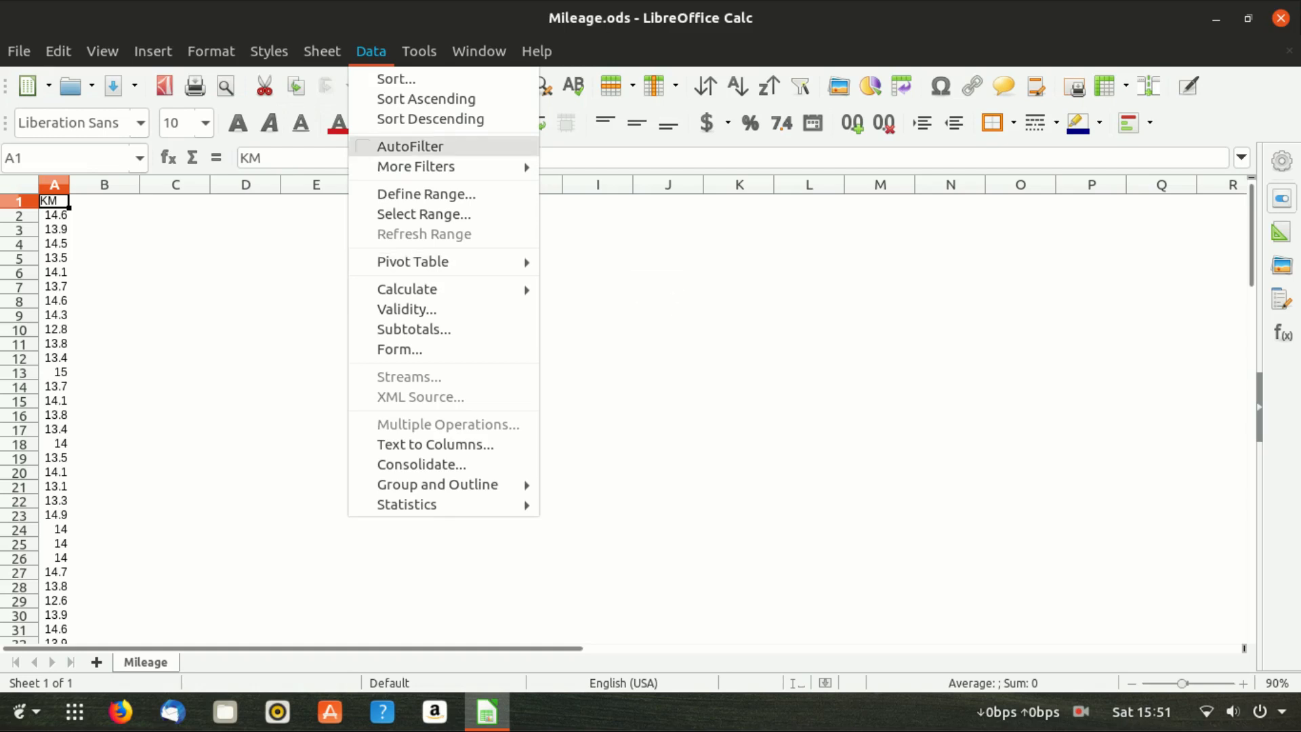
- Define a database range named ds_mileage over $Mileage.$A$1:$A$101, with column labels included
{"action": "key", "text": "Return"}
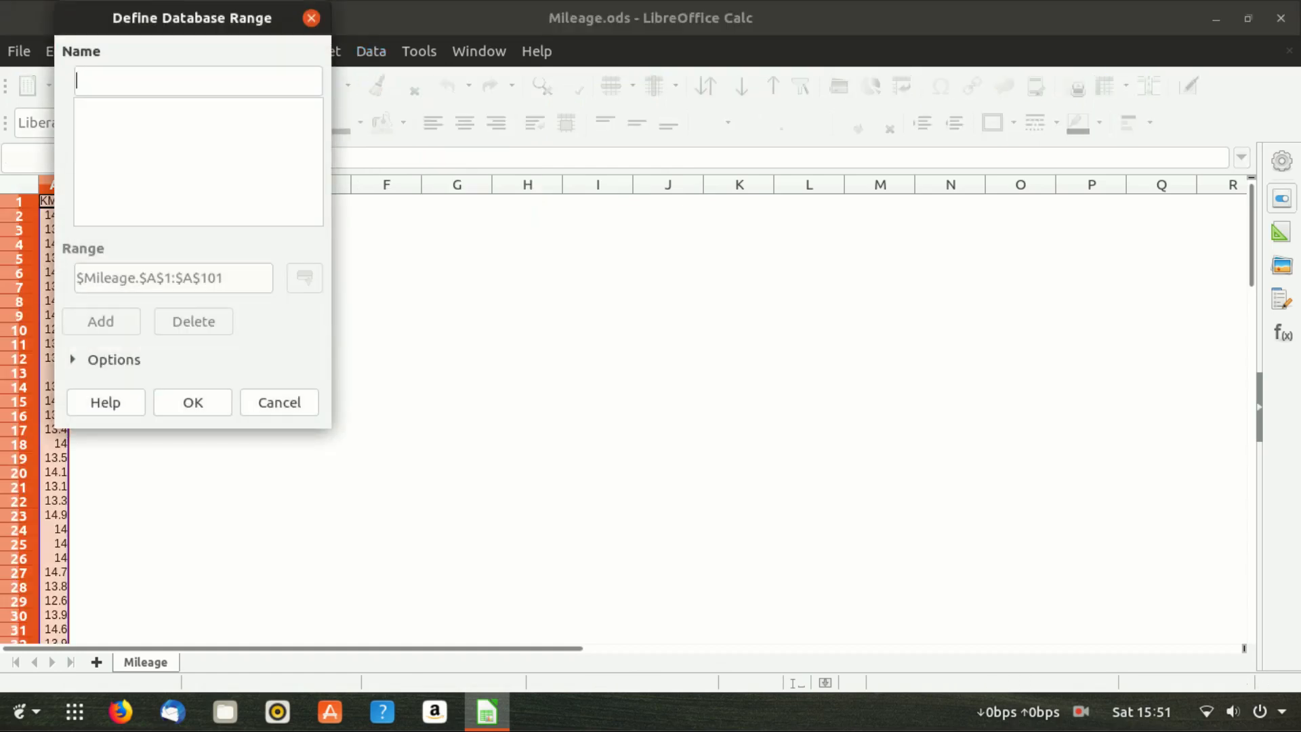
{"action": "type", "text": "ds_mileage"}
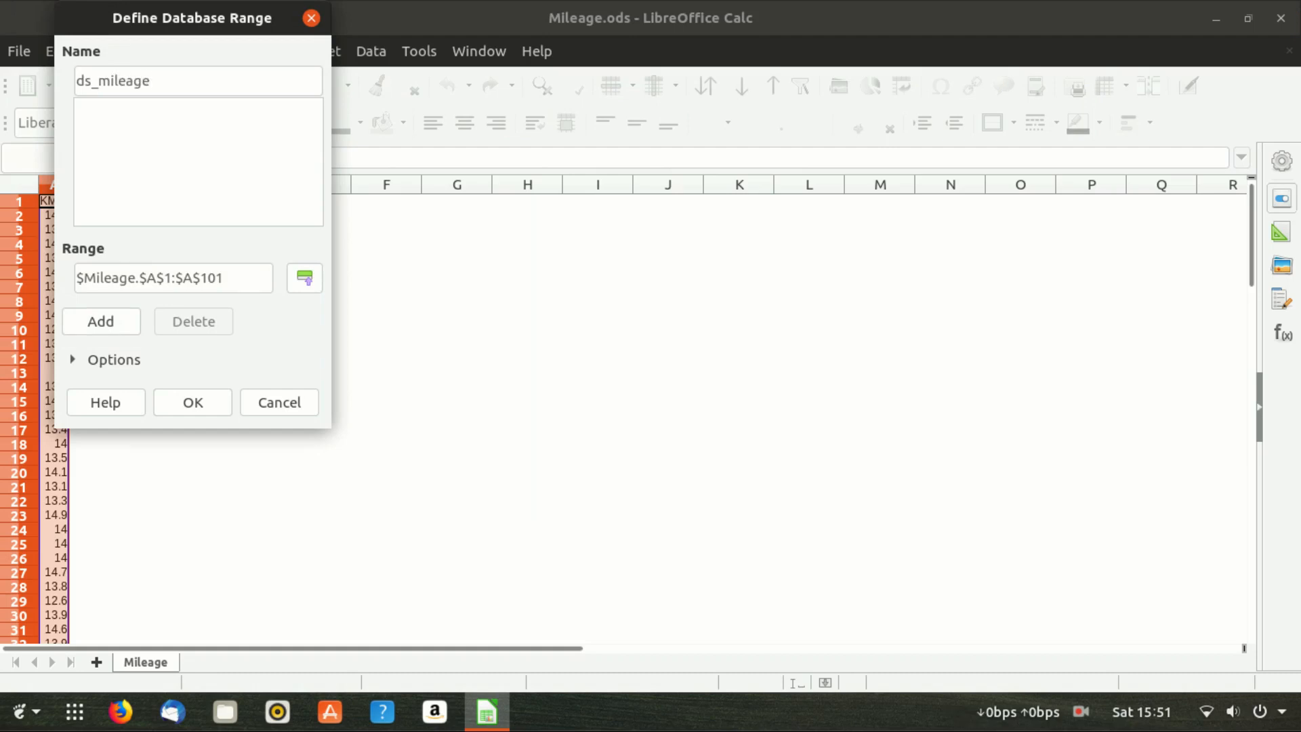
{"action": "left_click", "coordinate": [114, 360]}
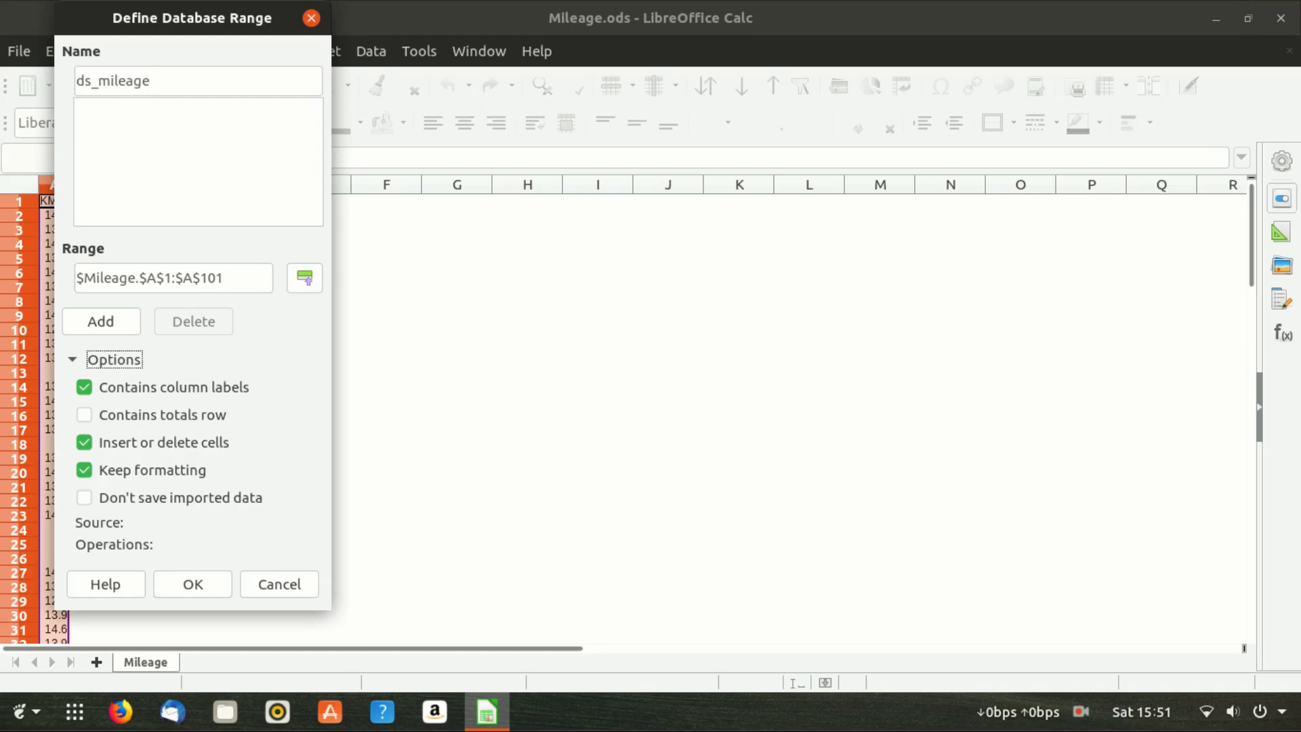
{"action": "key", "text": "Return"}
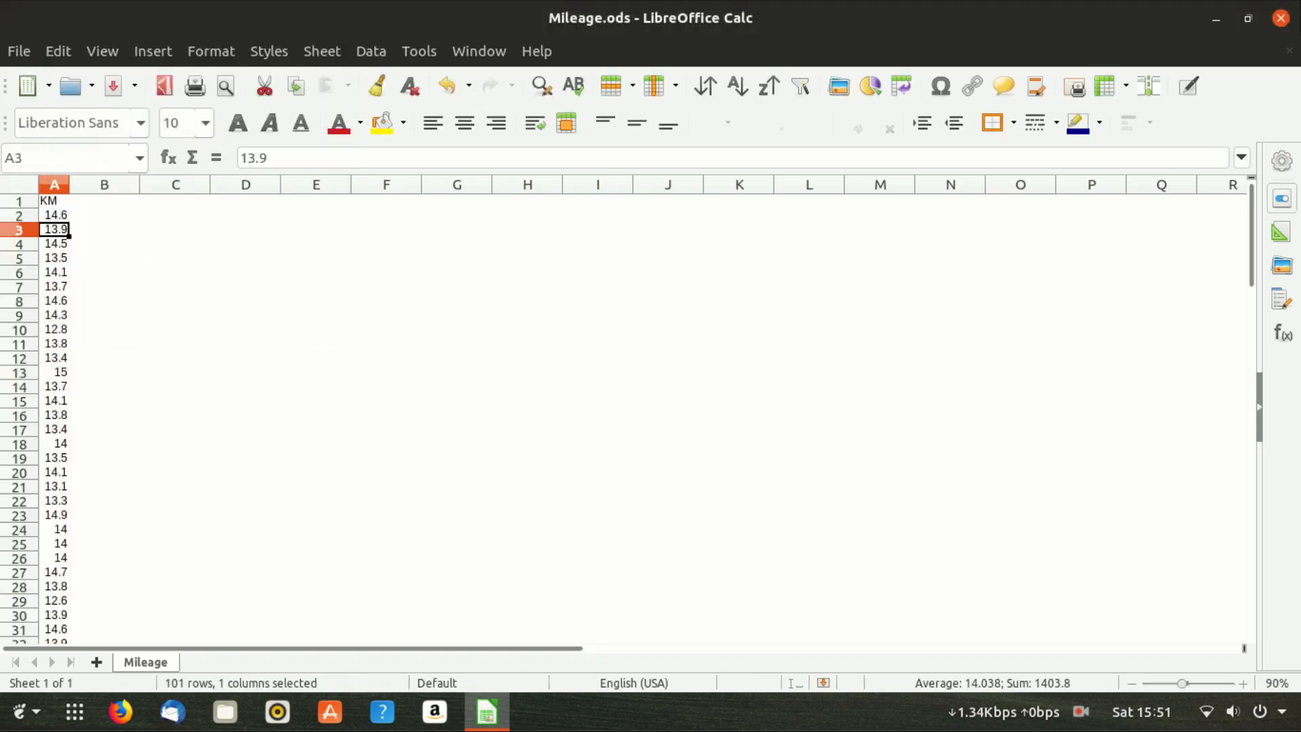
- Add a new sheet after Mileage and name it stats
{"action": "key", "text": "ctrl+Down"}
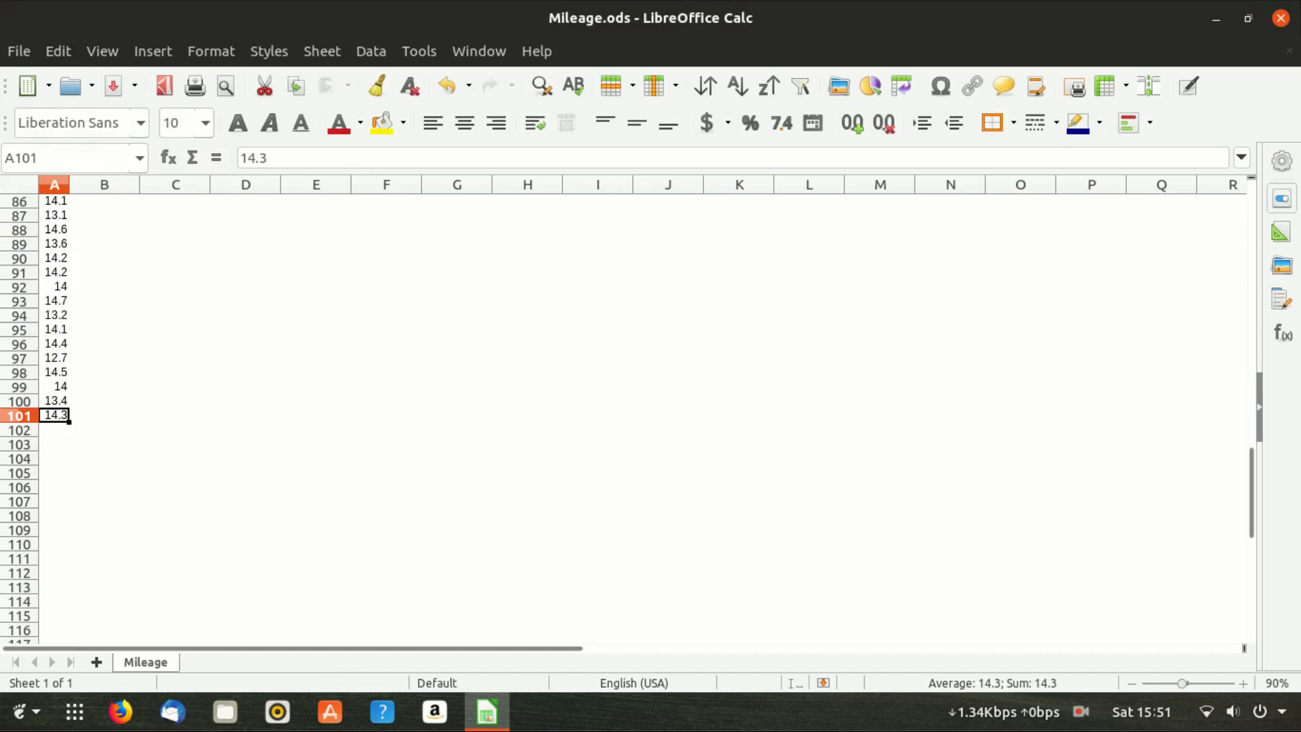
{"action": "key", "text": "ctrl+Home"}
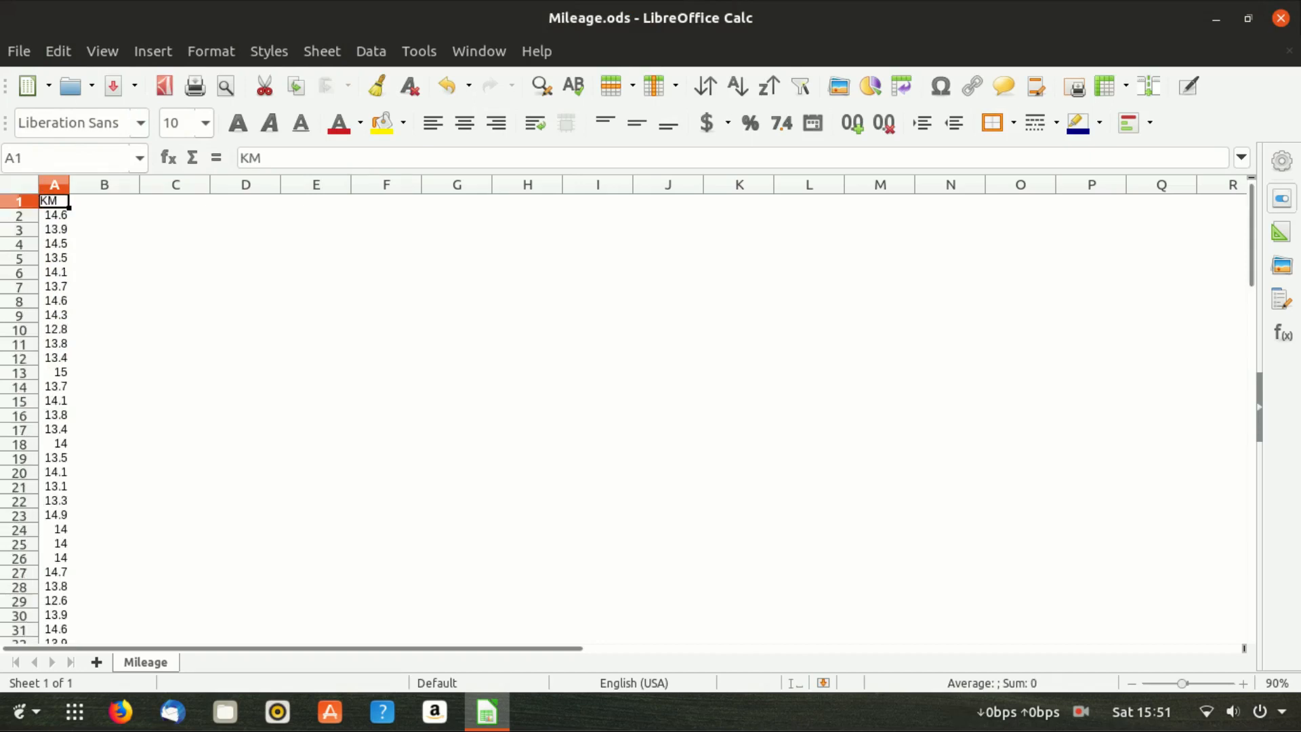
{"action": "left_click", "coordinate": [96, 662]}
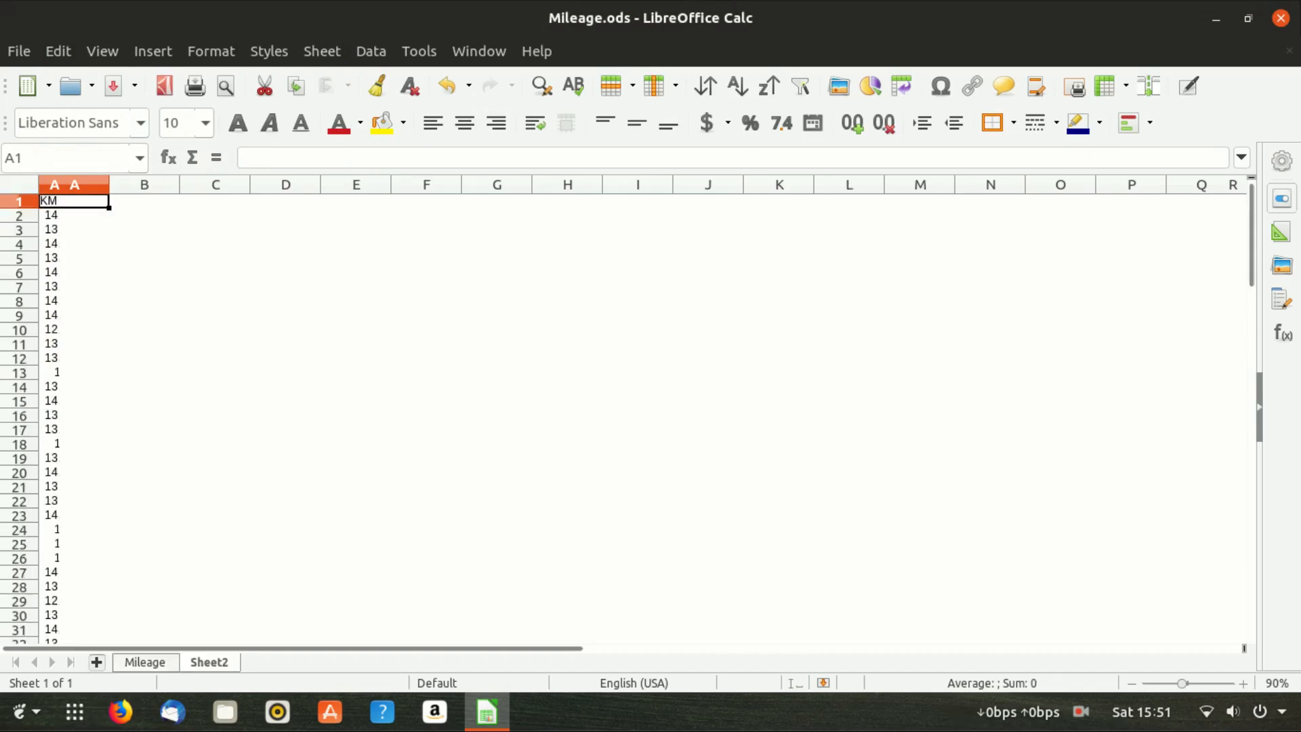
{"action": "double_click", "coordinate": [209, 662]}
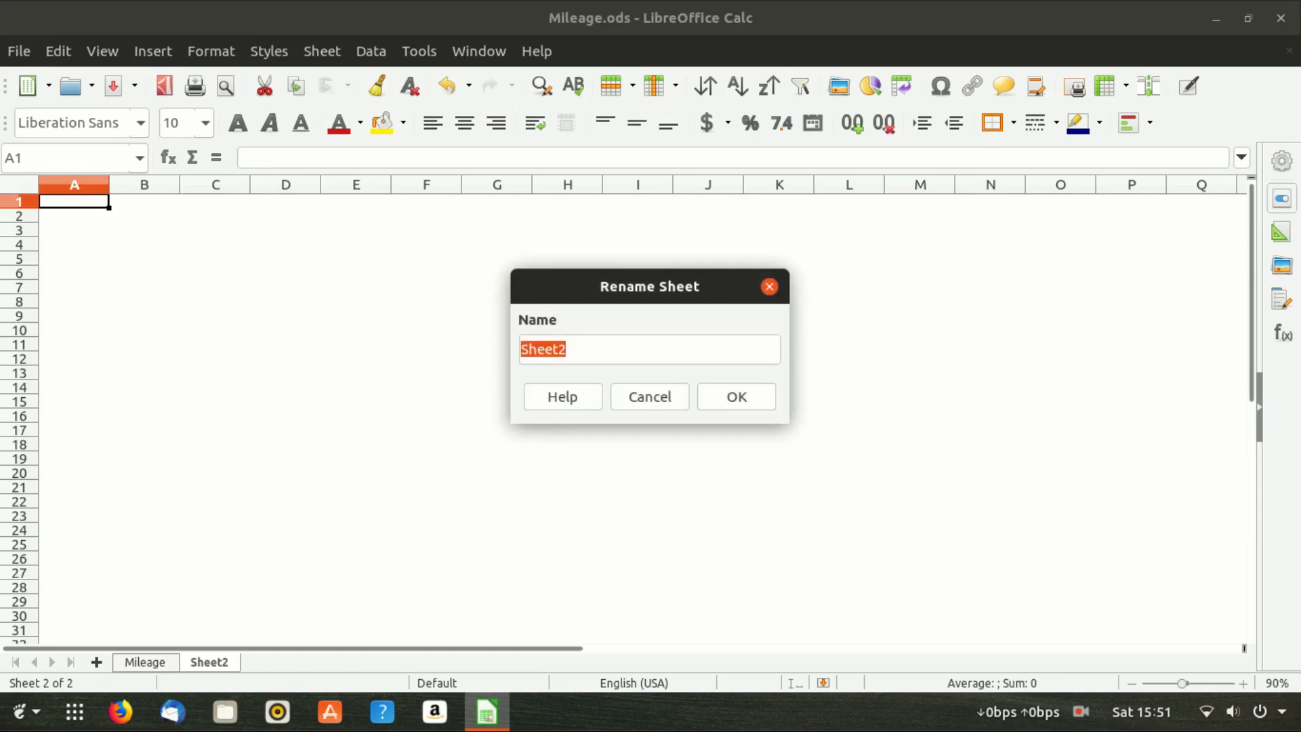
{"action": "type", "text": "stats"}
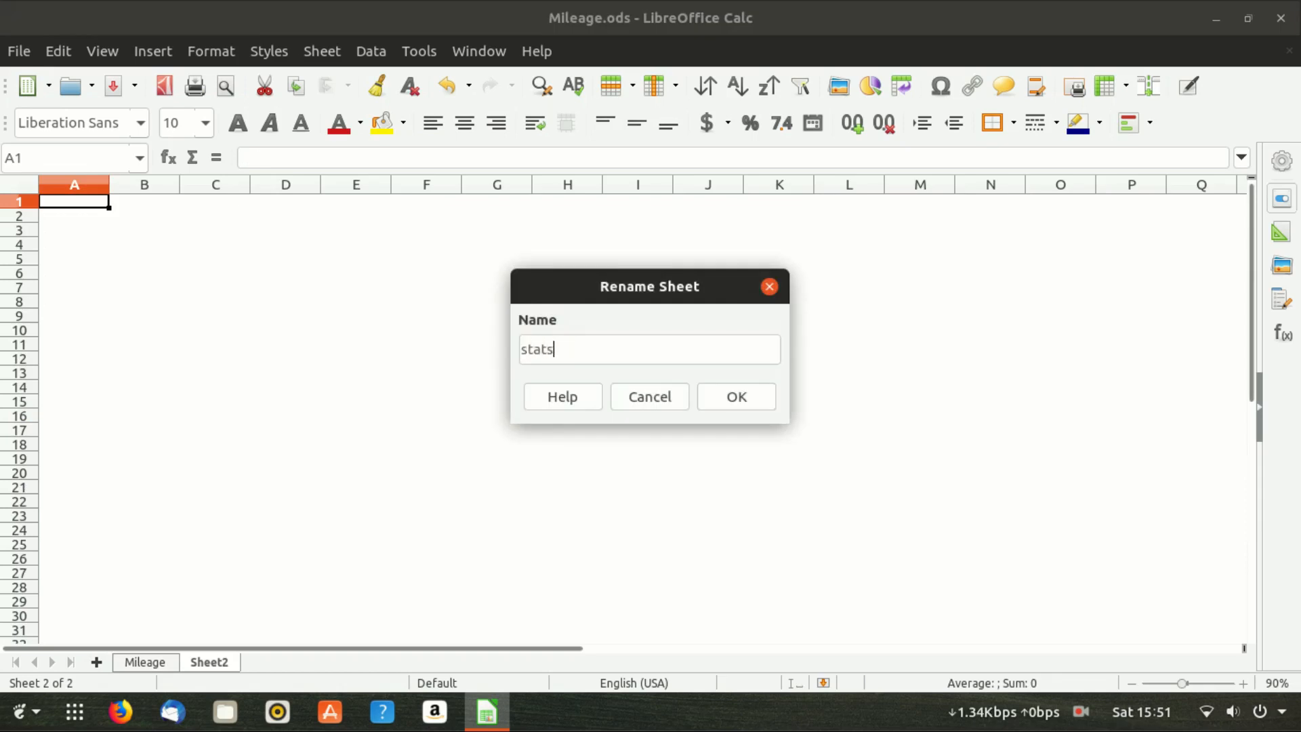
{"action": "key", "text": "Return"}
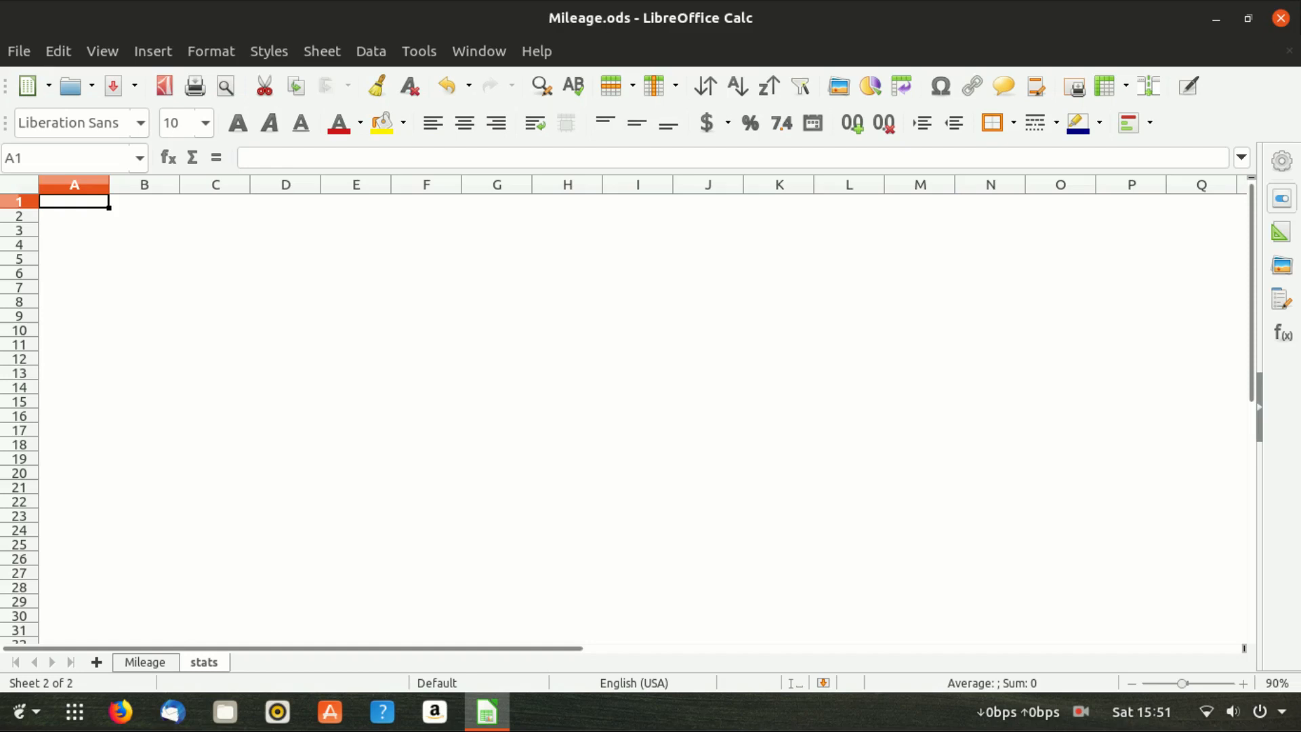
- Start Descriptive Statistics on the Mileage sheet with $Mileage.$A$1:$A$101 as the input range
{"action": "key", "text": "ctrl+Page_Up"}
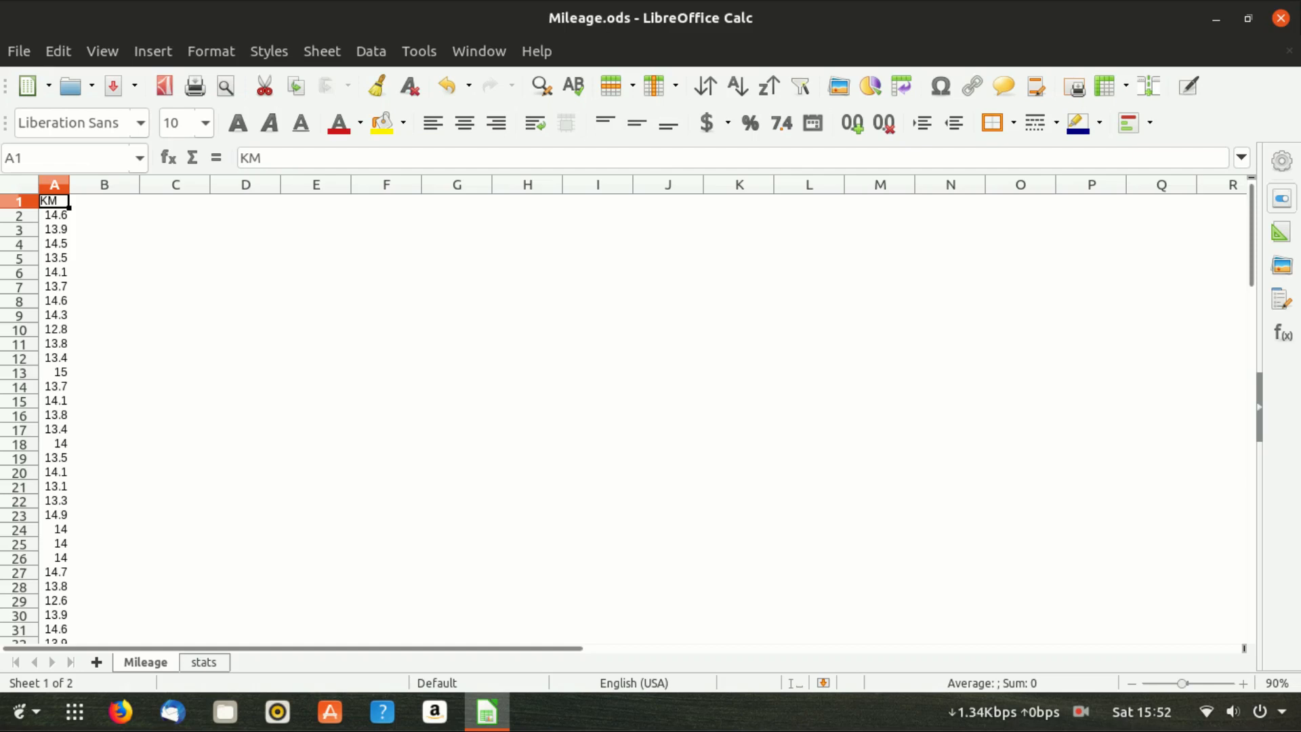
{"action": "key", "text": "alt+d"}
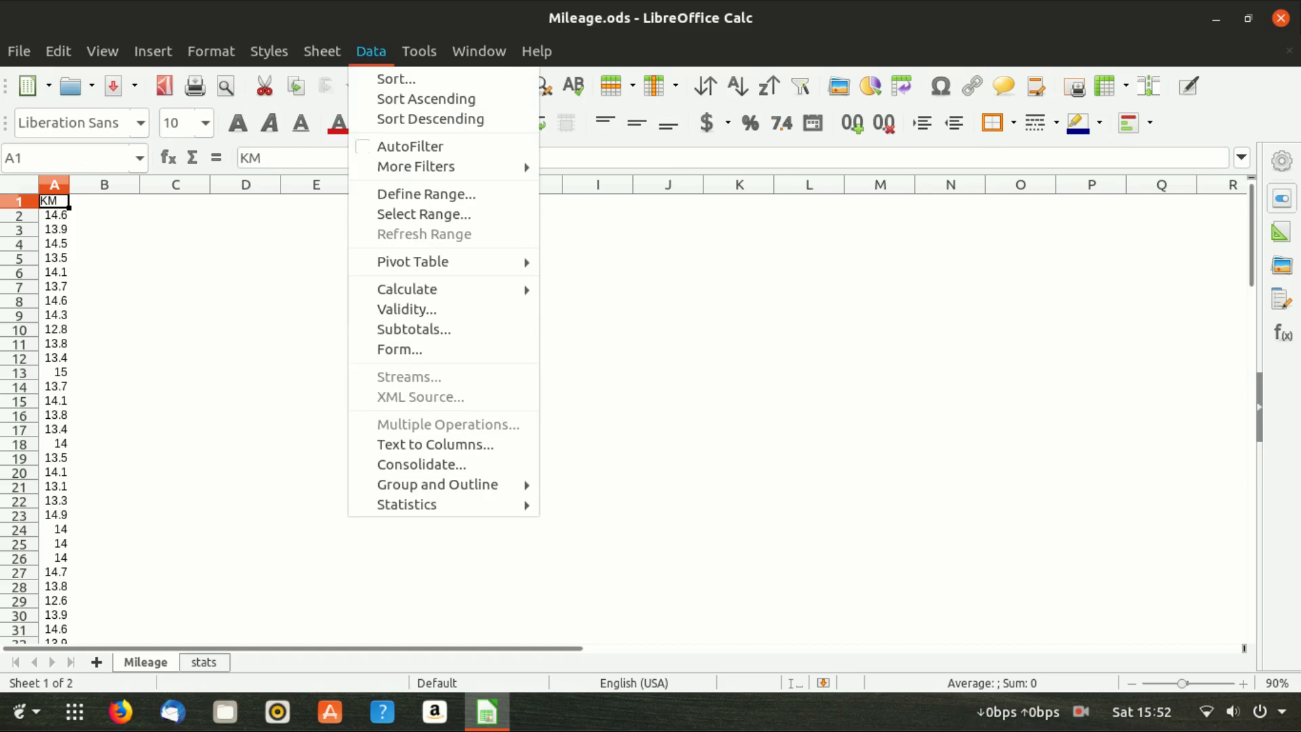
{"action": "mouse_move", "coordinate": [408, 505]}
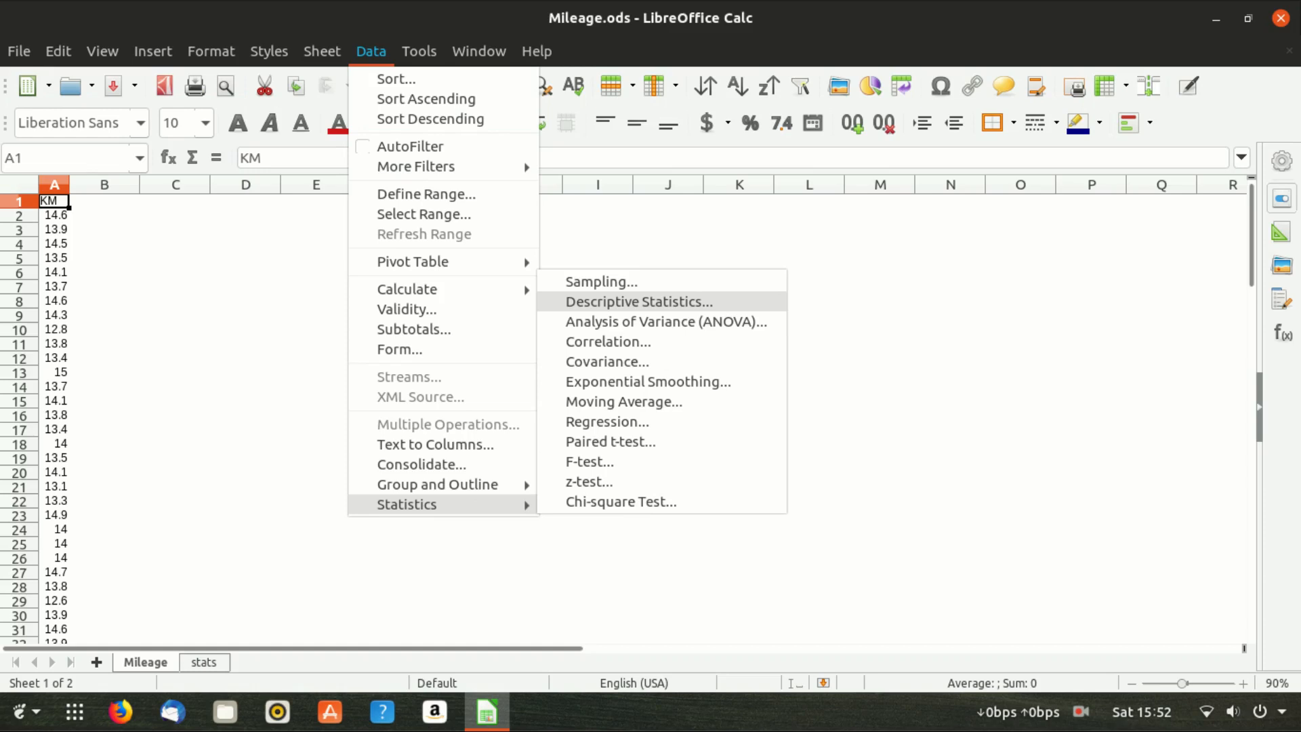
{"action": "key", "text": "Return"}
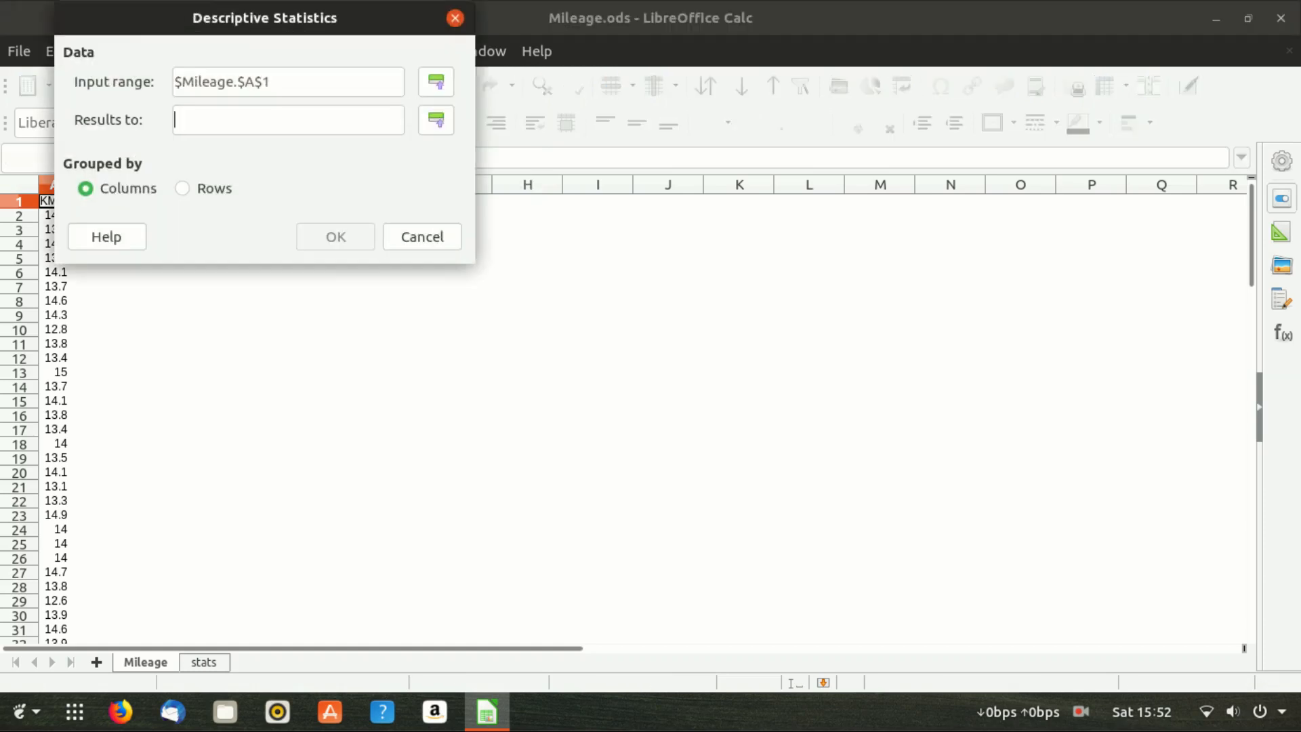
{"action": "left_click", "coordinate": [917, 227]}
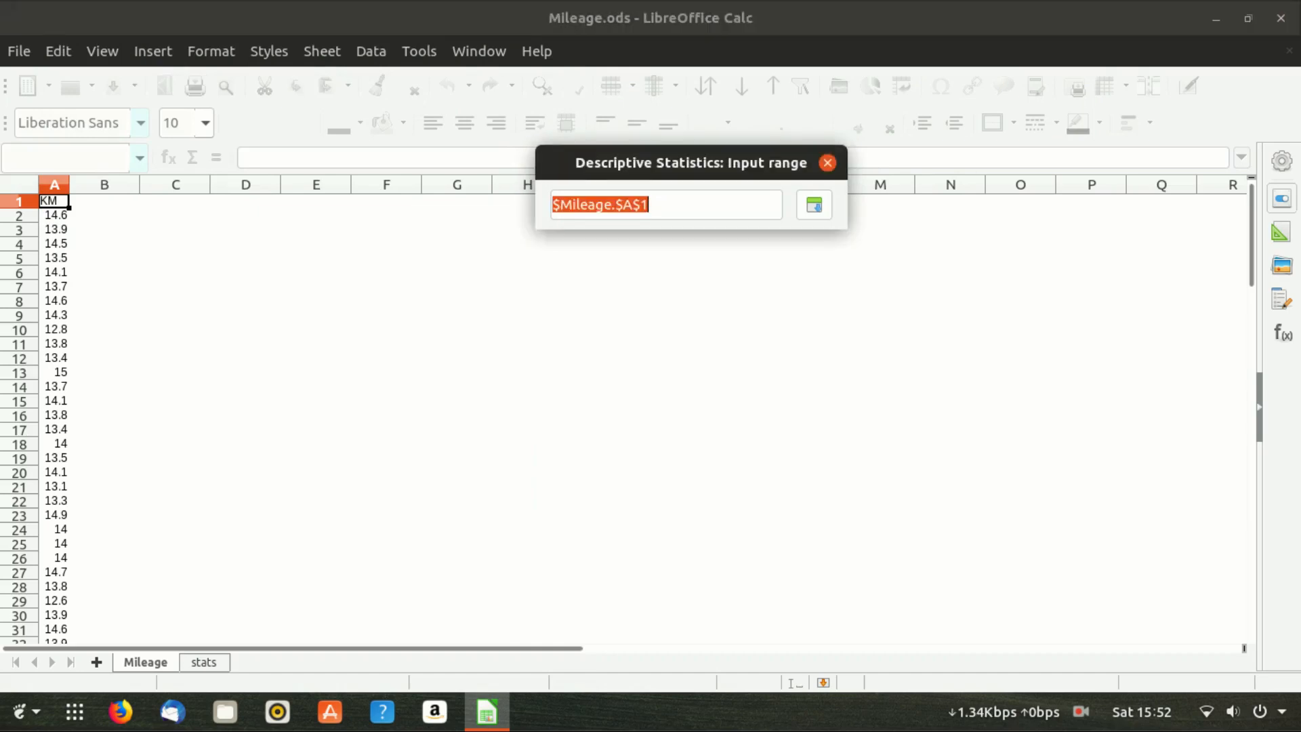
{"action": "left_click_drag", "start_coordinate": [55, 201], "coordinate": [55, 241]}
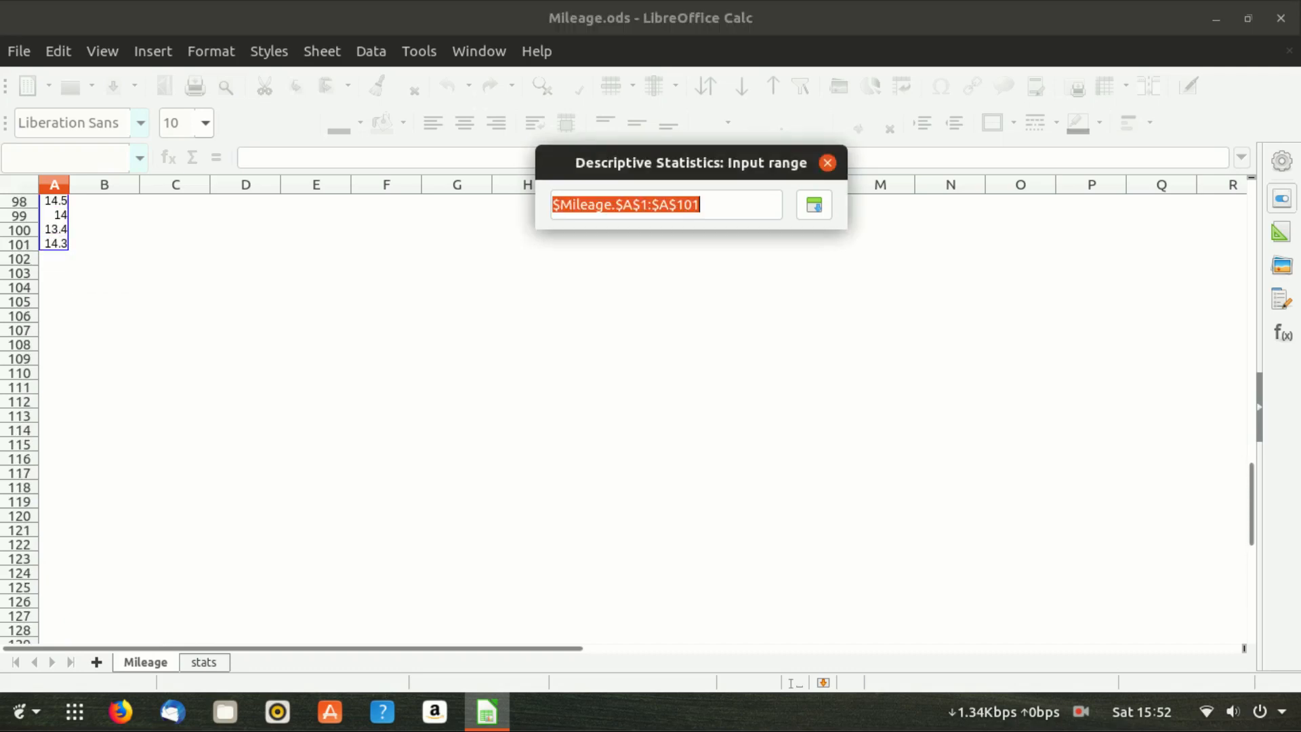
{"action": "left_click", "coordinate": [814, 204]}
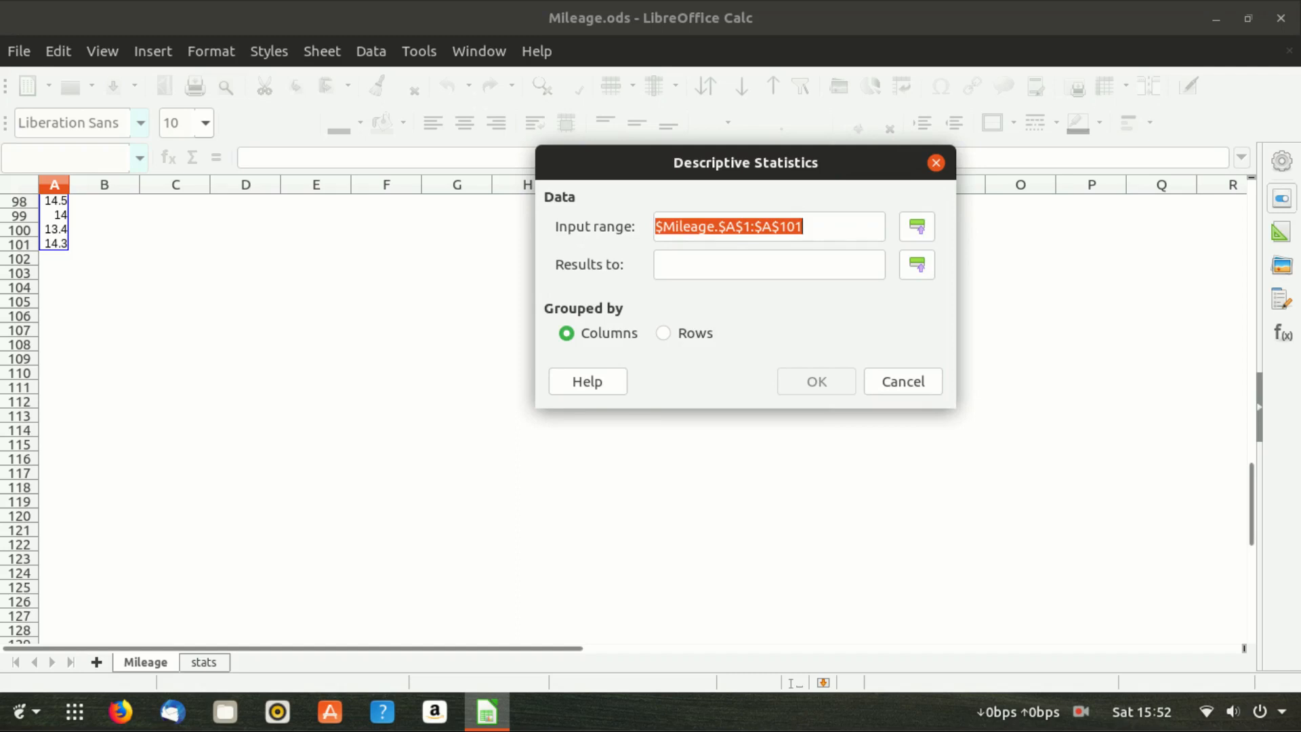
- Set the results destination to $stats.$A$1 and generate the descriptive statistics grouped by columns
{"action": "left_click", "coordinate": [769, 264]}
{"action": "left_click", "coordinate": [917, 264]}
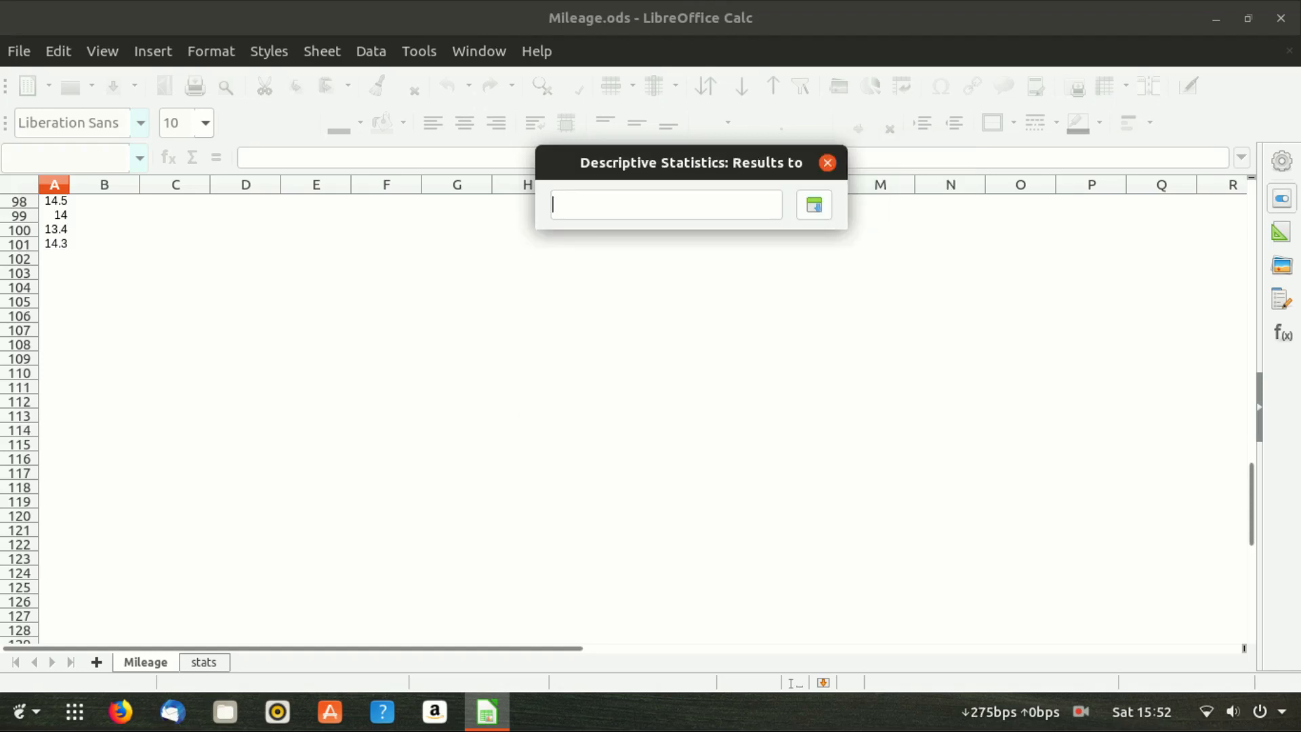
{"action": "left_click", "coordinate": [204, 663]}
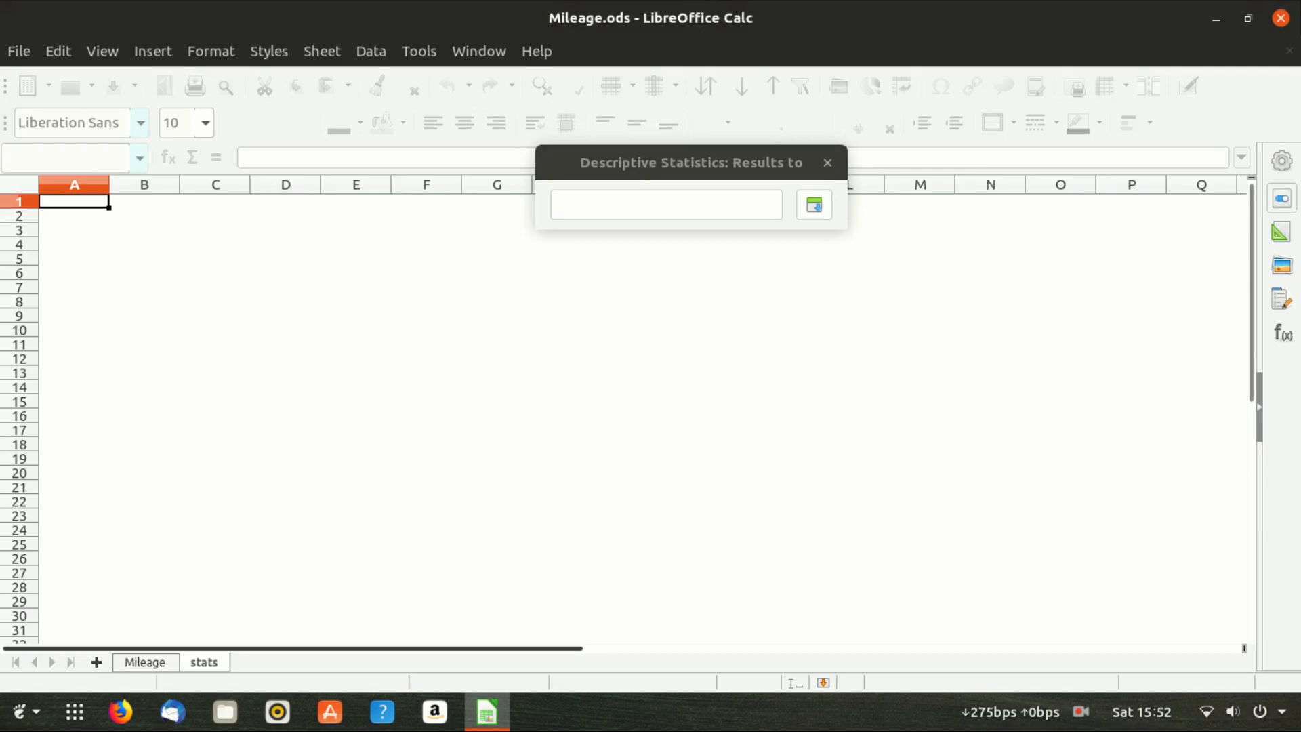
{"action": "left_click", "coordinate": [74, 202]}
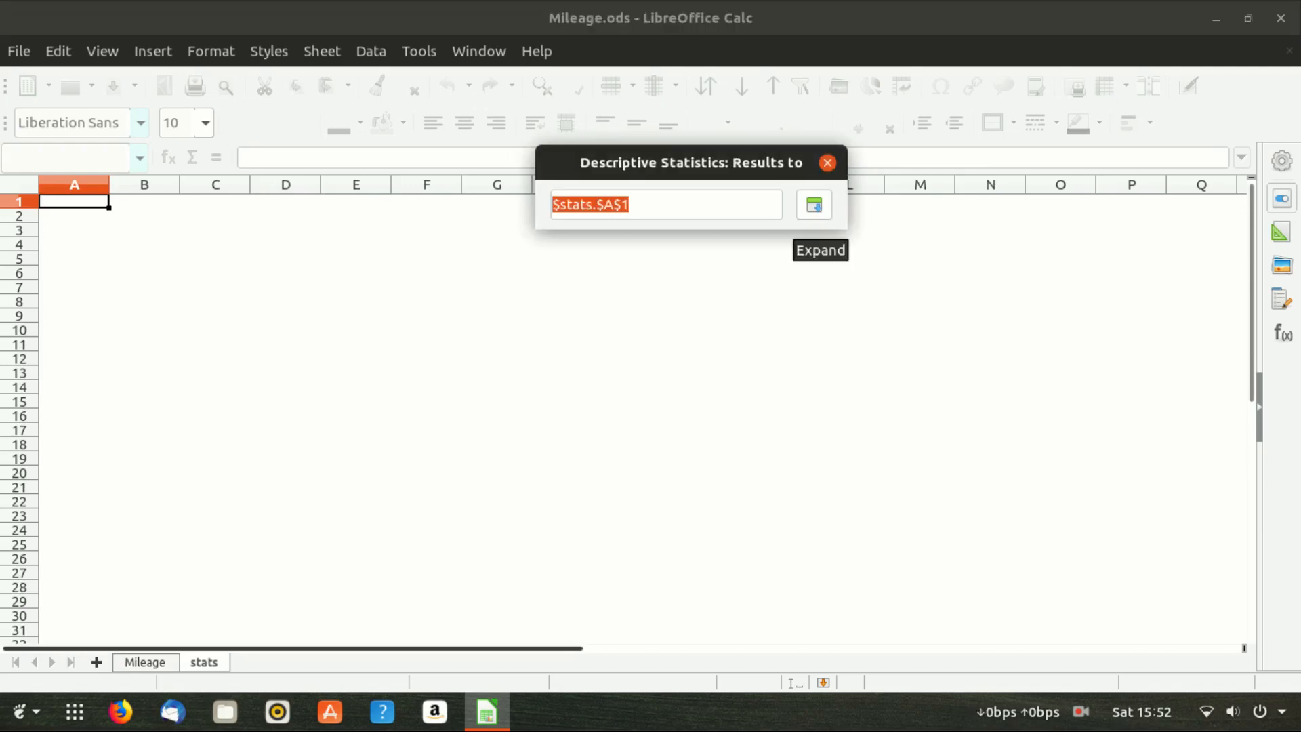
{"action": "left_click", "coordinate": [814, 205]}
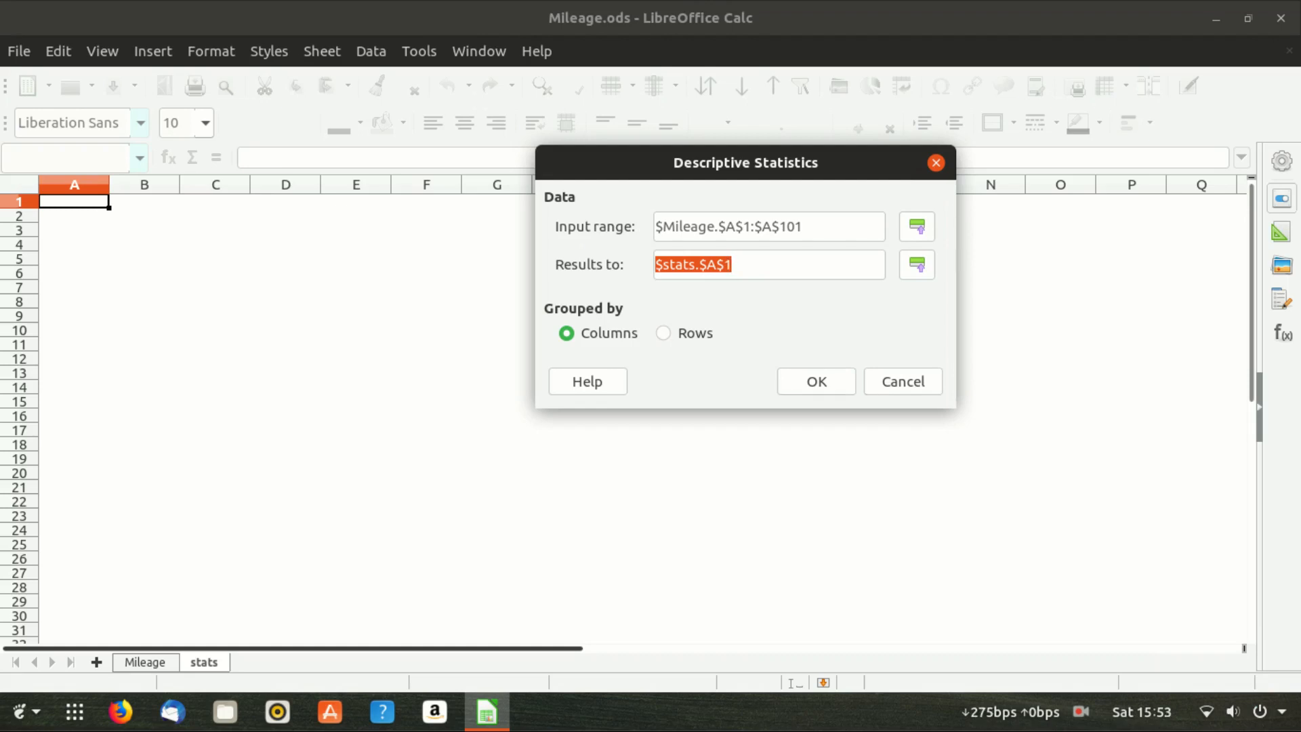
{"action": "key", "text": "Return"}
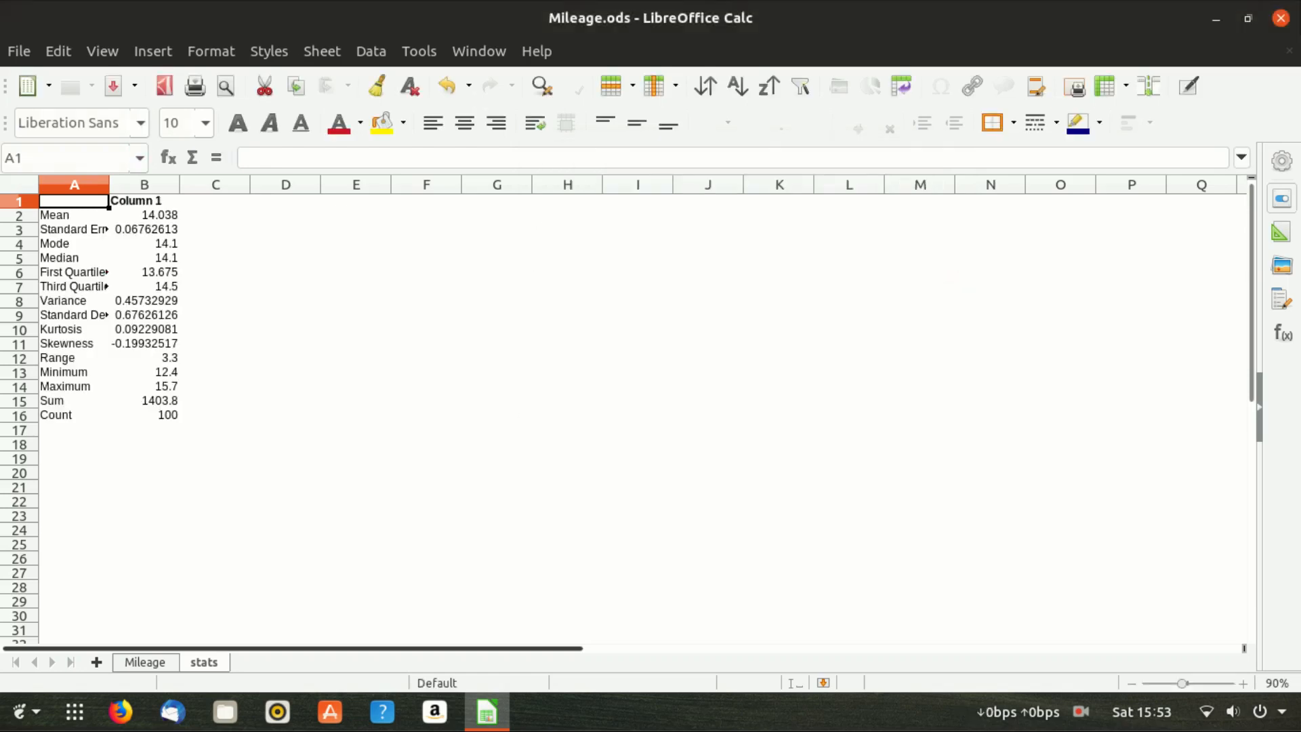
- Apply optimal column width with the default 0.1" extra to the statistics table in A1:B16
{"action": "key", "text": "shift+Right"}
{"action": "key", "text": "shift+Down"}
{"action": "key", "text": "shift+Down"}
{"action": "key", "text": "shift+Down"}
{"action": "key", "text": "shift+Down"}
{"action": "key", "text": "shift+Down"}
{"action": "key", "text": "shift+Down"}
{"action": "key", "text": "shift+Down"}
{"action": "key", "text": "shift+Down"}
{"action": "key", "text": "shift+Down"}
{"action": "key", "text": "shift+Down"}
{"action": "key", "text": "shift+Down"}
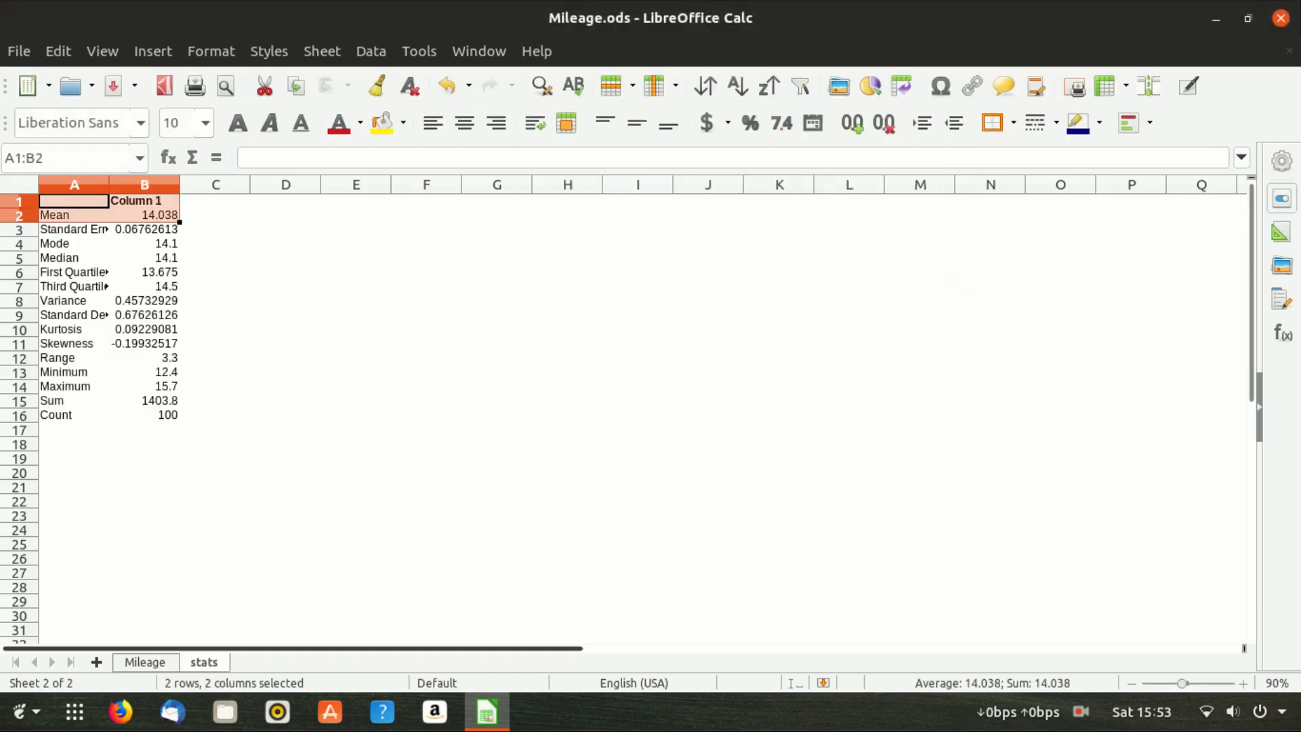
{"action": "key", "text": "shift+Down"}
{"action": "key", "text": "shift+Down"}
{"action": "key", "text": "shift+Down"}
{"action": "key", "text": "shift+Down"}
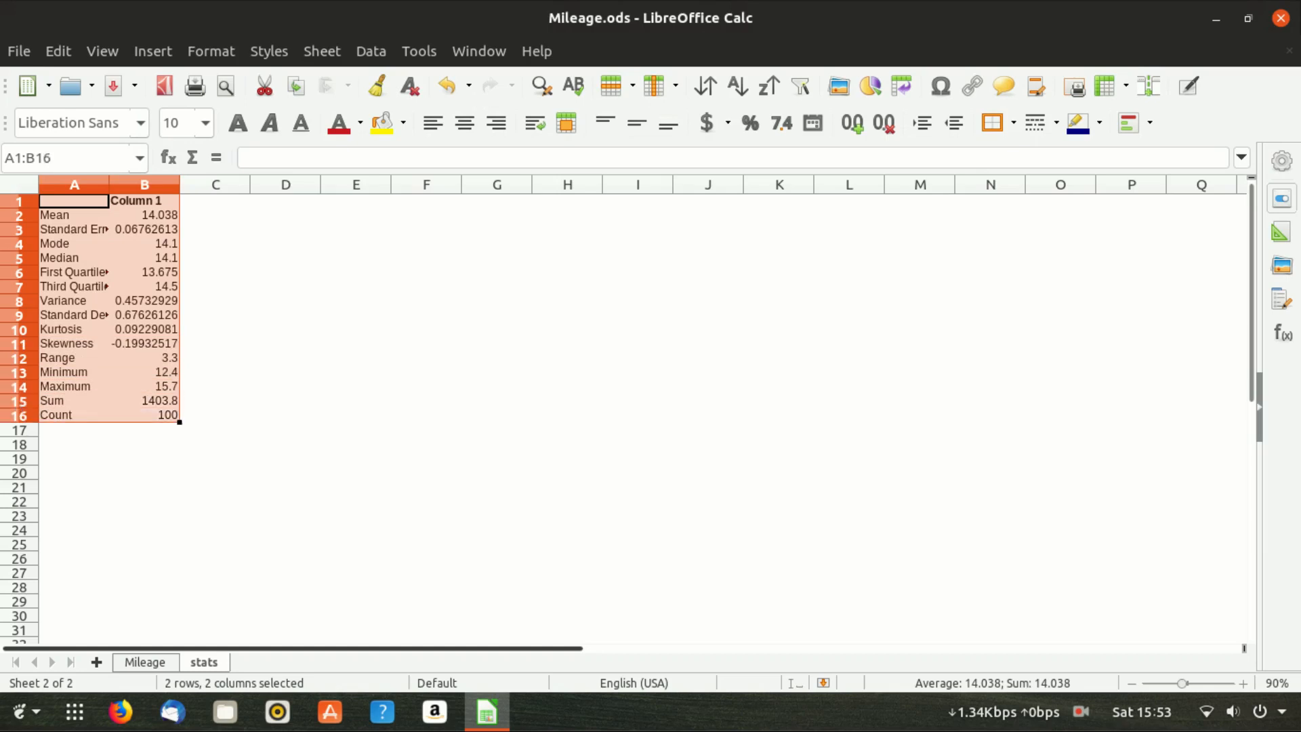
{"action": "left_click", "coordinate": [211, 51]}
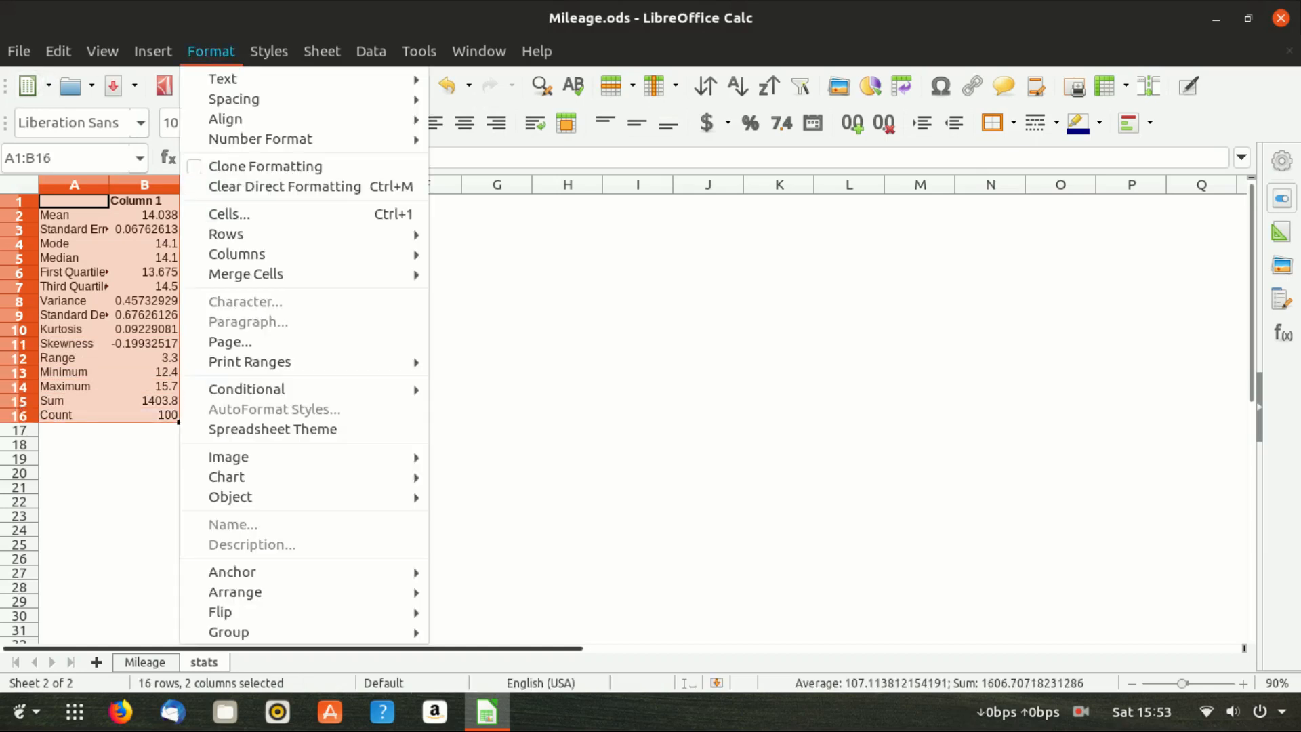
{"action": "mouse_move", "coordinate": [237, 254]}
{"action": "key", "text": "Right"}
{"action": "key", "text": "Down"}
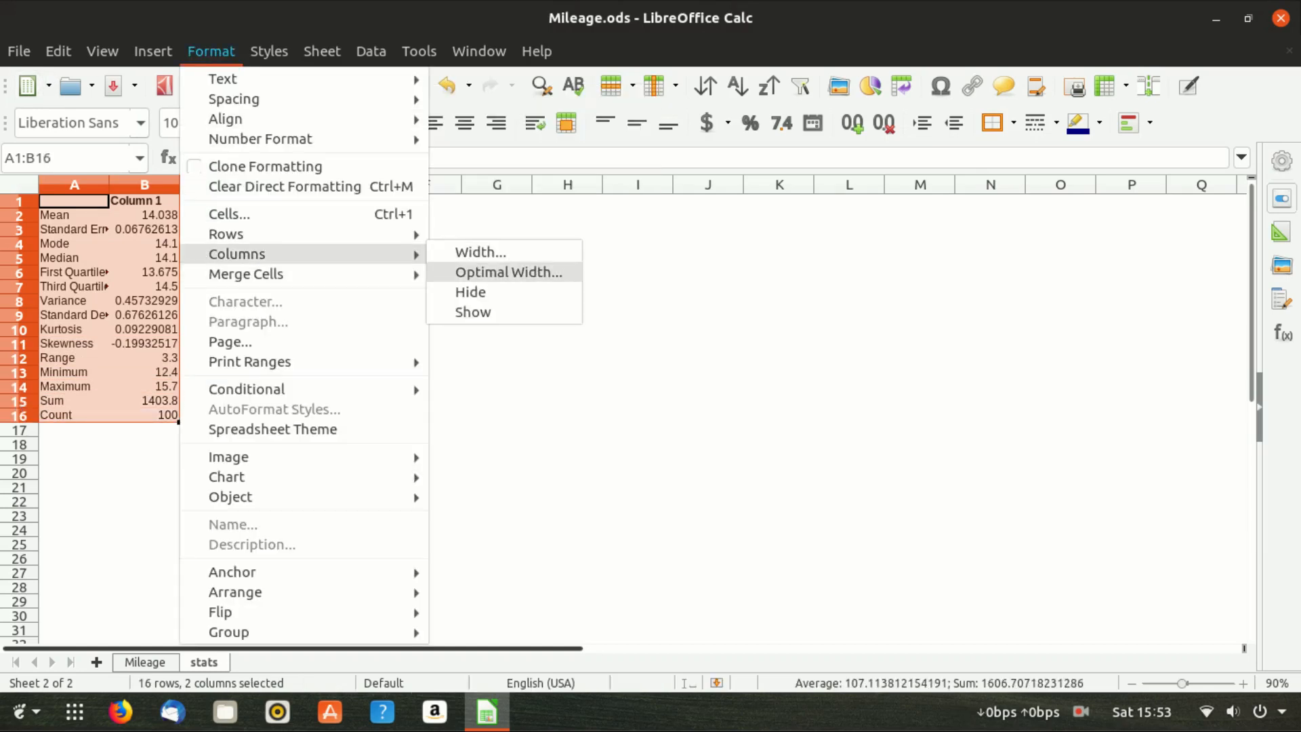
{"action": "key", "text": "Return"}
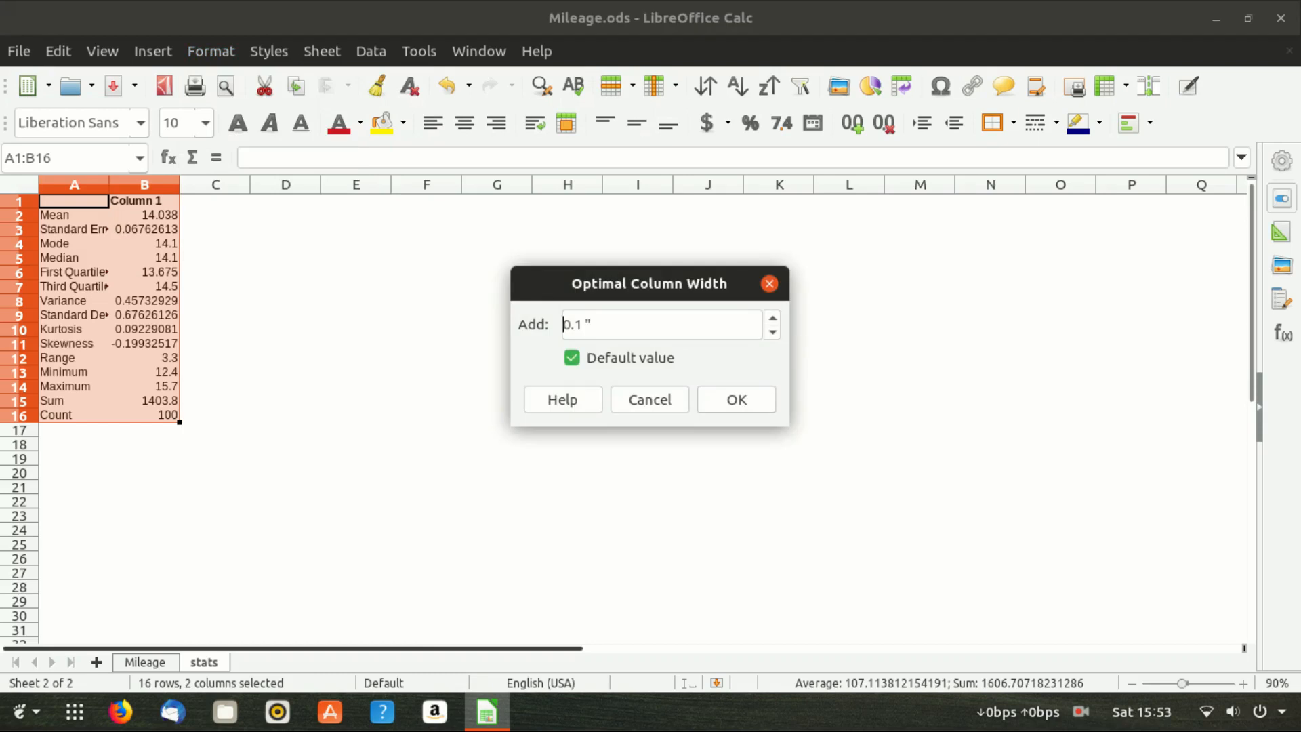
{"action": "key", "text": "Return"}
- Examine the descriptive statistics in column A of the stats sheet, from the mean down to the range
{"action": "left_click", "coordinate": [94, 343]}
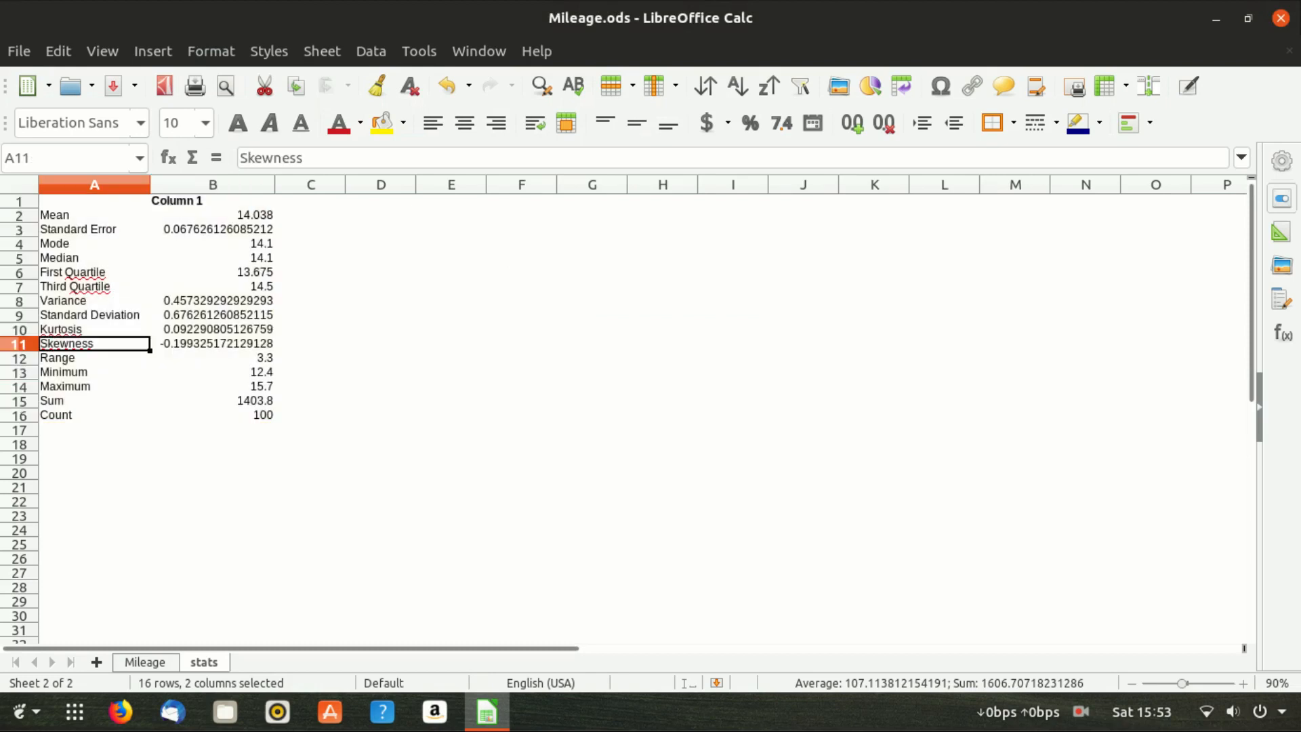
{"action": "key", "text": "Up"}
{"action": "key", "text": "Up"}
{"action": "key", "text": "Up"}
{"action": "key", "text": "Up"}
{"action": "key", "text": "Up"}
{"action": "key", "text": "Up"}
{"action": "key", "text": "Up"}
{"action": "key", "text": "Up"}
{"action": "key", "text": "Up"}
{"action": "key", "text": "Down"}
{"action": "key", "text": "Down"}
{"action": "key", "text": "Down"}
{"action": "key", "text": "Down"}
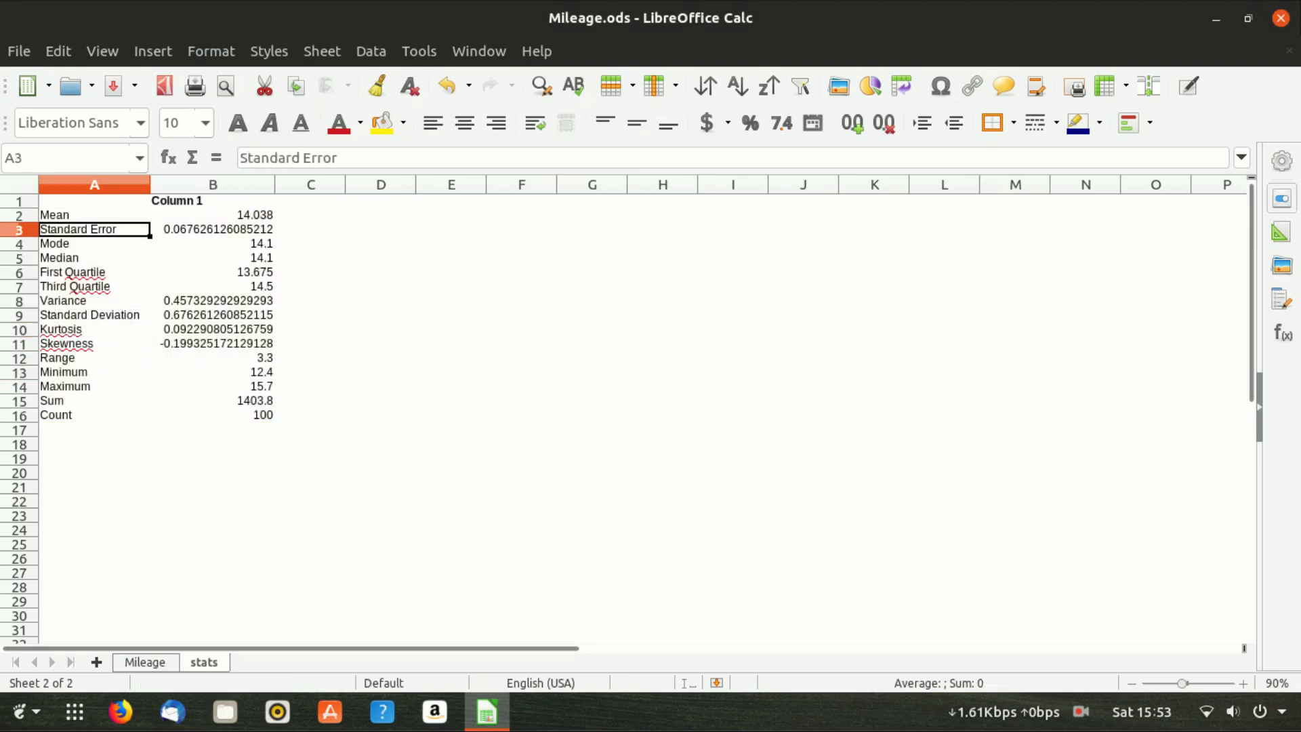
{"action": "key", "text": "Down"}
{"action": "key", "text": "Down"}
{"action": "key", "text": "Down"}
{"action": "key", "text": "Up"}
{"action": "key", "text": "Up"}
{"action": "key", "text": "Up"}
{"action": "key", "text": "Up"}
{"action": "key", "text": "Up"}
{"action": "key", "text": "Up"}
{"action": "key", "text": "Up"}
{"action": "key", "text": "Up"}
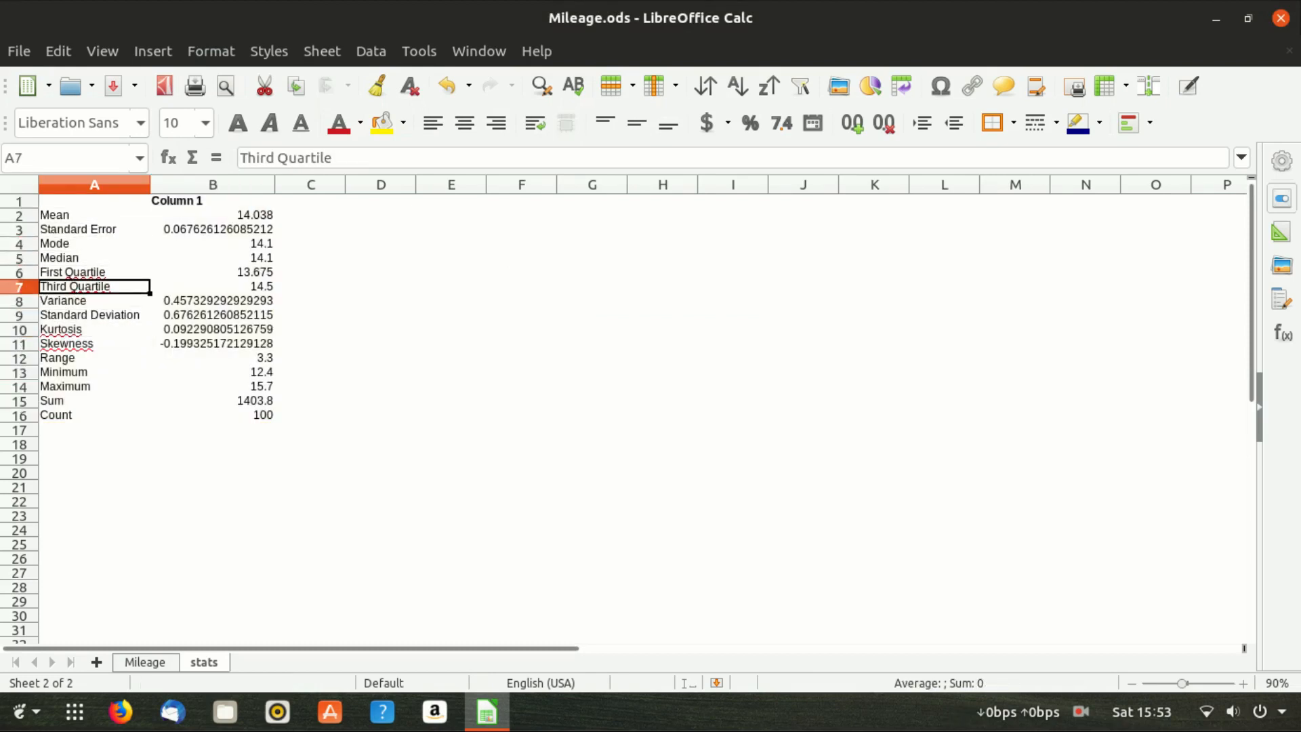
{"action": "key", "text": "Down"}
{"action": "key", "text": "Down"}
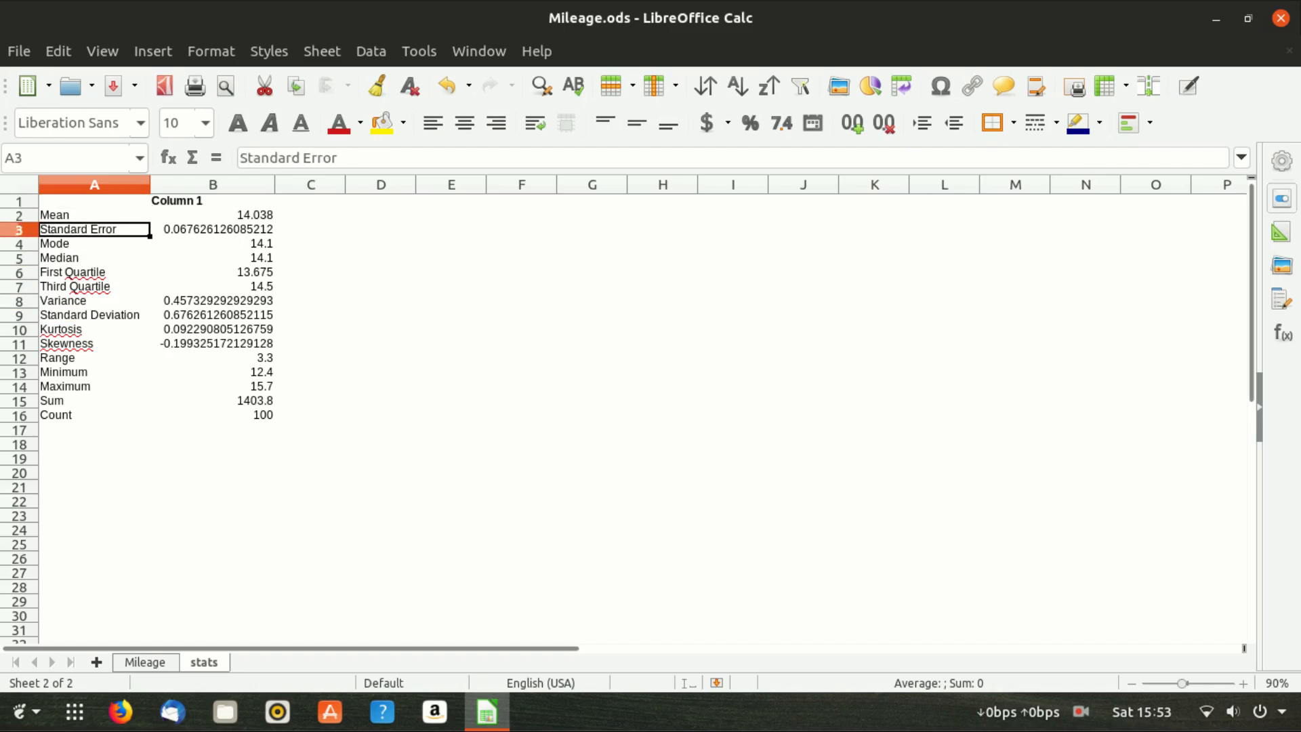
{"action": "key", "text": "Up"}
{"action": "key", "text": "Down"}
{"action": "key", "text": "Down"}
{"action": "key", "text": "Down"}
{"action": "key", "text": "Down"}
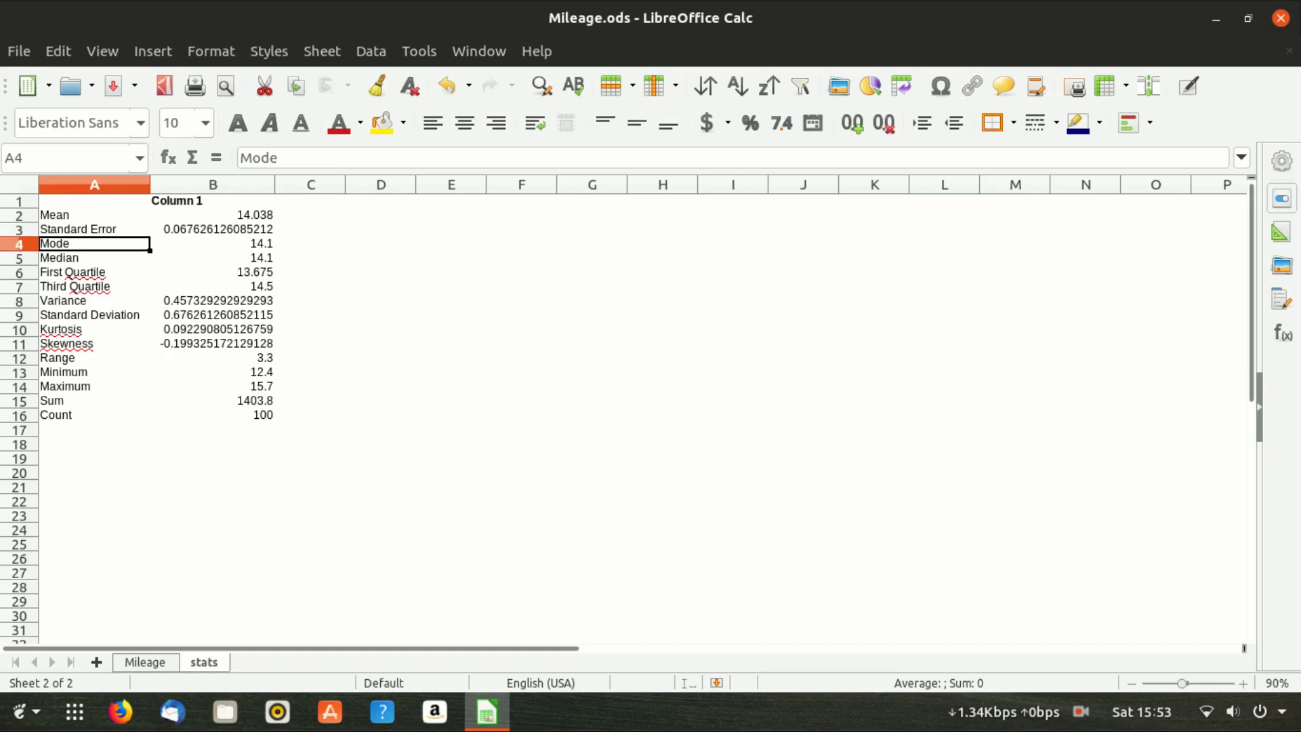
{"action": "key", "text": "Down"}
{"action": "key", "text": "Down"}
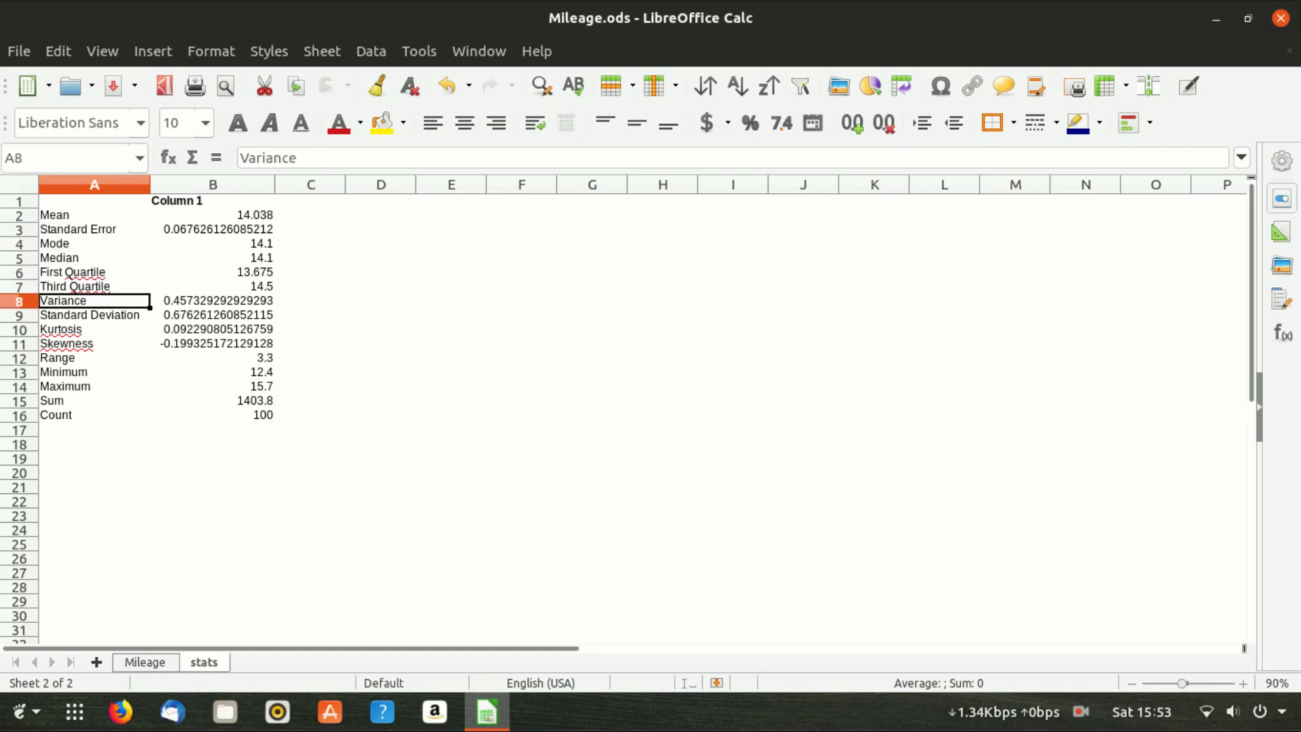
{"action": "key", "text": "Down"}
{"action": "key", "text": "Down"}
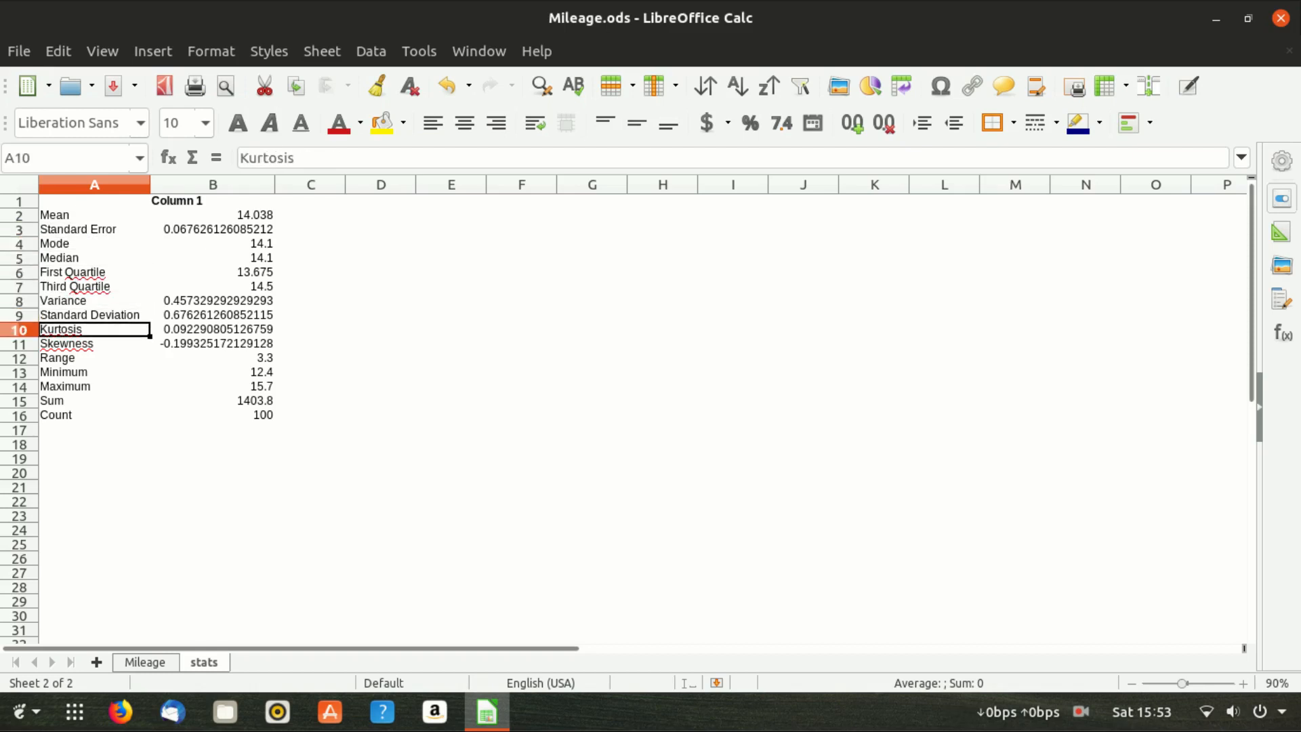
{"action": "key", "text": "Down"}
{"action": "key", "text": "Down"}
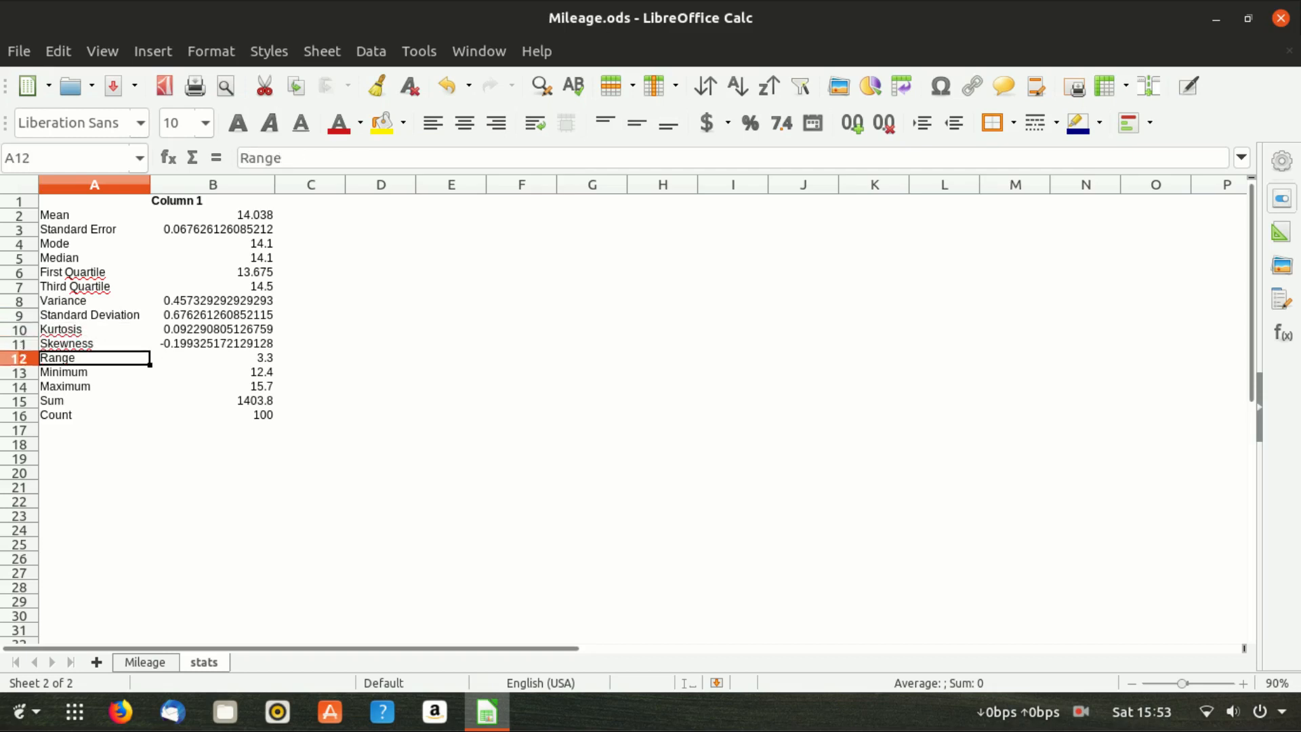
- Highlight the Range row, A12:B12, with a yellow background
{"action": "key", "text": "shift+Right"}
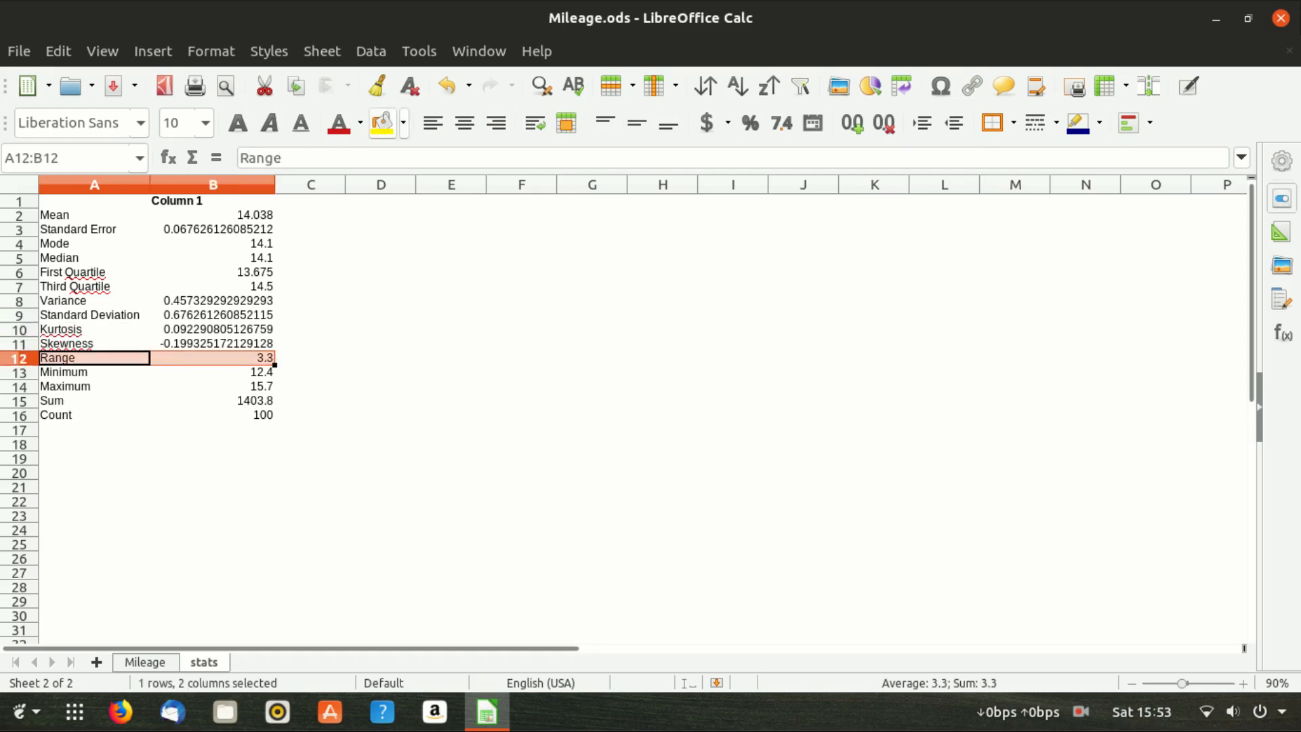
{"action": "scroll", "coordinate": [642, 418], "scroll_direction": "up", "scroll_amount": 3}
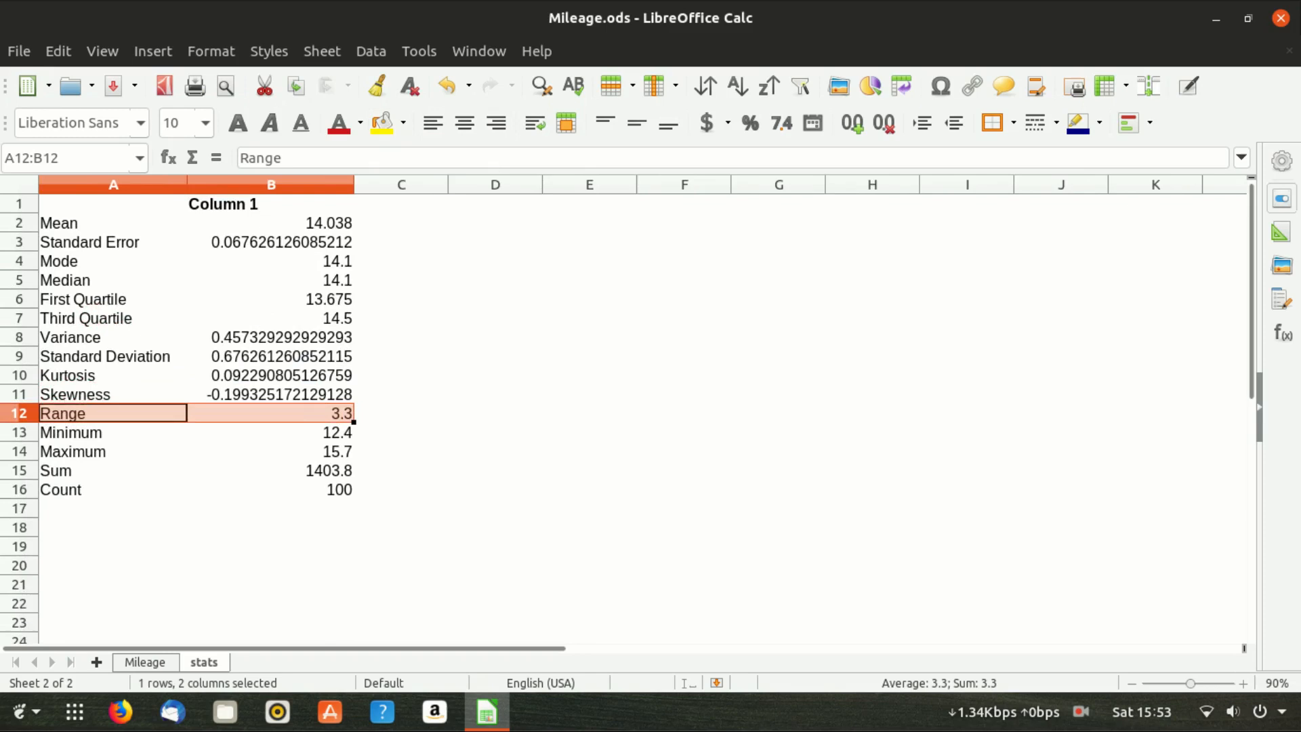
{"action": "scroll", "coordinate": [642, 417], "scroll_direction": "up", "scroll_amount": 2}
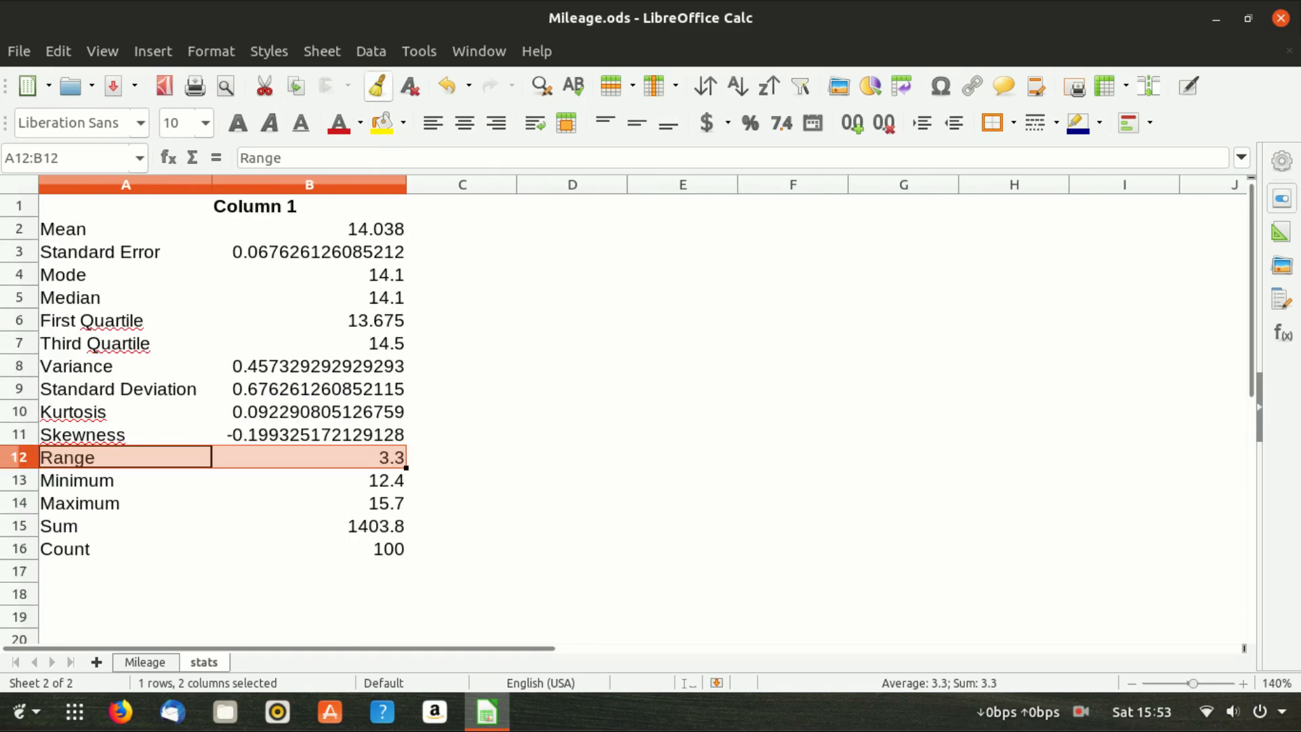
{"action": "left_click", "coordinate": [382, 123]}
- Fill the Minimum and Maximum rows, A13:B14, with a light blue background
{"action": "left_click_drag", "start_coordinate": [126, 481], "coordinate": [285, 504]}
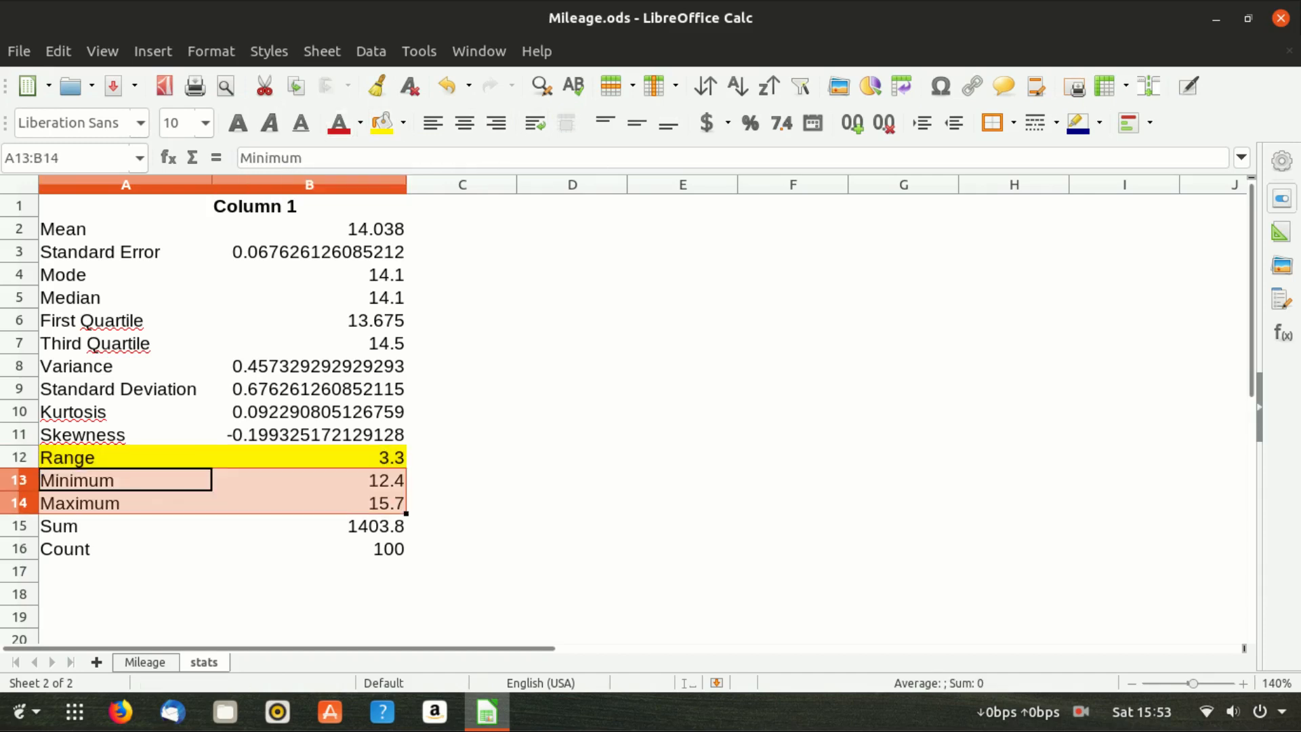
{"action": "left_click", "coordinate": [403, 123]}
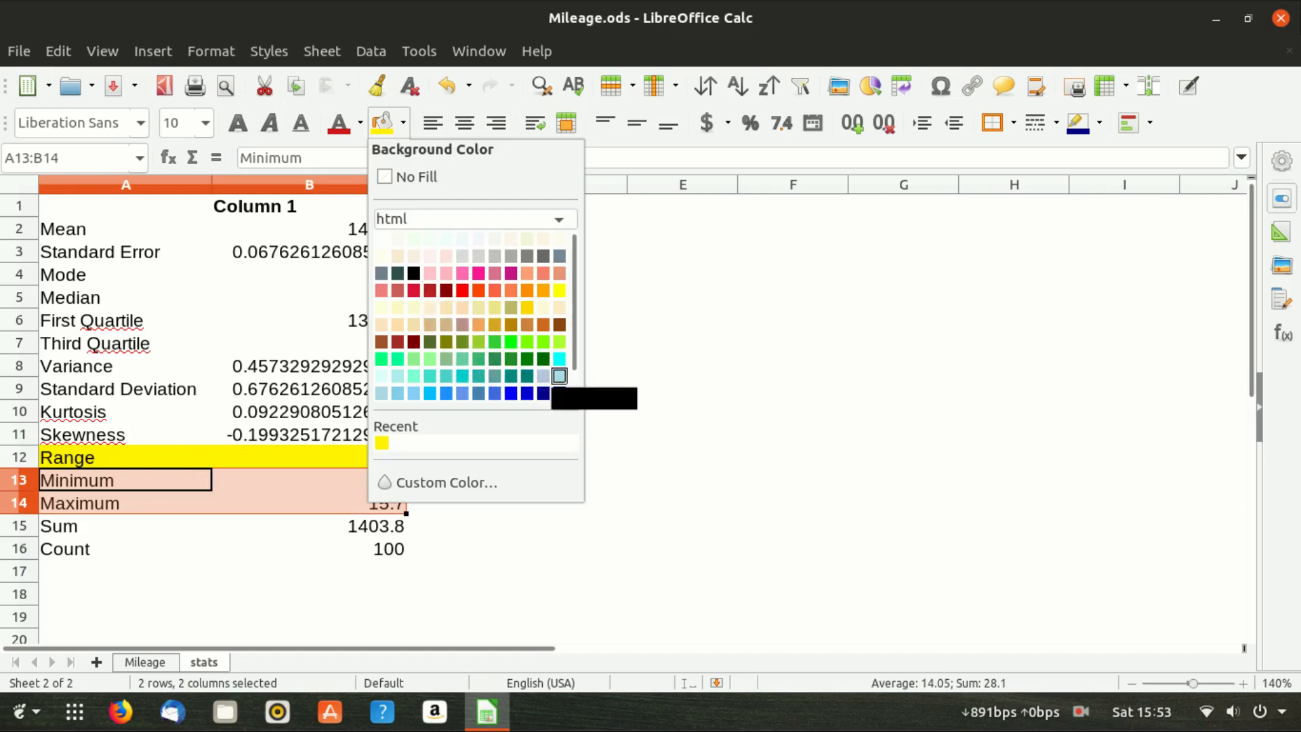
{"action": "left_click", "coordinate": [559, 376]}
- Fill the Count row, A16:B16, with a pale khaki background
{"action": "left_click", "coordinate": [125, 526]}
{"action": "left_click_drag", "start_coordinate": [125, 549], "coordinate": [461, 549]}
{"action": "key", "text": "shift+Left"}
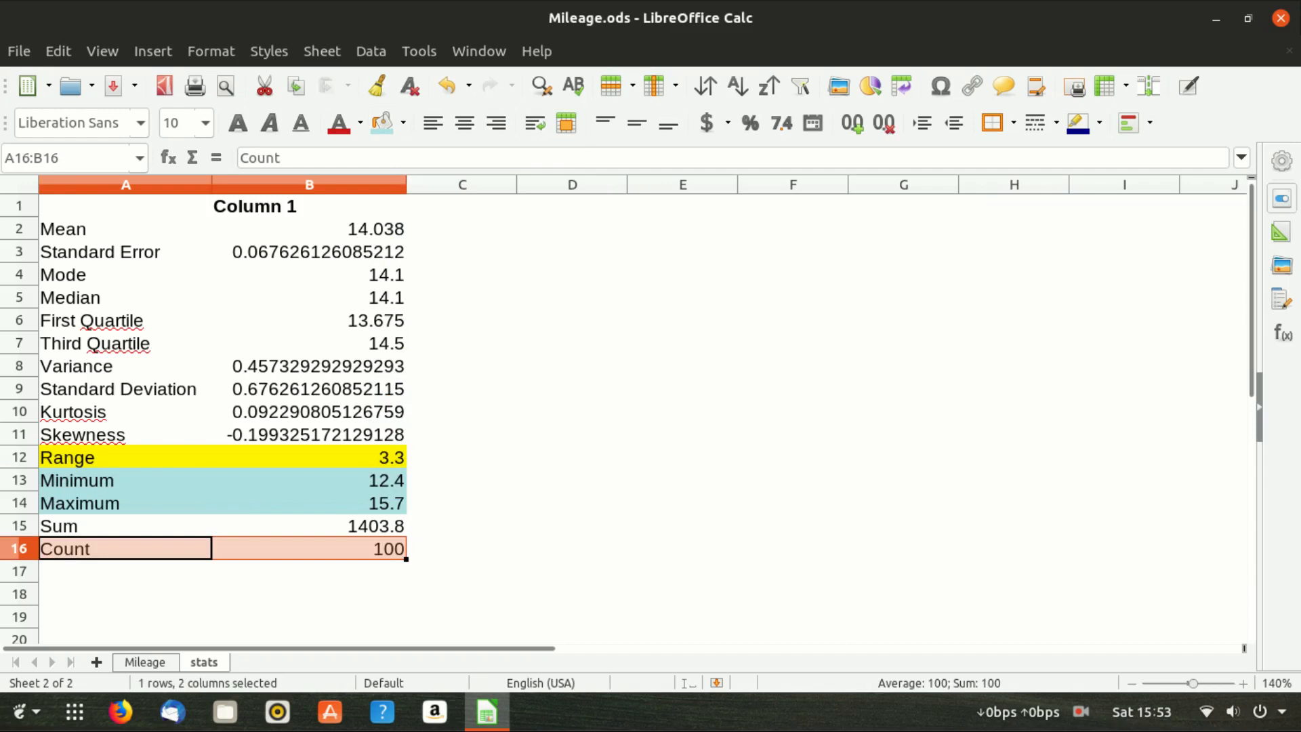
{"action": "left_click", "coordinate": [403, 122]}
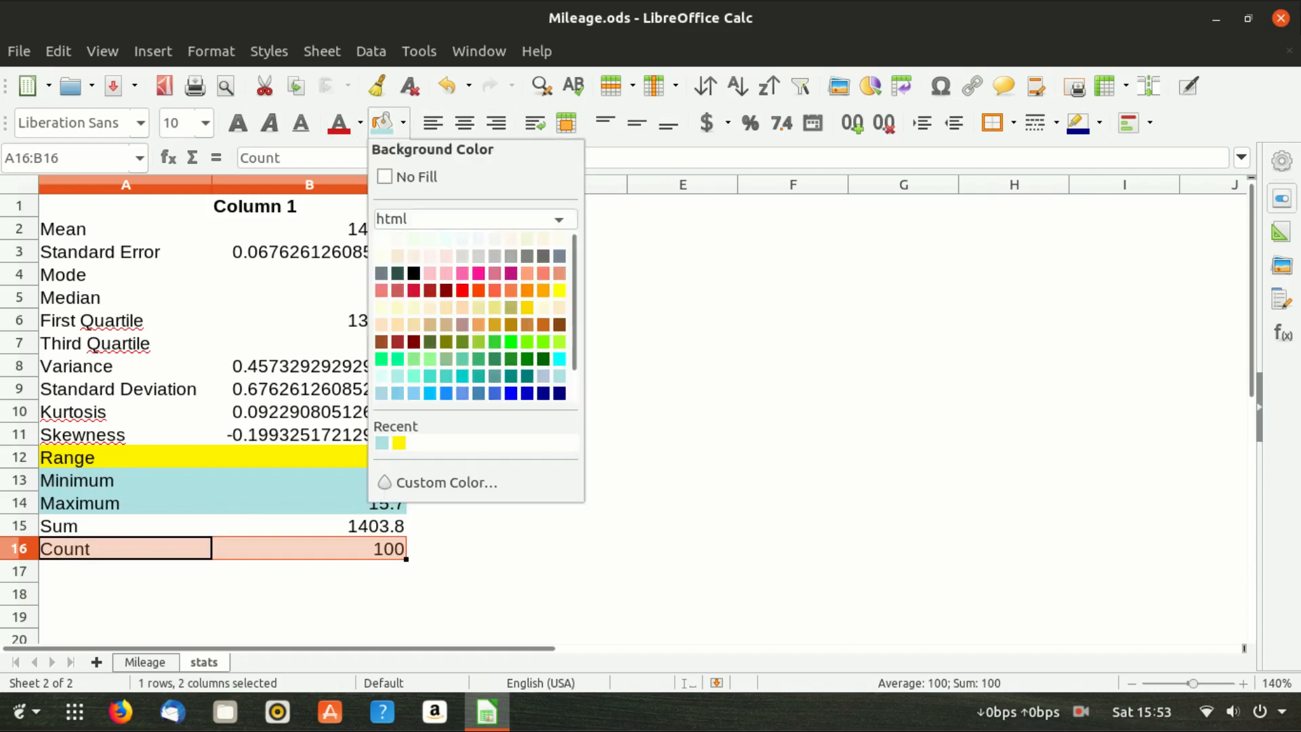
{"action": "scroll", "coordinate": [389, 380], "scroll_direction": "down", "scroll_amount": 2}
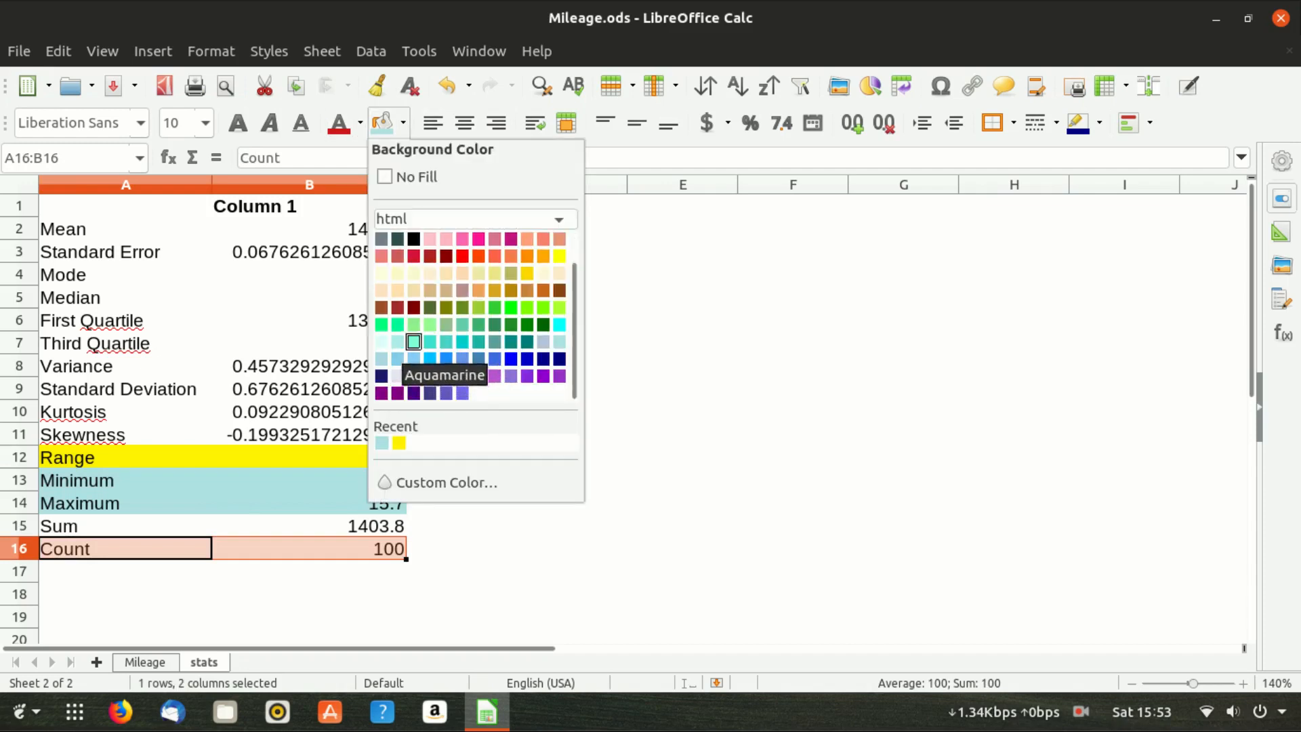
{"action": "left_click", "coordinate": [479, 274]}
{"action": "left_click", "coordinate": [125, 594]}
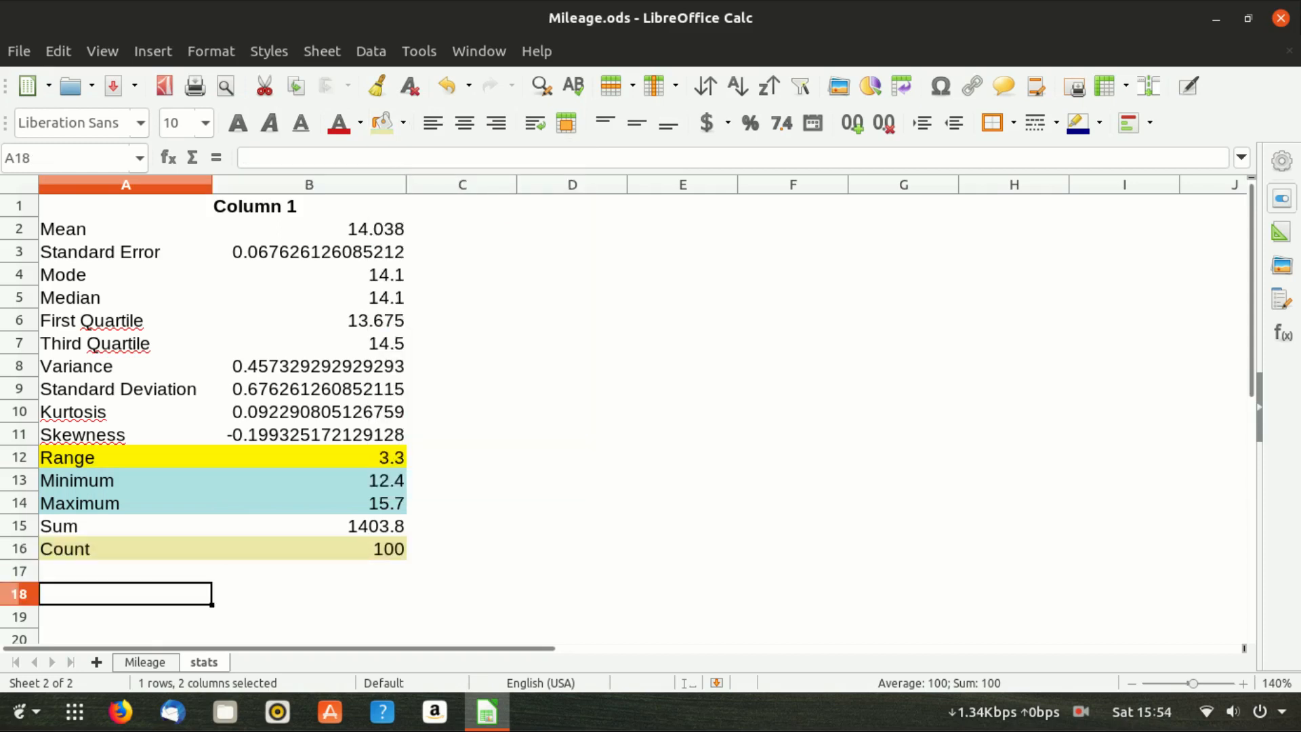
- Enter the label "No. of Classes" in cell A19, below the statistics table
{"action": "key", "text": "Down"}
{"action": "key", "text": "Down"}
{"action": "key", "text": "Down"}
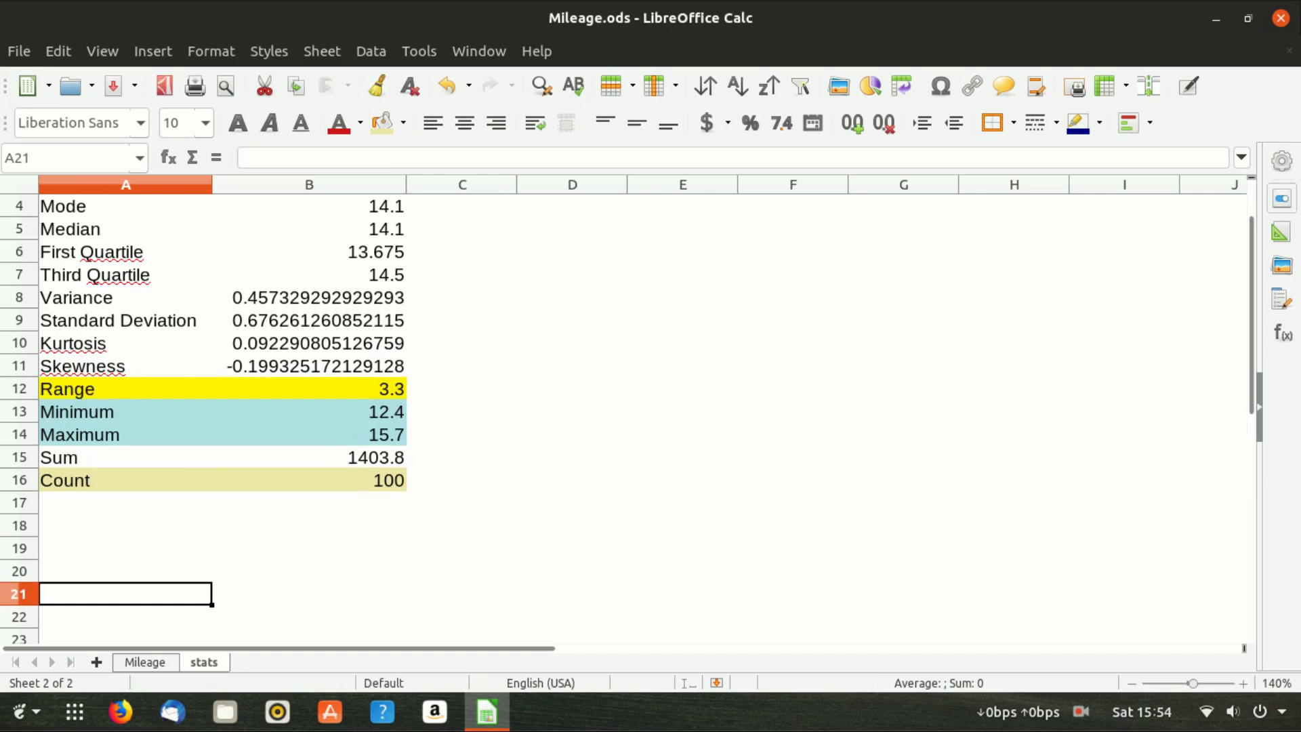
{"action": "key", "text": "Up"}
{"action": "key", "text": "Up"}
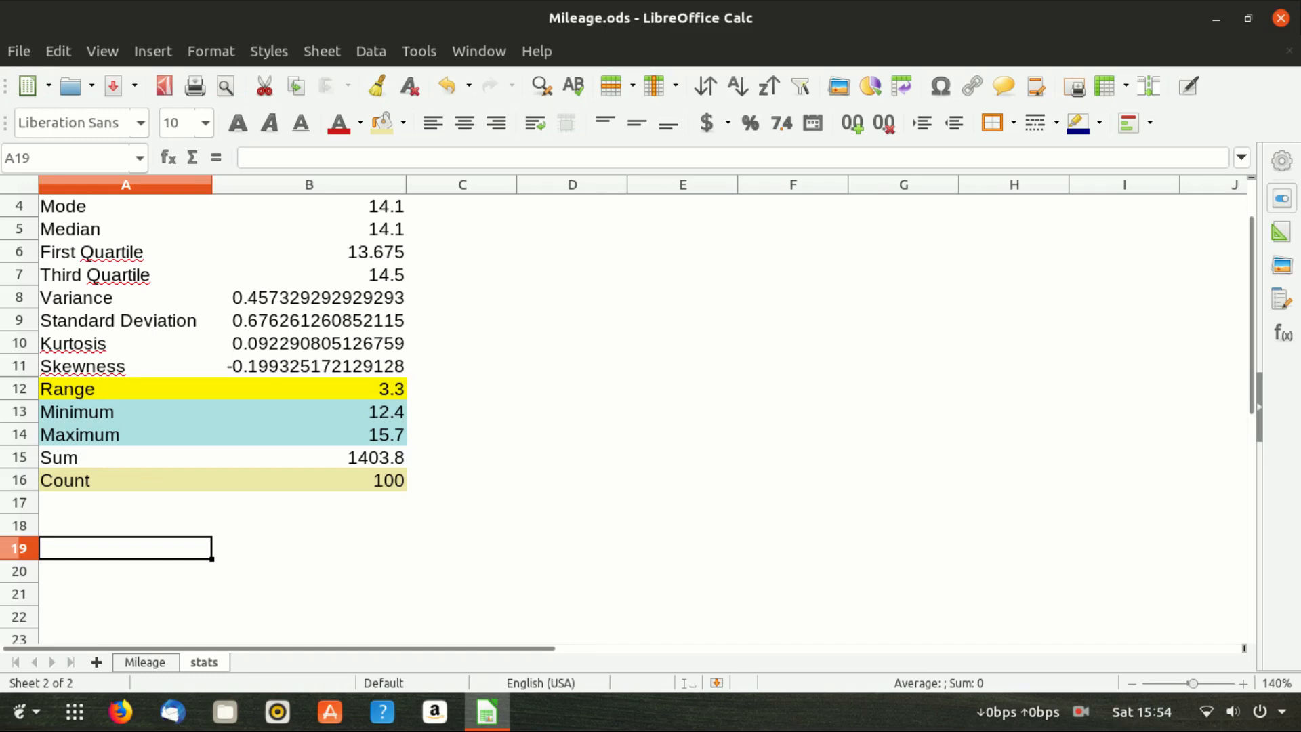
{"action": "type", "text": "No."}
{"action": "key", "text": "BackSpace"}
{"action": "key", "text": "BackSpace"}
{"action": "key", "text": "BackSpace"}
{"action": "key", "text": "Escape"}
{"action": "type", "text": "No.  of Classe"}
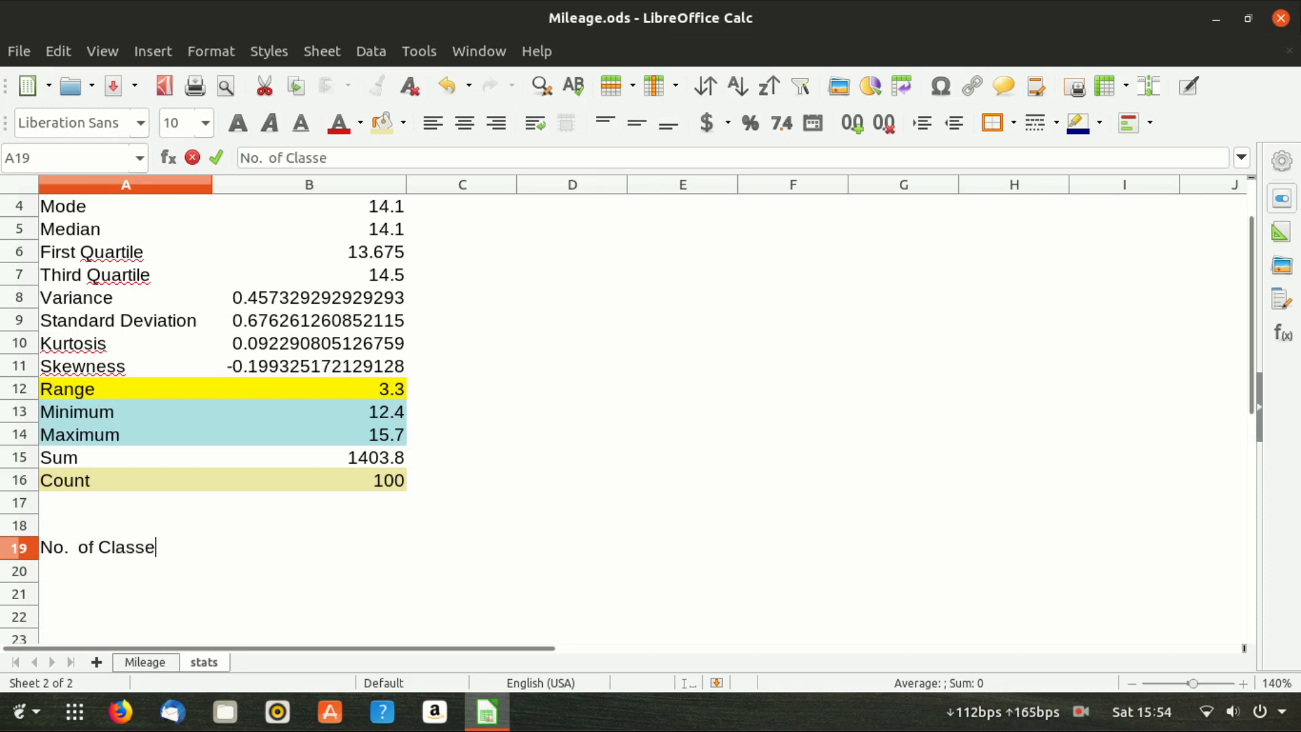
{"action": "type", "text": "s"}
{"action": "key", "text": "Tab"}
- Write the rule "1+3.3(log N)" as a text note in cell D19
{"action": "key", "text": "Tab"}
{"action": "key", "text": "Tab"}
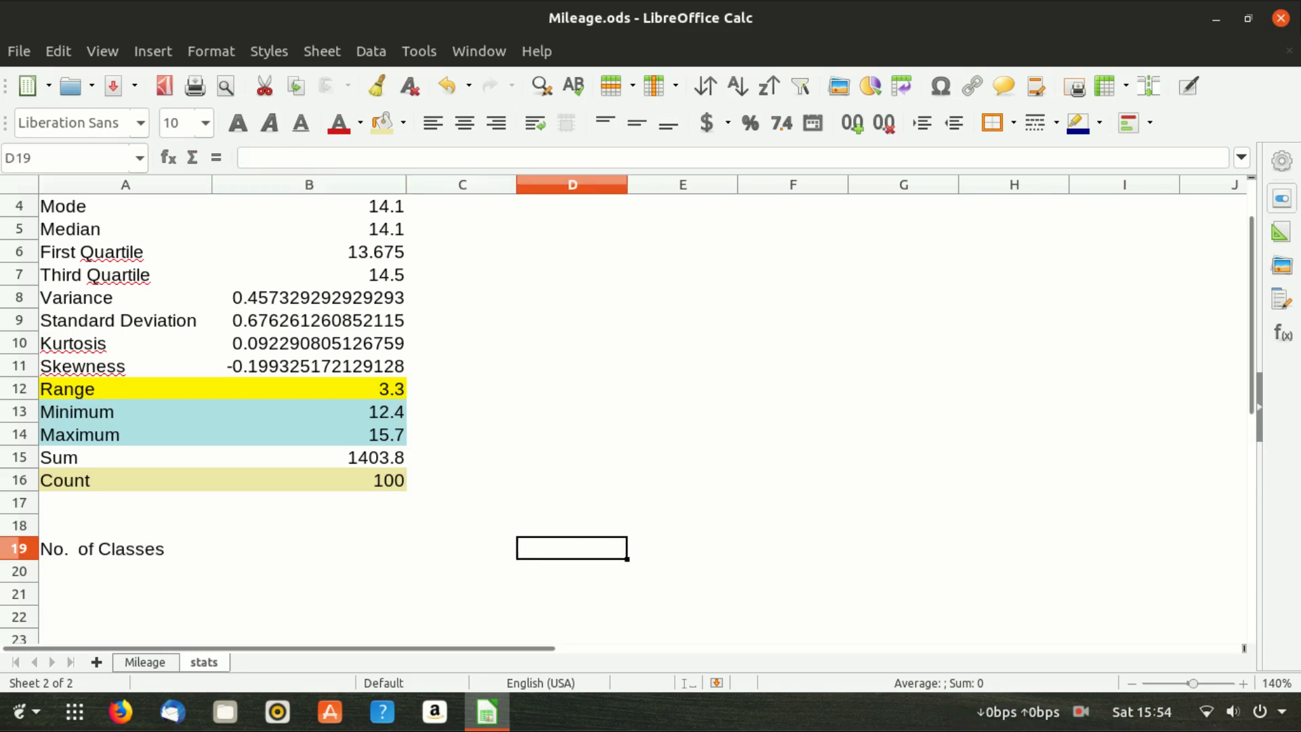
{"action": "type", "text": "1+3.3"}
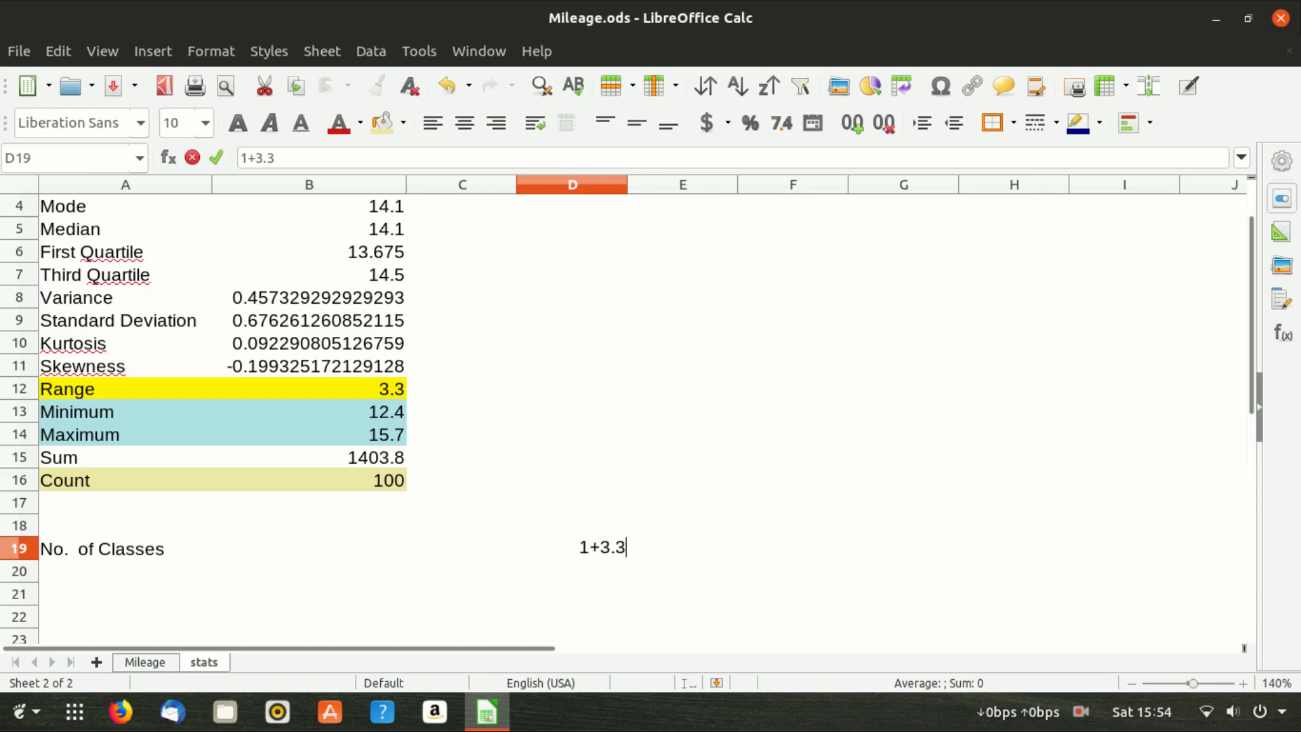
{"action": "type", "text": "(logN"}
{"action": "key", "text": "BackSpace"}
{"action": "type", "text": "N)"}
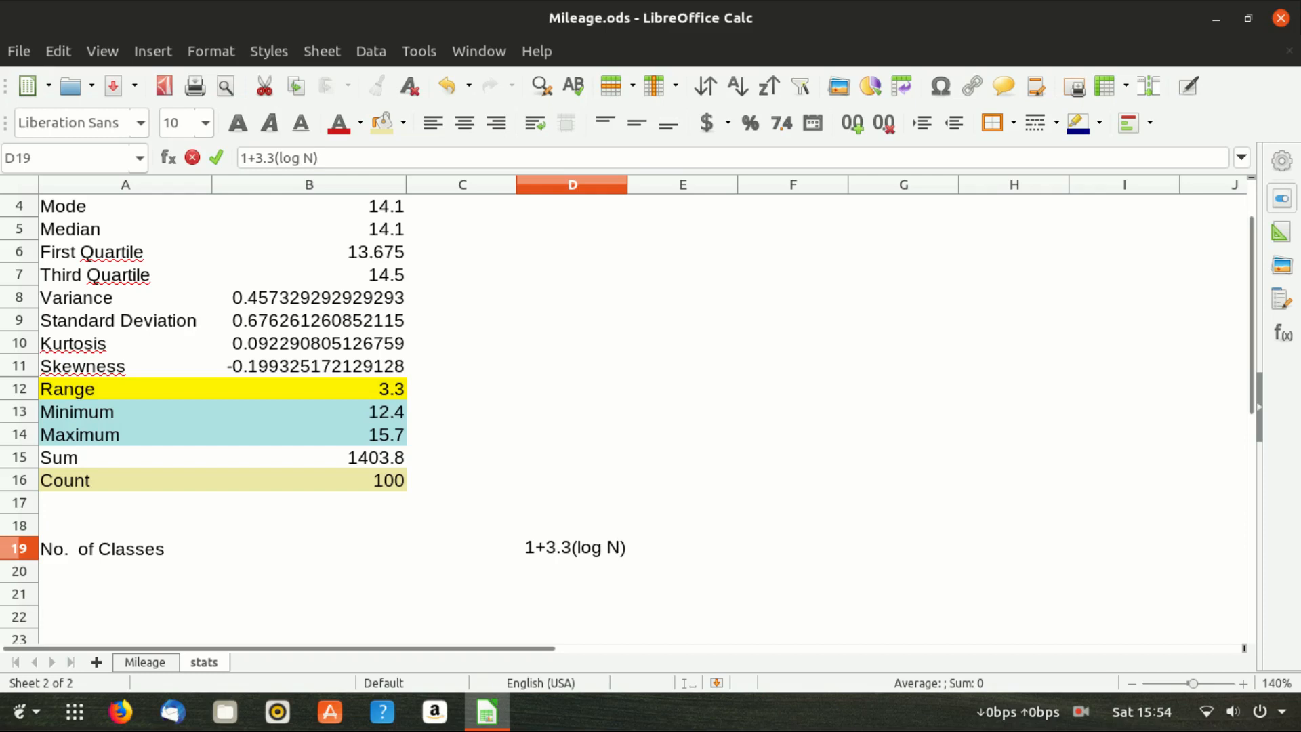
{"action": "key", "text": "Return"}
- Calculate the number of classes in B19 with the formula =1+3.3*log(B16), referencing the Count value
{"action": "key", "text": "Left"}
{"action": "key", "text": "Left"}
{"action": "key", "text": "Up"}
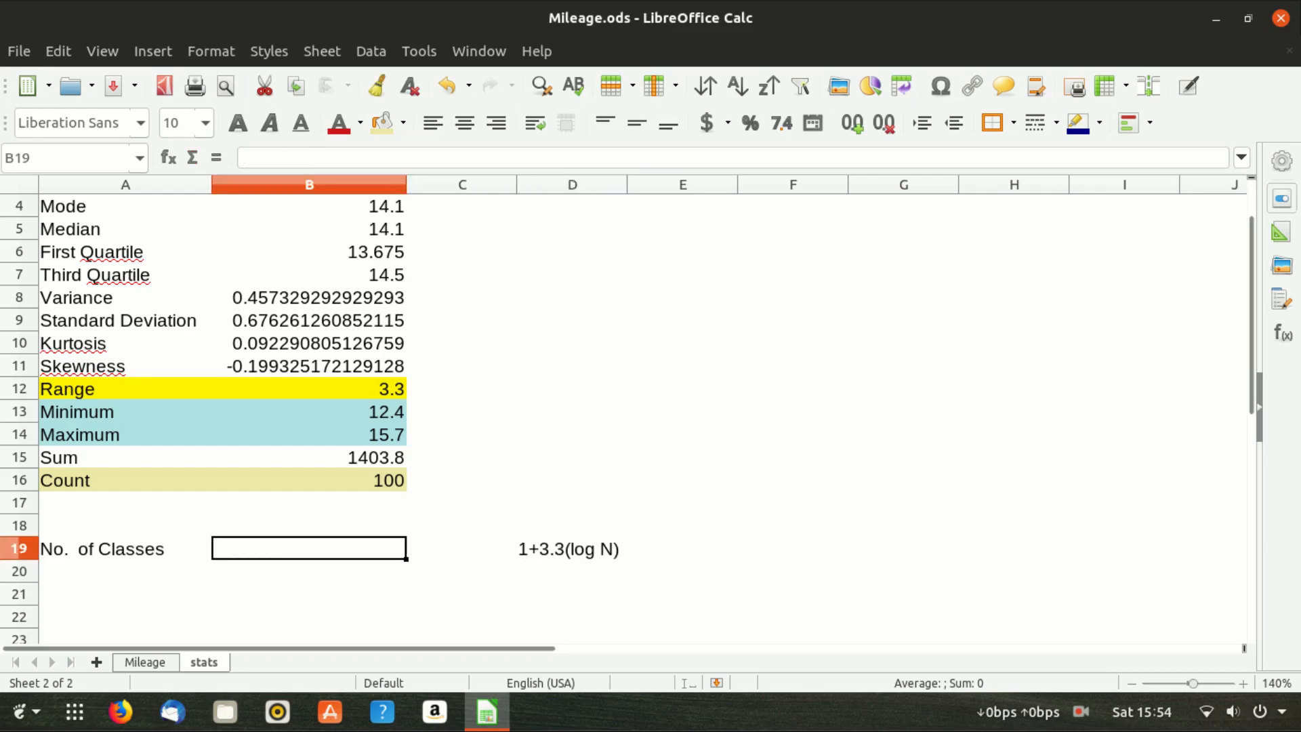
{"action": "type", "text": "=1+3.3*"}
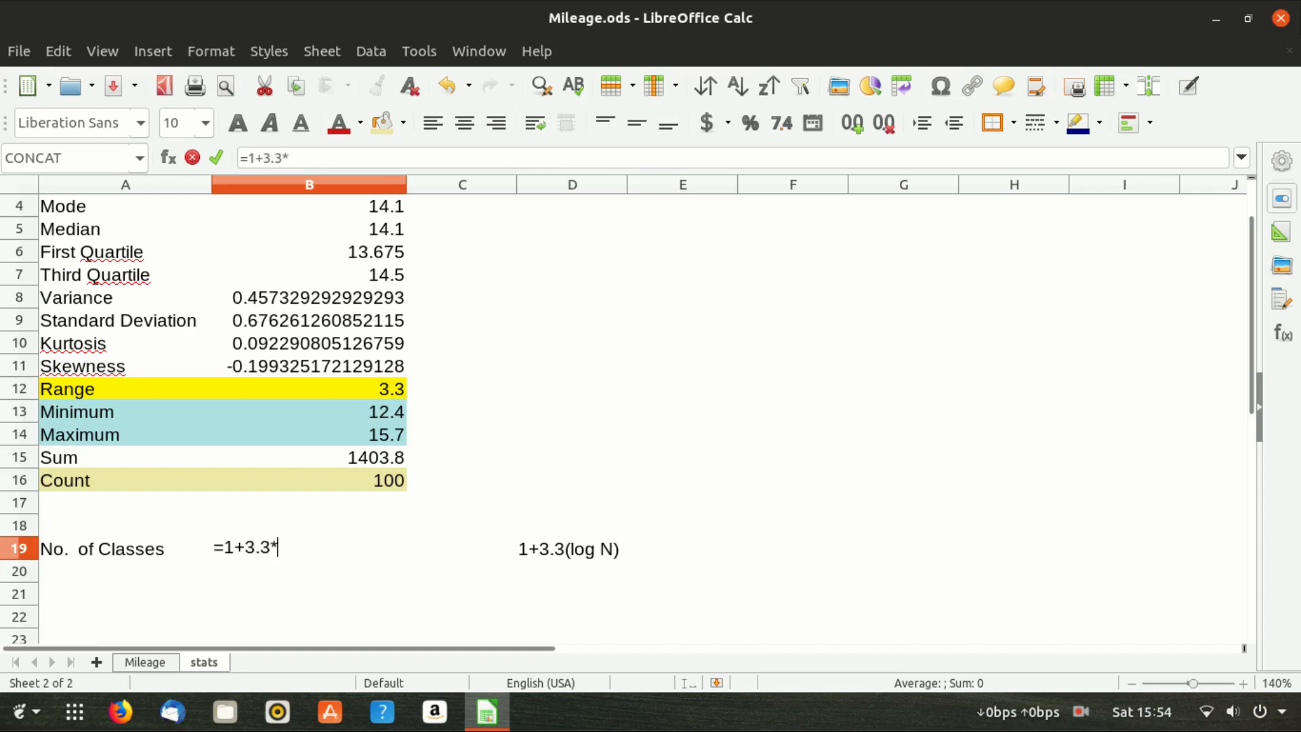
{"action": "type", "text": "log("}
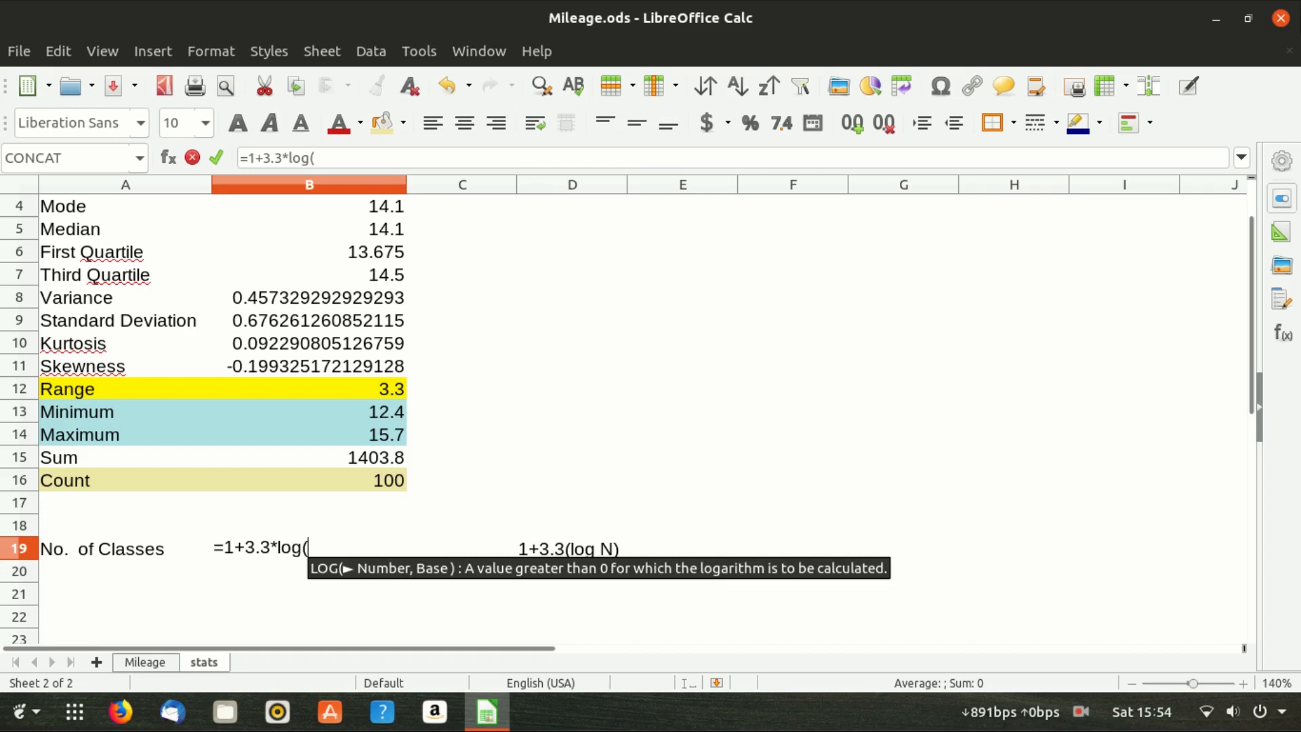
{"action": "key", "text": "Up"}
{"action": "key", "text": "Up"}
{"action": "key", "text": "Up"}
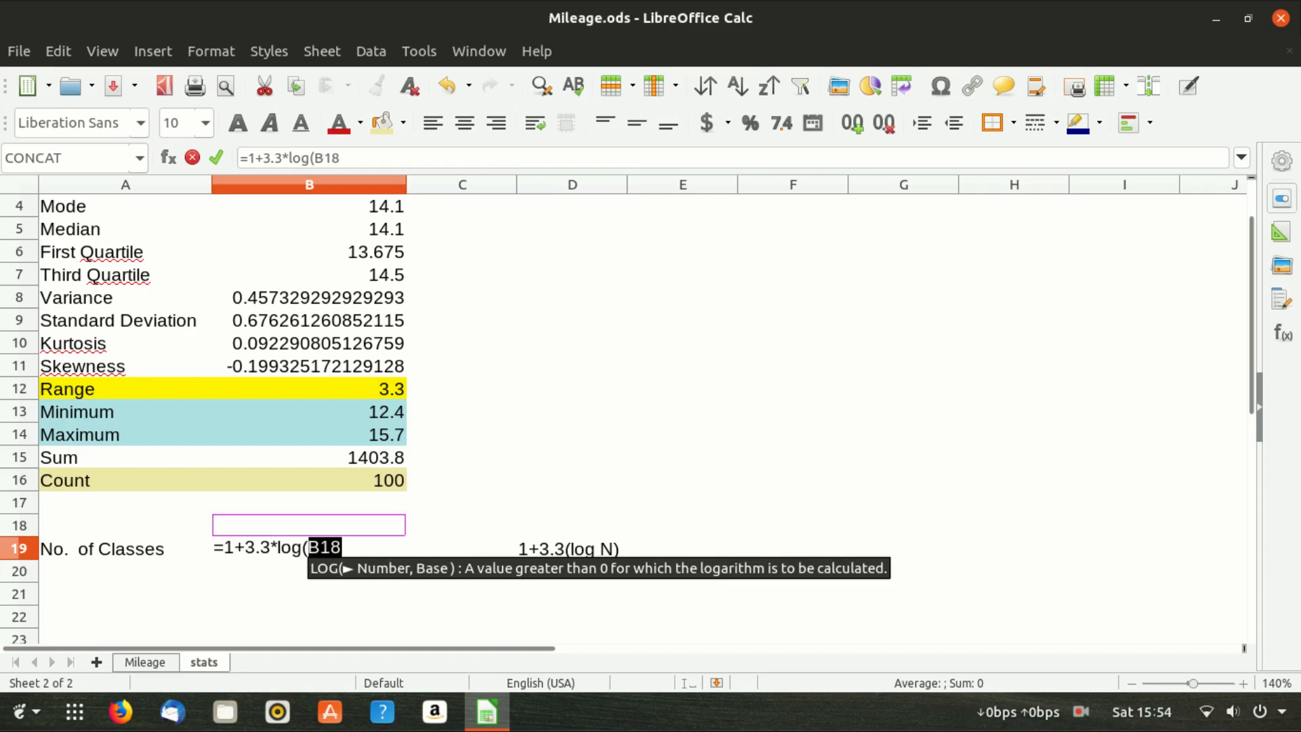
{"action": "type", "text": ")"}
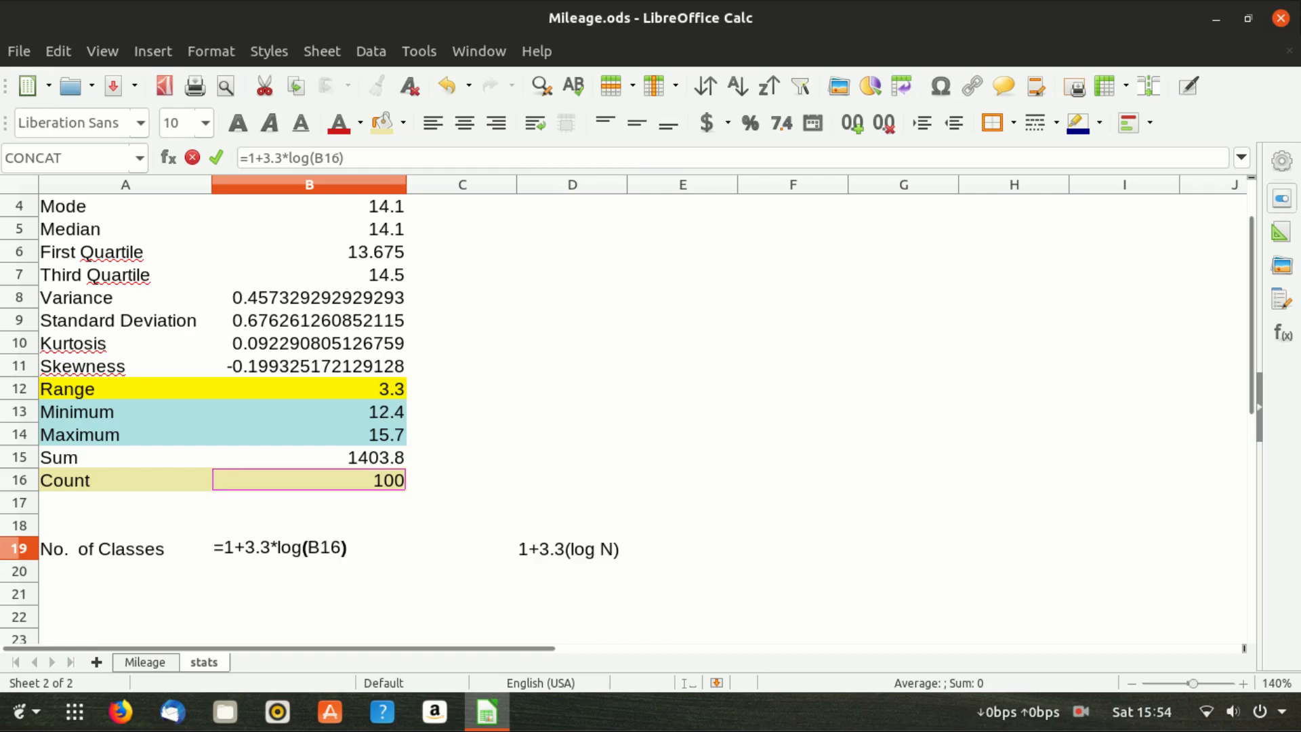
{"action": "key", "text": "Return"}
{"action": "key", "text": "Up"}
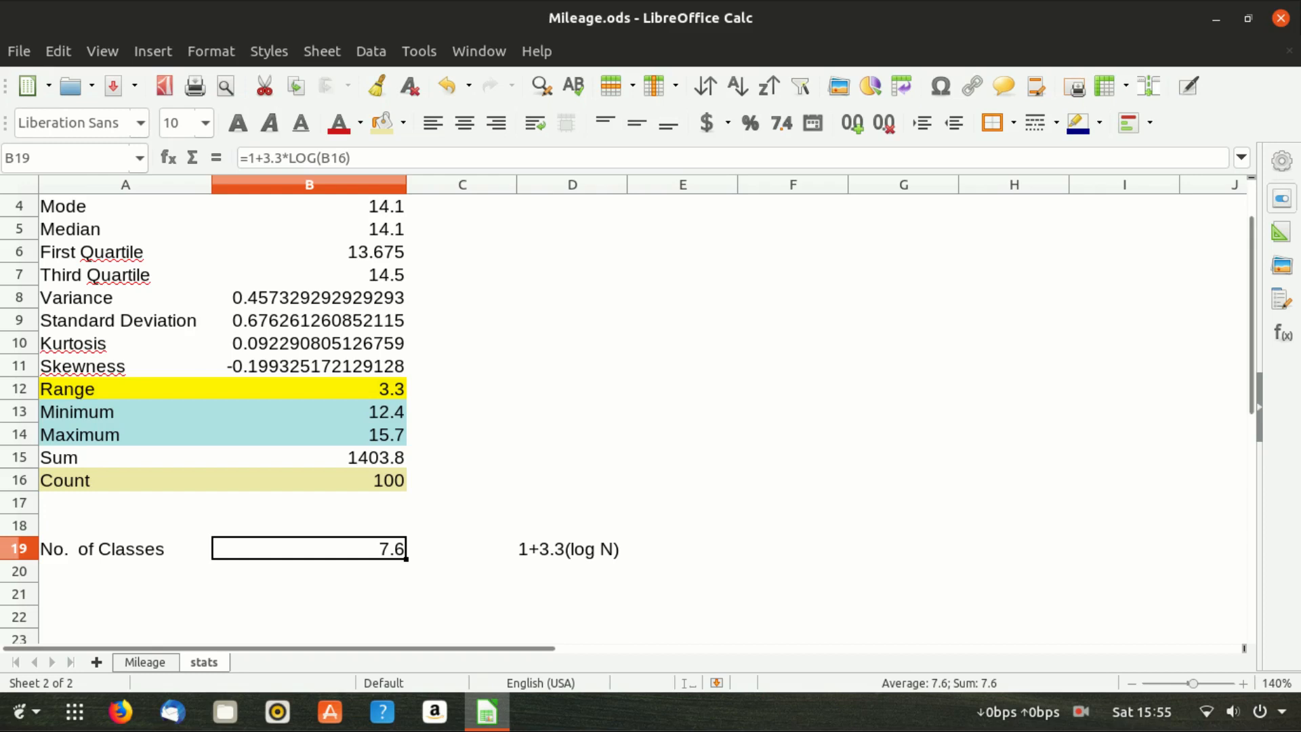
- Enter the rounded number of classes, 8, in B20 and label it "k" in A20
{"action": "key", "text": "Down"}
{"action": "key", "text": "Left"}
{"action": "key", "text": "Right"}
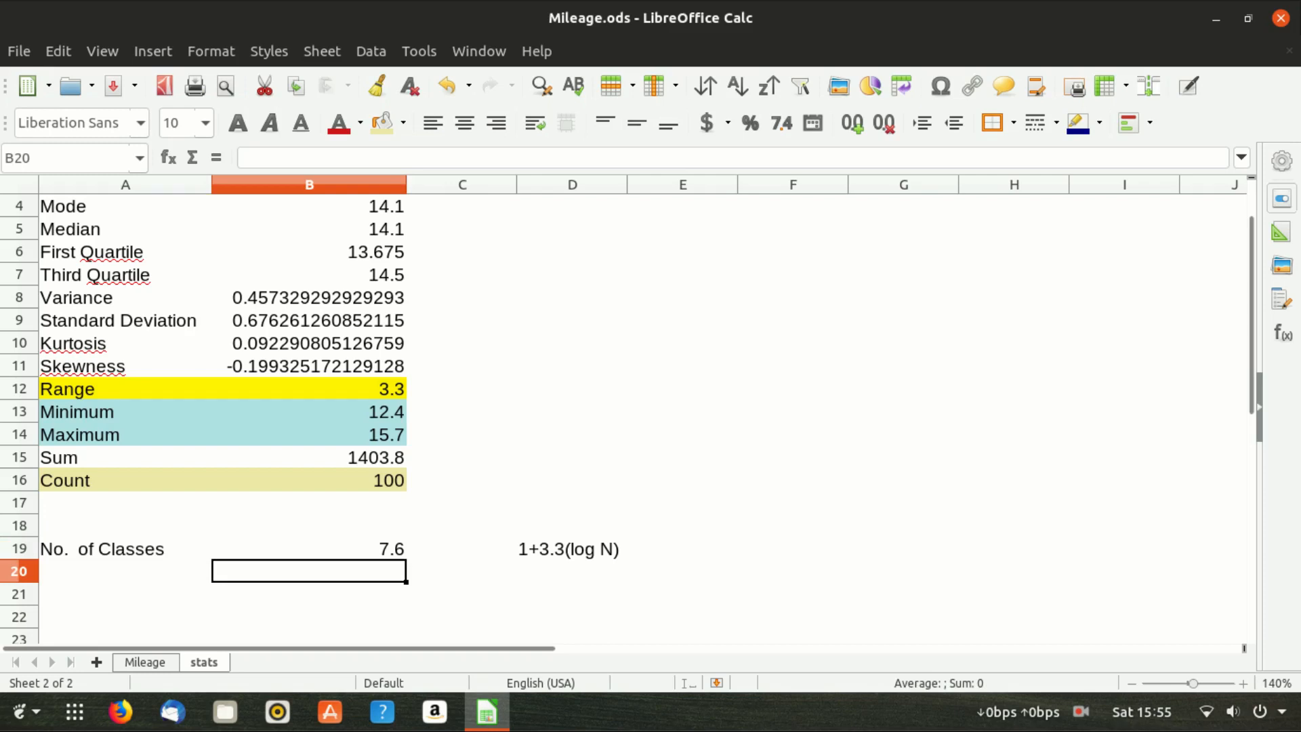
{"action": "type", "text": "8"}
{"action": "key", "text": "Return"}
{"action": "key", "text": "Up"}
{"action": "key", "text": "Left"}
{"action": "type", "text": "k"}
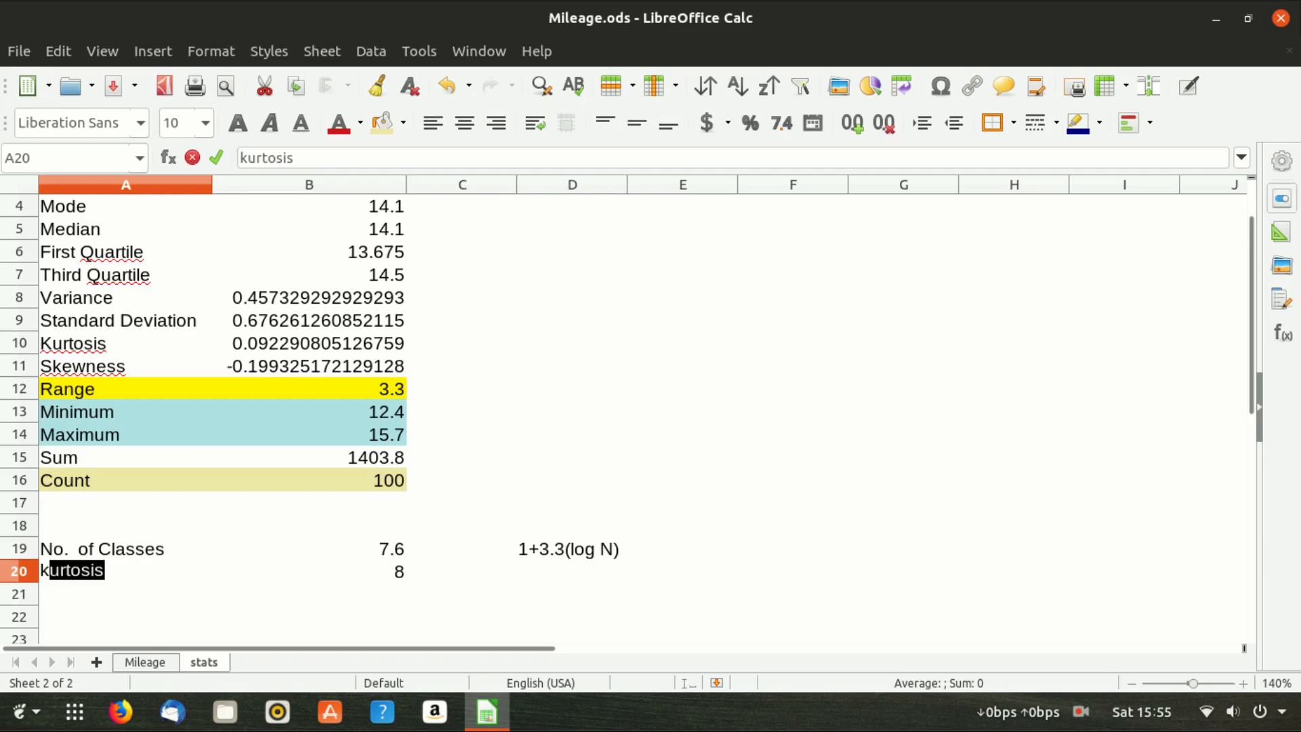
{"action": "key", "text": "BackSpace"}
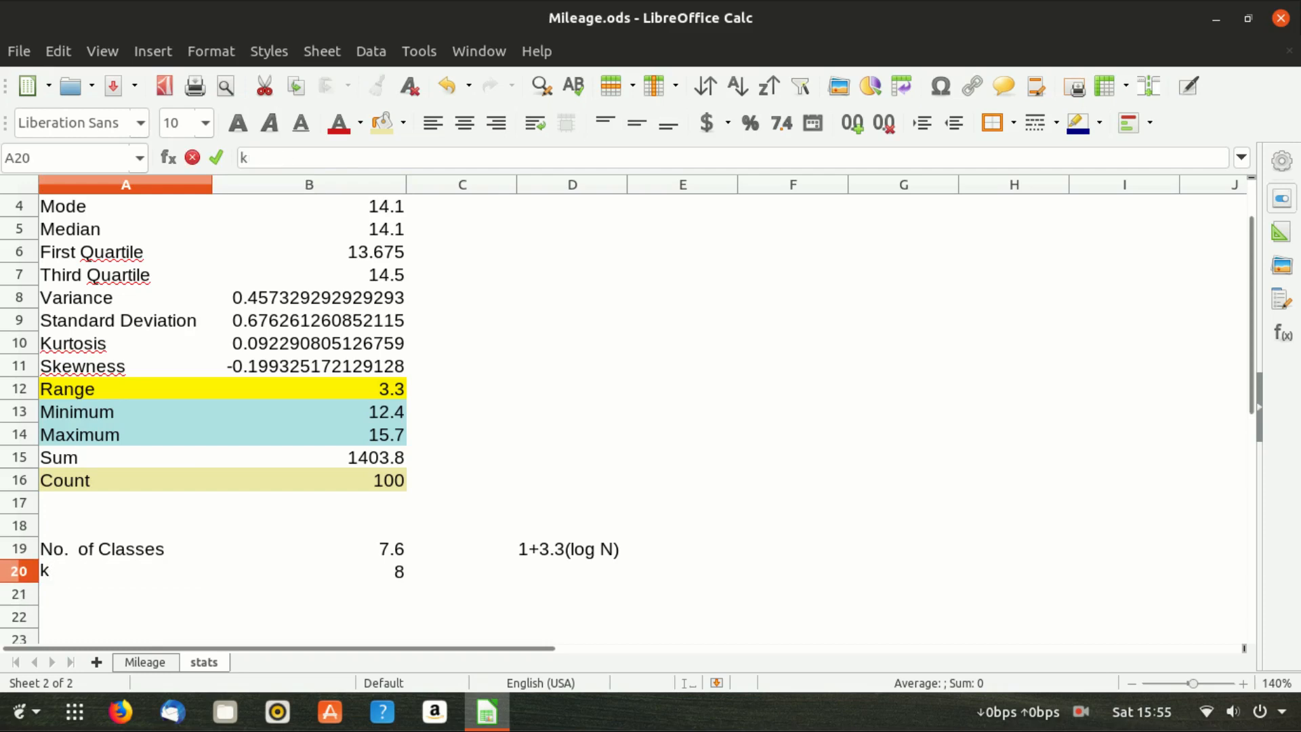
{"action": "key", "text": "Return"}
- Enter the label "Class Interval" in cell A22
{"action": "key", "text": "Down"}
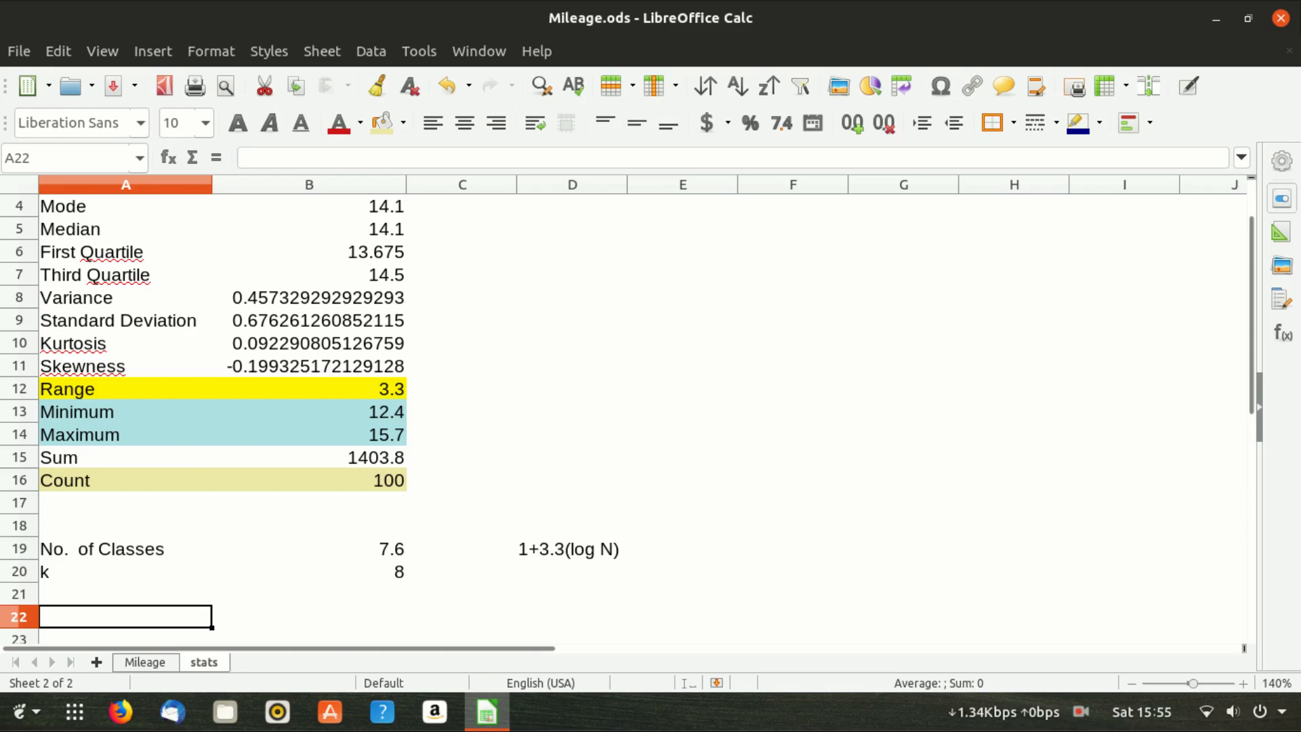
{"action": "type", "text": "Cl"}
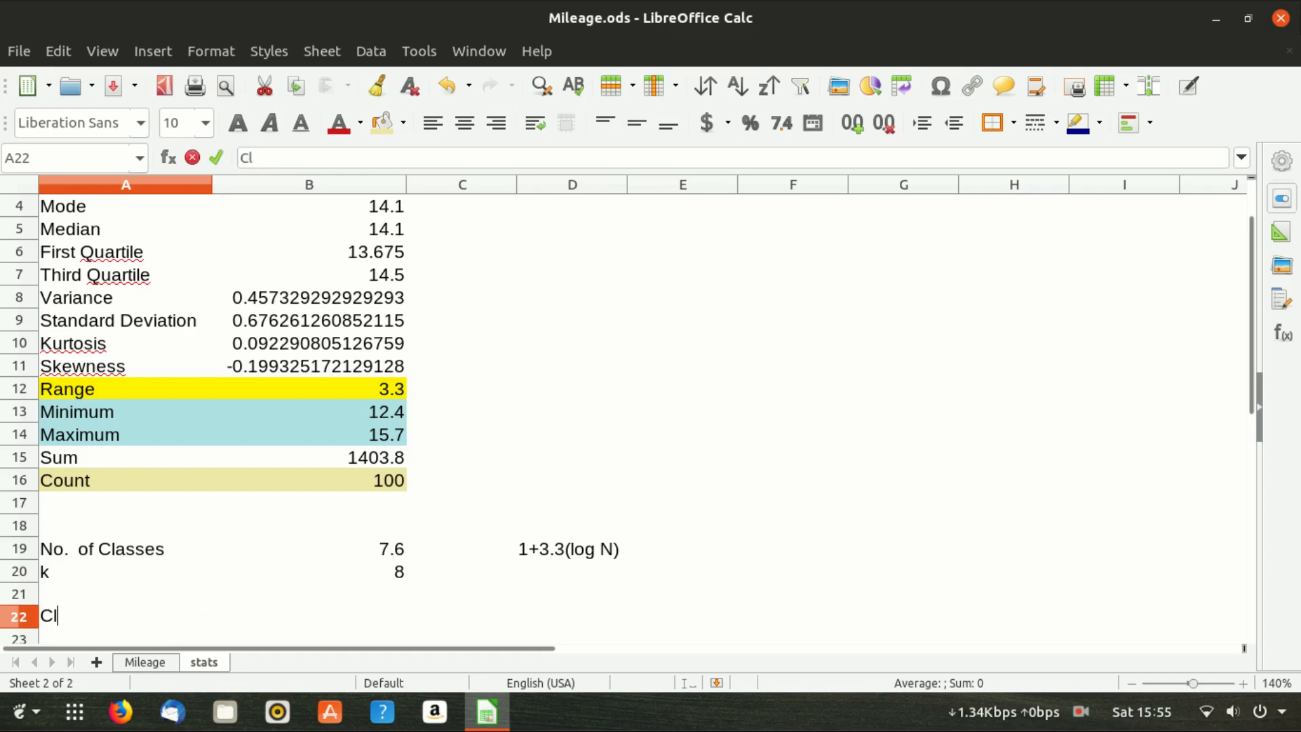
{"action": "type", "text": "ass Interval"}
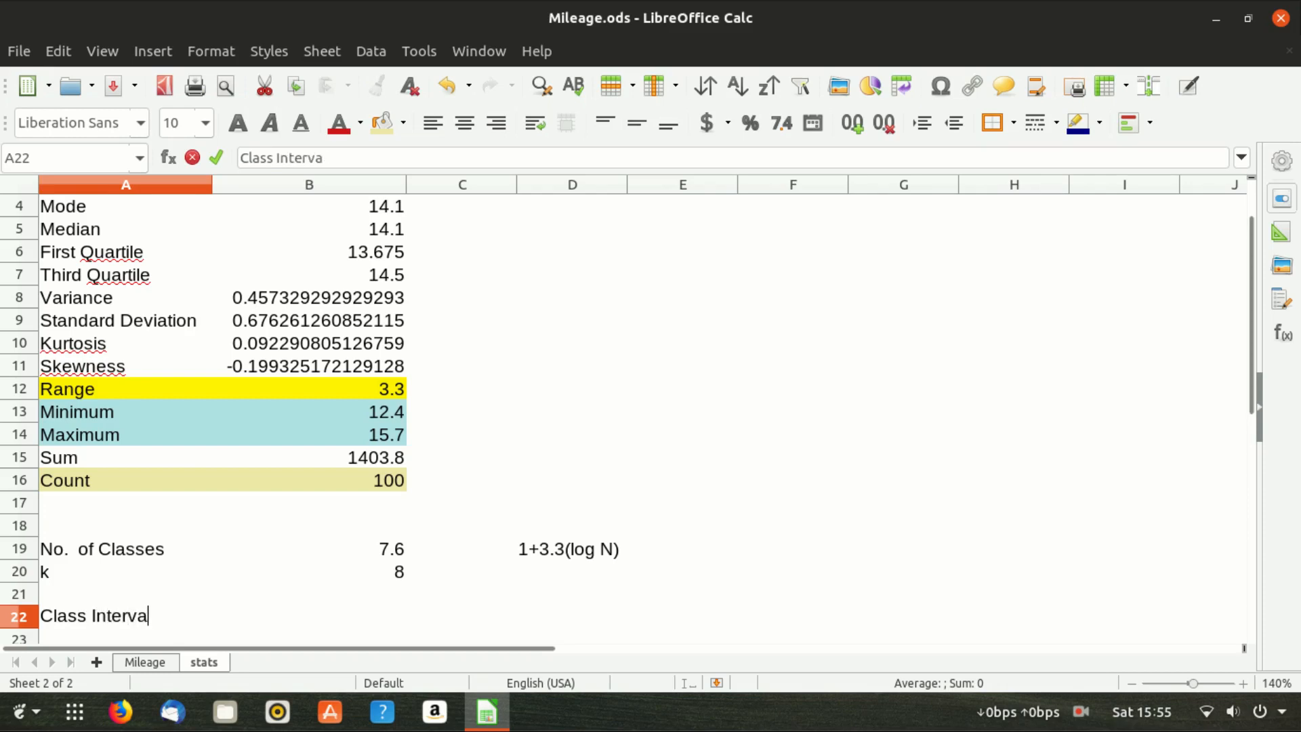
{"action": "key", "text": "Tab"}
- Write the rule "Range/ No. of Classes" as a text note in cell D22
{"action": "key", "text": "Tab"}
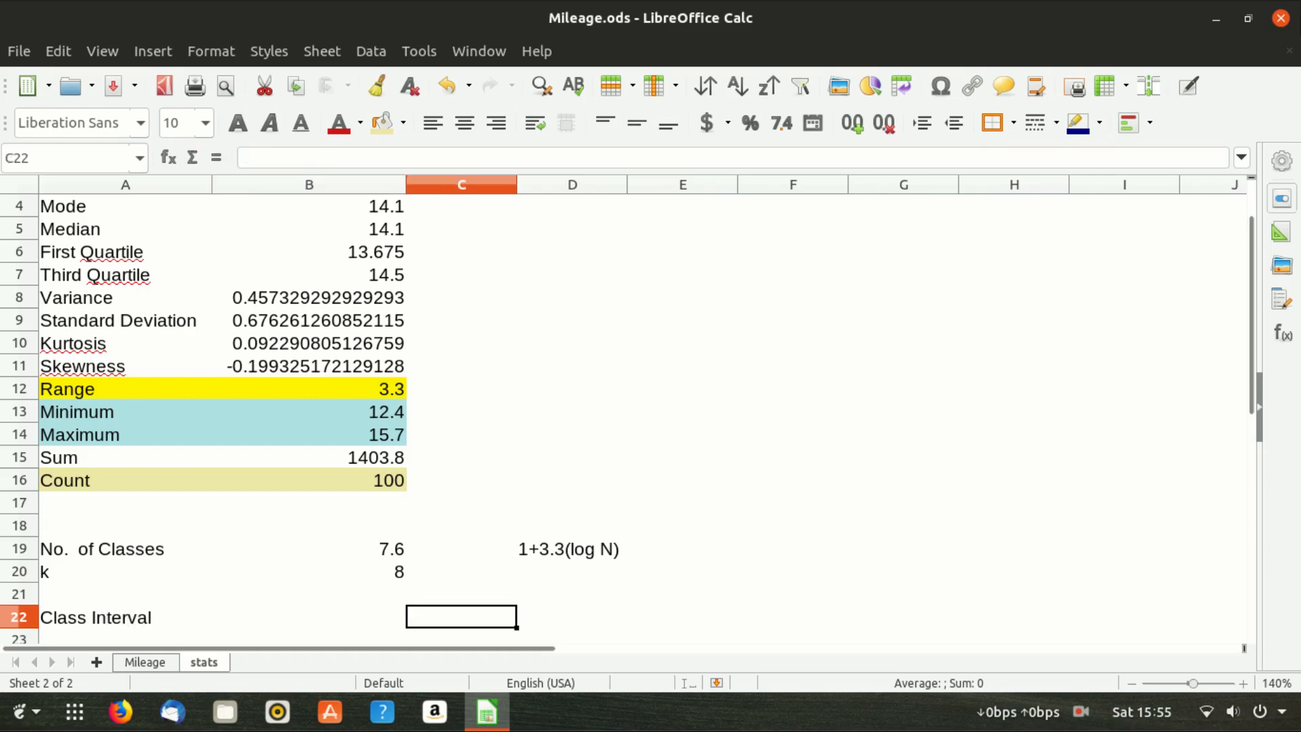
{"action": "key", "text": "shift+Tab"}
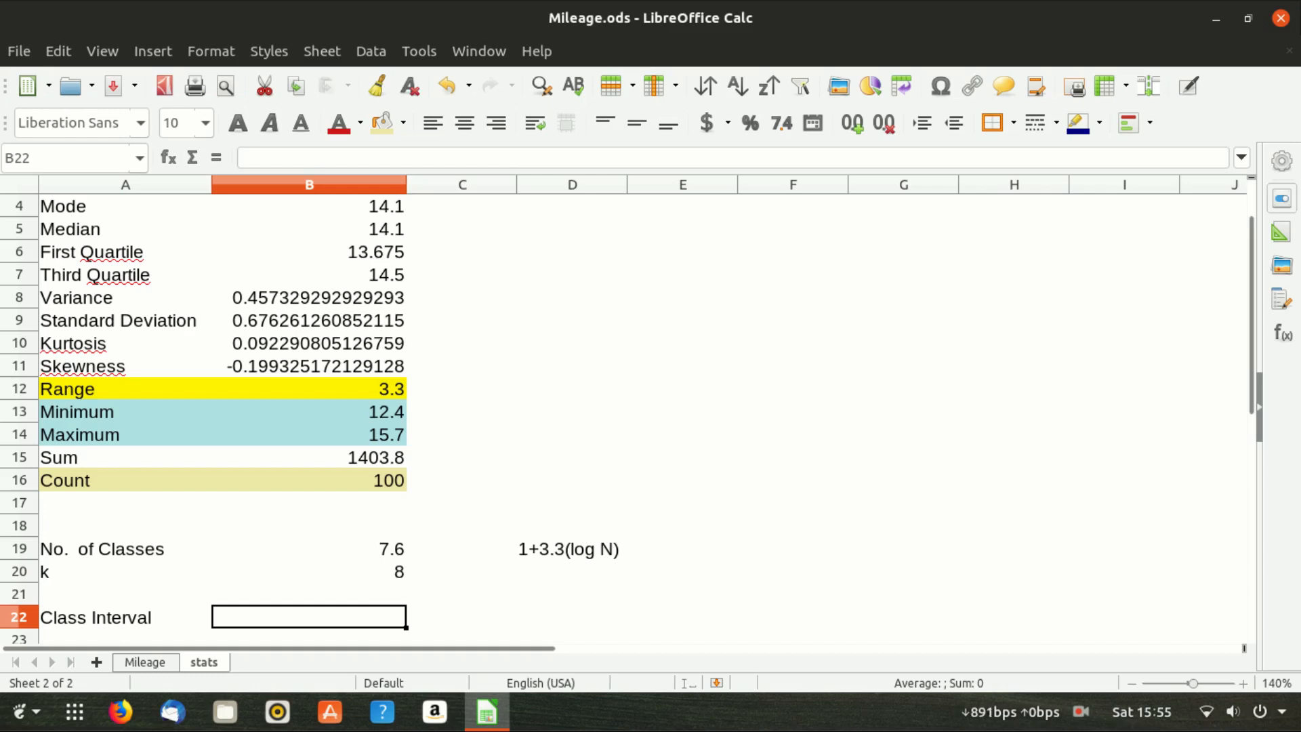
{"action": "key", "text": "Tab"}
{"action": "key", "text": "Tab"}
{"action": "type", "text": "Range/"}
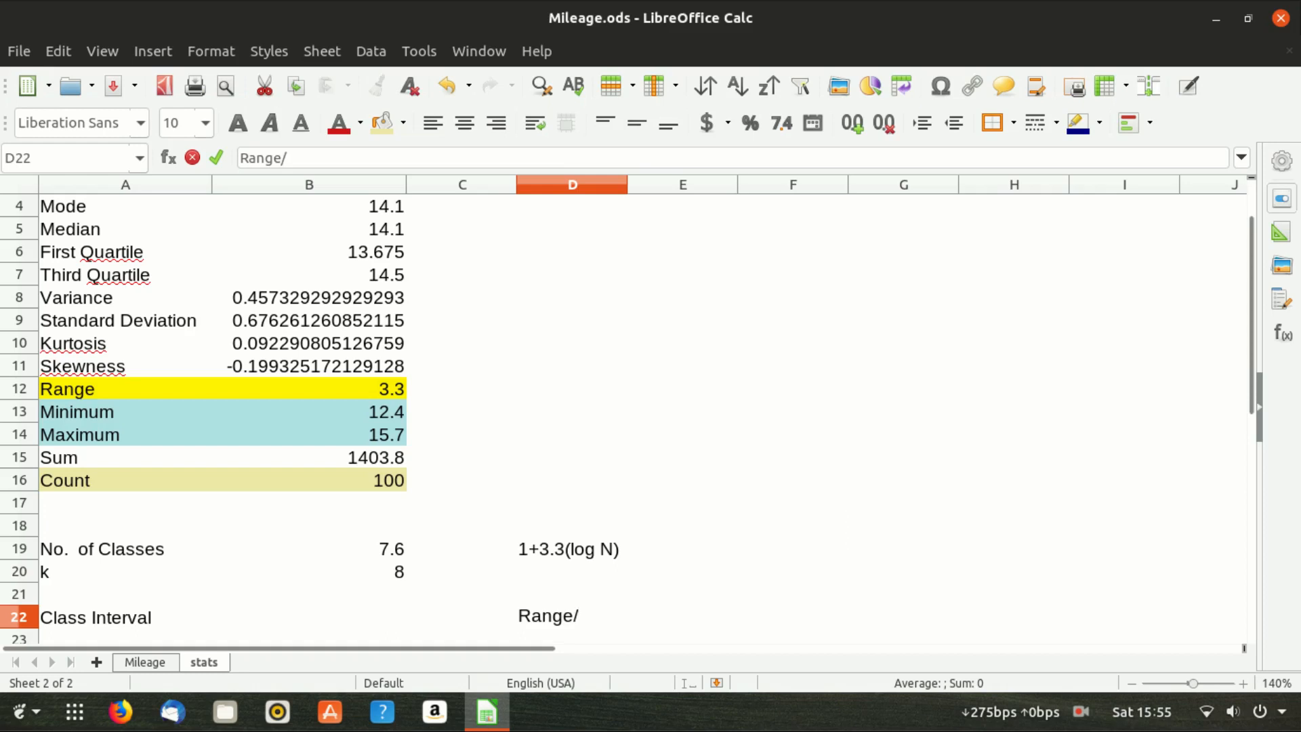
{"action": "type", "text": " No. of Classes"}
{"action": "key", "text": "Return"}
- Calculate the class interval in B22 with the formula =B12/B20, dividing the Range by k
{"action": "key", "text": "Up"}
{"action": "key", "text": "Left"}
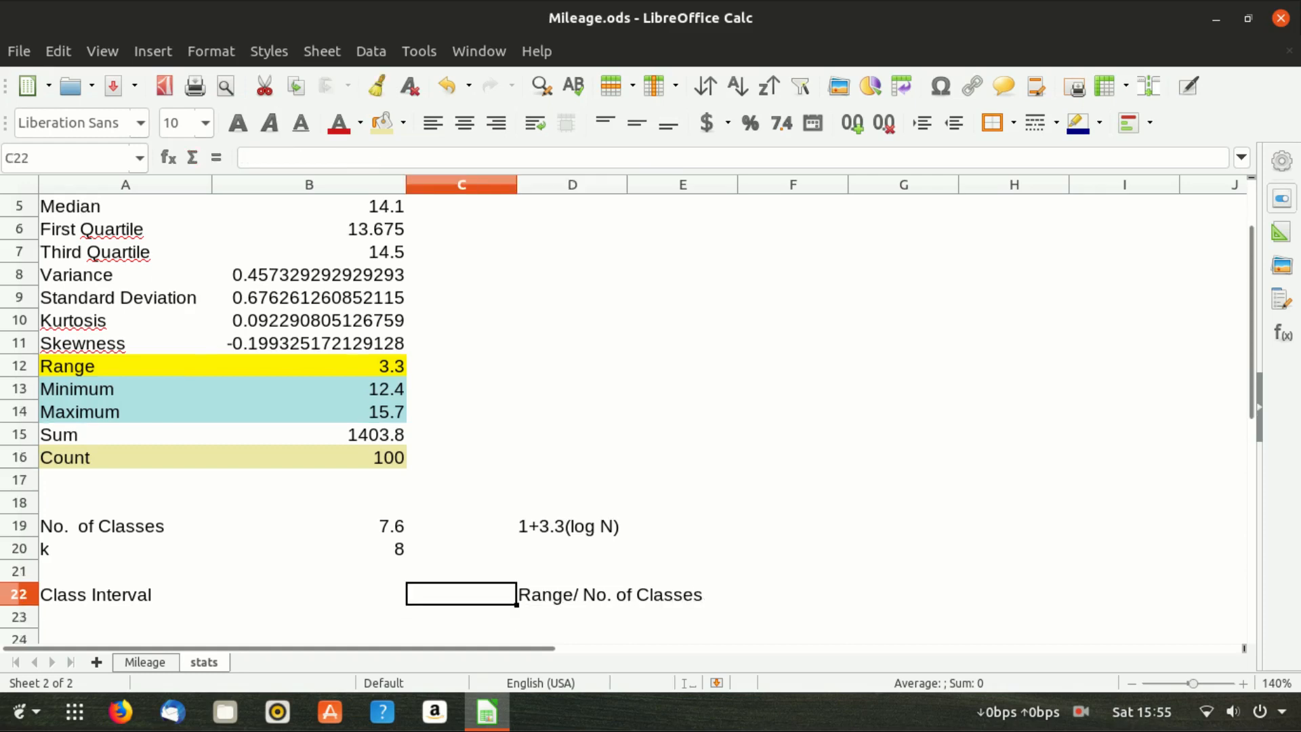
{"action": "key", "text": "Left"}
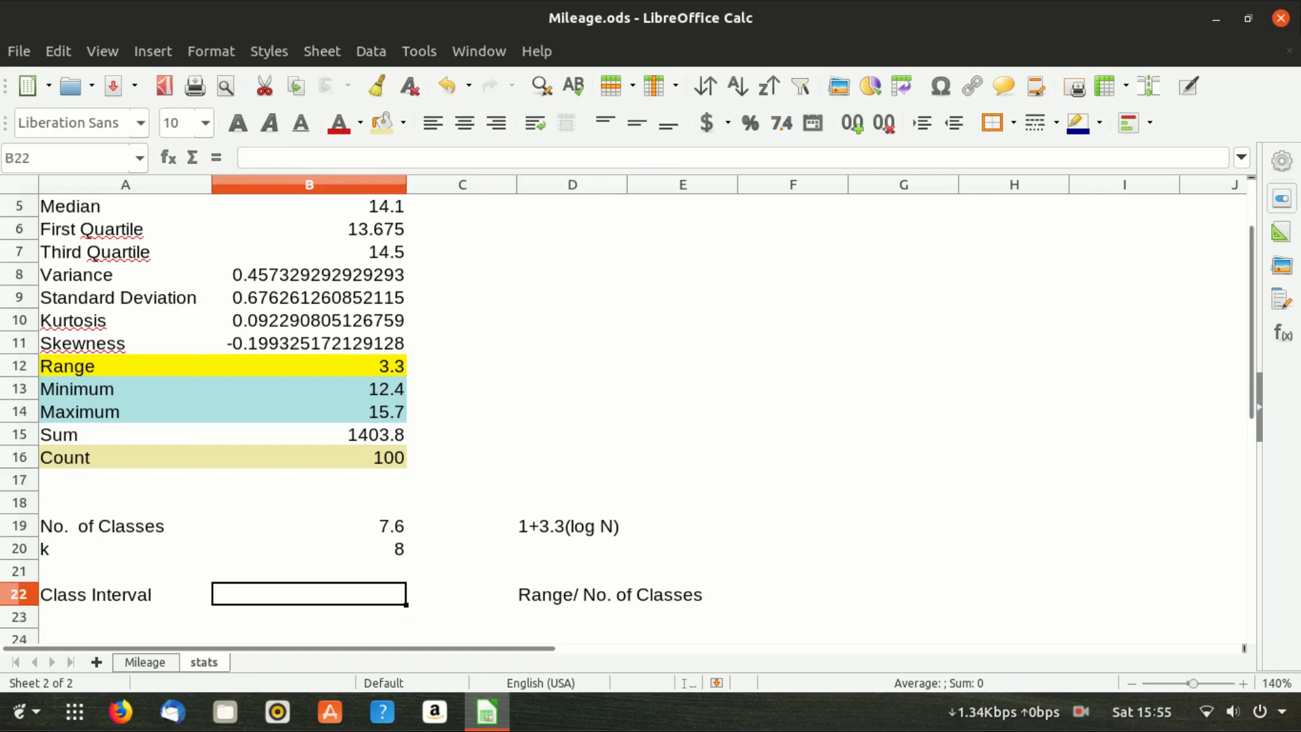
{"action": "type", "text": "="}
{"action": "key", "text": "Up"}
{"action": "key", "text": "Up"}
{"action": "key", "text": "Up"}
{"action": "key", "text": "Up"}
{"action": "key", "text": "Up"}
{"action": "key", "text": "Up"}
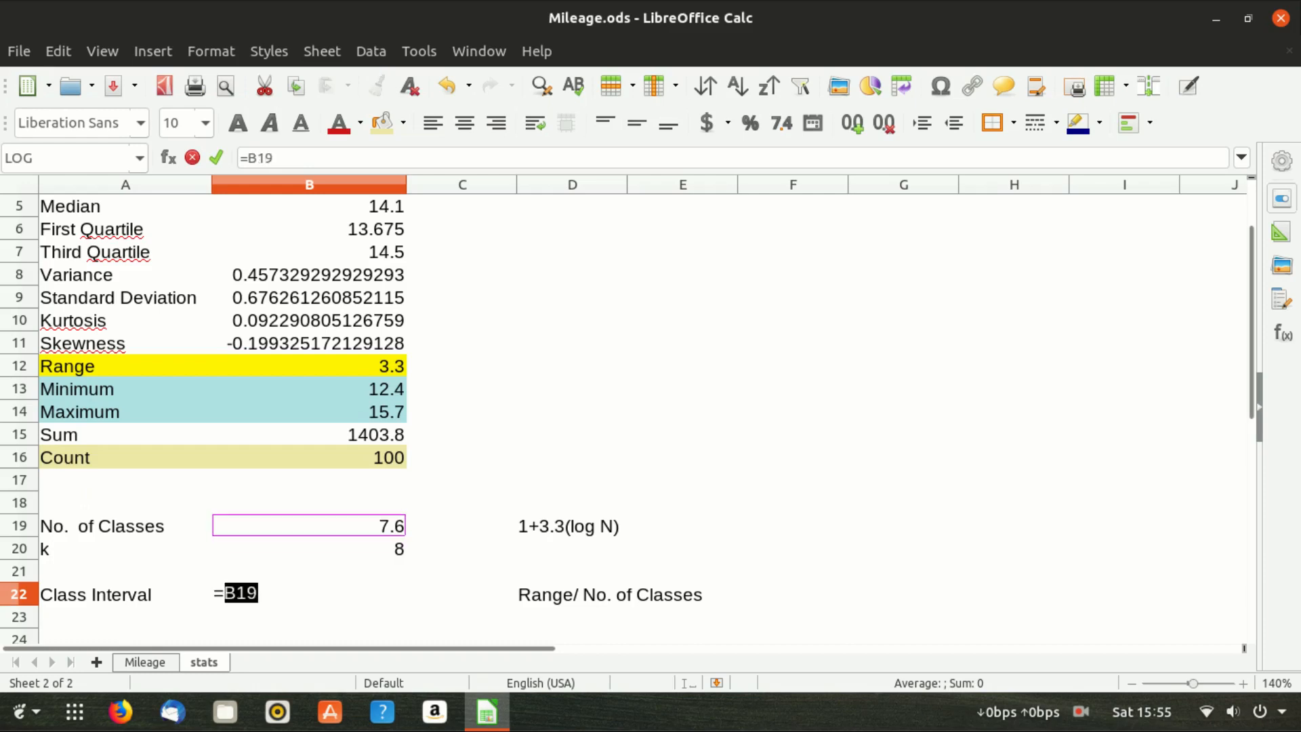
{"action": "key", "text": "Up"}
{"action": "key", "text": "Up"}
{"action": "key", "text": "Up"}
{"action": "key", "text": "Up"}
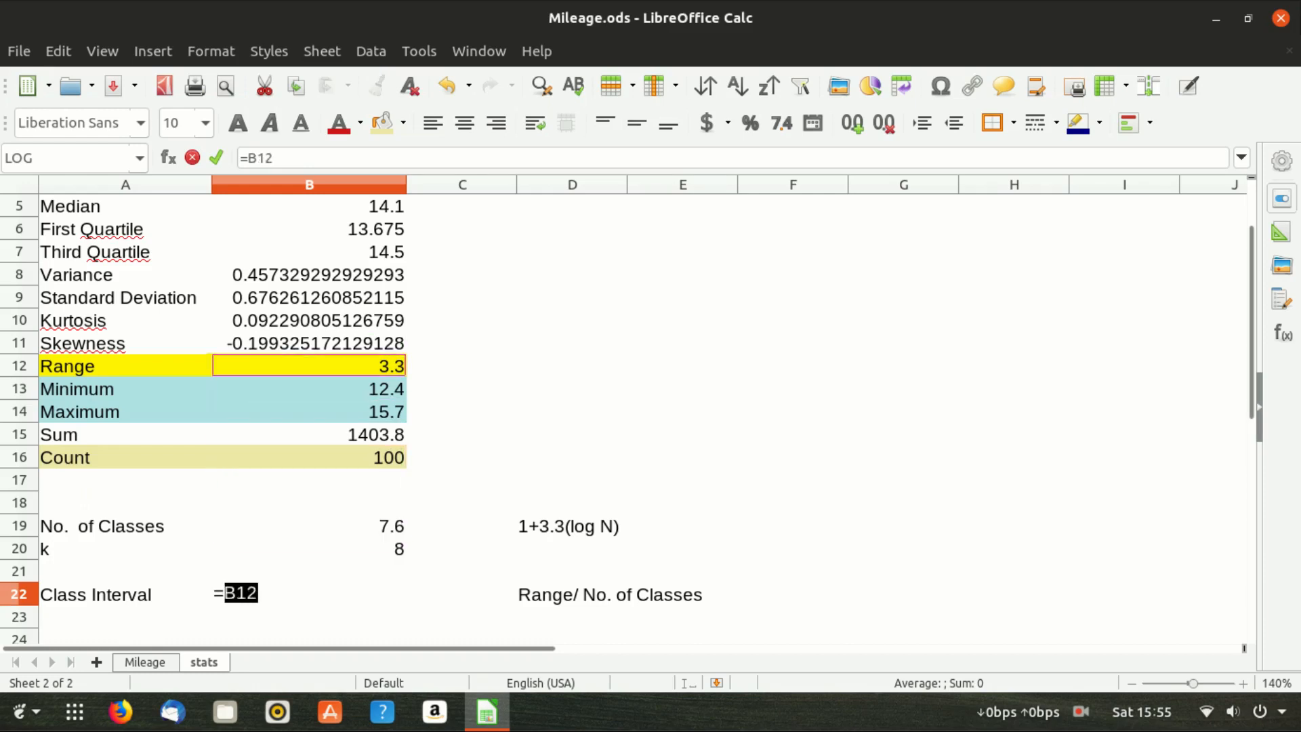
{"action": "type", "text": "/"}
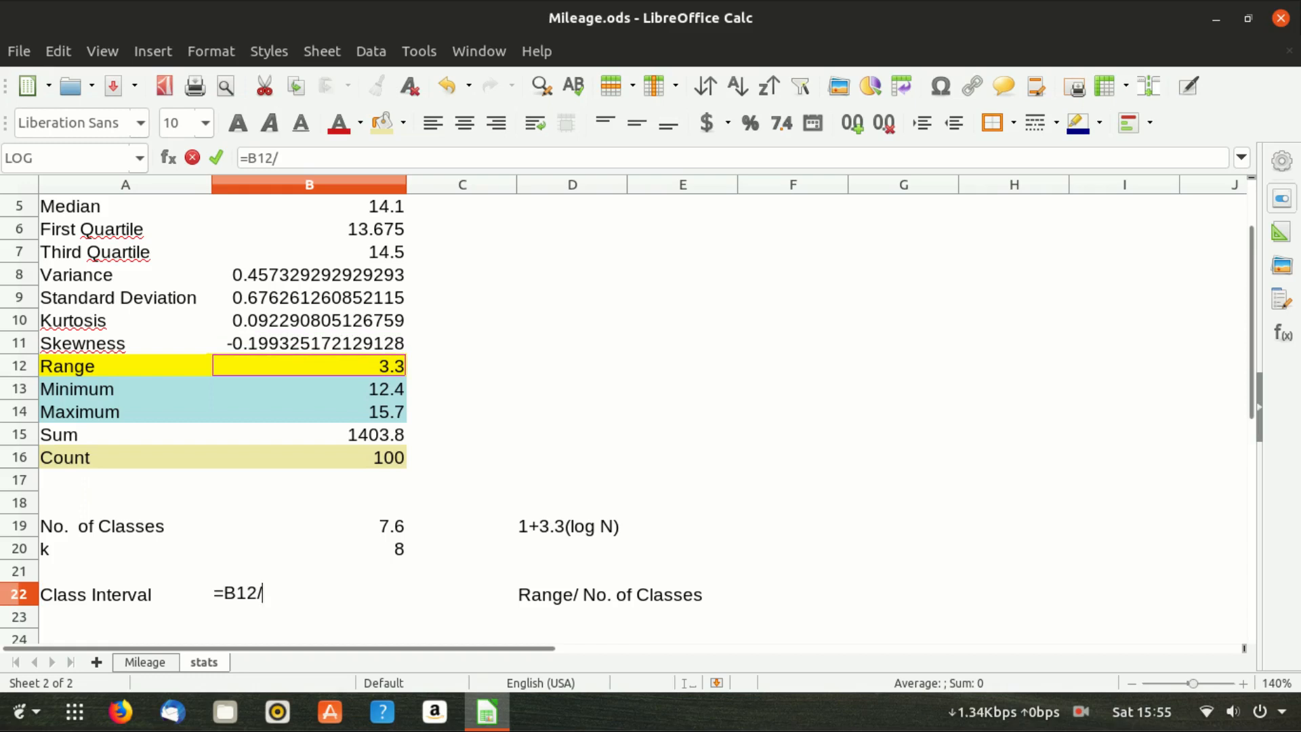
{"action": "key", "text": "Up"}
{"action": "key", "text": "Up"}
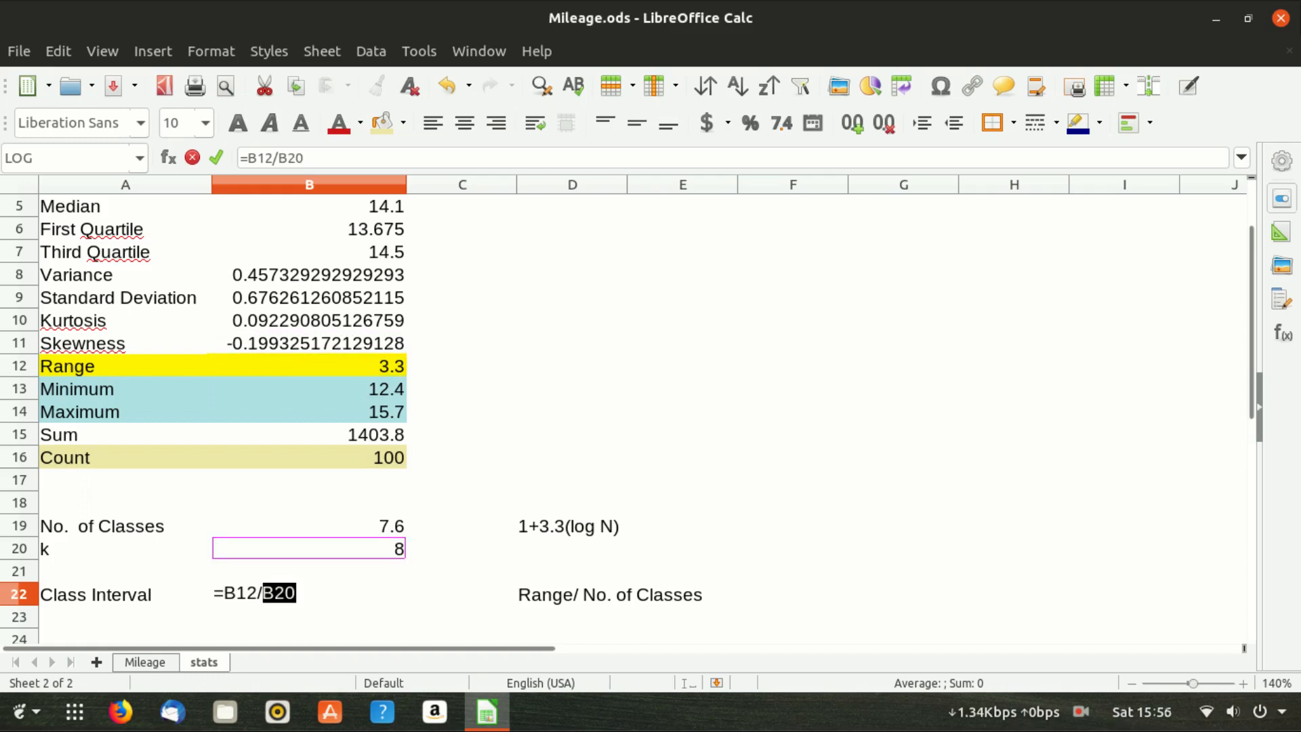
{"action": "key", "text": "Return"}
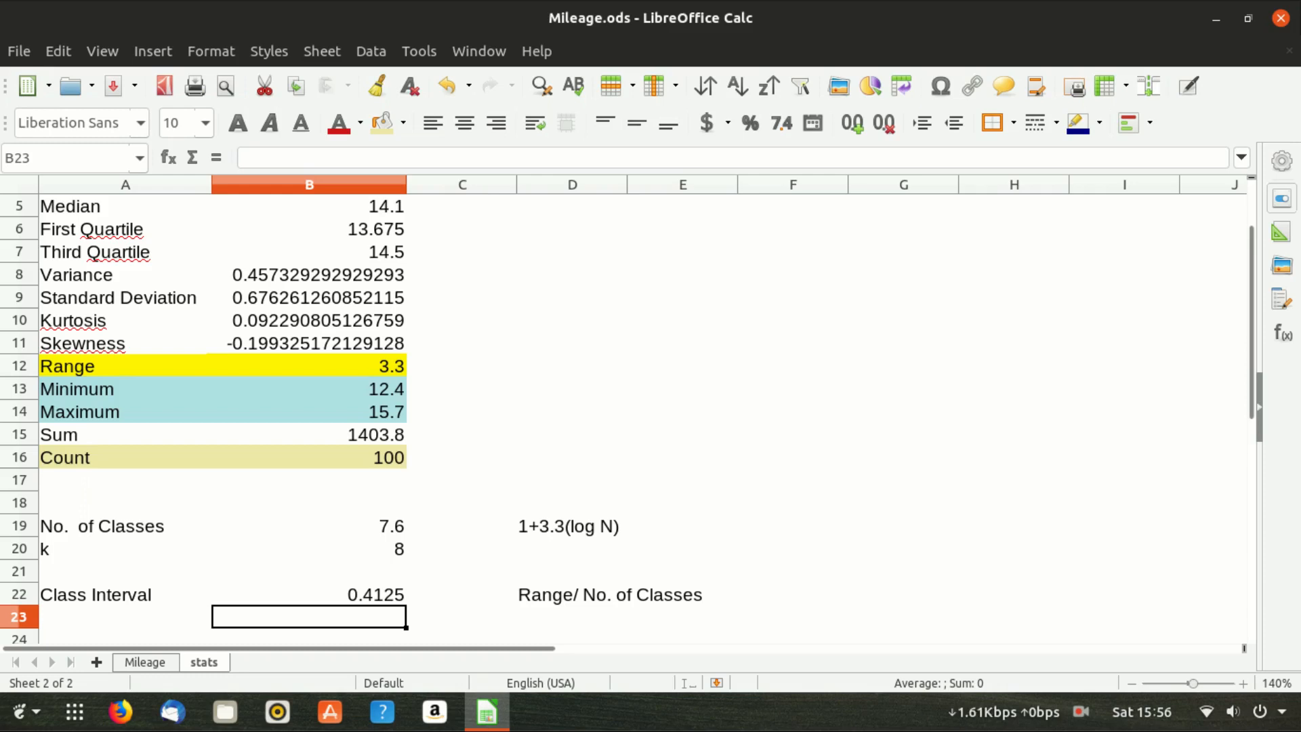
- Label cell A23 "h" and enter the rounded class interval, 0.5, in B23
{"action": "key", "text": "Left"}
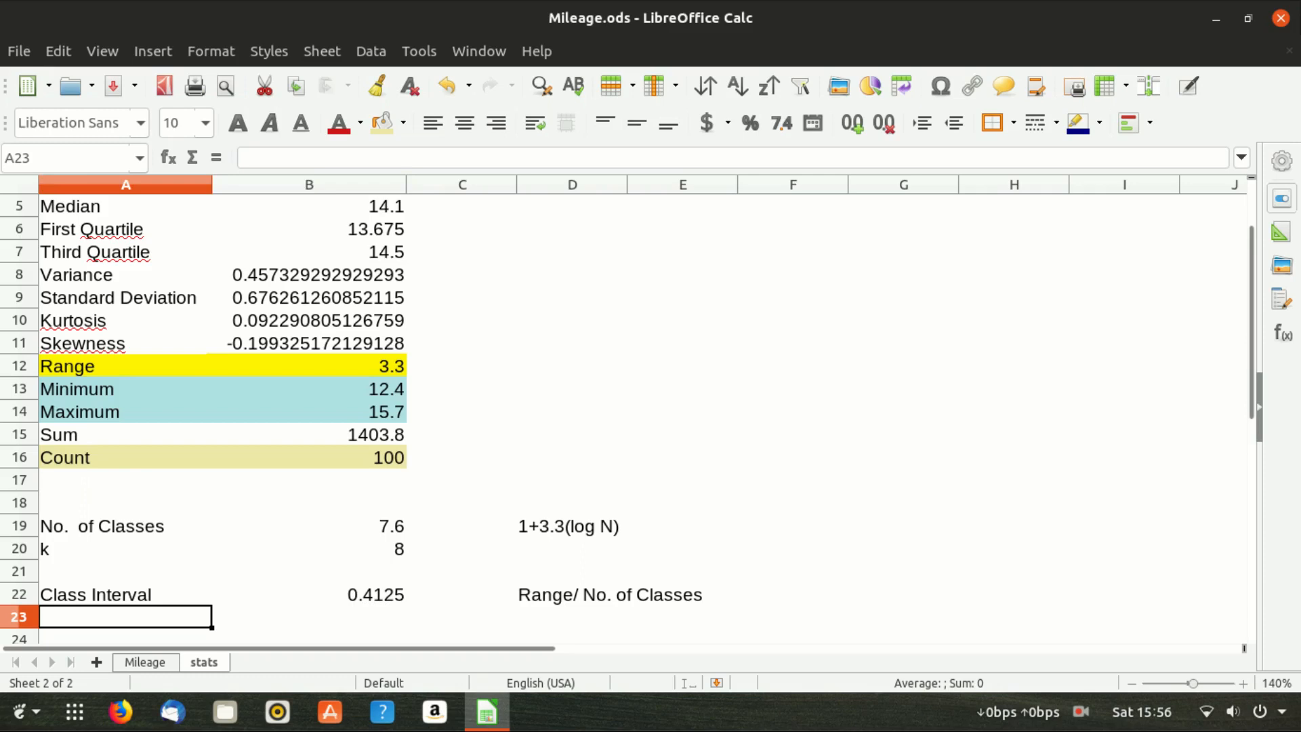
{"action": "type", "text": "h"}
{"action": "key", "text": "Tab"}
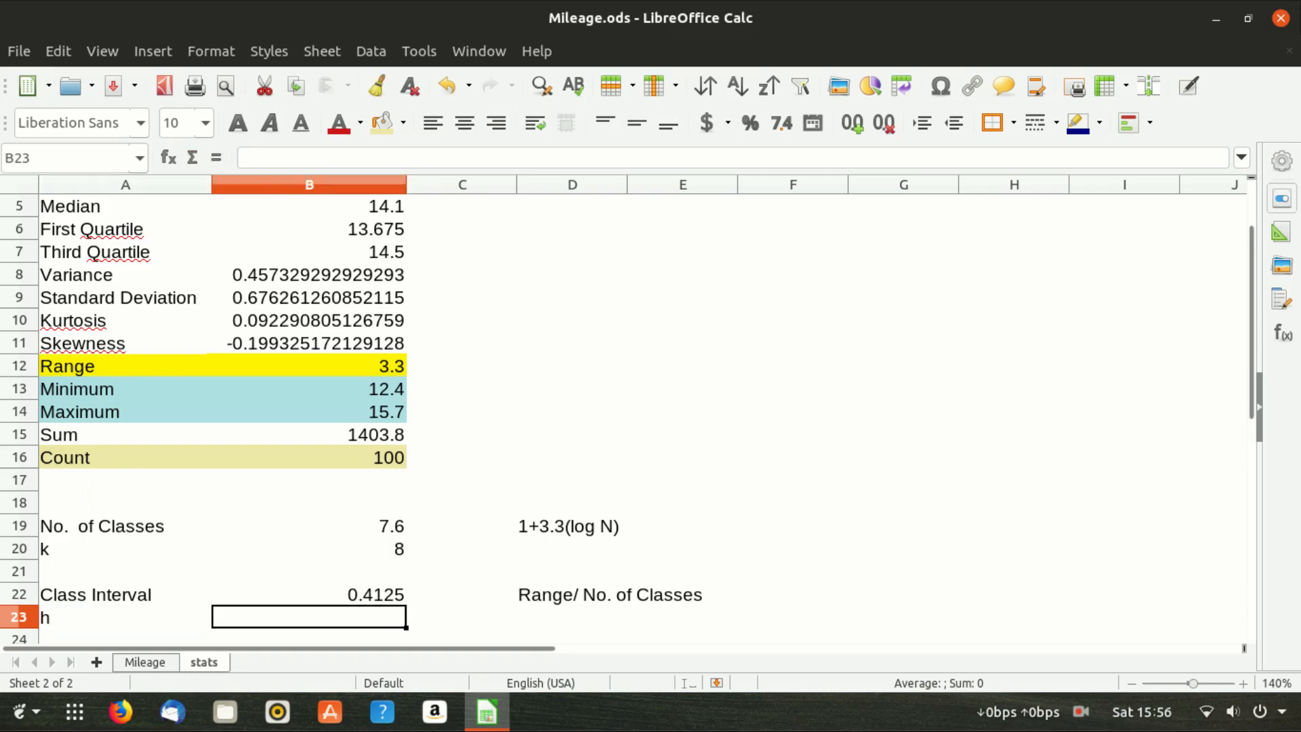
{"action": "type", "text": "0.5"}
{"action": "key", "text": "Return"}
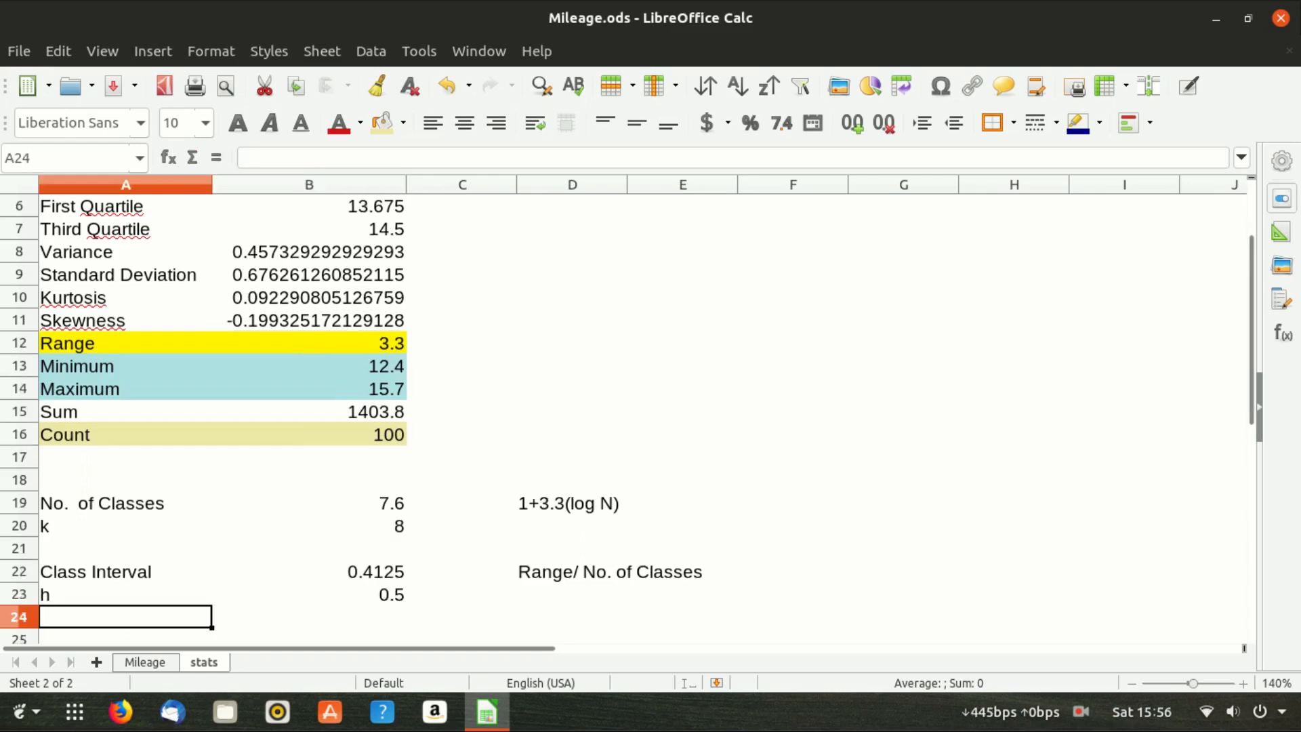
- Start a frequency table below the calculations by entering the heading "S. No." in cell D26
{"action": "key", "text": "Right"}
{"action": "key", "text": "Down"}
{"action": "key", "text": "Down"}
{"action": "key", "text": "Down"}
{"action": "key", "text": "Down"}
{"action": "key", "text": "Down"}
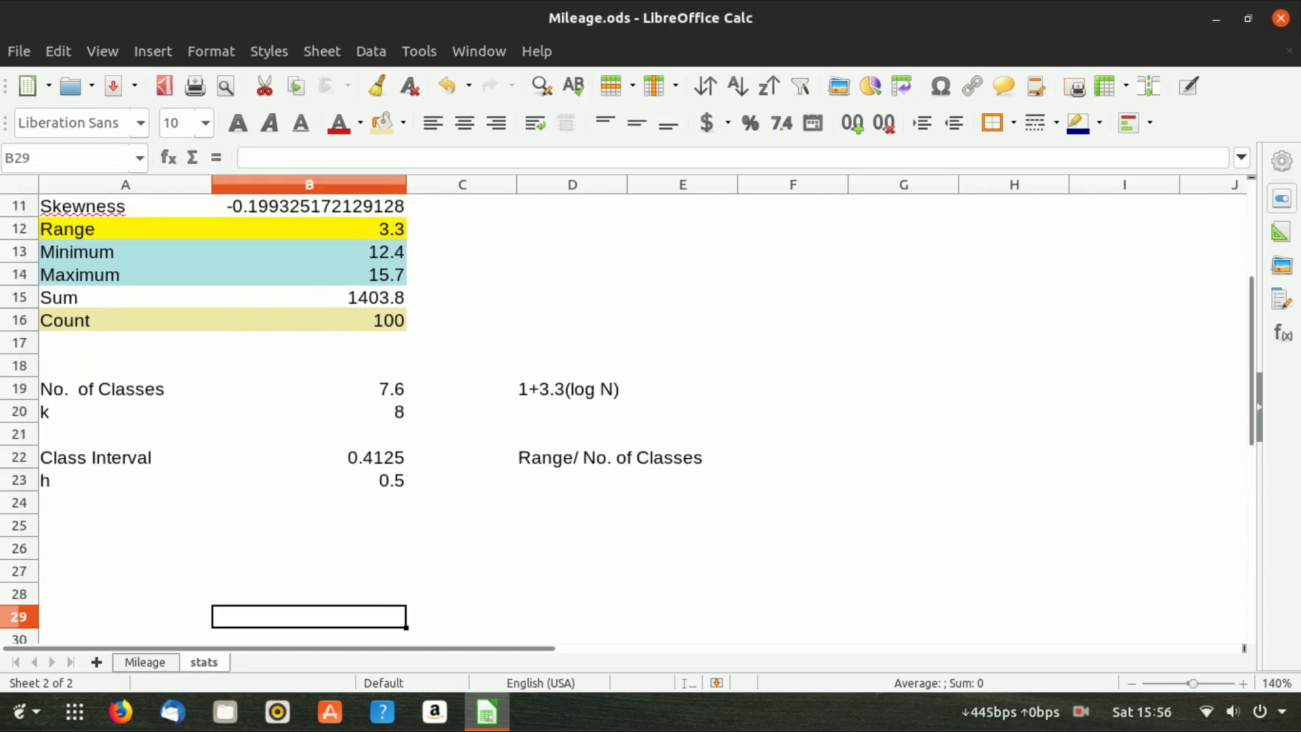
{"action": "key", "text": "Up"}
{"action": "key", "text": "Up"}
{"action": "key", "text": "Up"}
{"action": "key", "text": "Right"}
{"action": "key", "text": "Right"}
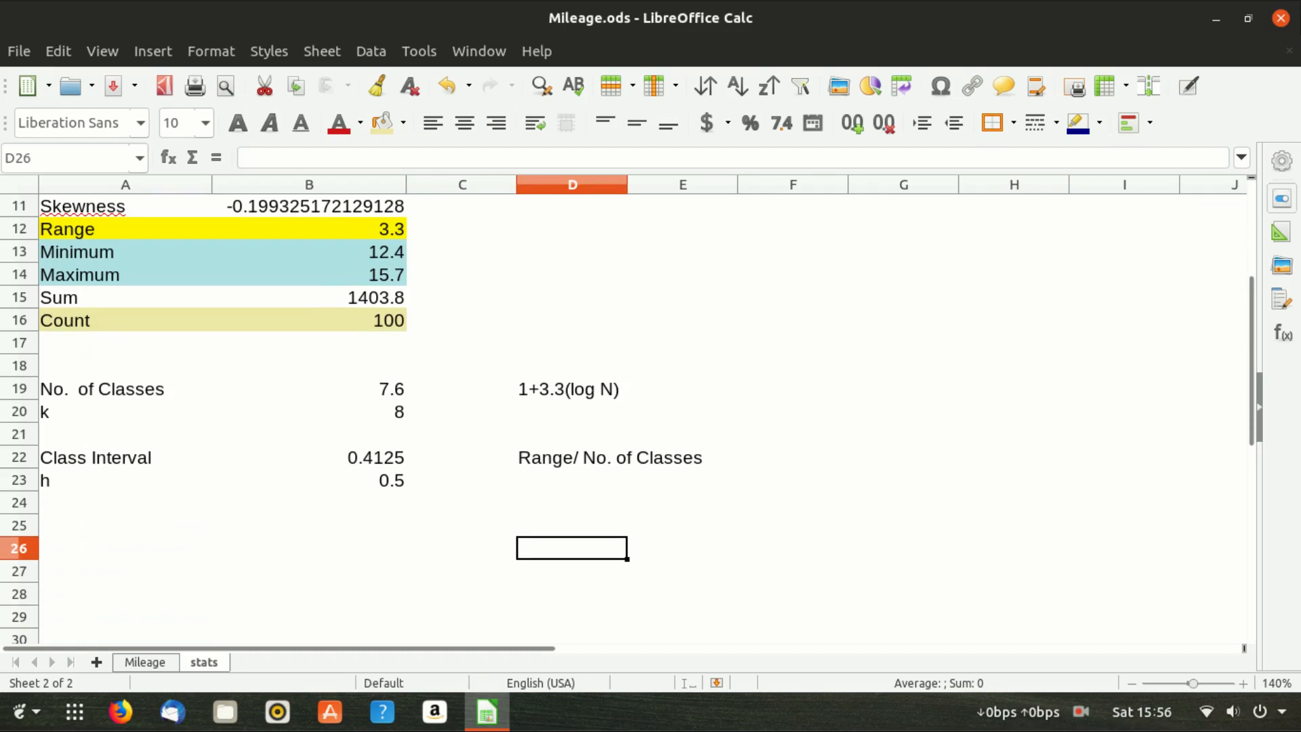
{"action": "key", "text": "Left"}
{"action": "key", "text": "Right"}
{"action": "type", "text": "S. NO."}
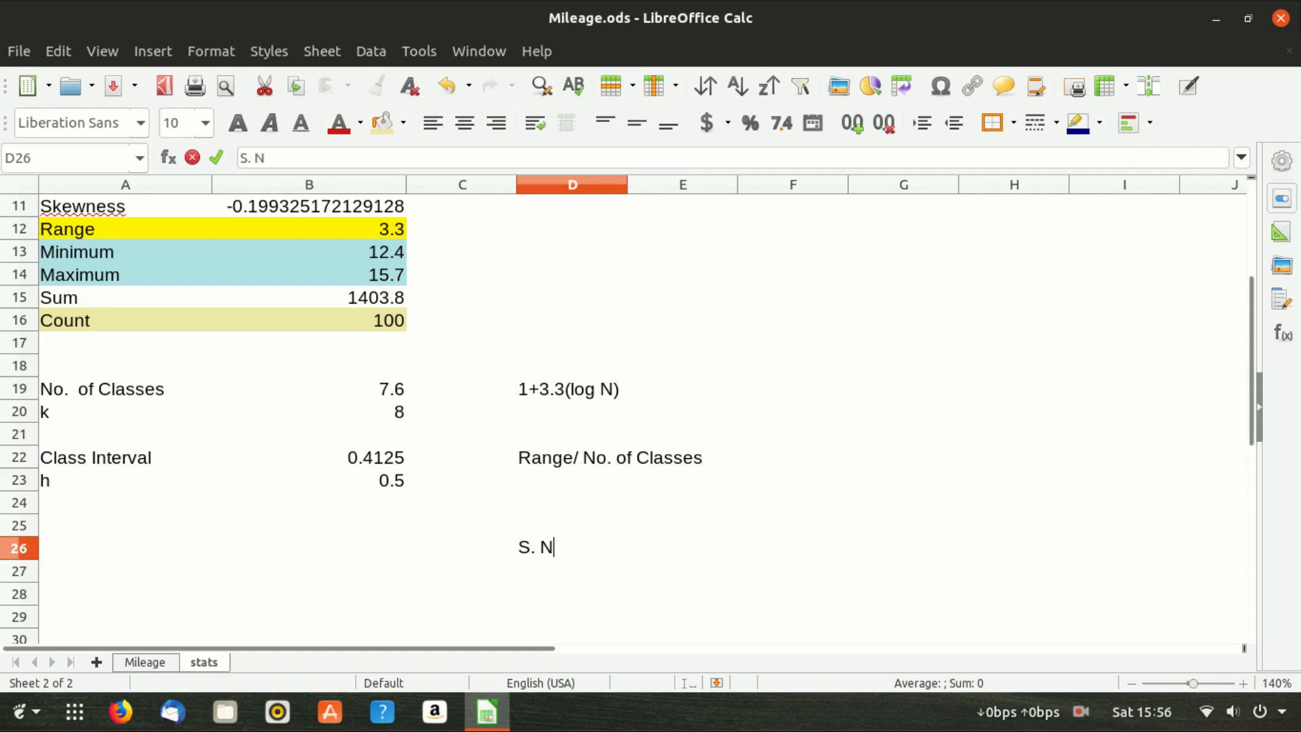
{"action": "key", "text": "BackSpace"}
{"action": "key", "text": "BackSpace"}
{"action": "type", "text": "o."}
{"action": "key", "text": "Return"}
- Enter the group heading "Class Interval" in cell E25, one row above the S. No. heading
{"action": "key", "text": "Up"}
{"action": "key", "text": "Right"}
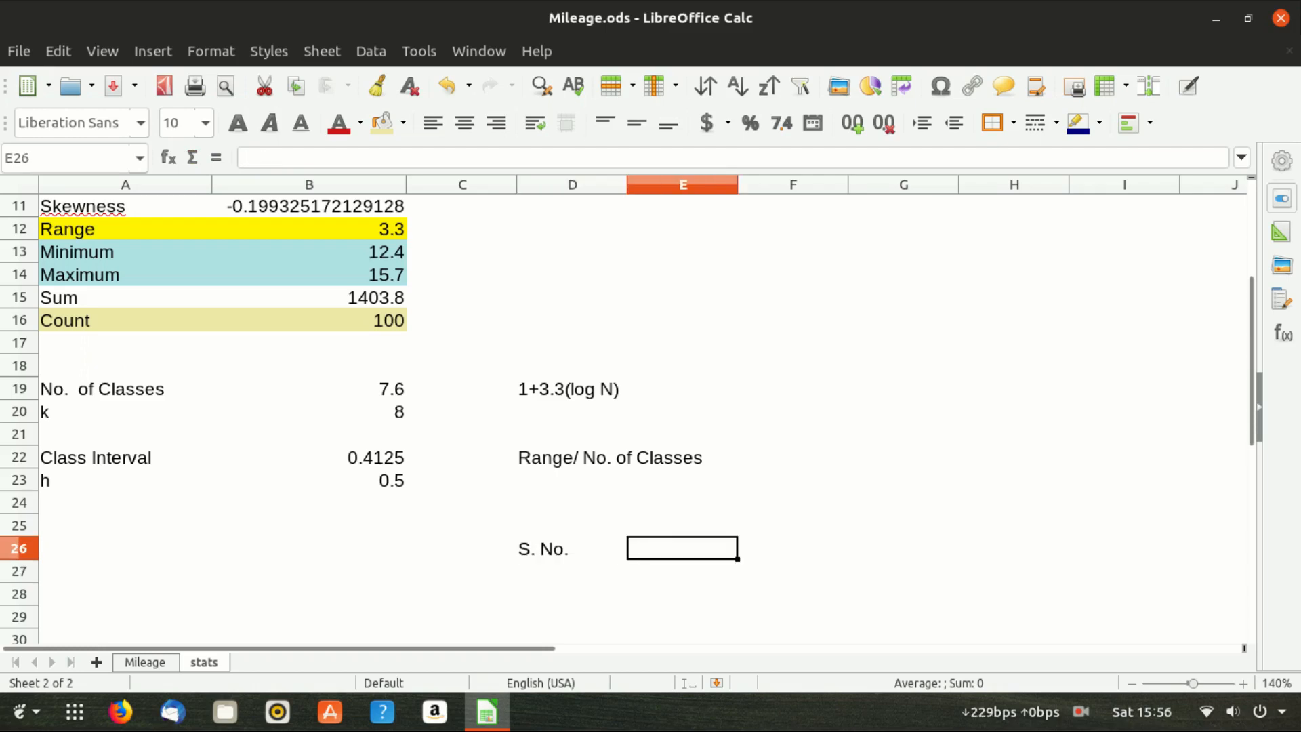
{"action": "key", "text": "Up"}
{"action": "key", "text": "Left"}
{"action": "key", "text": "Right"}
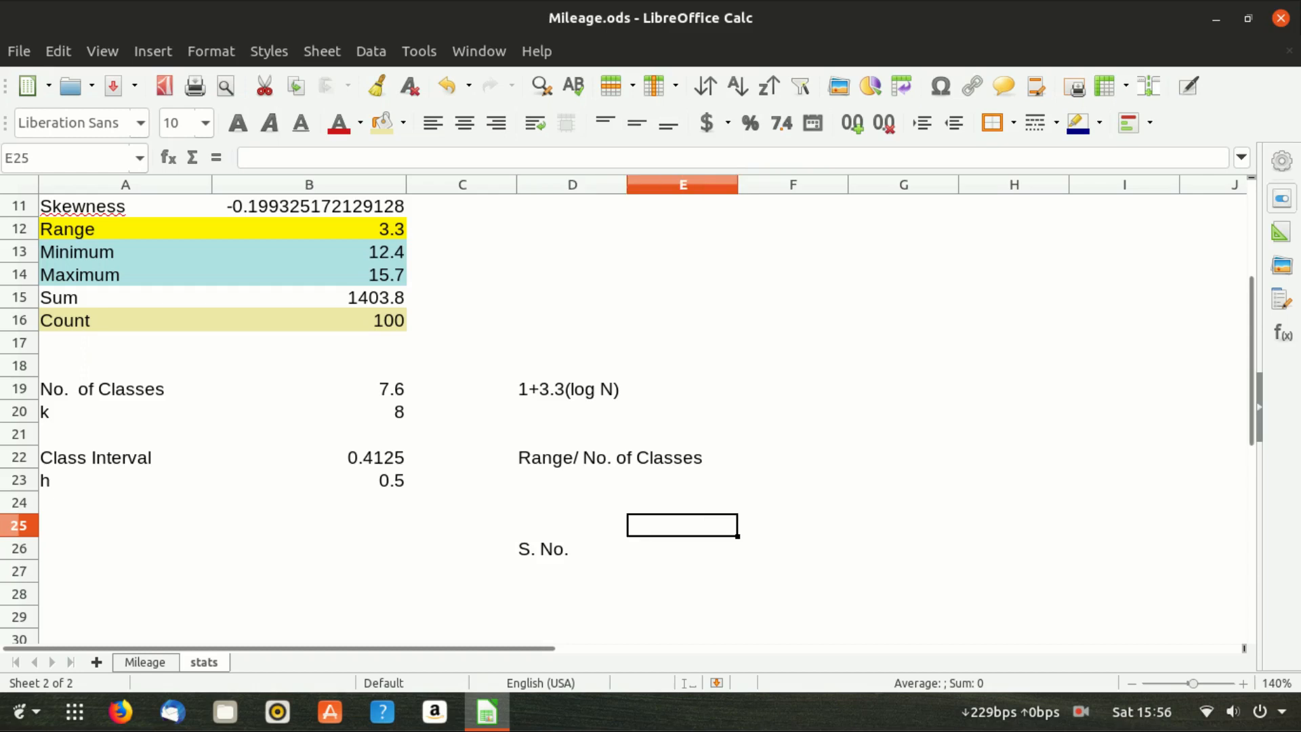
{"action": "type", "text": "C"}
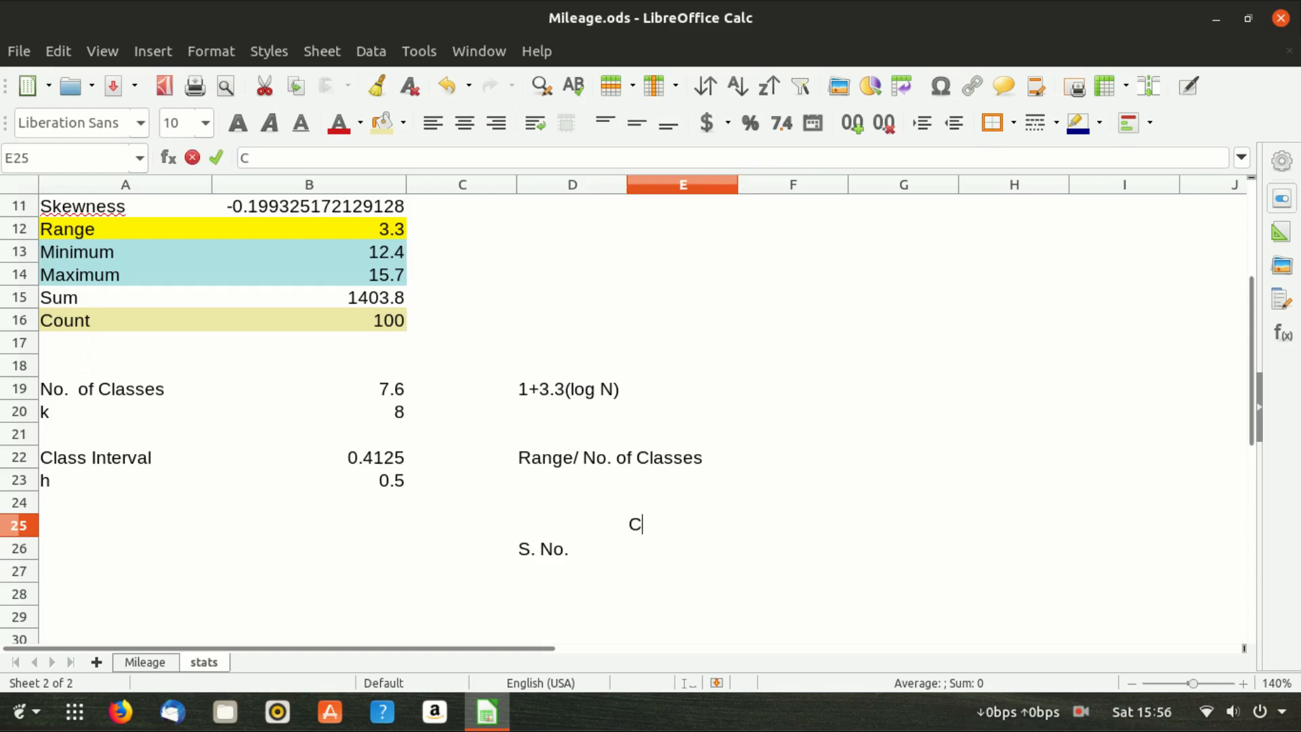
{"action": "type", "text": "lass Inter"}
{"action": "key", "text": "BackSpace"}
{"action": "key", "text": "BackSpace"}
{"action": "type", "text": "terval"}
{"action": "key", "text": "Return"}
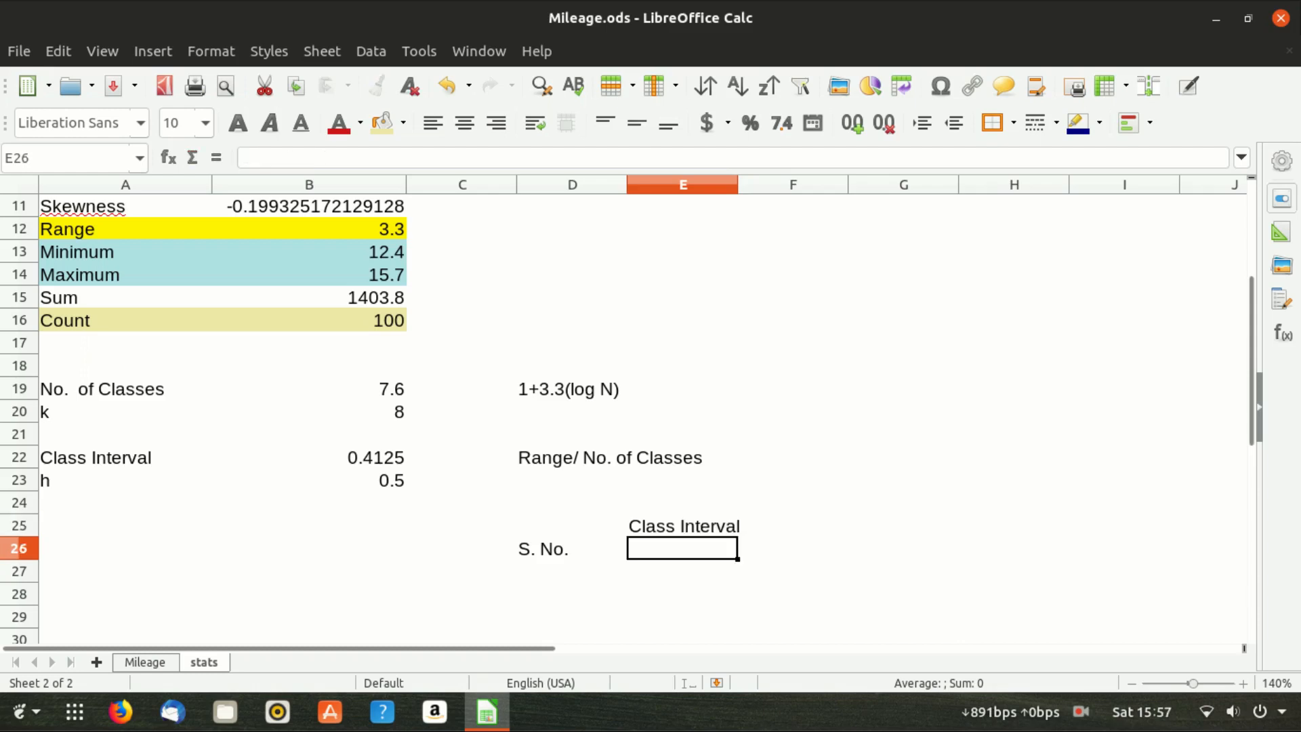
- Enter the subheadings "Lo" in E26 and "Hi" in F26 under Class Interval
{"action": "type", "text": "Lo"}
{"action": "key", "text": "Tab"}
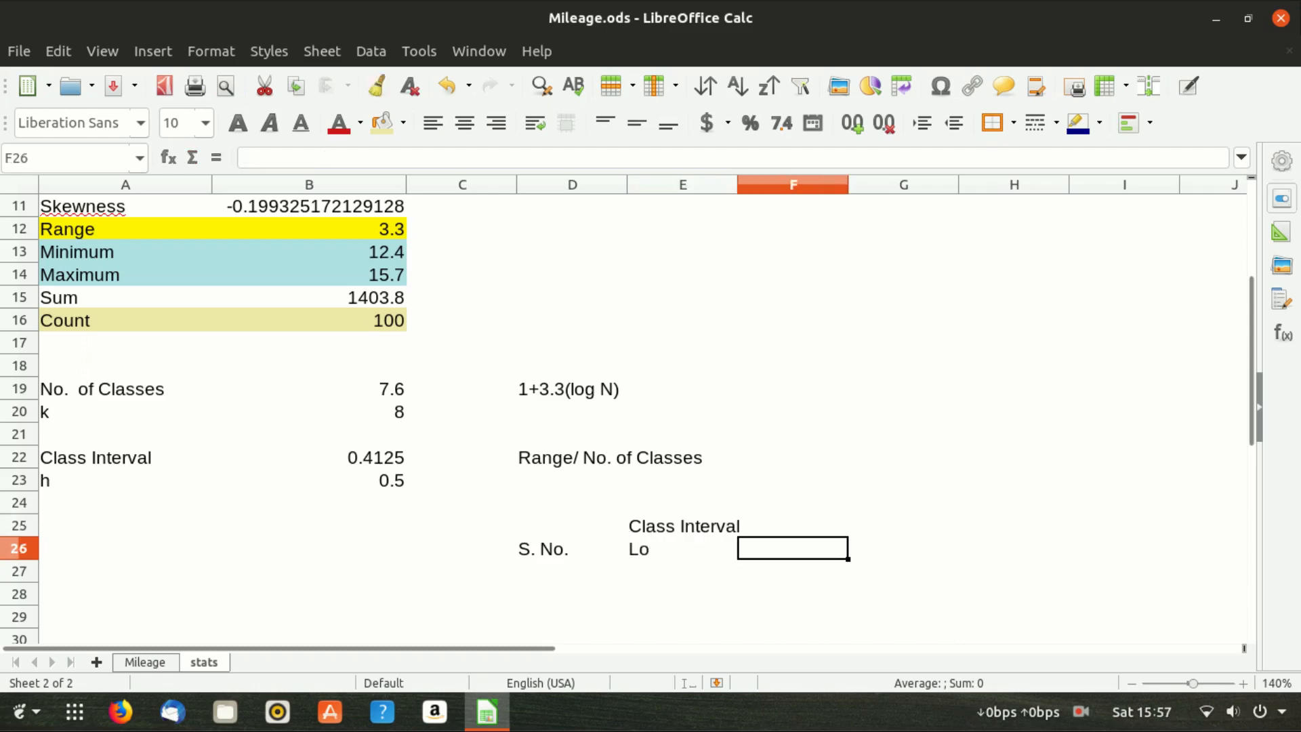
{"action": "type", "text": "hi"}
{"action": "key", "text": "BackSpace"}
{"action": "key", "text": "BackSpace"}
{"action": "type", "text": "Hi"}
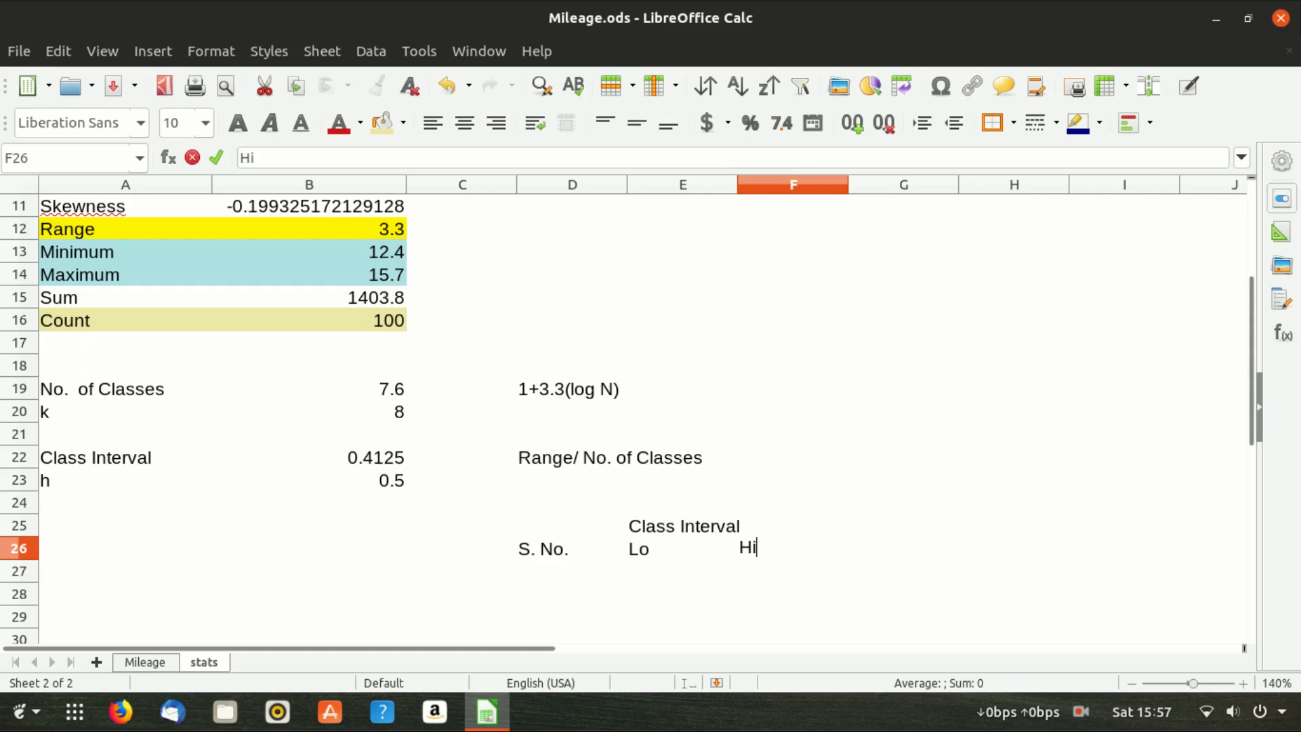
{"action": "key", "text": "Tab"}
- Enter a second pair of subheadings, "Lo" in G26 and "Hi" in H26
{"action": "key", "text": "Up"}
{"action": "key", "text": "Left"}
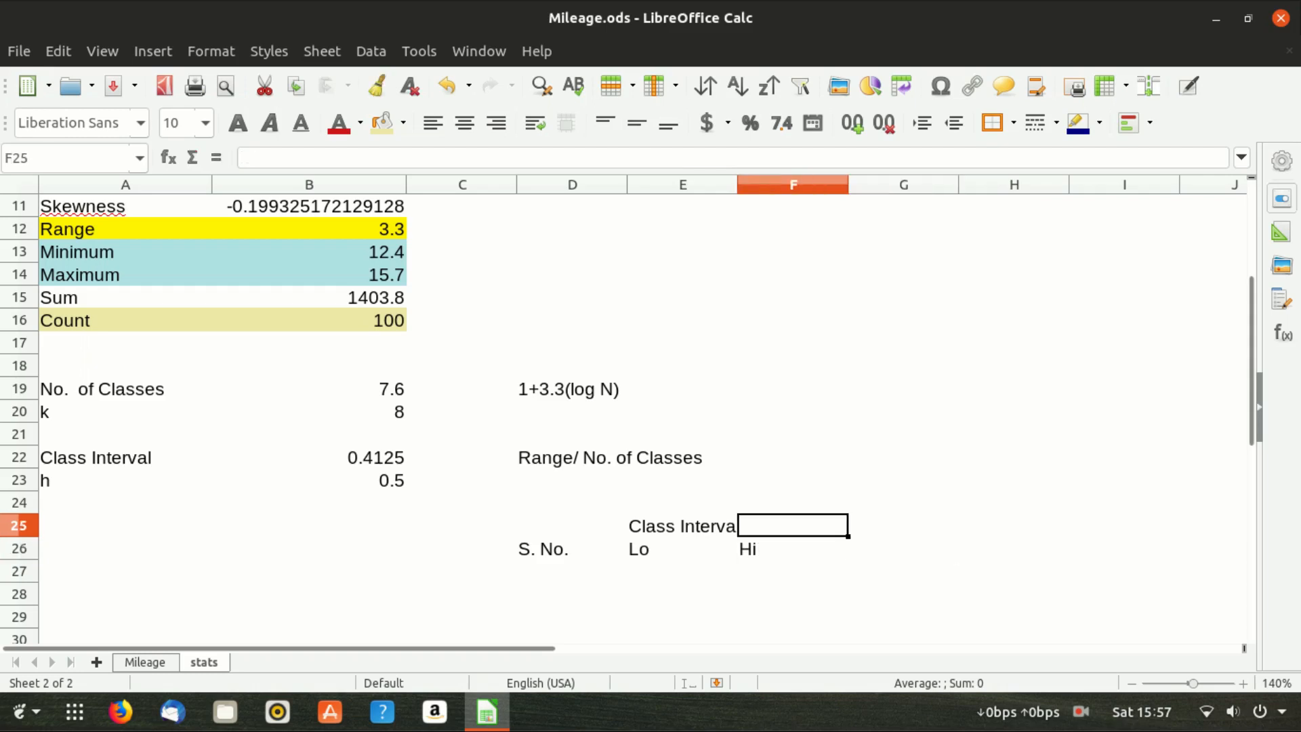
{"action": "key", "text": "Right"}
{"action": "key", "text": "Left"}
{"action": "key", "text": "Left"}
{"action": "key", "text": "Right"}
{"action": "key", "text": "Right"}
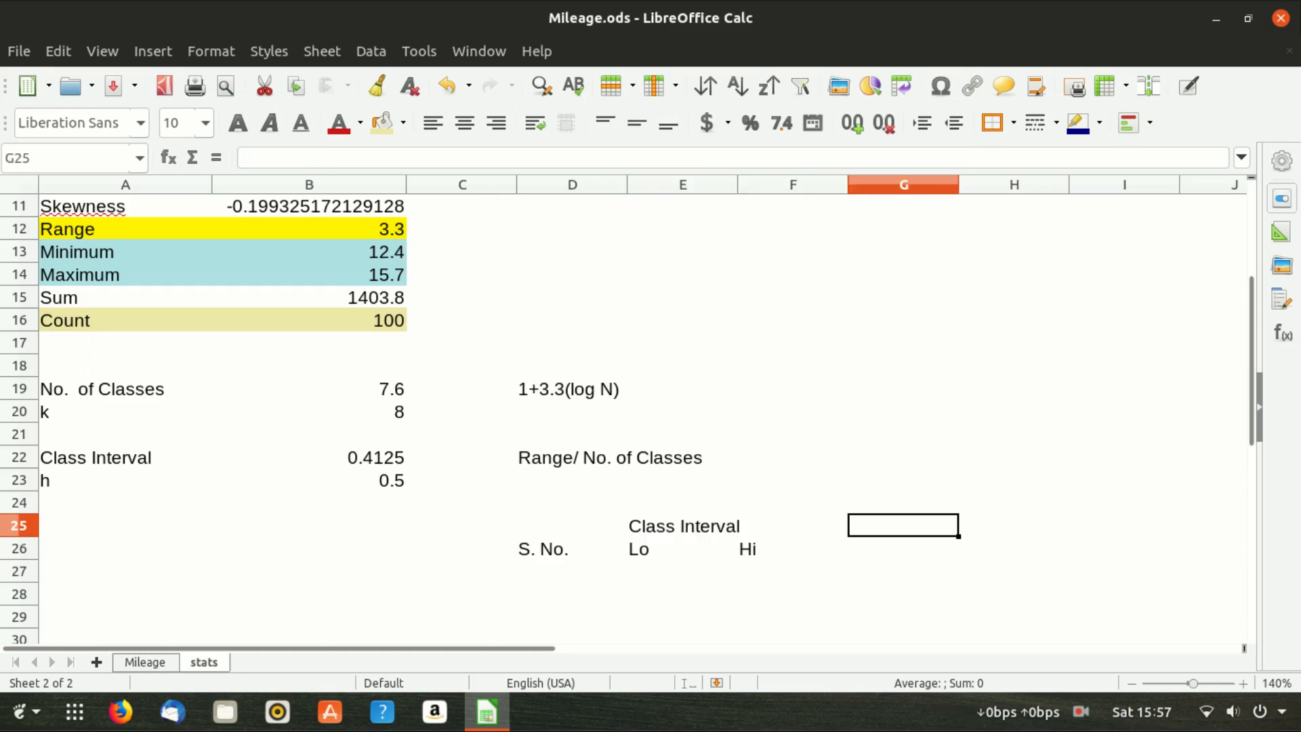
{"action": "key", "text": "Down"}
{"action": "key", "text": "Left"}
{"action": "key", "text": "Left"}
{"action": "key", "text": "Right"}
{"action": "key", "text": "Right"}
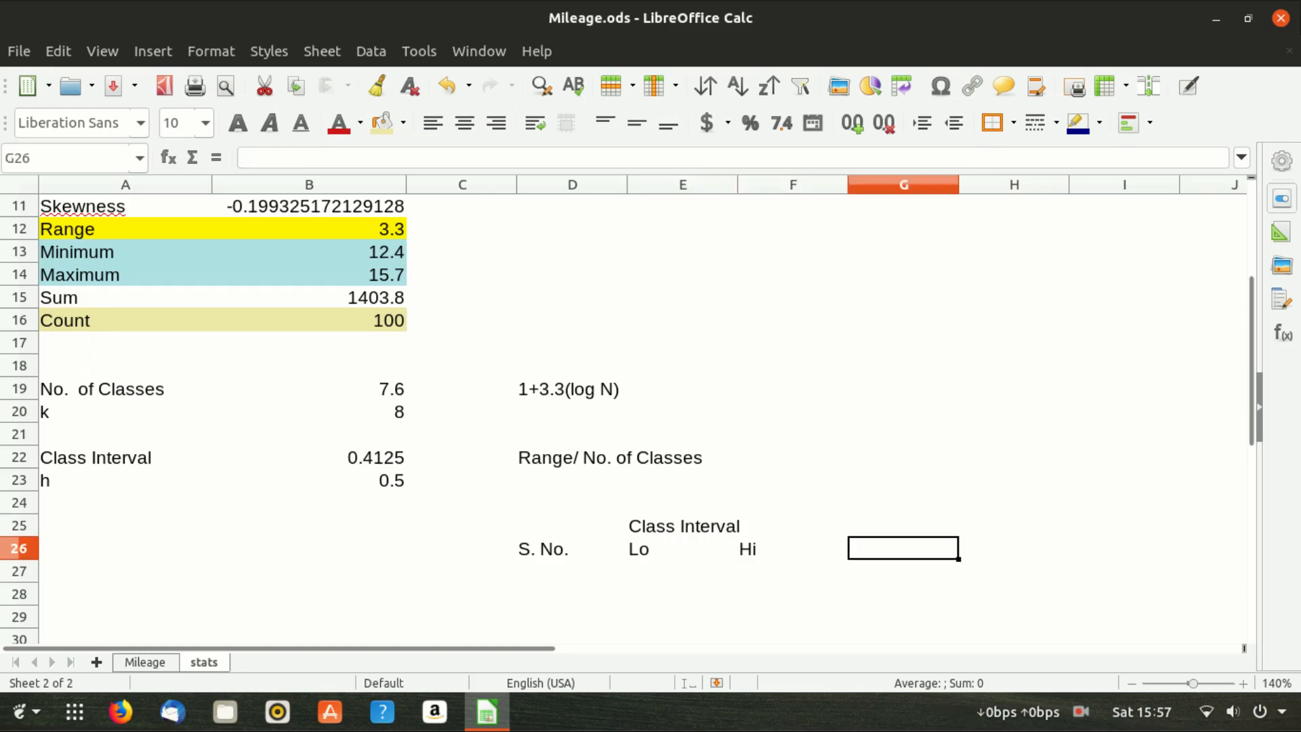
{"action": "type", "text": "Lo"}
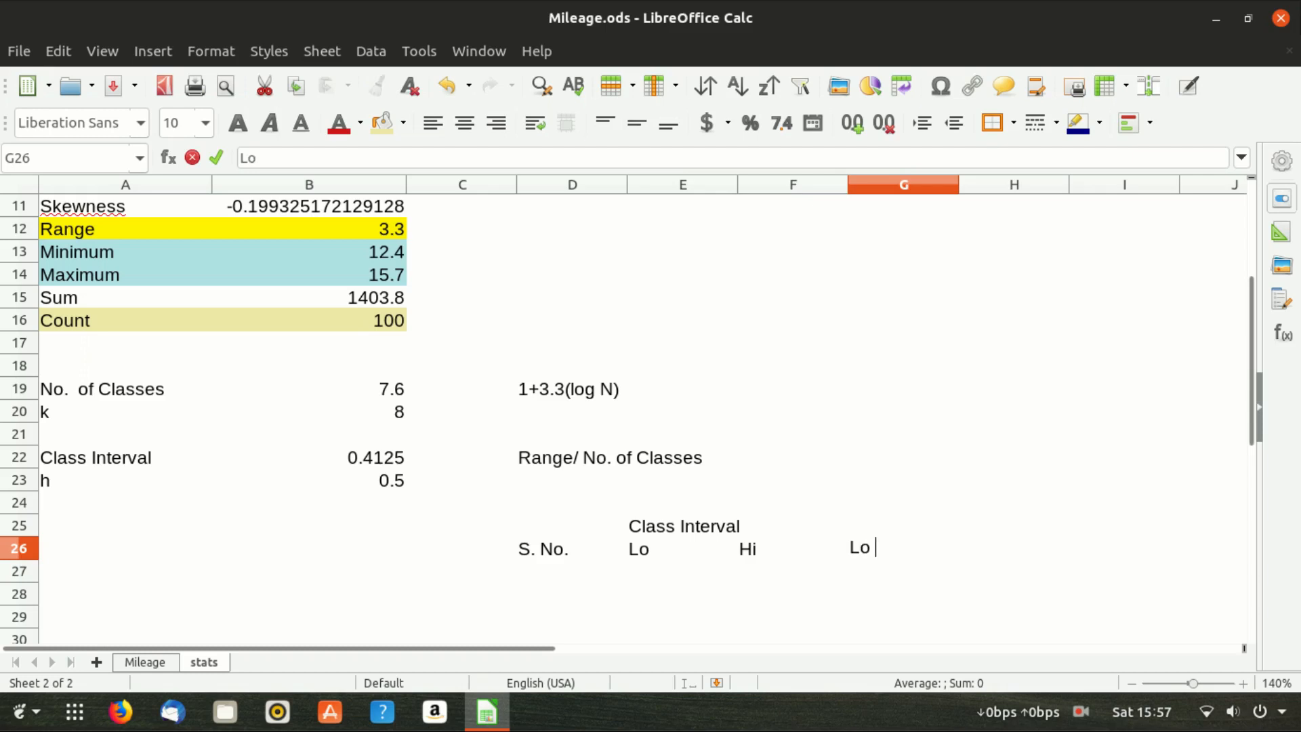
{"action": "key", "text": "Tab"}
{"action": "type", "text": "H"}
{"action": "key", "text": "BackSpace"}
{"action": "type", "text": "Hi"}
{"action": "key", "text": "Up"}
- Enter the group heading "Class Boundary" in cell G25 above the second Lo and Hi pair
{"action": "key", "text": "Left"}
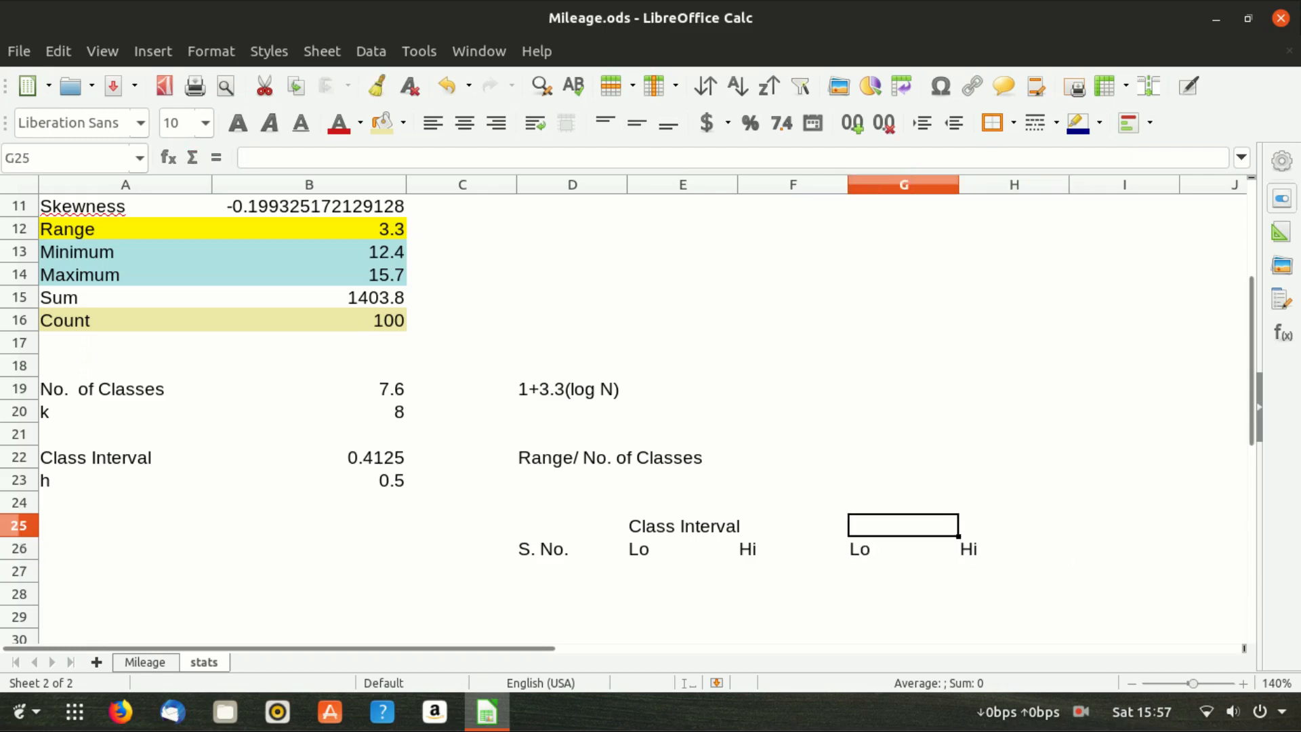
{"action": "type", "text": "Cl"}
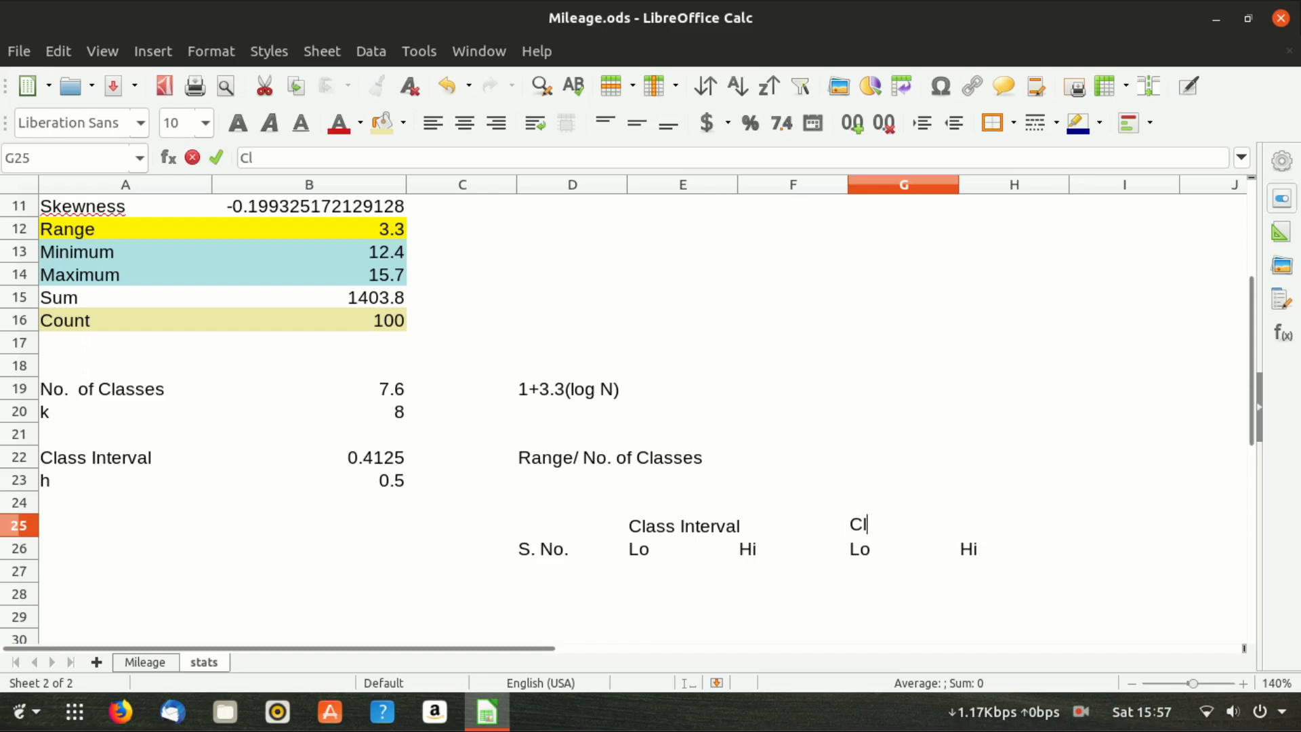
{"action": "type", "text": "ass Boundary"}
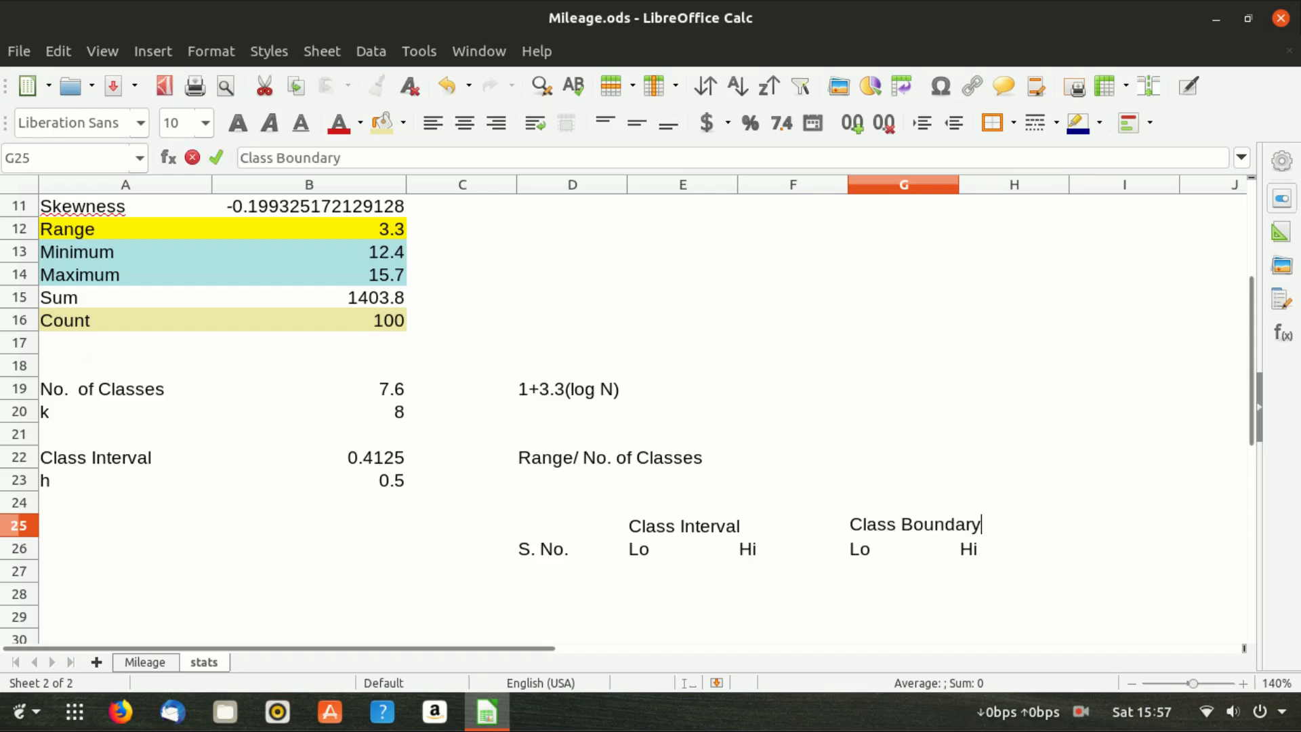
{"action": "key", "text": "Return"}
- Add the column headings "Class Title" in I26 and "Freq" in J26
{"action": "key", "text": "Right"}
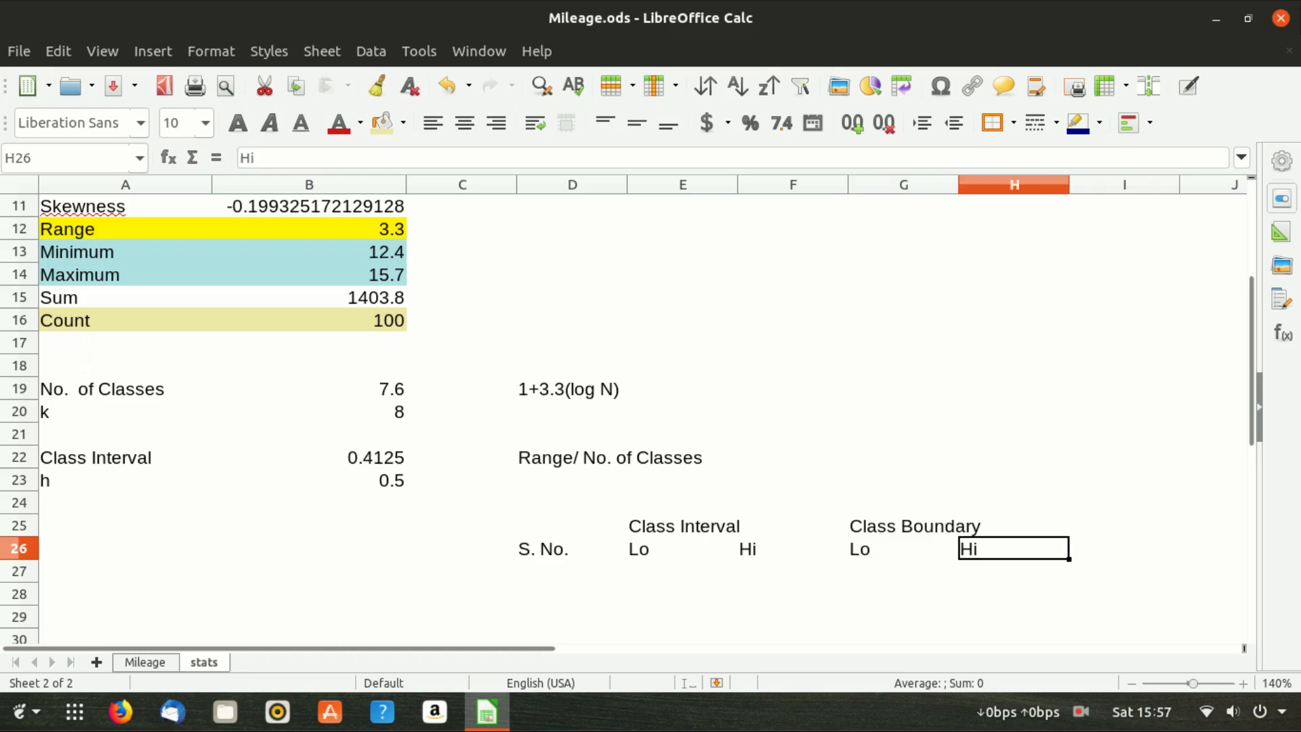
{"action": "type", "text": "Hi"}
{"action": "key", "text": "Right"}
{"action": "type", "text": "C"}
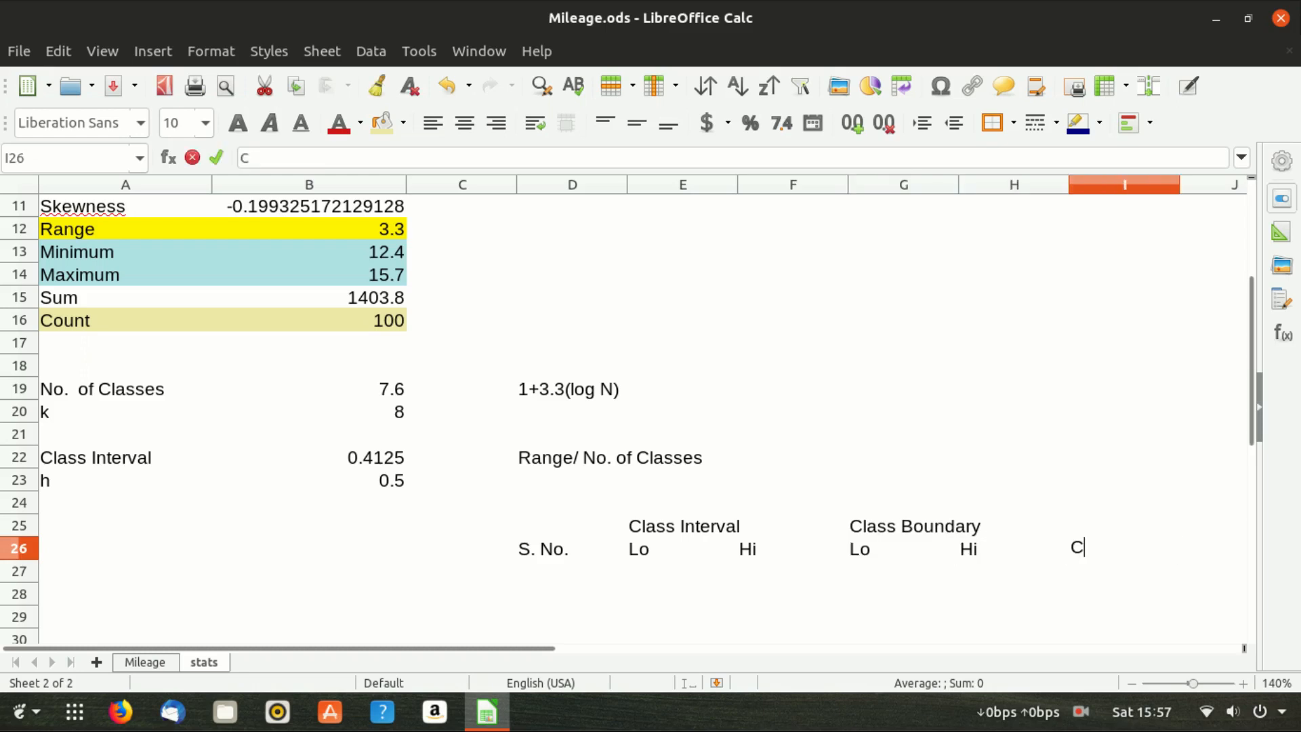
{"action": "type", "text": "lass Title"}
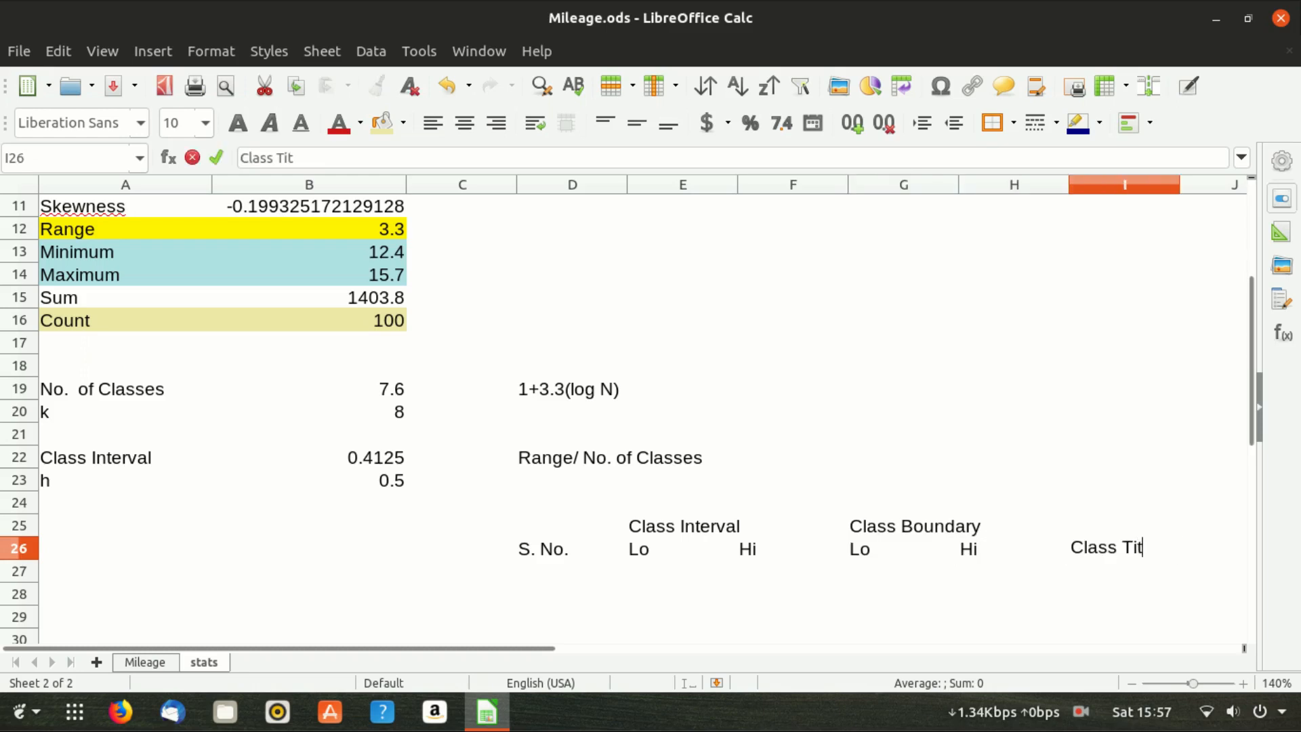
{"action": "key", "text": "Right"}
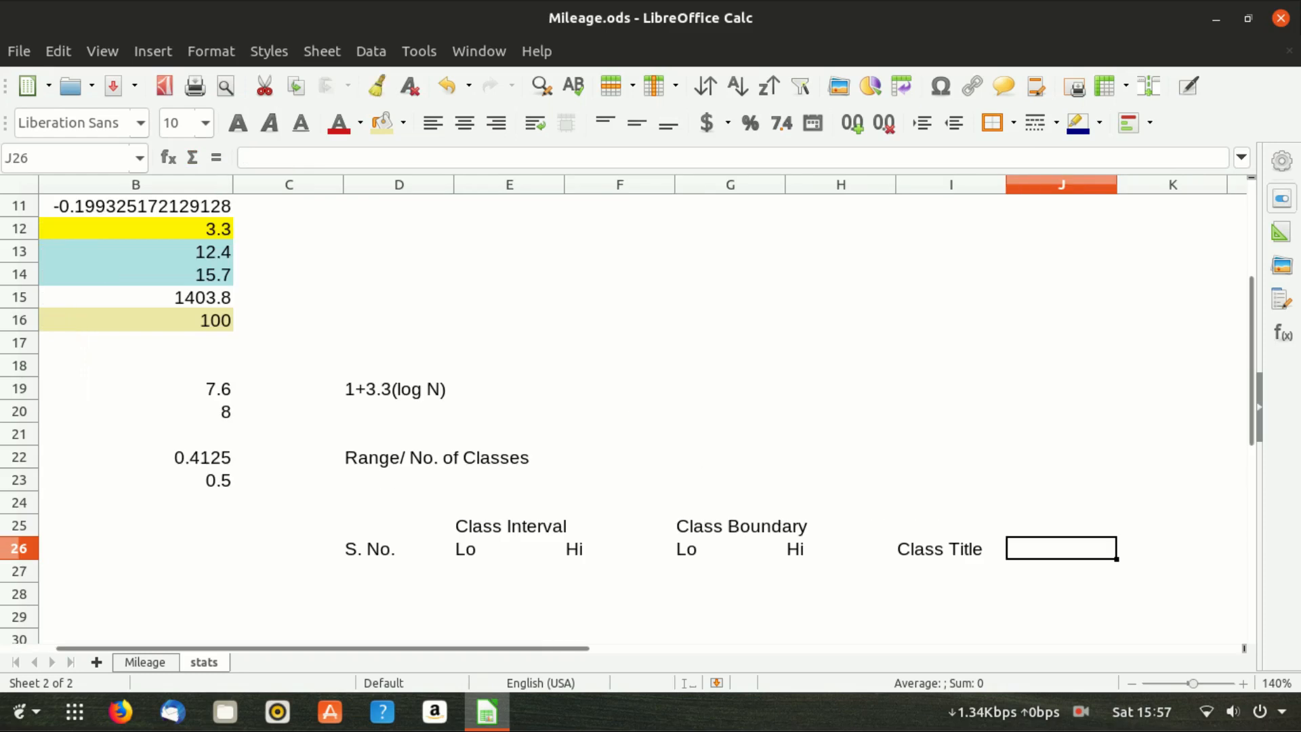
{"action": "type", "text": "Fere"}
{"action": "key", "text": "BackSpace"}
{"action": "key", "text": "BackSpace"}
{"action": "key", "text": "BackSpace"}
{"action": "type", "text": "req"}
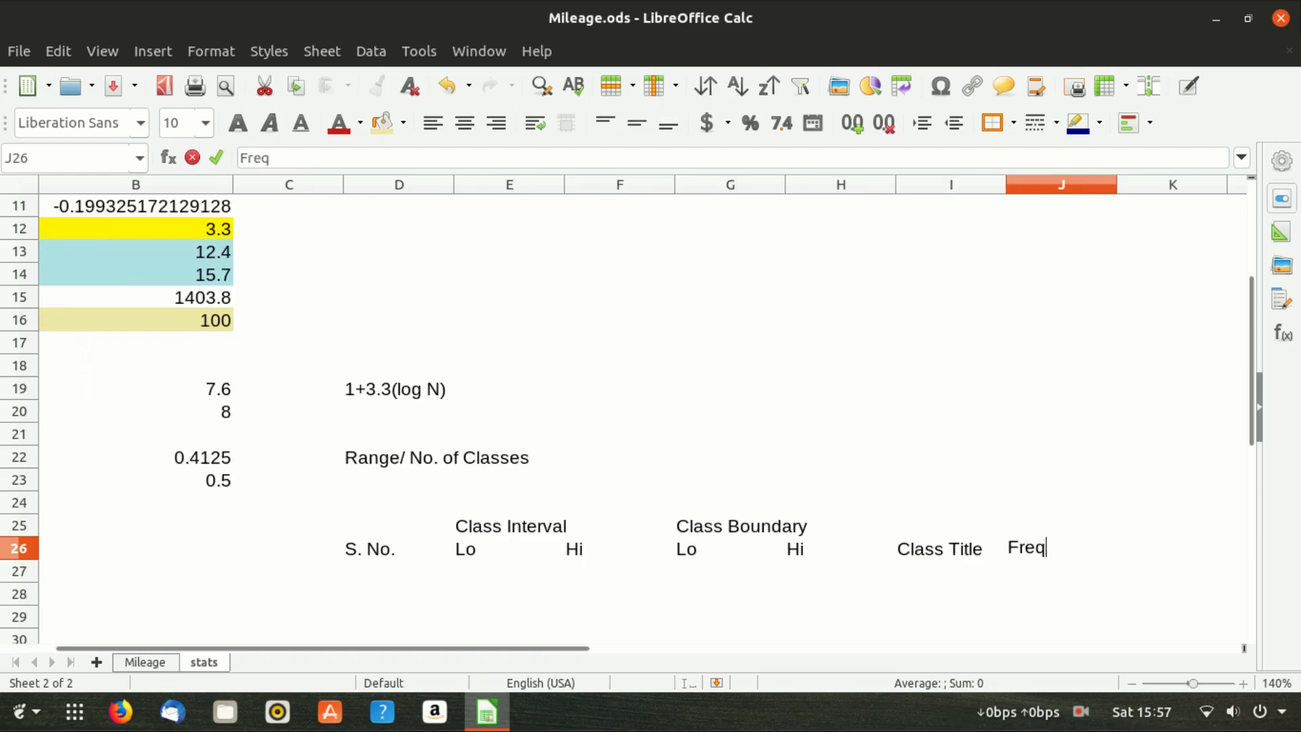
{"action": "key", "text": "Return"}
- Merge and center cells D25:D26 so the S. No. heading spans both header rows
{"action": "key", "text": "Up"}
{"action": "key", "text": "Left"}
{"action": "key", "text": "Left"}
{"action": "key", "text": "Left"}
{"action": "key", "text": "Left"}
{"action": "key", "text": "Left"}
{"action": "key", "text": "Left"}
{"action": "key", "text": "Up"}
{"action": "key", "text": "Right"}
{"action": "key", "text": "shift+Down"}
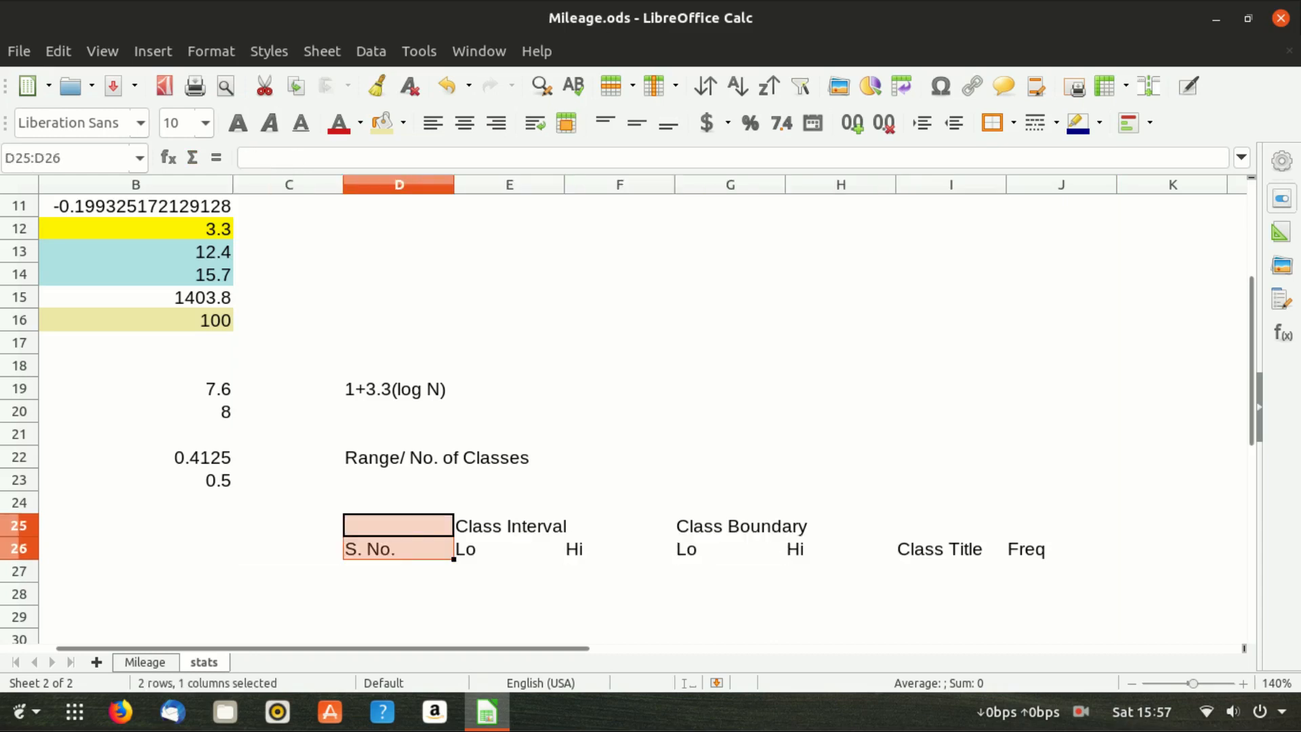
{"action": "scroll", "coordinate": [643, 419], "scroll_direction": "up", "scroll_amount": 1}
{"action": "left_click", "coordinate": [566, 123]}
- Narrow column D to fit the S. No. heading
{"action": "scroll", "coordinate": [643, 419], "scroll_direction": "down", "scroll_amount": 1}
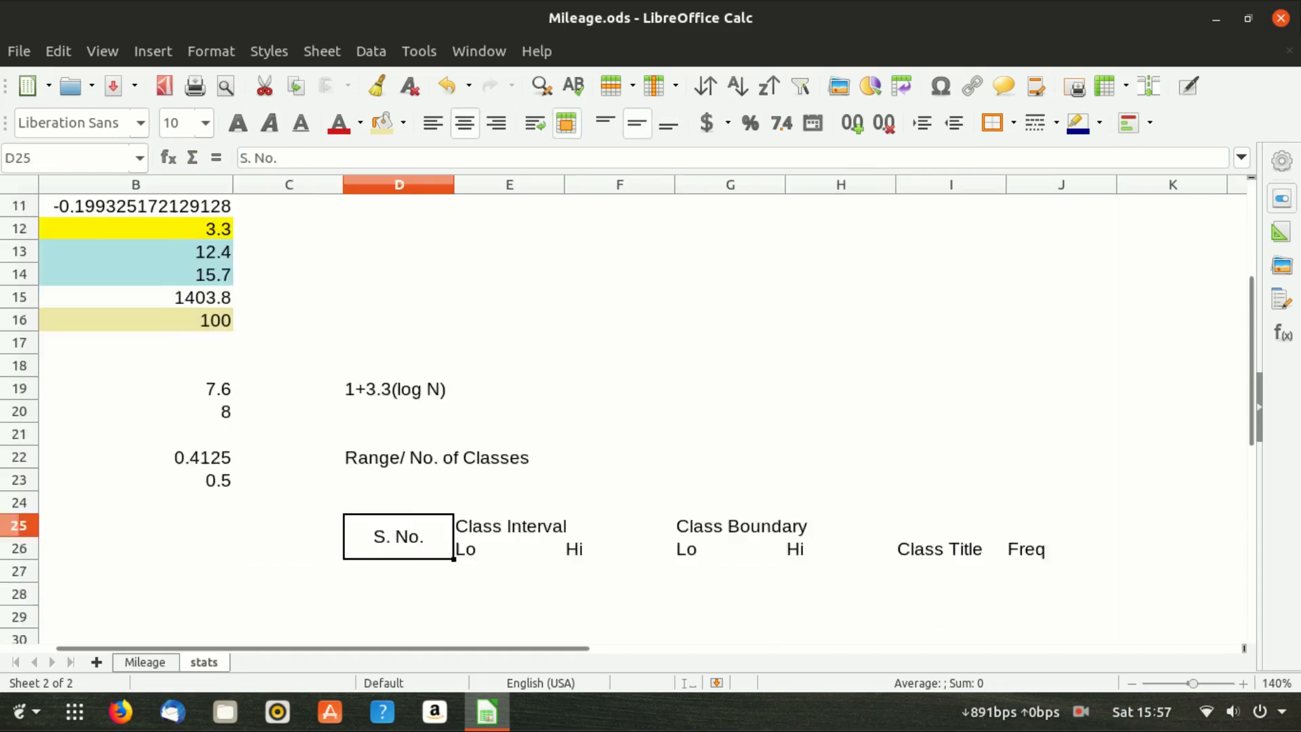
{"action": "scroll", "coordinate": [642, 418], "scroll_direction": "down", "scroll_amount": 1}
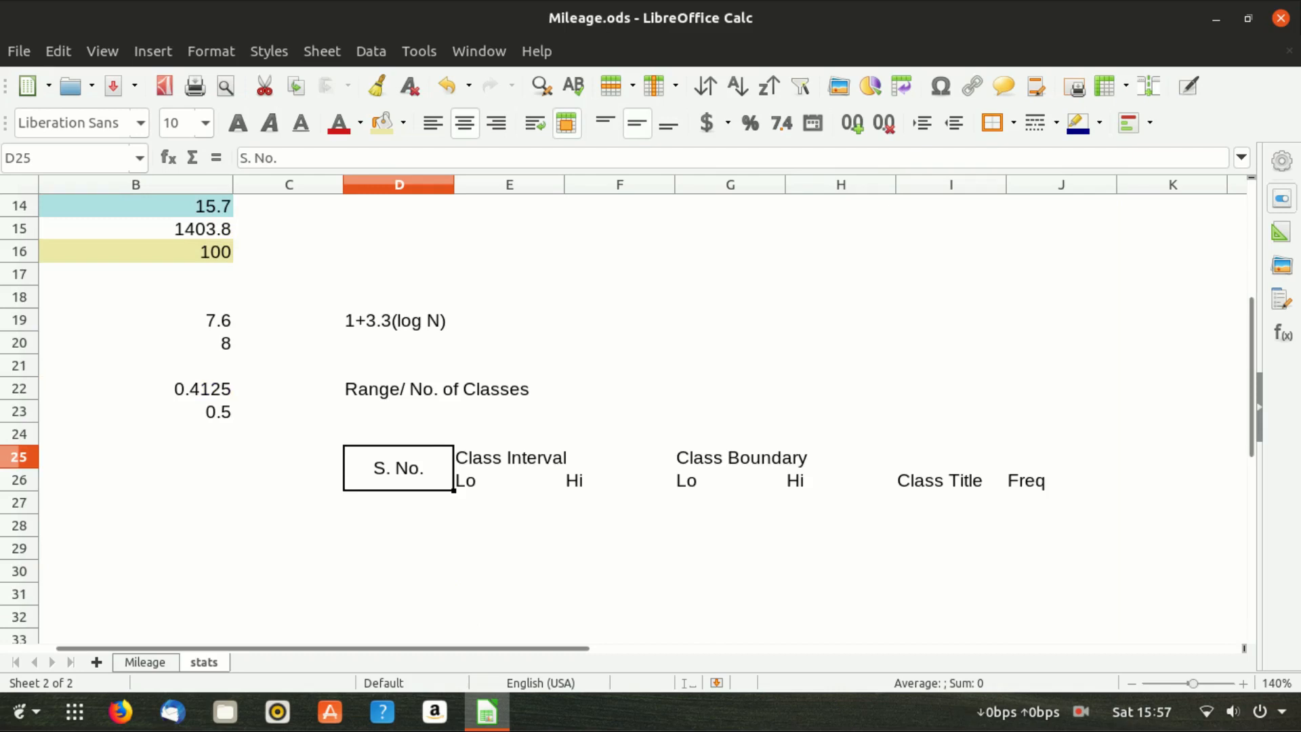
{"action": "left_click_drag", "start_coordinate": [453, 184], "coordinate": [413, 184]}
- Merge and center the Class Interval heading across E25:F25 and the Class Boundary heading across G25:H25
{"action": "left_click_drag", "start_coordinate": [468, 458], "coordinate": [578, 458]}
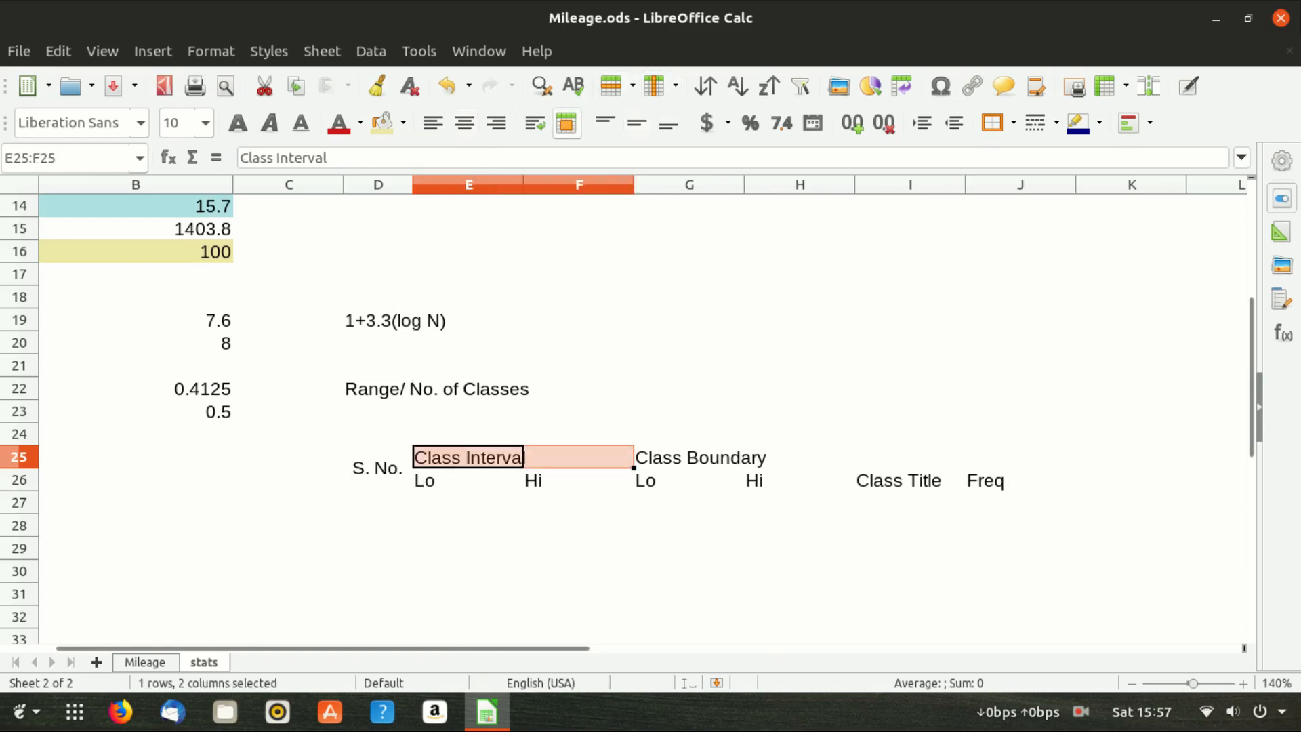
{"action": "left_click", "coordinate": [566, 123]}
{"action": "type", "text": "0"}
{"action": "key", "text": "Escape"}
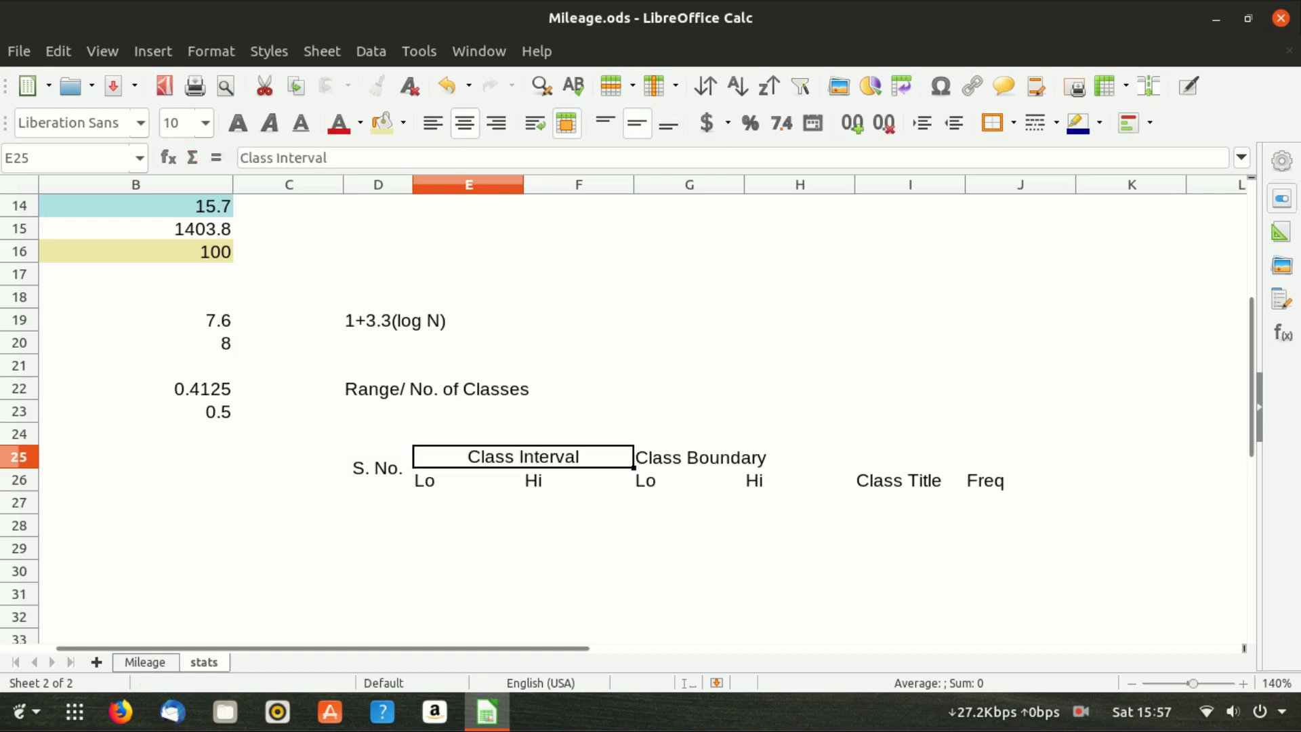
{"action": "key", "text": "Right"}
{"action": "key", "text": "shift+Right"}
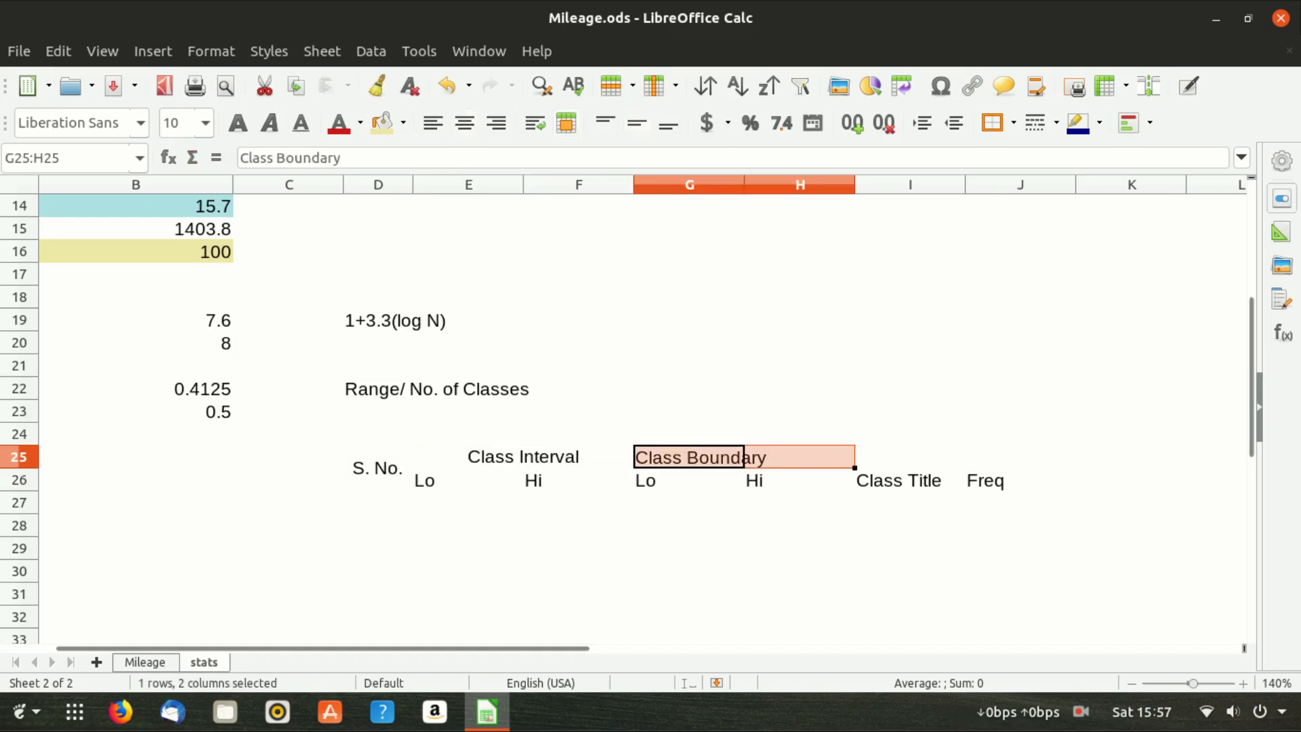
{"action": "left_click", "coordinate": [567, 123]}
{"action": "key", "text": "Left"}
{"action": "key", "text": "Left"}
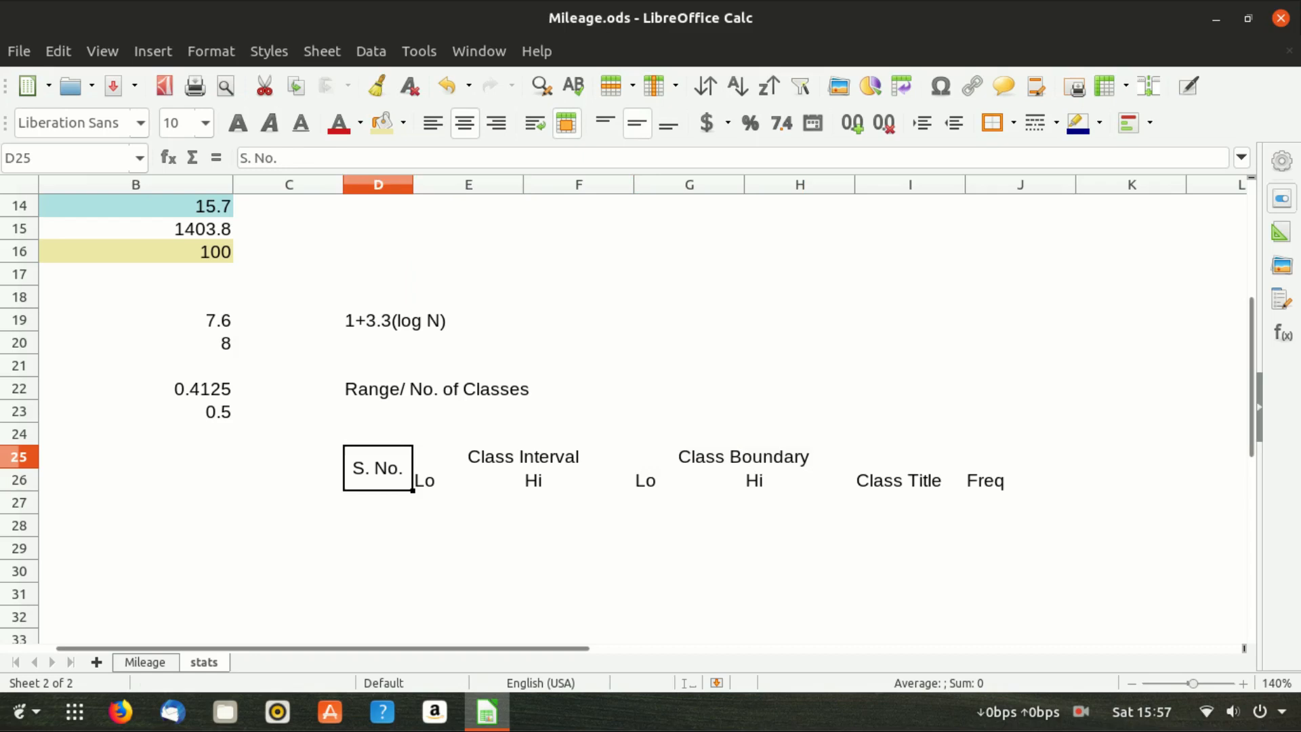
- Center the Lo and Hi subheadings horizontally in E26:F26 and G26:H26
{"action": "key", "text": "Right"}
{"action": "key", "text": "Down"}
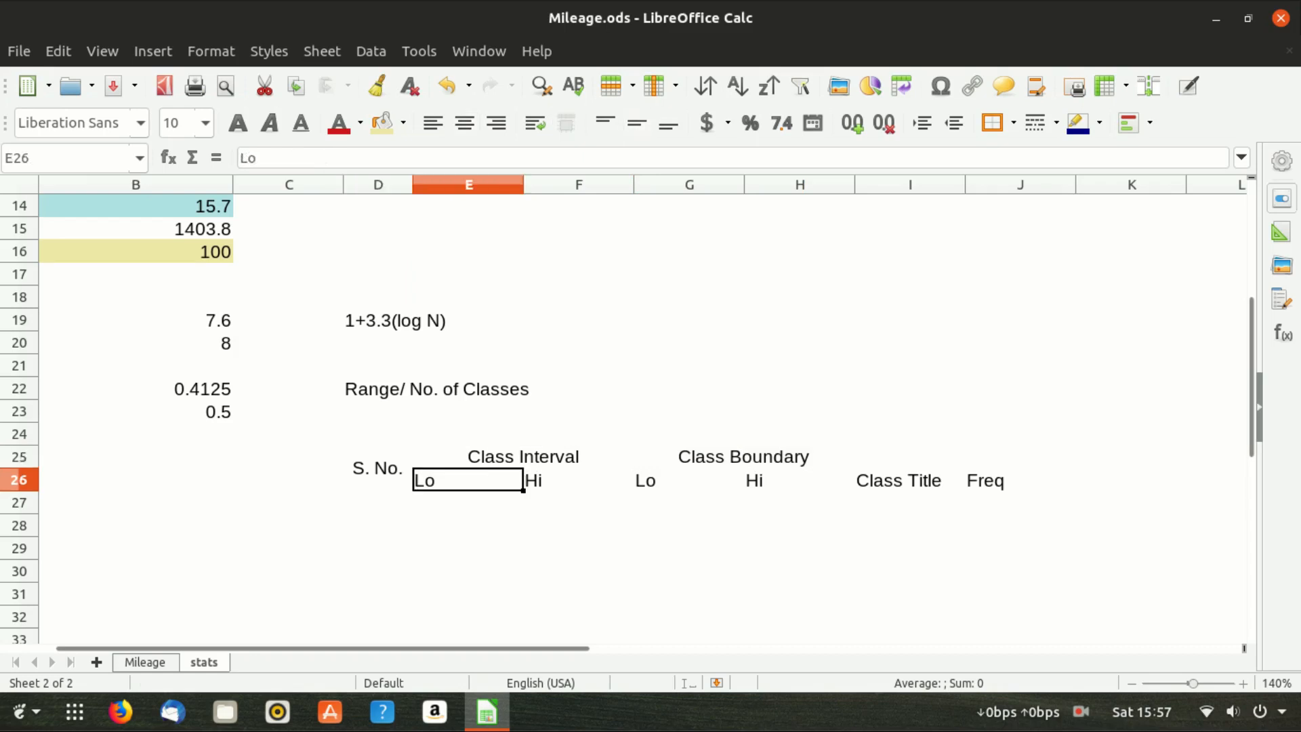
{"action": "key", "text": "shift+Right"}
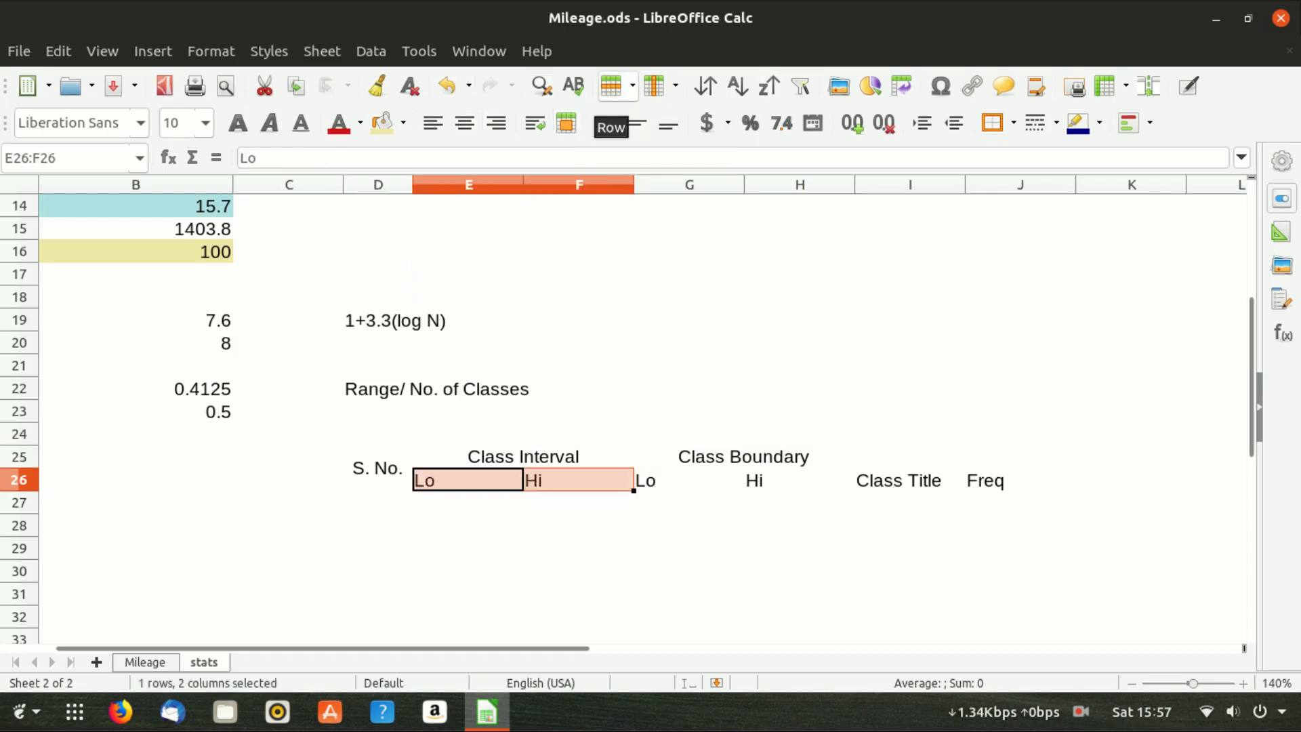
{"action": "left_click", "coordinate": [464, 123]}
{"action": "type", "text": "0"}
{"action": "key", "text": "Escape"}
{"action": "key", "text": "Right"}
{"action": "key", "text": "Right"}
{"action": "key", "text": "shift+Right"}
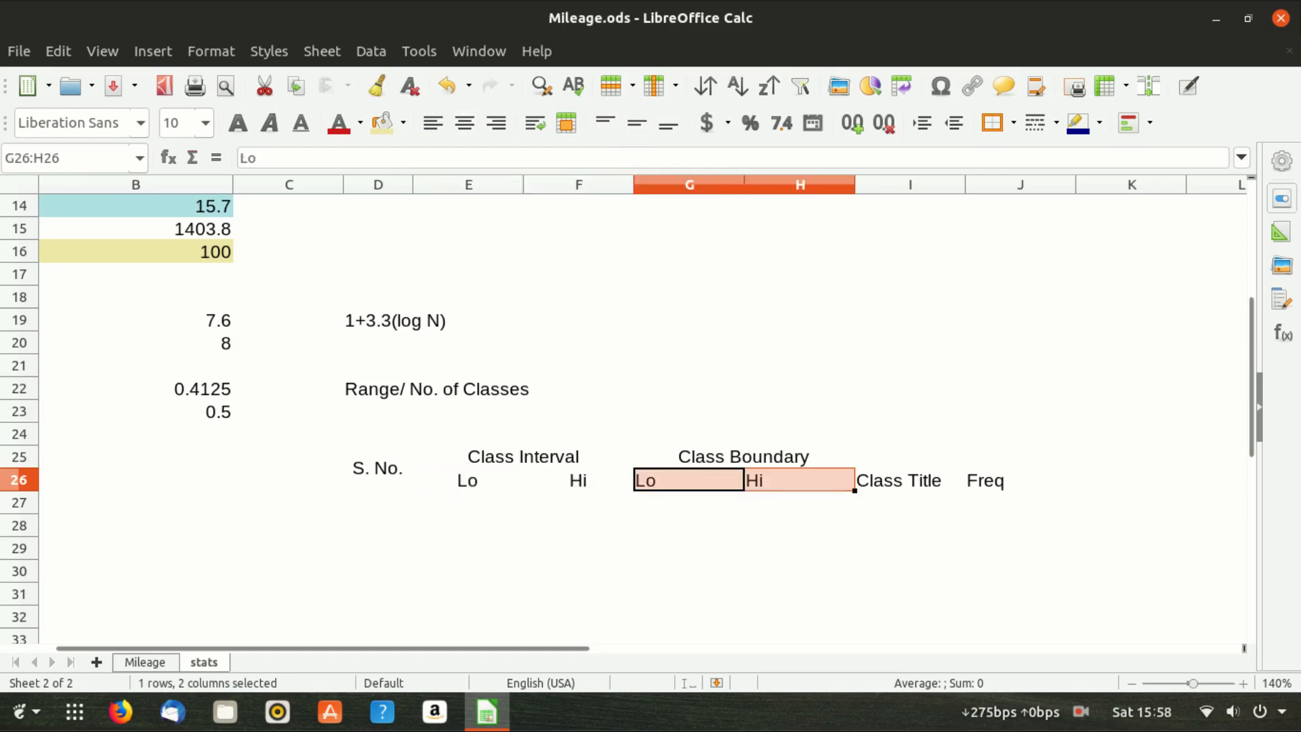
{"action": "left_click", "coordinate": [464, 123]}
{"action": "key", "text": "Up"}
{"action": "left_click", "coordinate": [637, 123]}
- Merge and center I25:I26 for the Class Title heading and J25:J26 for the Freq heading, keeping their text
{"action": "key", "text": "Right"}
{"action": "key", "text": "Down"}
{"action": "key", "text": "Up"}
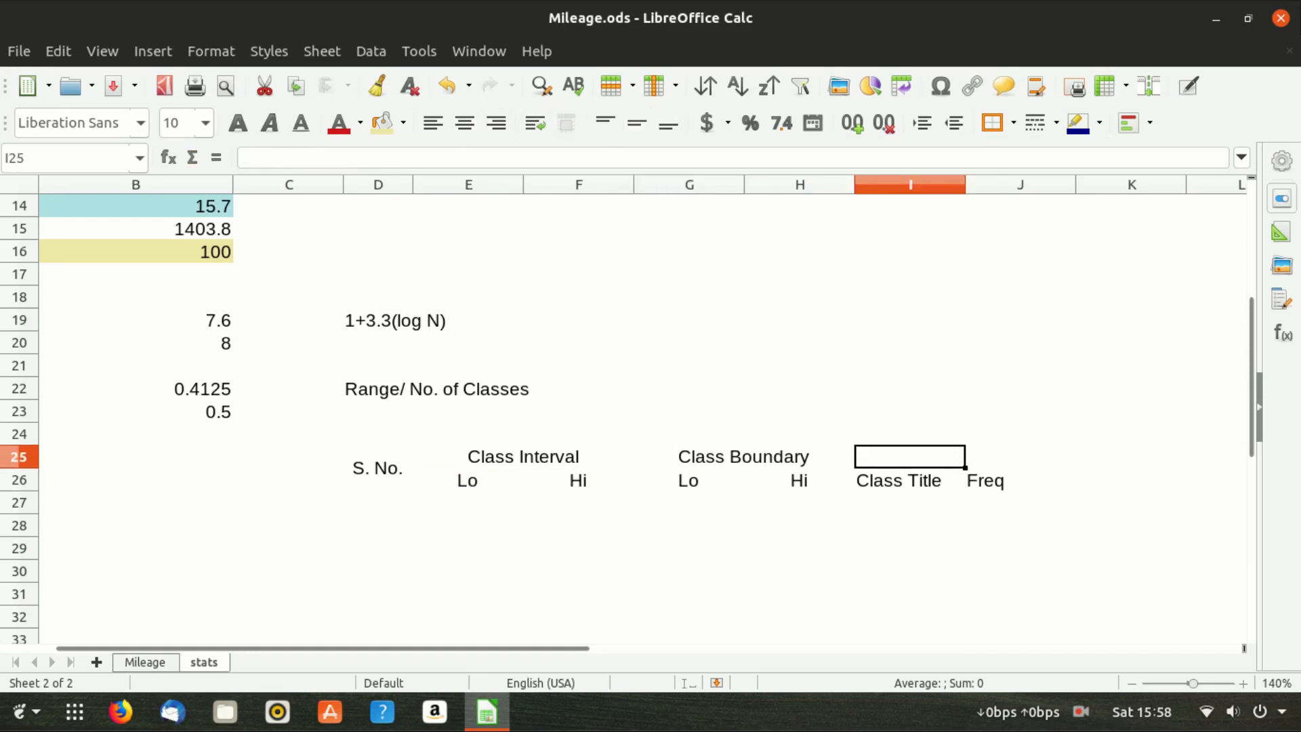
{"action": "key", "text": "shift+Down"}
{"action": "left_click", "coordinate": [566, 123]}
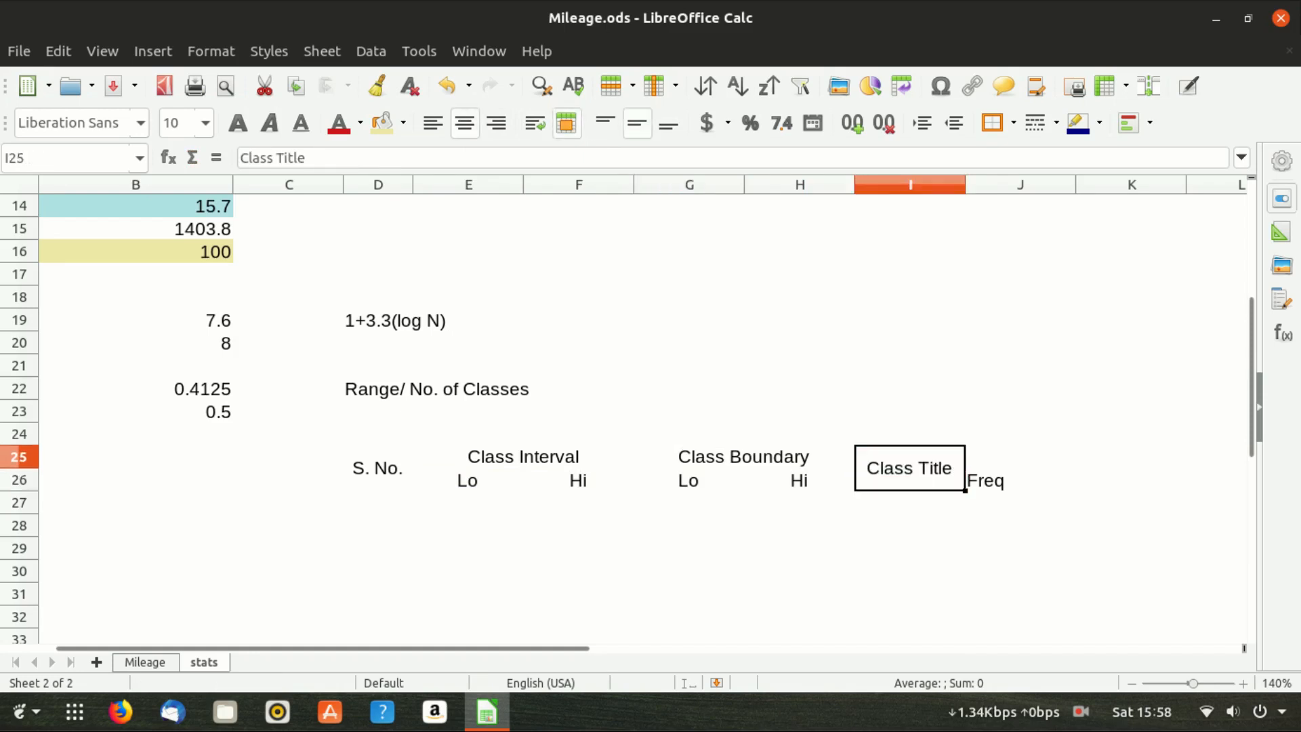
{"action": "key", "text": "Right"}
{"action": "key", "text": "shift+Down"}
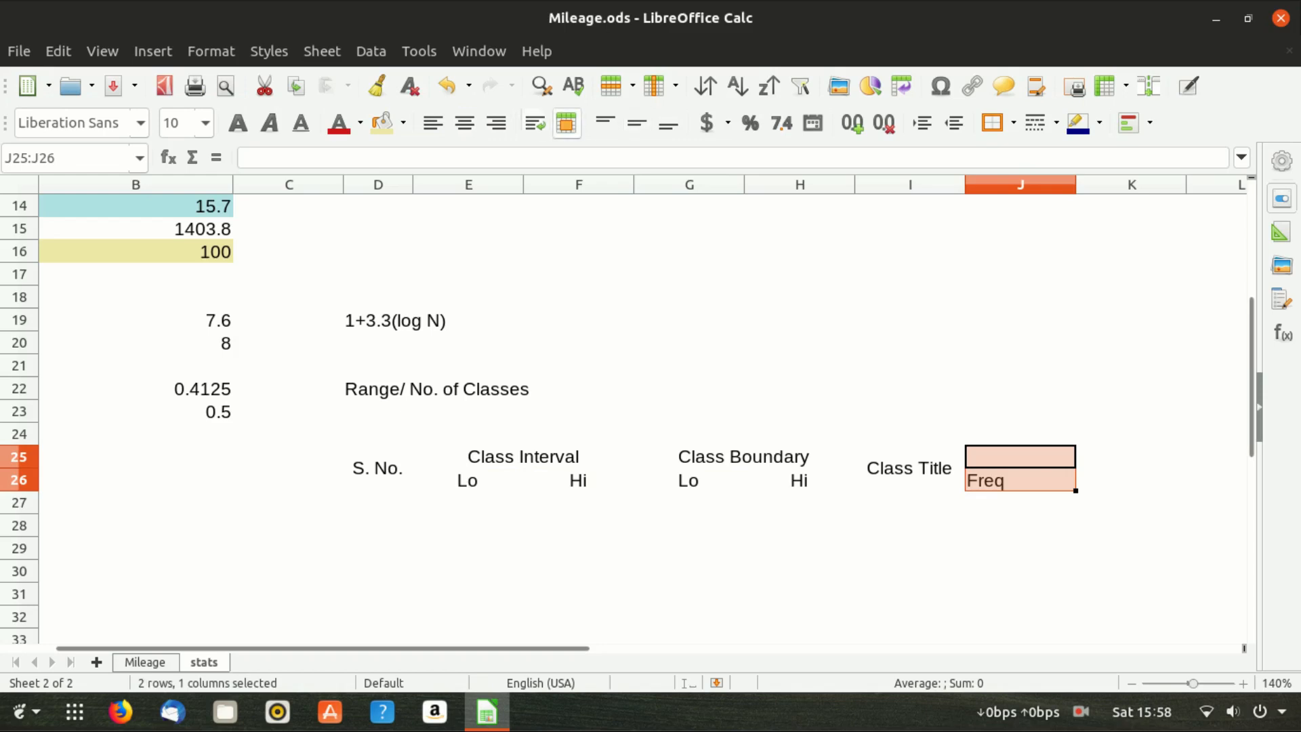
{"action": "left_click", "coordinate": [566, 123]}
- Fill the S. No. column with the serial numbers 1 to 8 in D27:D34
{"action": "key", "text": "Left"}
{"action": "key", "text": "Left"}
{"action": "key", "text": "Left"}
{"action": "key", "text": "Left"}
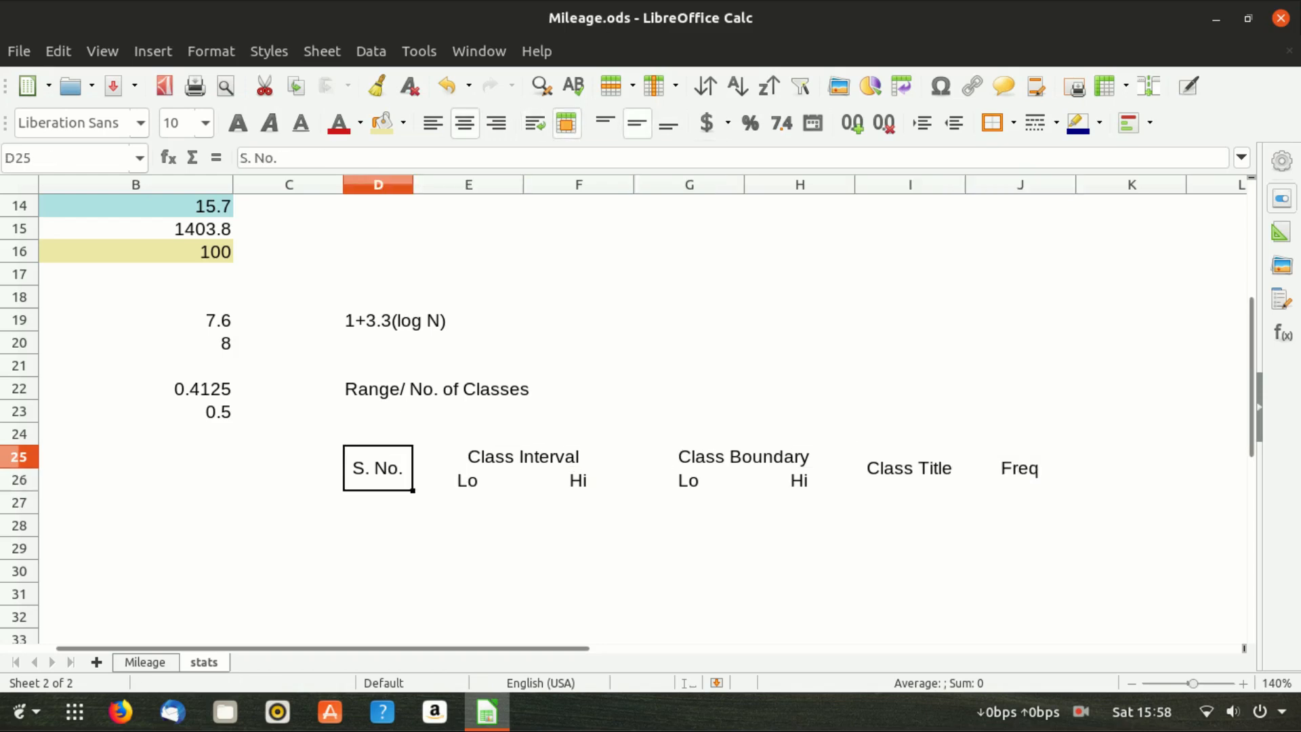
{"action": "key", "text": "Down"}
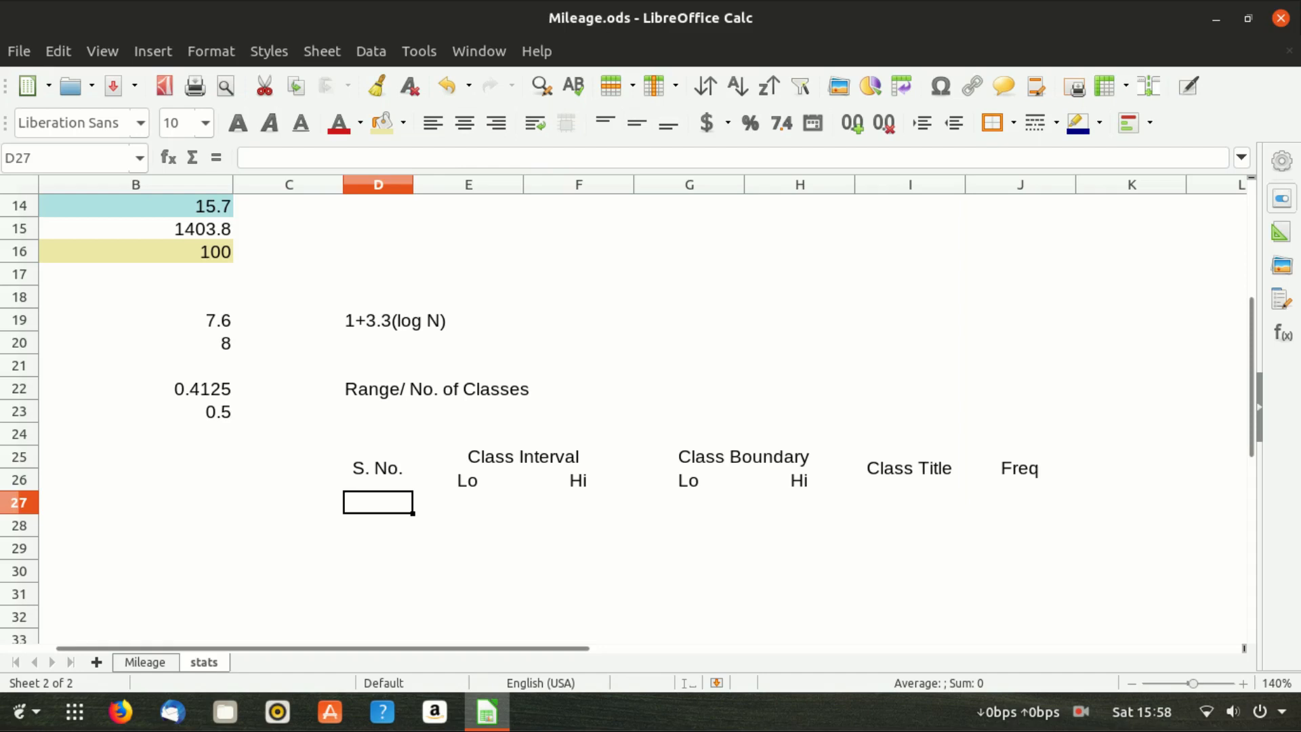
{"action": "type", "text": "1+3.3(log N)"}
{"action": "key", "text": "Return"}
{"action": "key", "text": "Up"}
{"action": "key", "text": "Delete"}
{"action": "type", "text": "1"}
{"action": "key", "text": "Delete"}
{"action": "key", "text": "Return"}
{"action": "type", "text": "2"}
{"action": "key", "text": "Up"}
{"action": "key", "text": "shift+Down"}
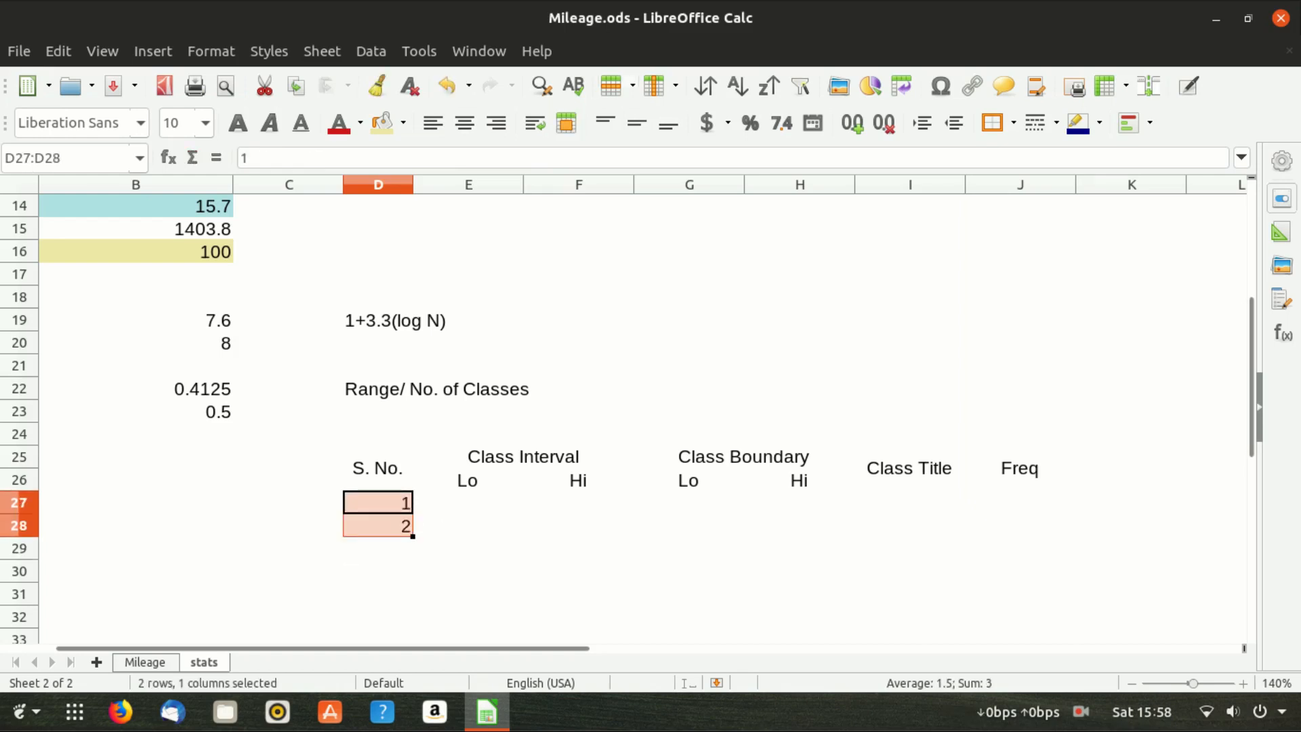
{"action": "scroll", "coordinate": [644, 420], "scroll_direction": "down", "scroll_amount": 2}
{"action": "left_click_drag", "start_coordinate": [413, 399], "coordinate": [413, 537]}
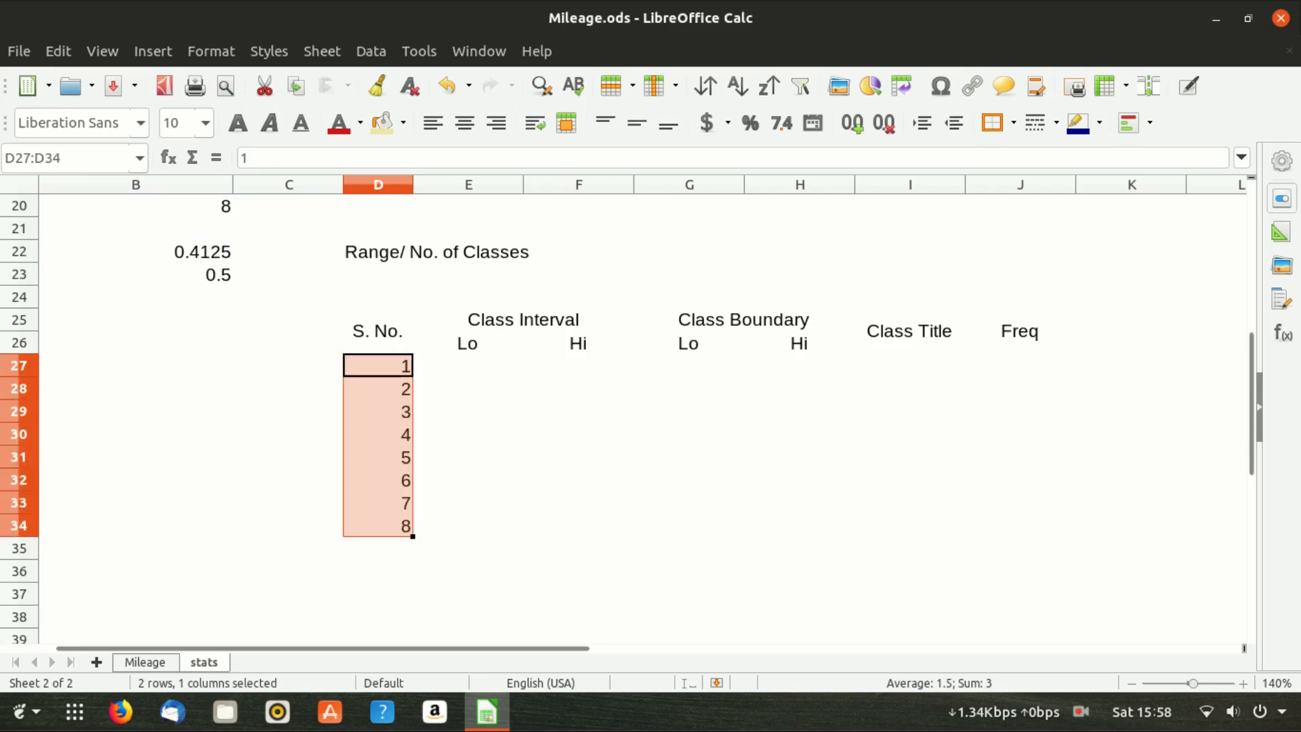
- Center the serial numbers in D27:D34 horizontally
{"action": "left_click", "coordinate": [468, 366]}
{"action": "key", "text": "Left"}
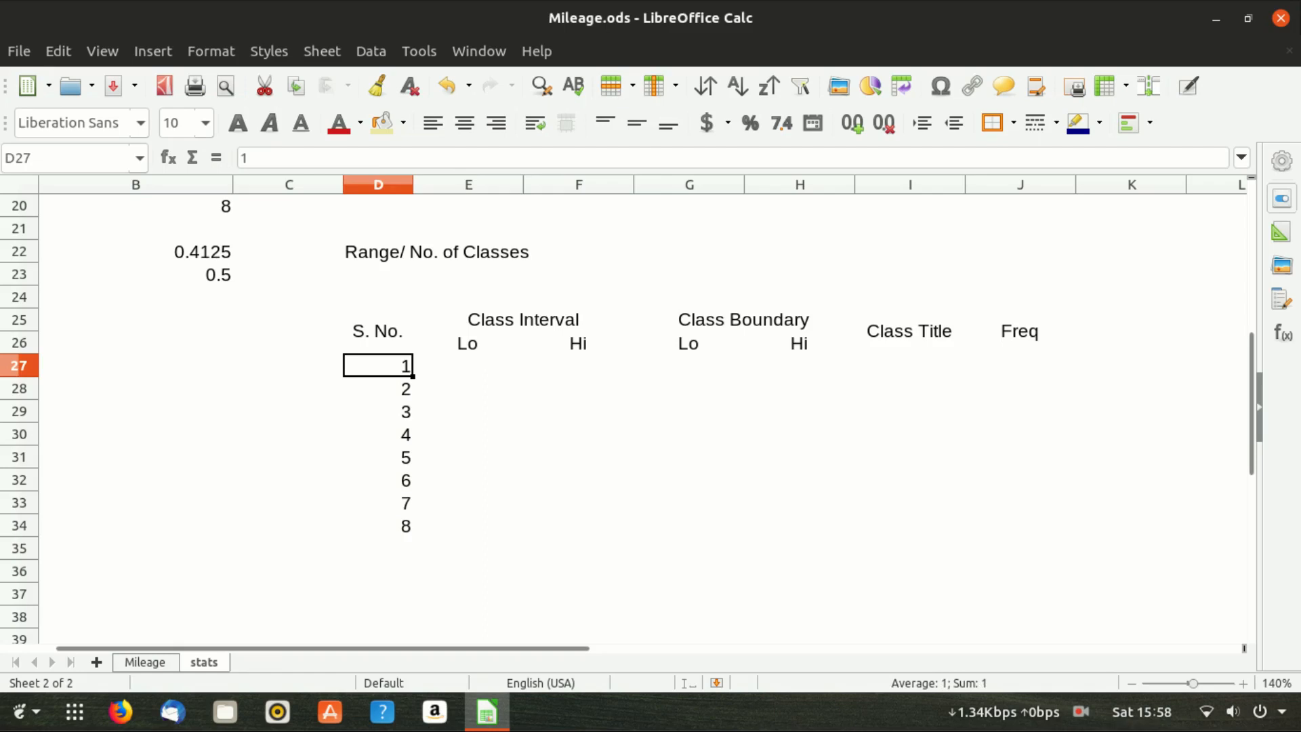
{"action": "key", "text": "ctrl+shift+Down"}
{"action": "left_click", "coordinate": [465, 124]}
{"action": "key", "text": "Right"}
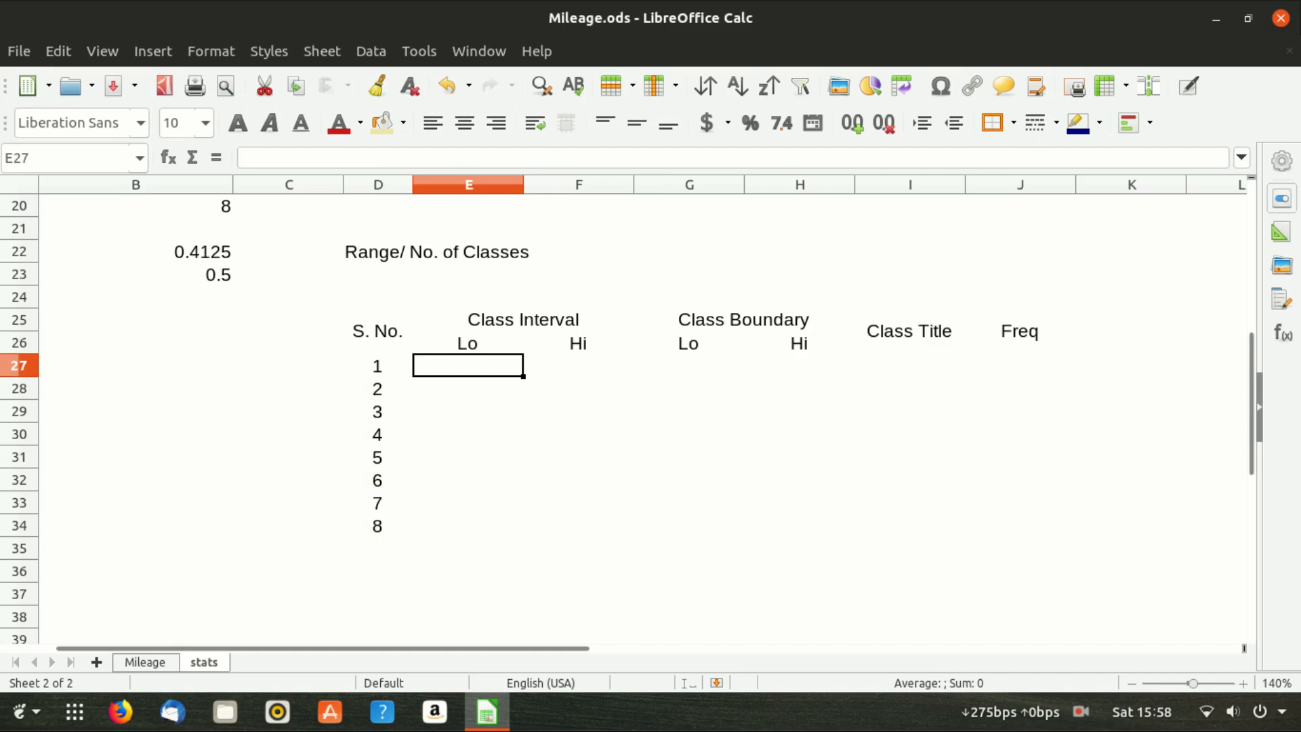
- Check the Minimum row in the statistics to decide where the first class should start
{"action": "left_click_drag", "start_coordinate": [1252, 455], "coordinate": [1252, 421]}
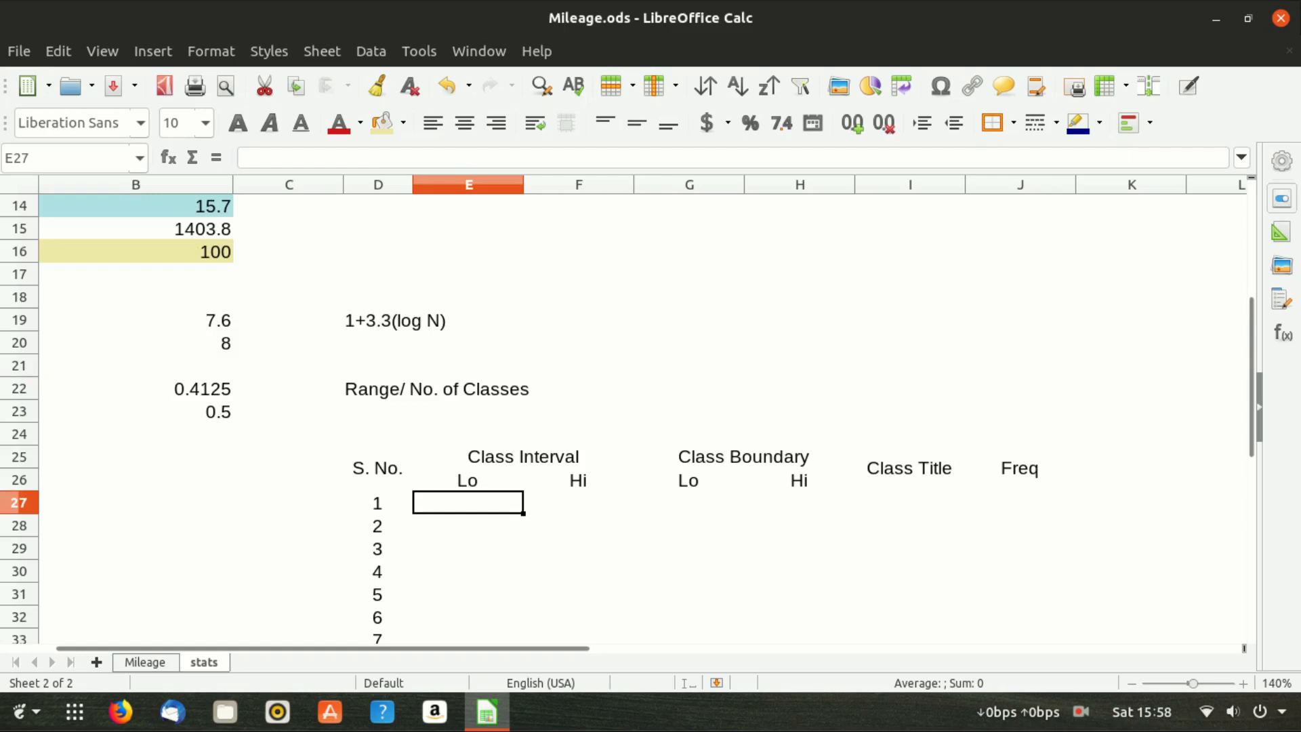
{"action": "key", "text": "Left"}
{"action": "key", "text": "Left"}
{"action": "key", "text": "Left"}
{"action": "key", "text": "Left"}
{"action": "key", "text": "Up"}
{"action": "key", "text": "Up"}
{"action": "key", "text": "Up"}
{"action": "key", "text": "Up"}
{"action": "key", "text": "Up"}
{"action": "key", "text": "Up"}
{"action": "key", "text": "Up"}
{"action": "key", "text": "Up"}
{"action": "key", "text": "Up"}
{"action": "key", "text": "Up"}
{"action": "key", "text": "Up"}
{"action": "key", "text": "Up"}
{"action": "key", "text": "Up"}
{"action": "key", "text": "Up"}
{"action": "key", "text": "Up"}
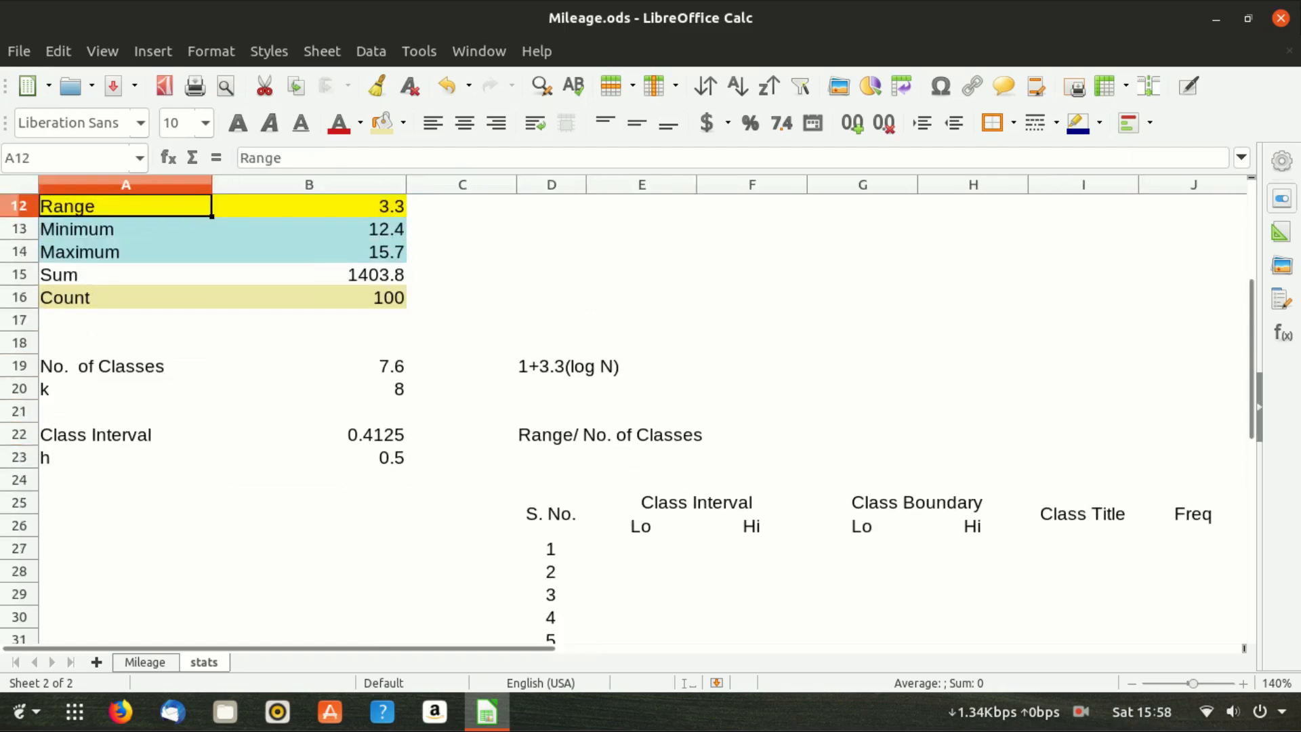
{"action": "key", "text": "Down"}
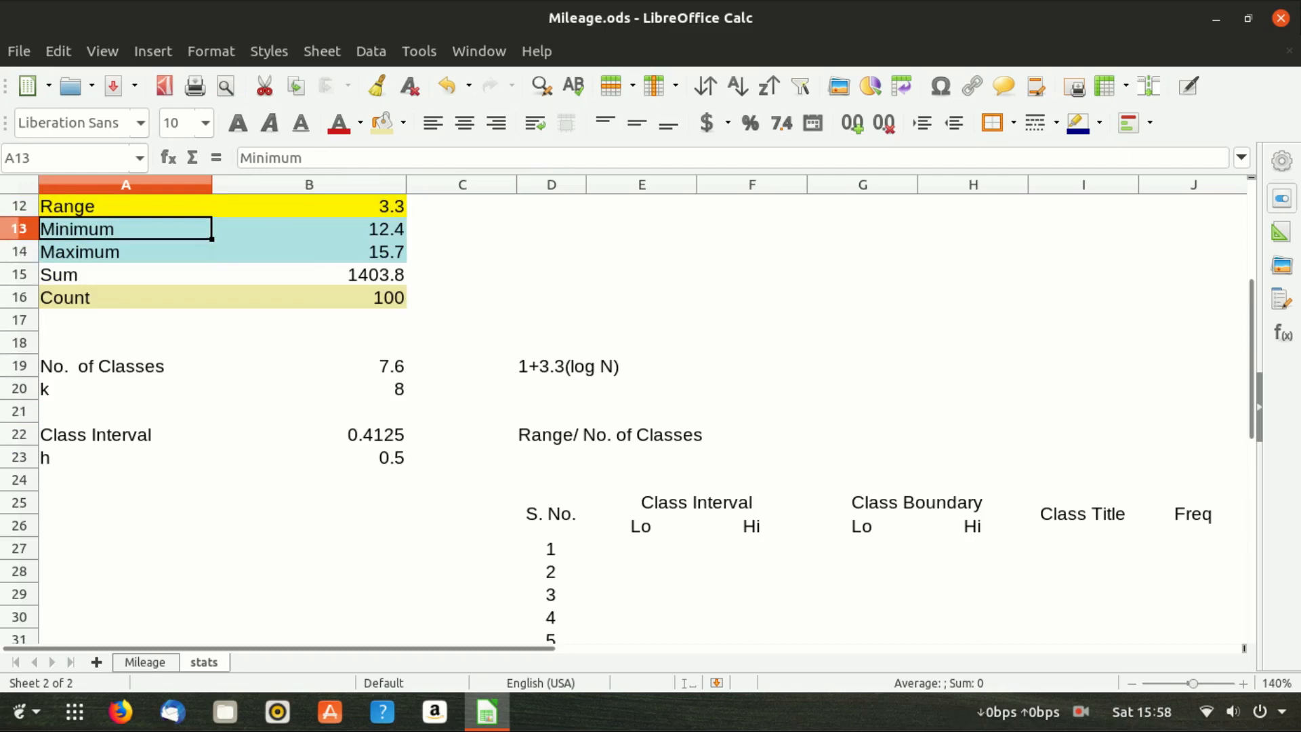
{"action": "key", "text": "shift+Right"}
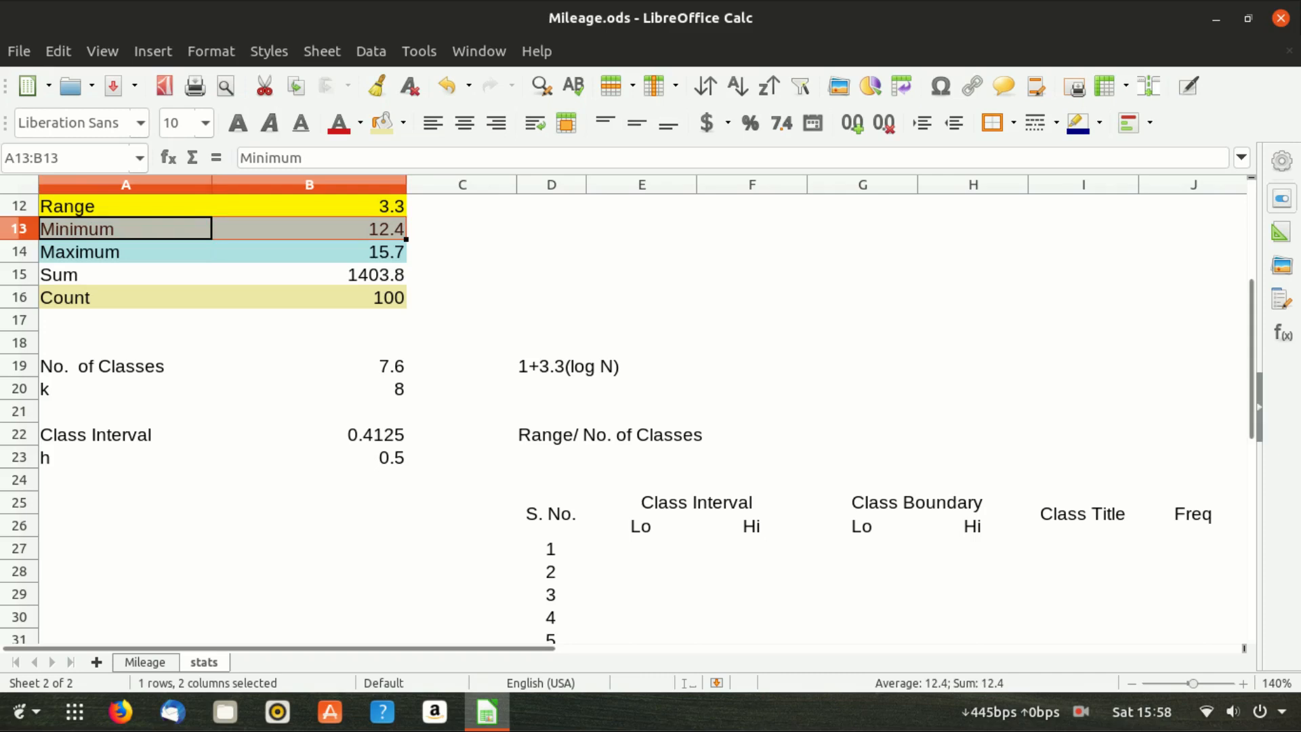
- Enter 12 as the first class's lower limit in E27 and center it
{"action": "key", "text": "Down"}
{"action": "key", "text": "Down"}
{"action": "key", "text": "Down"}
{"action": "key", "text": "Down"}
{"action": "key", "text": "Down"}
{"action": "key", "text": "Down"}
{"action": "key", "text": "Down"}
{"action": "key", "text": "Down"}
{"action": "key", "text": "Down"}
{"action": "key", "text": "Down"}
{"action": "key", "text": "Down"}
{"action": "key", "text": "Down"}
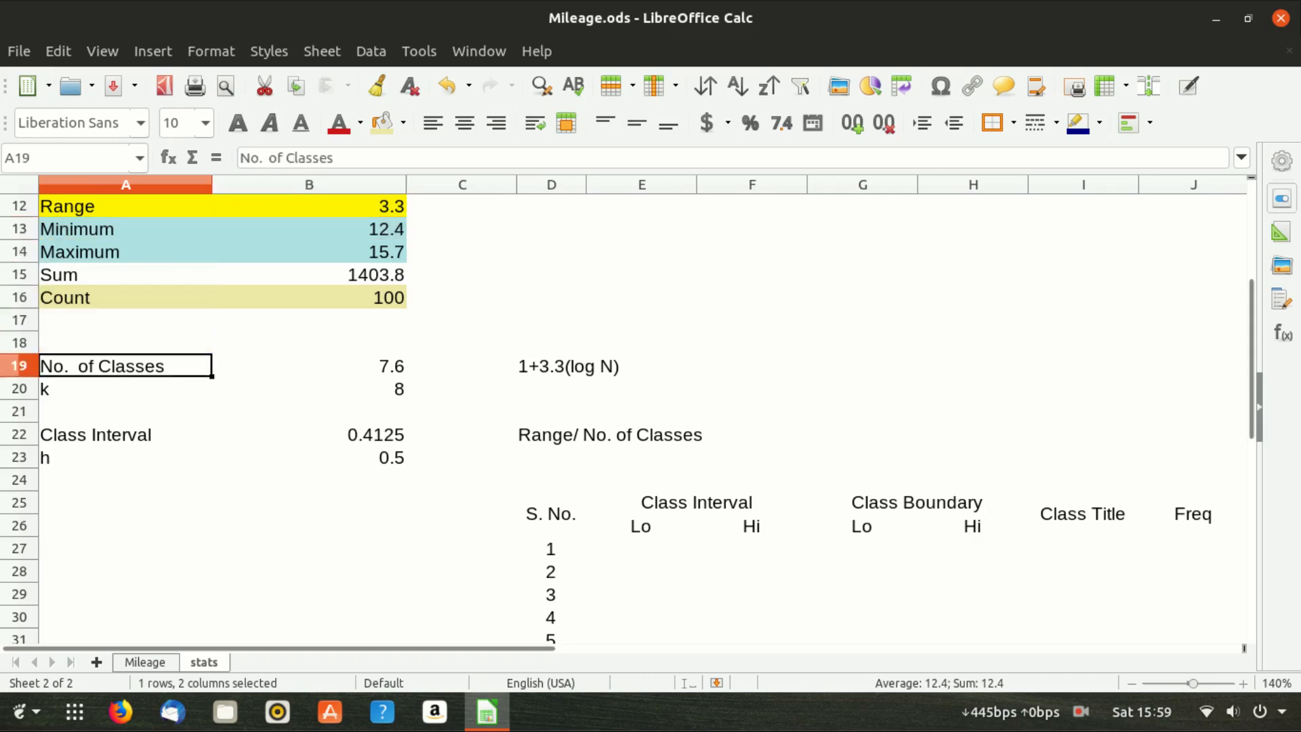
{"action": "key", "text": "Right"}
{"action": "key", "text": "Right"}
{"action": "key", "text": "Right"}
{"action": "key", "text": "Right"}
{"action": "key", "text": "Right"}
{"action": "key", "text": "Down"}
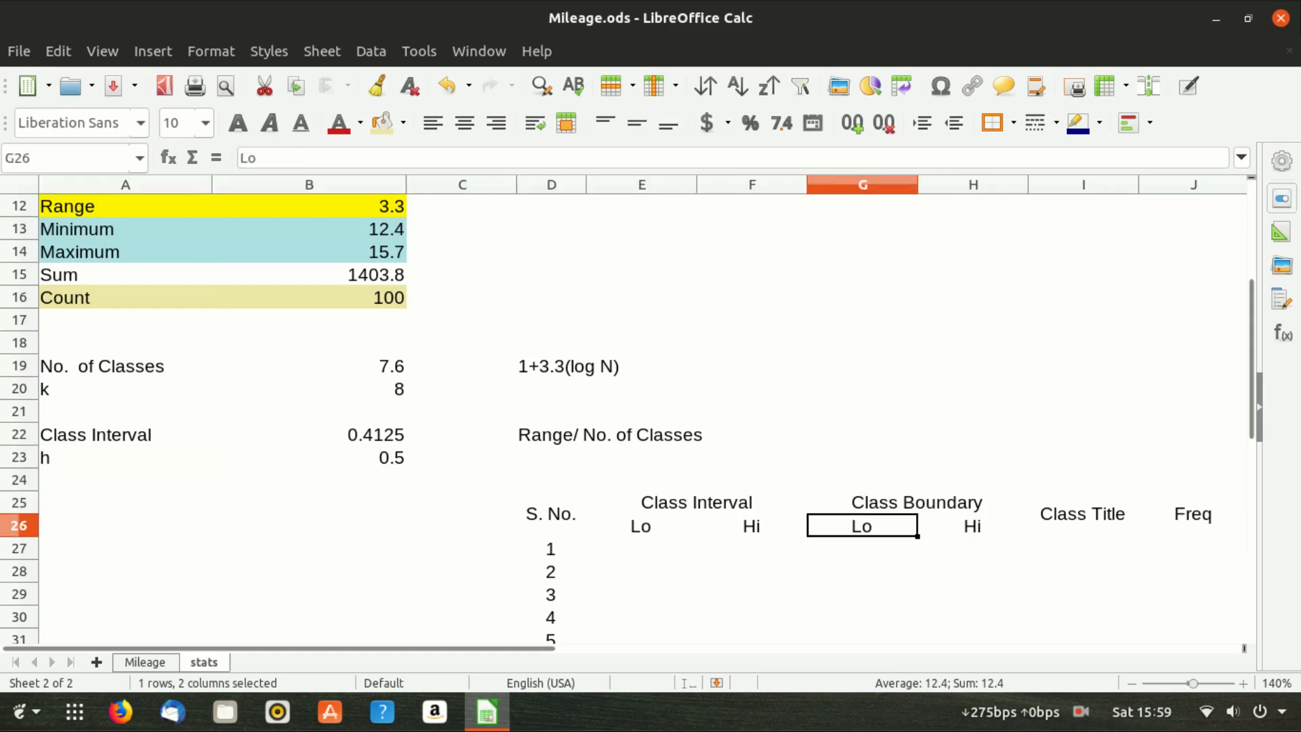
{"action": "key", "text": "Left"}
{"action": "key", "text": "Left"}
{"action": "key", "text": "Down"}
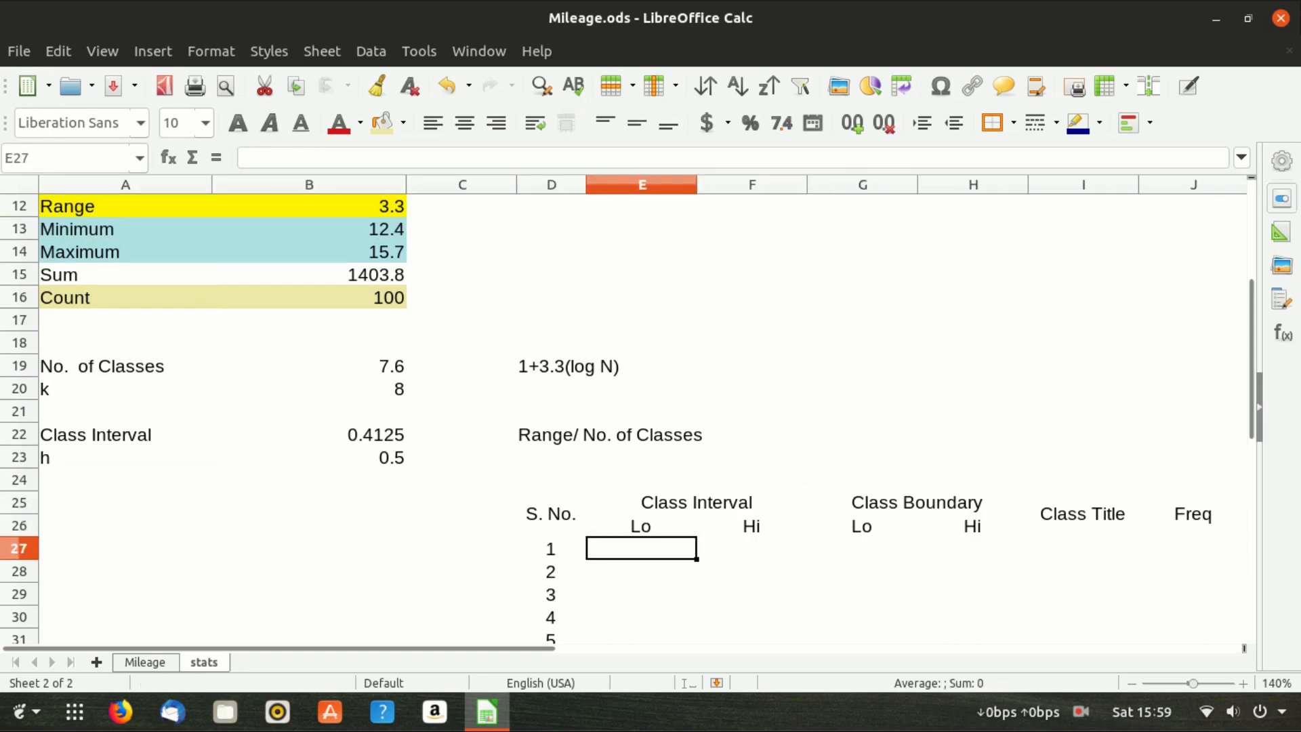
{"action": "type", "text": "12"}
{"action": "key", "text": "Tab"}
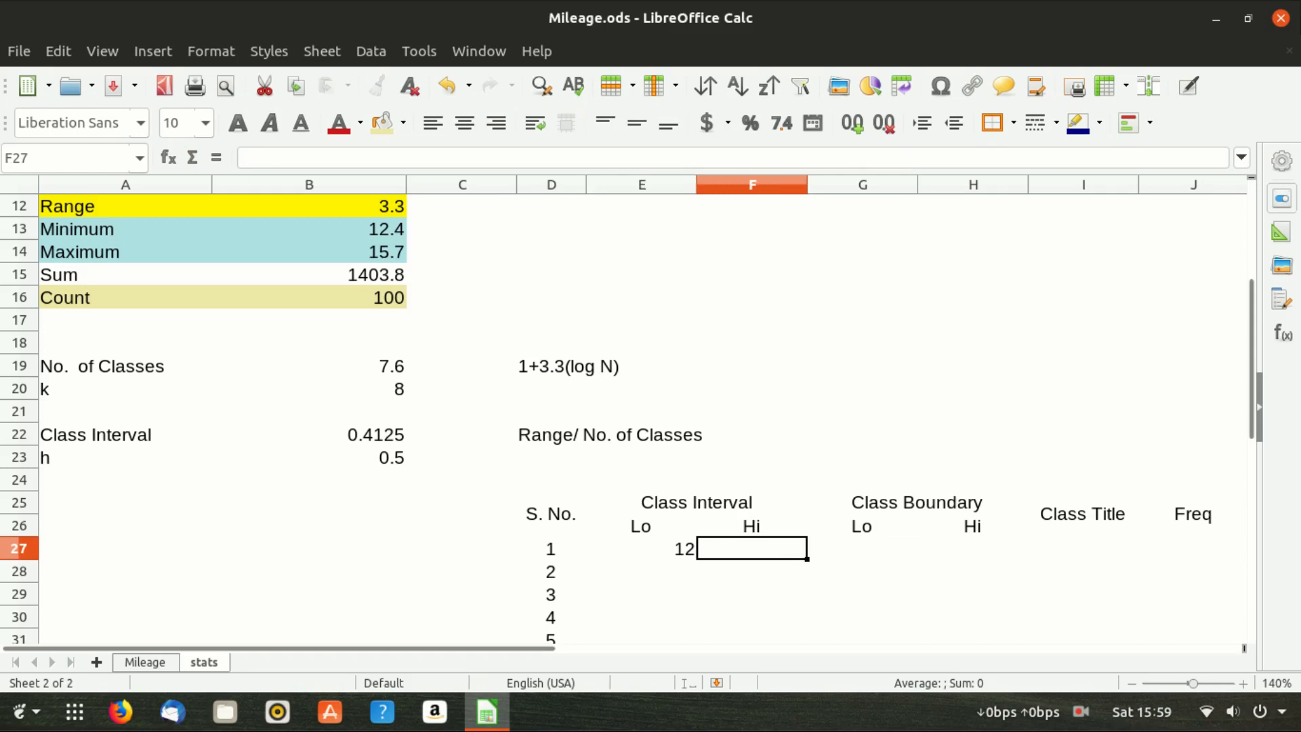
{"action": "key", "text": "Left"}
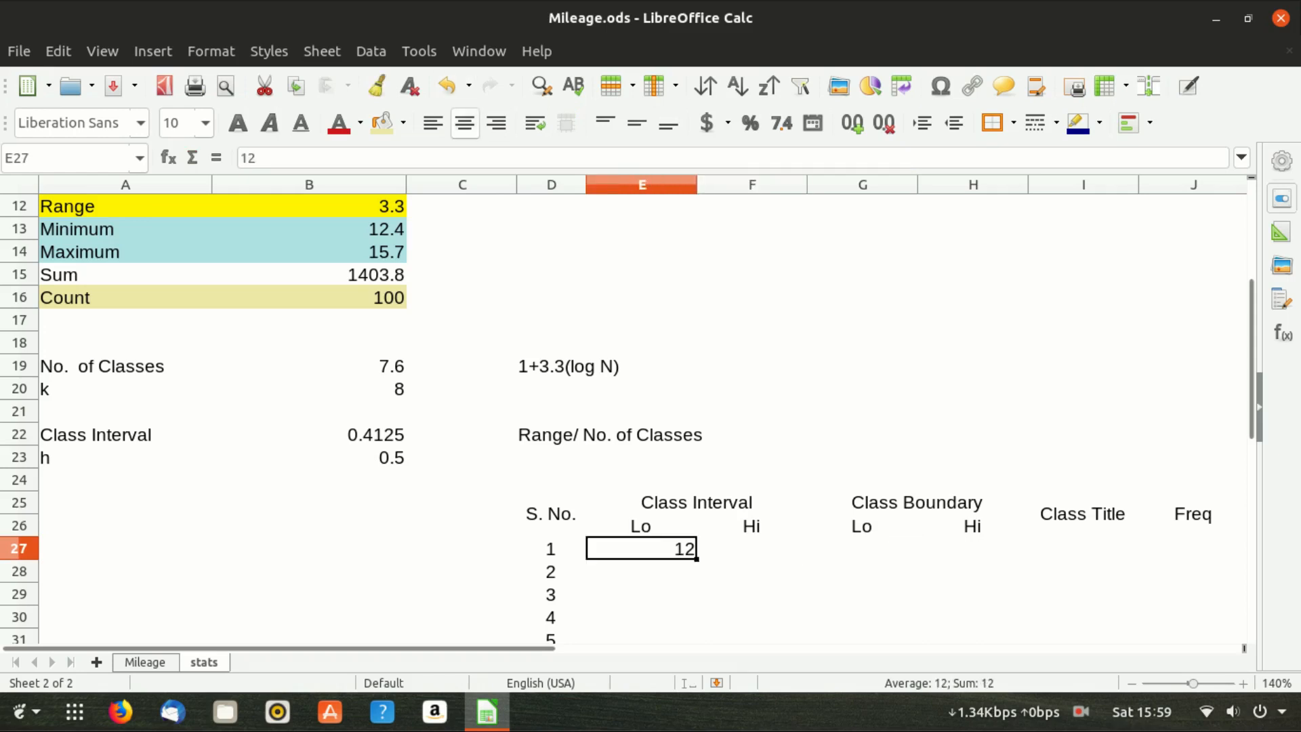
{"action": "left_click", "coordinate": [465, 123]}
- Calculate the first class's upper limit in F27 with =E27+0.4 and center the result
{"action": "left_click", "coordinate": [752, 548]}
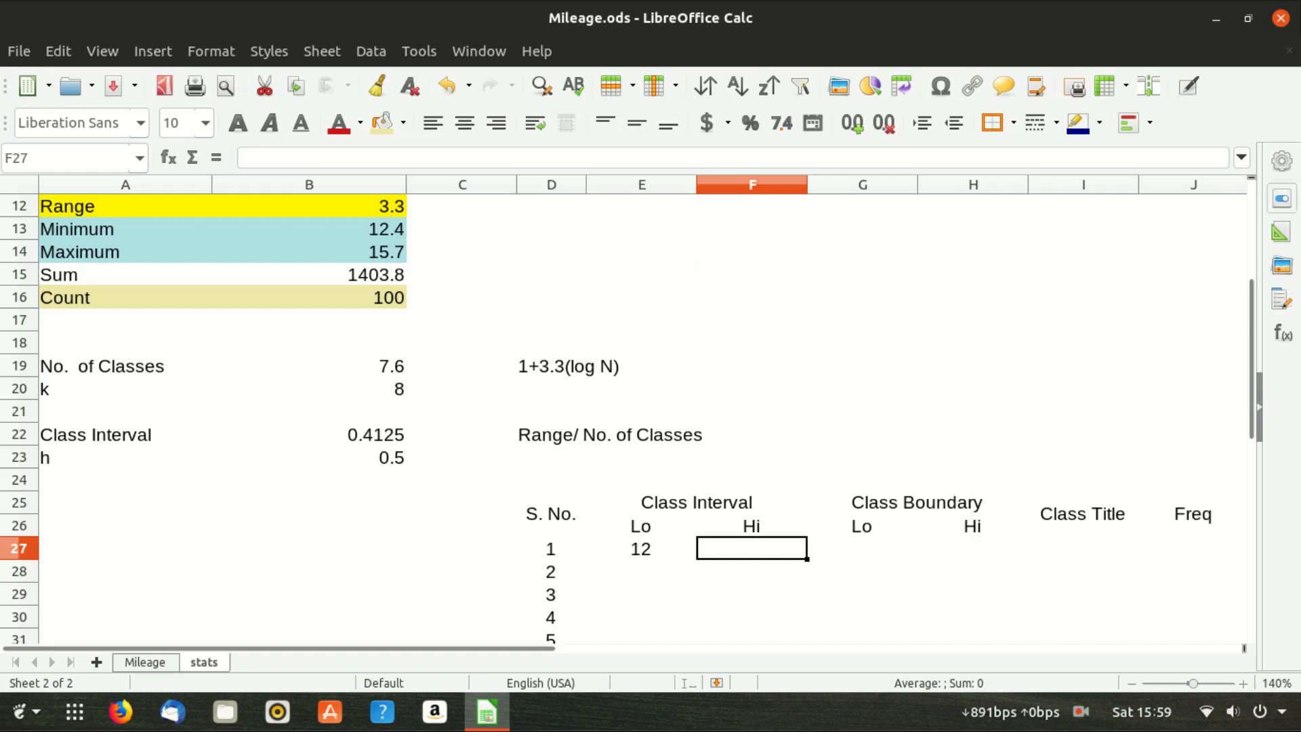
{"action": "type", "text": "="}
{"action": "key", "text": "Left"}
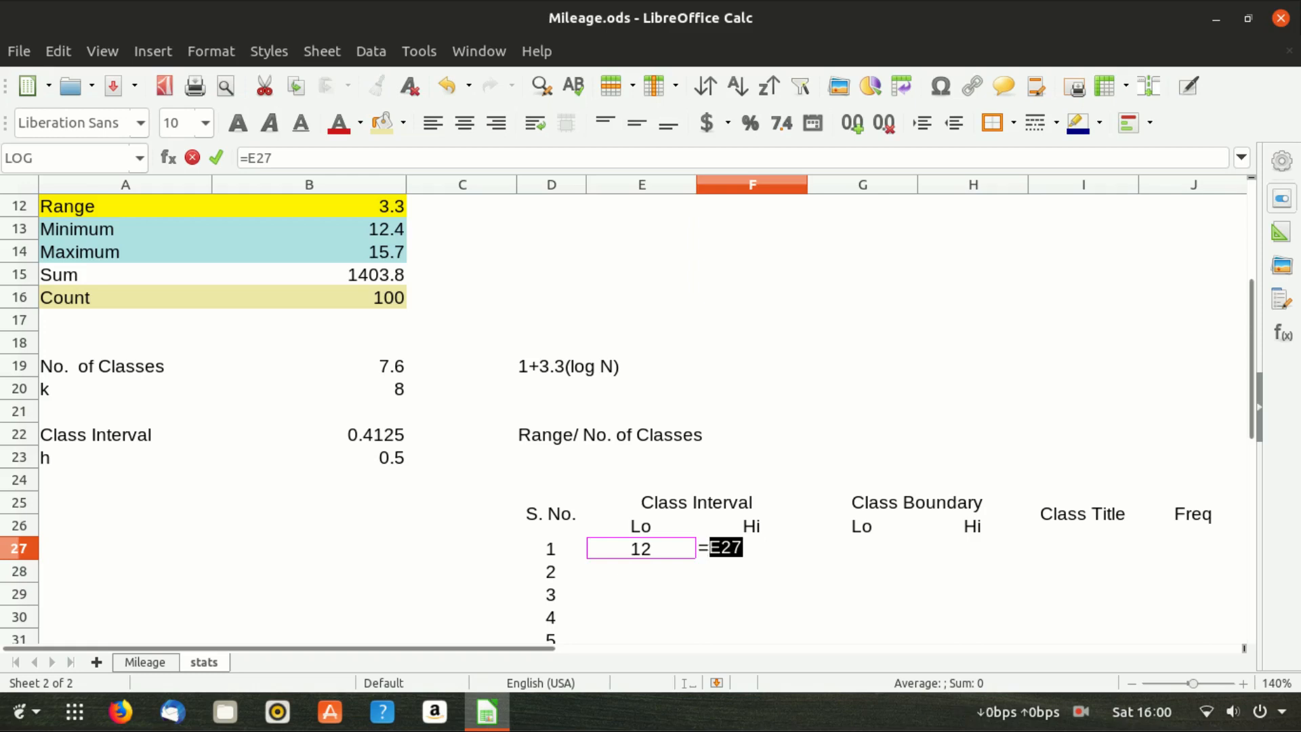
{"action": "type", "text": "+0."}
{"action": "type", "text": "4"}
{"action": "key", "text": "Return"}
{"action": "key", "text": "Up"}
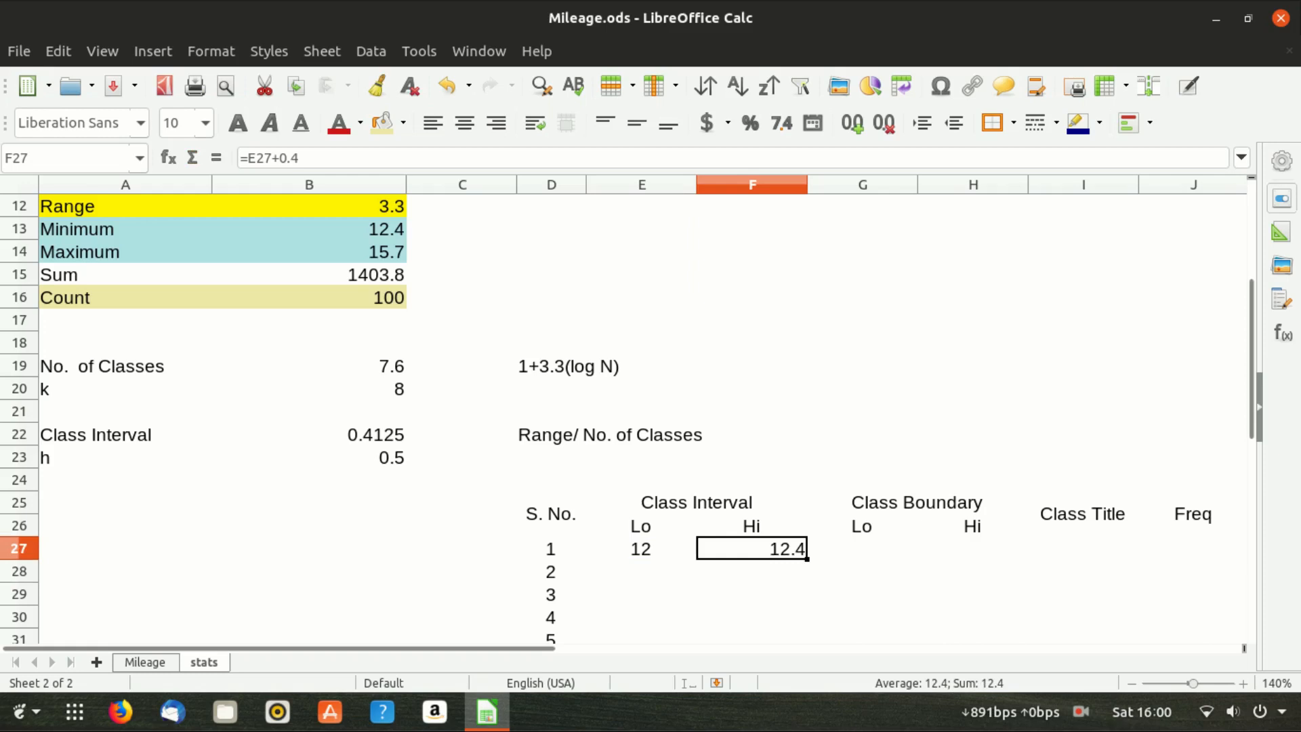
{"action": "left_click", "coordinate": [464, 123]}
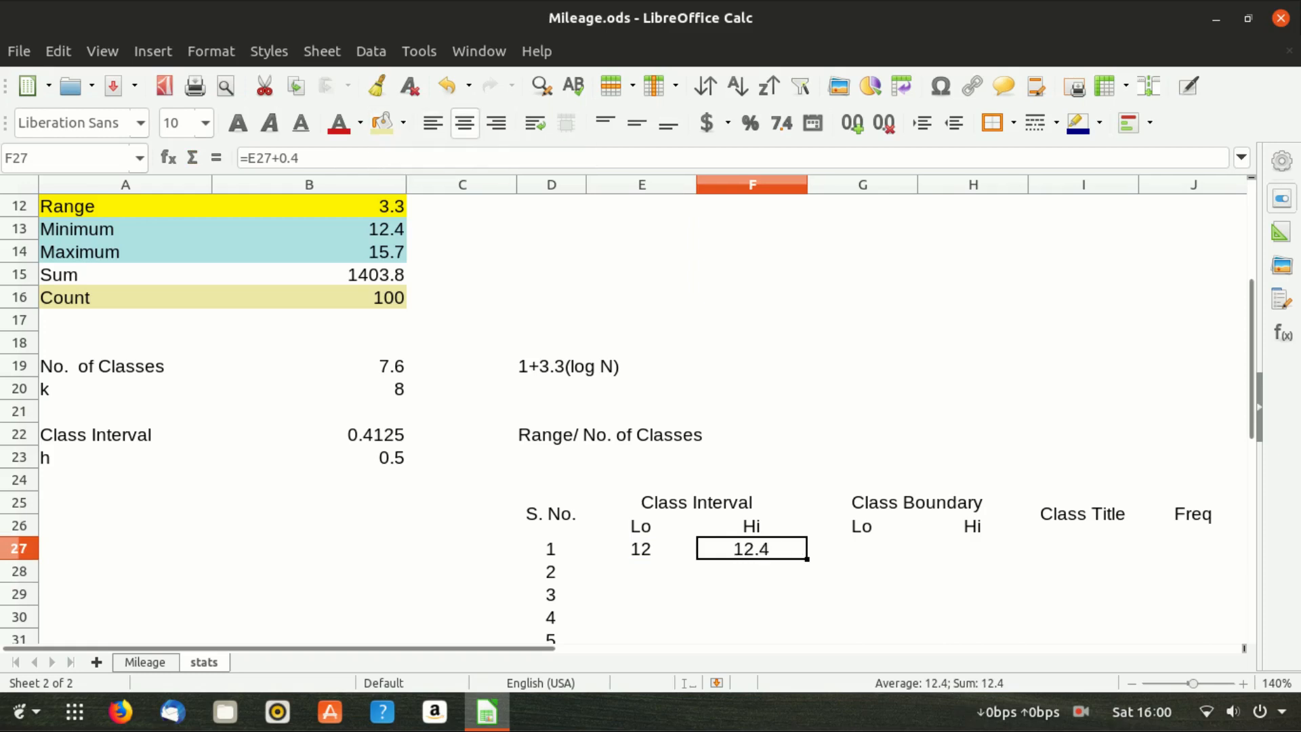
- Calculate the second class's lower limit in E28 with =E27+0.5 and center the result
{"action": "key", "text": "Left"}
{"action": "key", "text": "Down"}
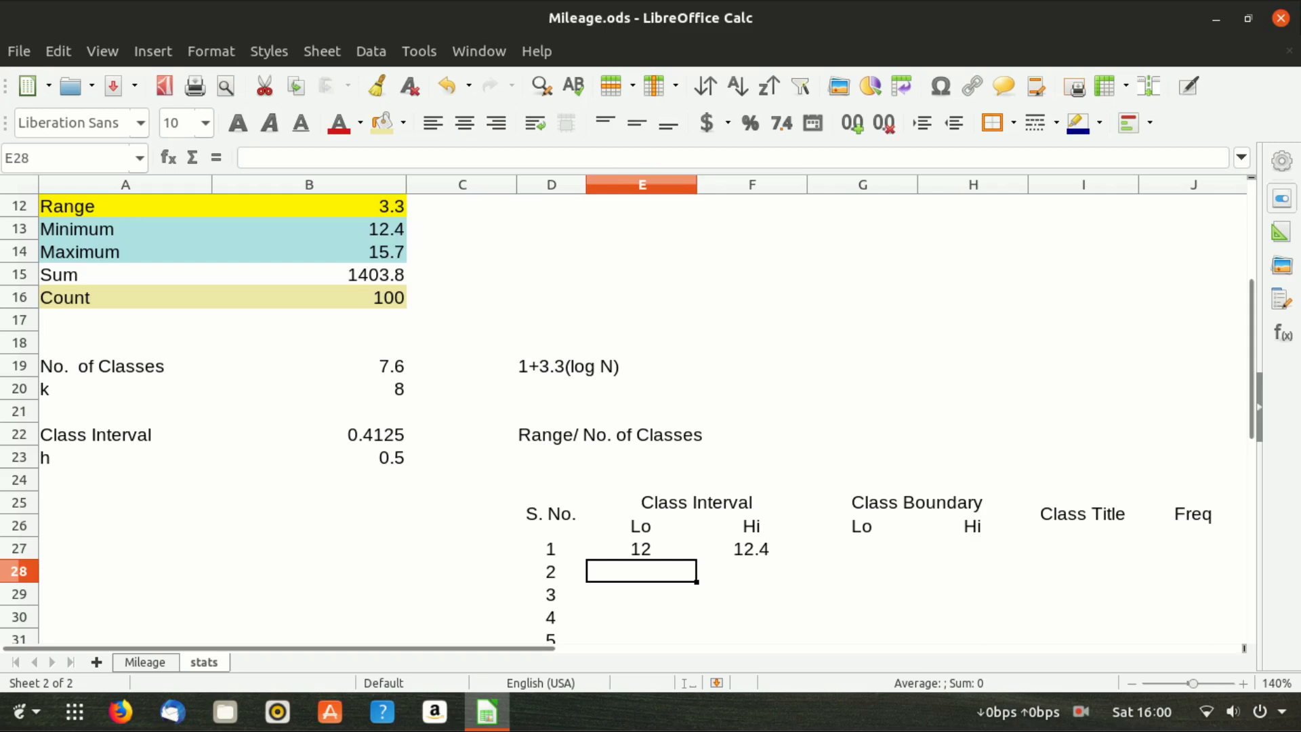
{"action": "type", "text": "="}
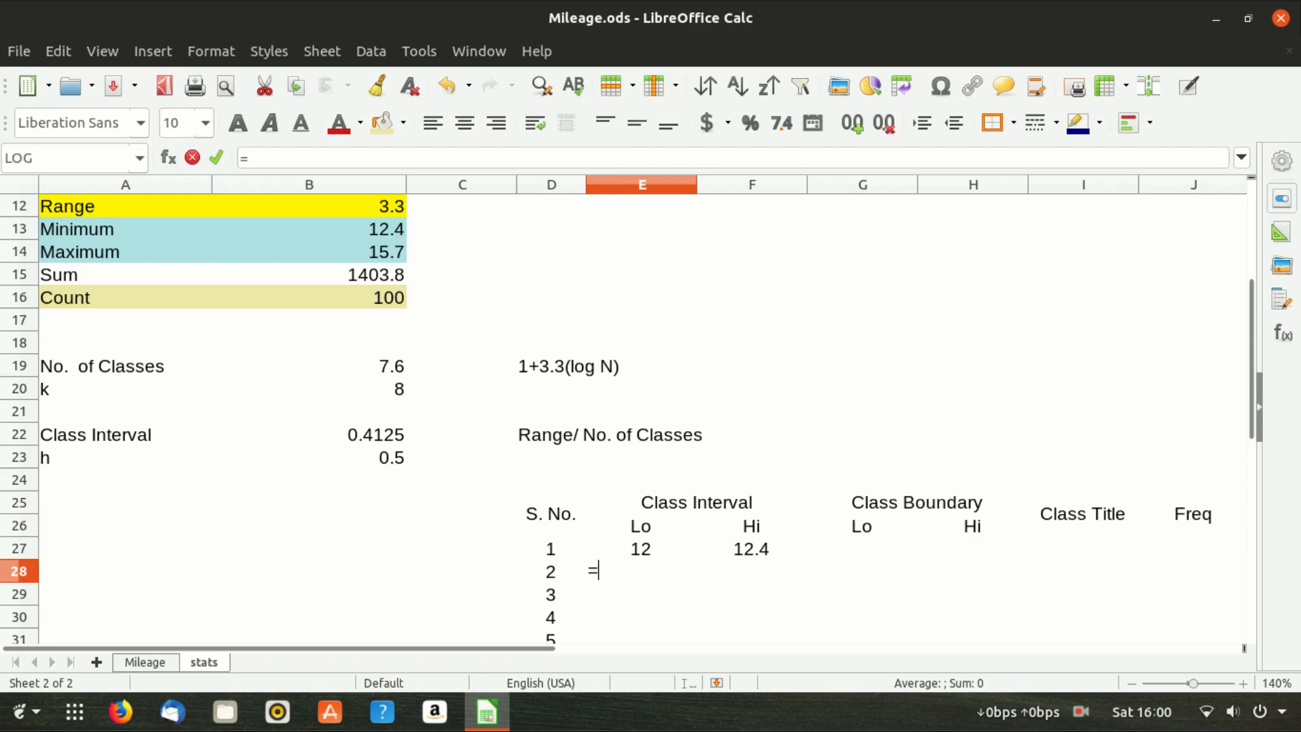
{"action": "key", "text": "Up"}
{"action": "type", "text": "+"}
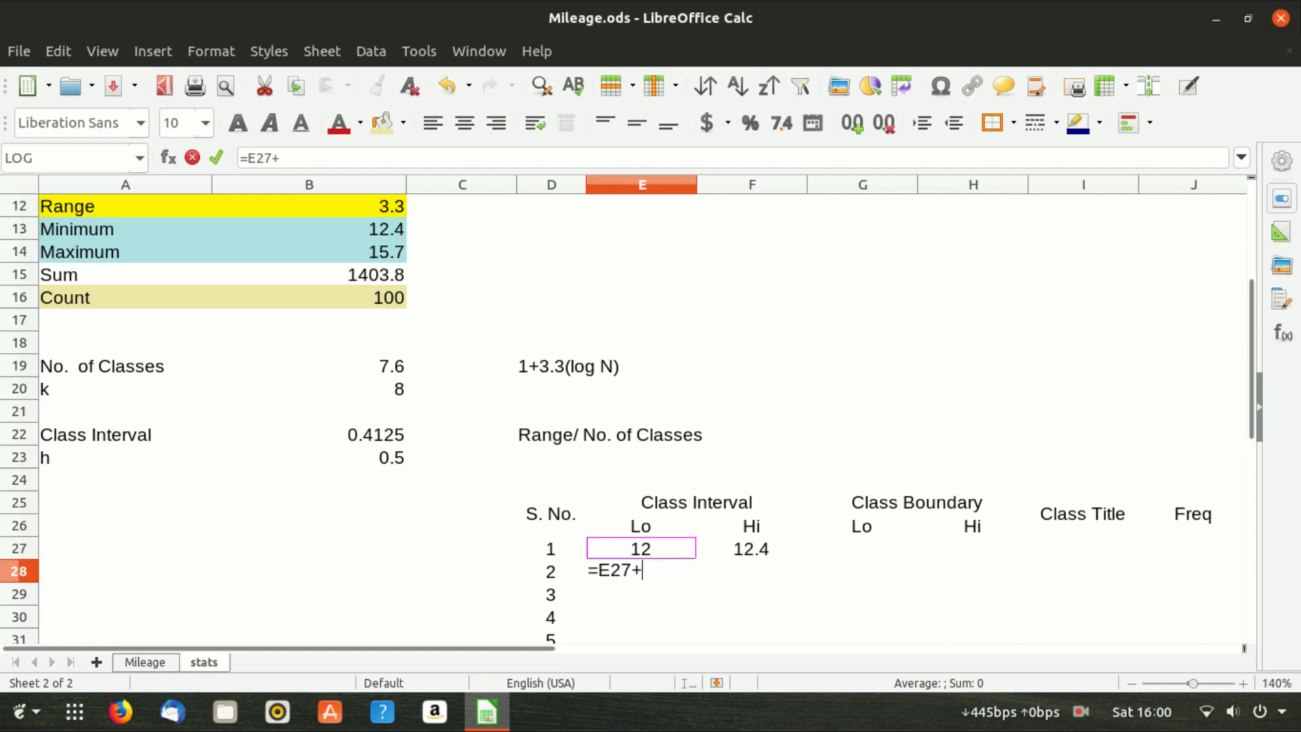
{"action": "type", "text": "0.5"}
{"action": "key", "text": "Return"}
{"action": "key", "text": "Up"}
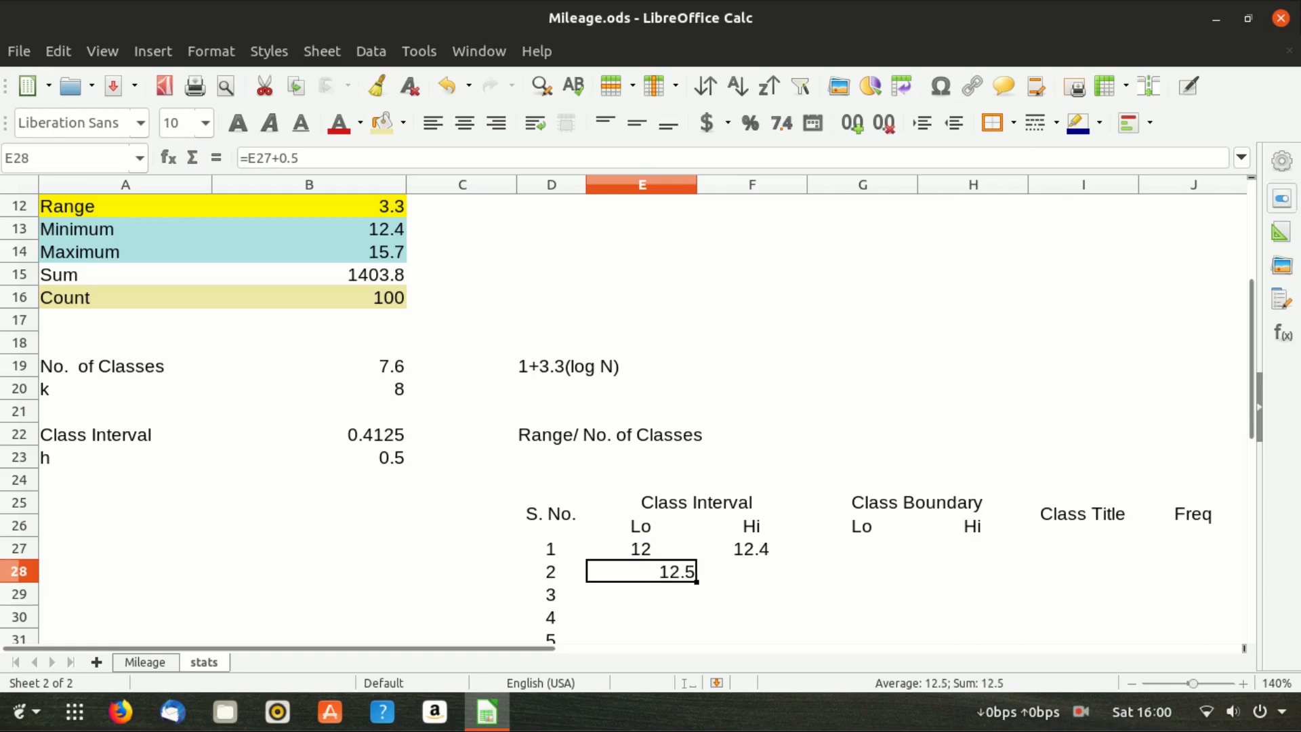
{"action": "left_click", "coordinate": [465, 123]}
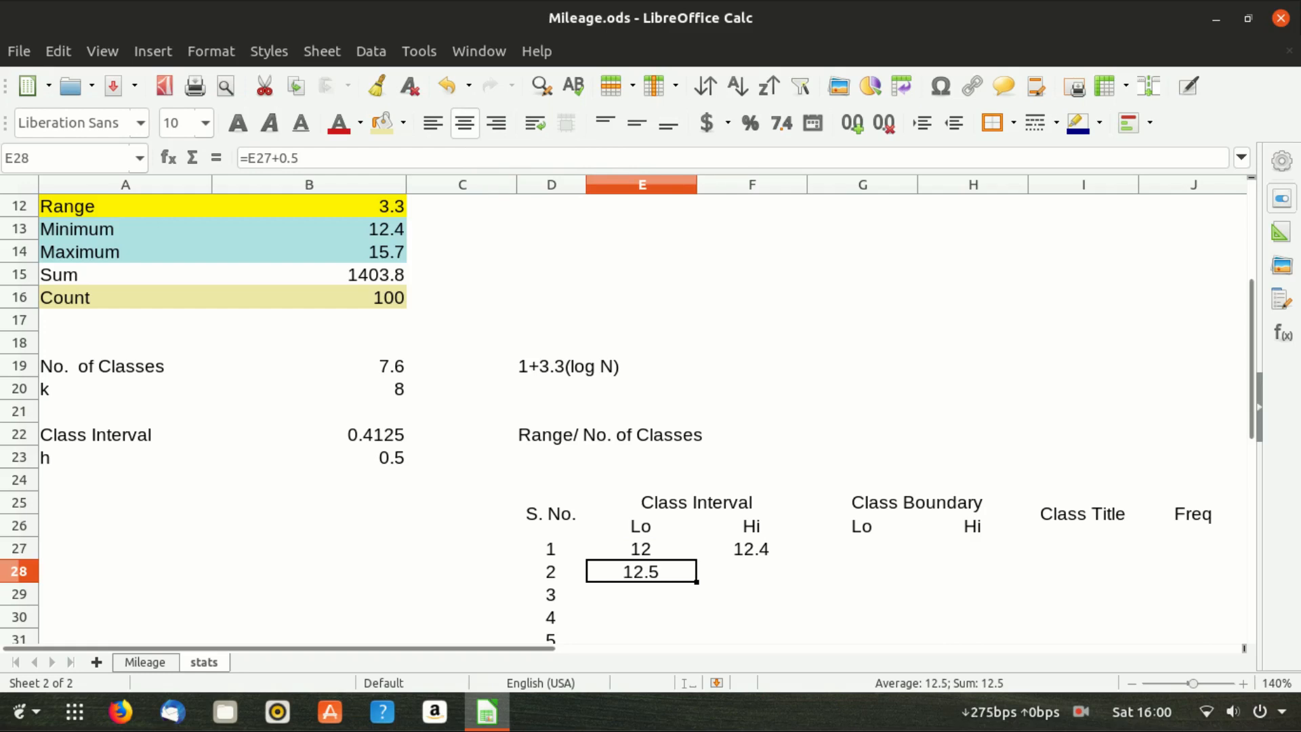
{"action": "left_click", "coordinate": [752, 571]}
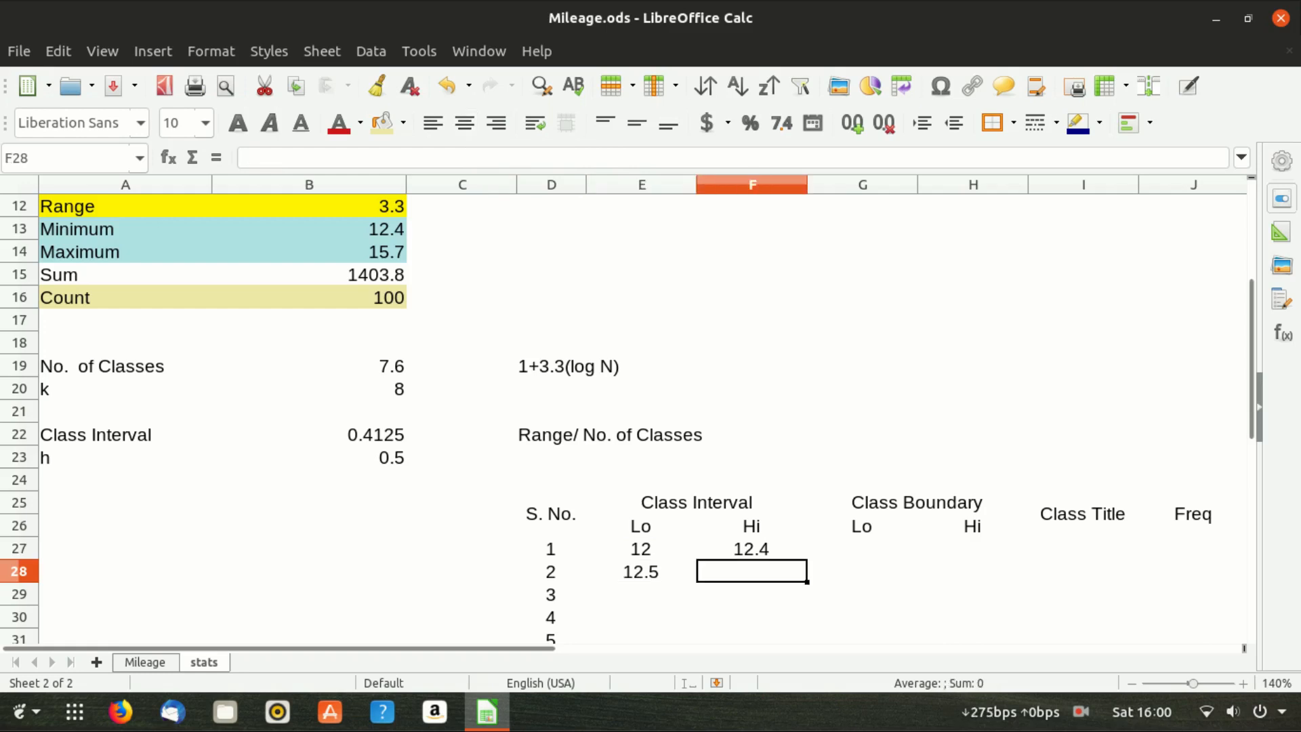
- Change the first class's upper limit in F27 to =E27+0.5 and compare it with the second class's lower limit
{"action": "left_click", "coordinate": [753, 549]}
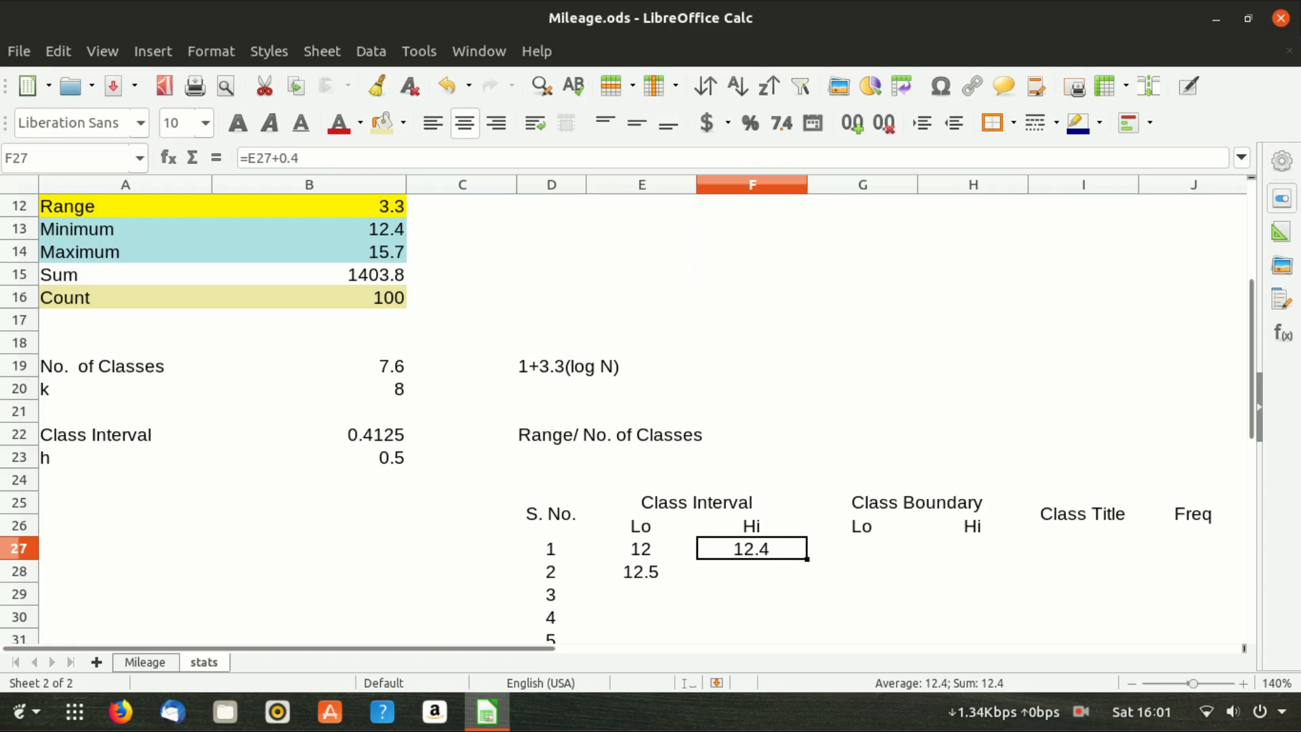
{"action": "left_click", "coordinate": [641, 572], "text": "ctrl"}
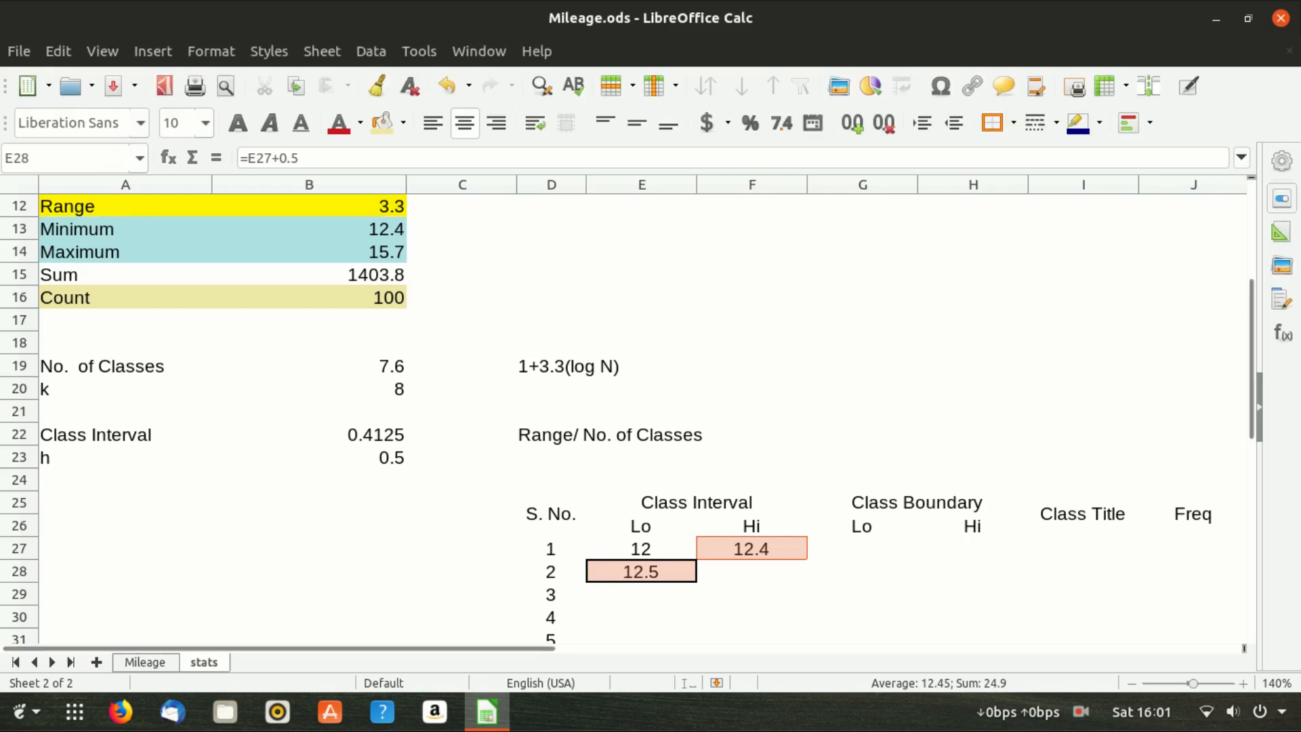
{"action": "left_click", "coordinate": [751, 549]}
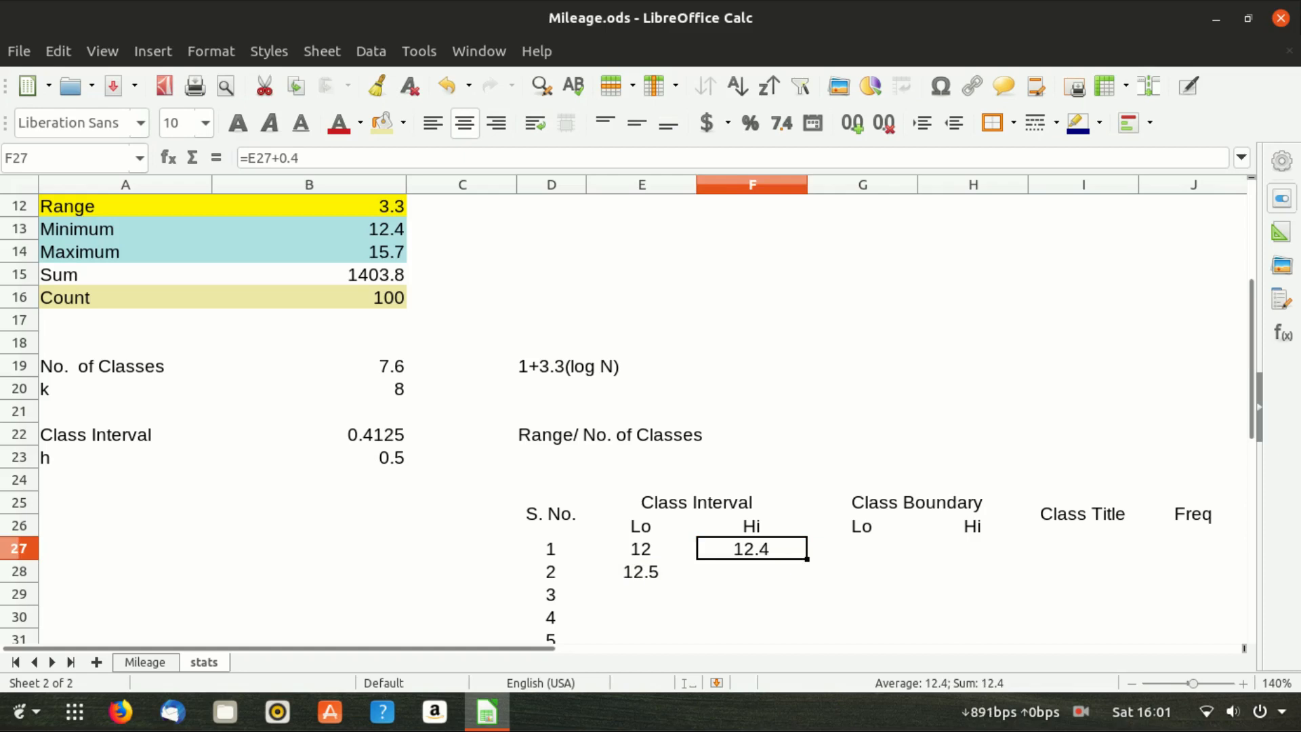
{"action": "key", "text": "F2"}
{"action": "key", "text": "BackSpace"}
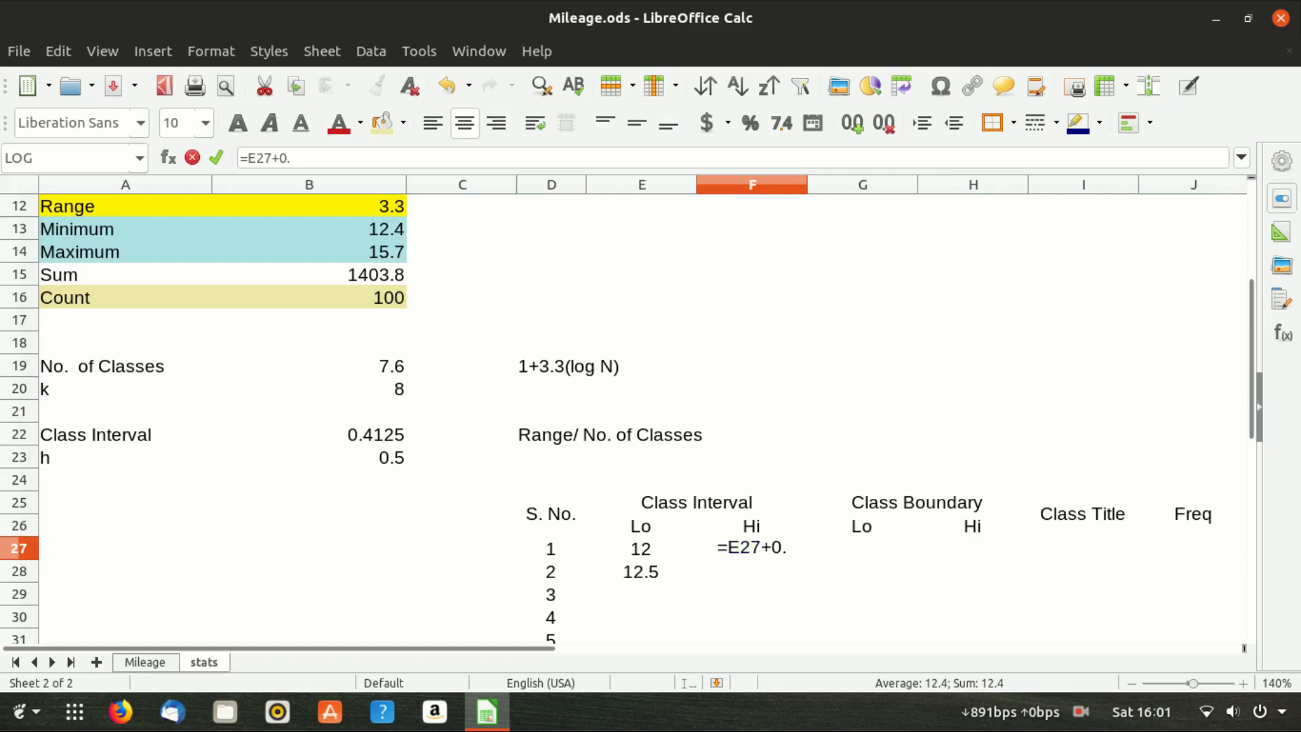
{"action": "type", "text": "5"}
{"action": "key", "text": "Return"}
{"action": "left_click", "coordinate": [752, 549]}
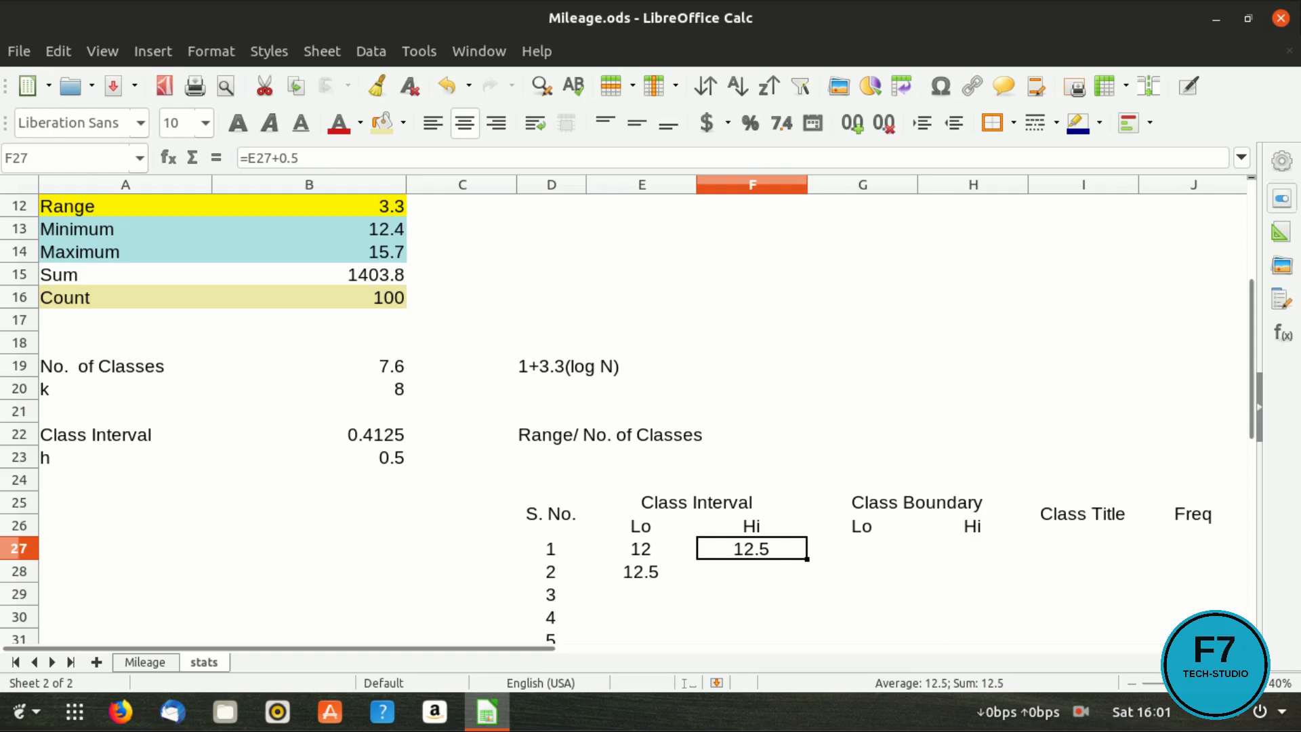
{"action": "key", "text": "shift+Left"}
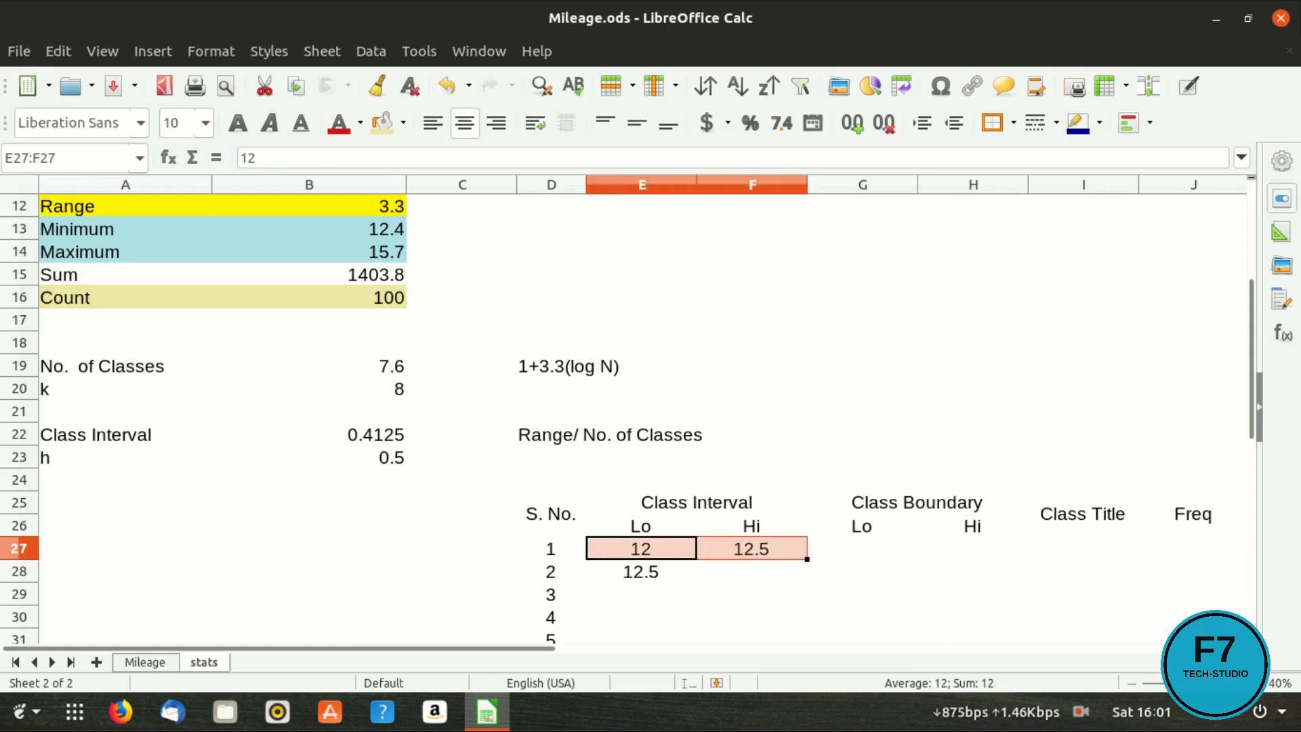
{"action": "key", "text": "shift+Right"}
{"action": "left_click", "coordinate": [641, 572], "text": "ctrl"}
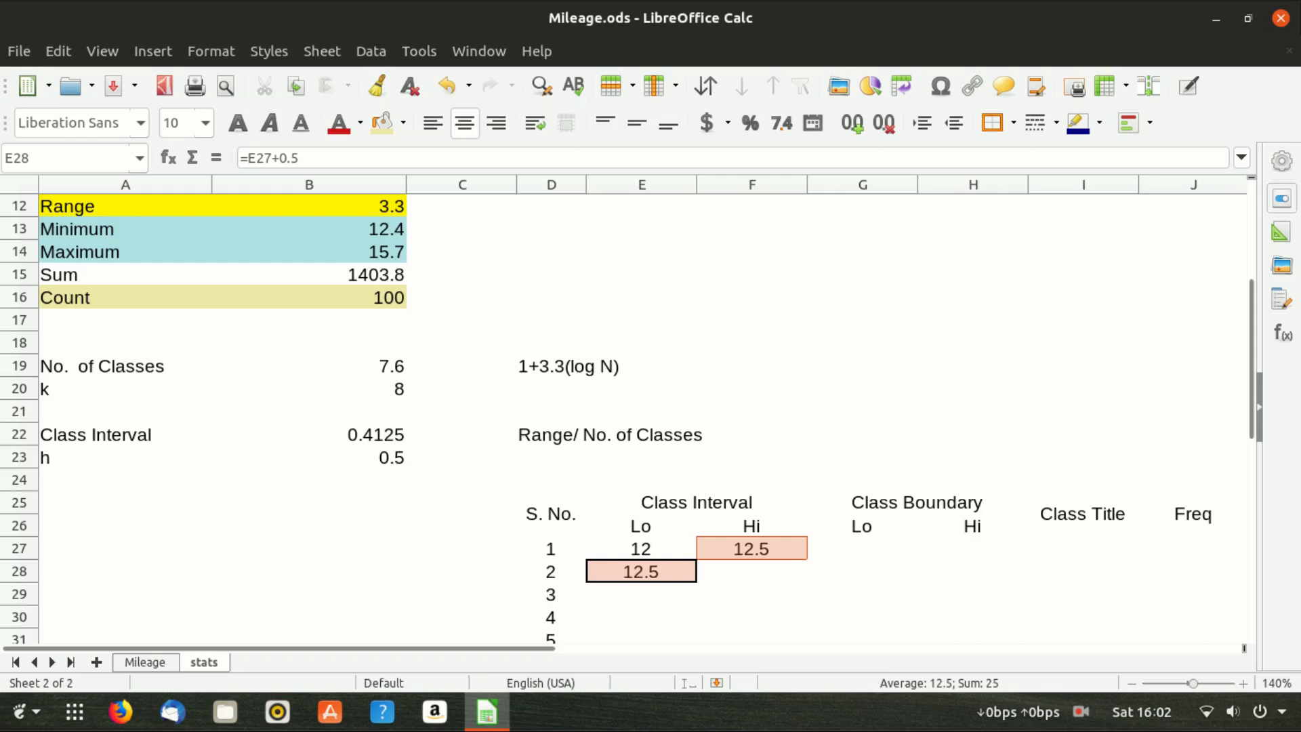
- Set the first class's upper limit formula in F27 back to =E27+0.4 and compare it with E28
{"action": "scroll", "coordinate": [644, 413], "scroll_direction": "up", "scroll_amount": 1}
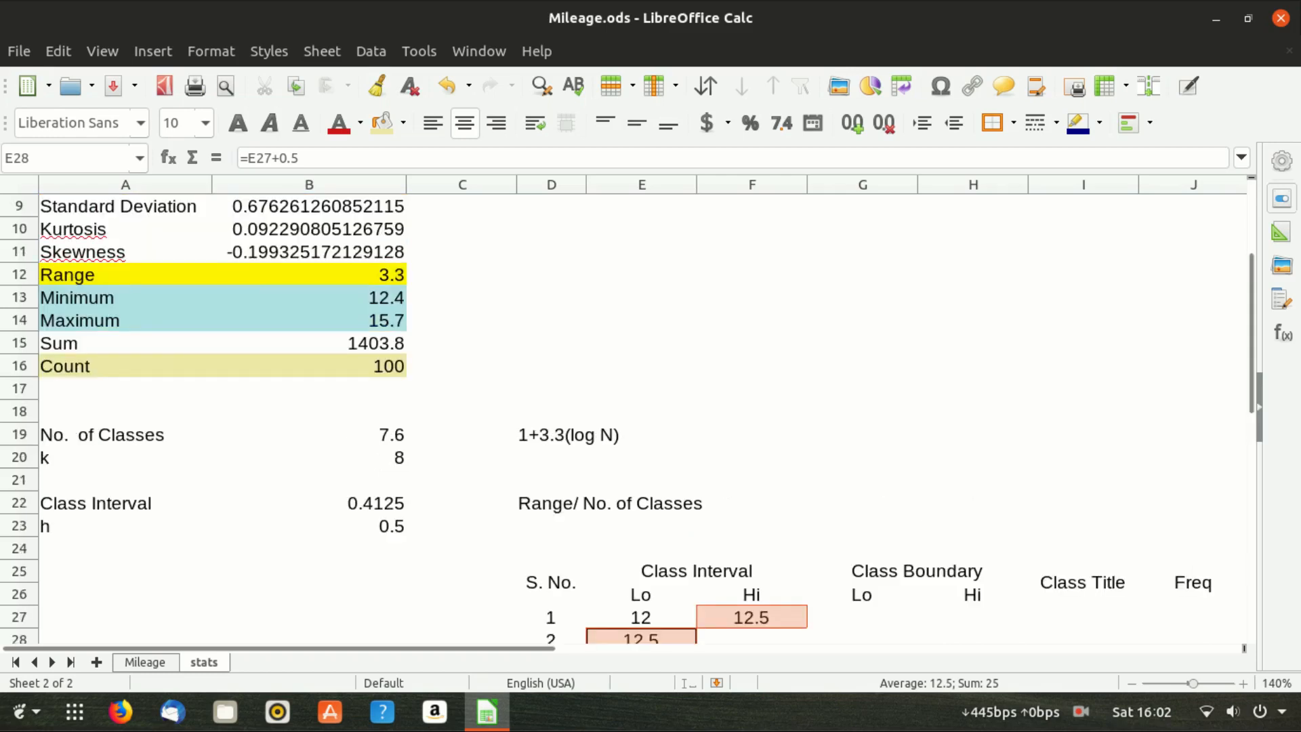
{"action": "scroll", "coordinate": [718, 582], "scroll_direction": "down", "scroll_amount": 3}
{"action": "left_click", "coordinate": [751, 412]}
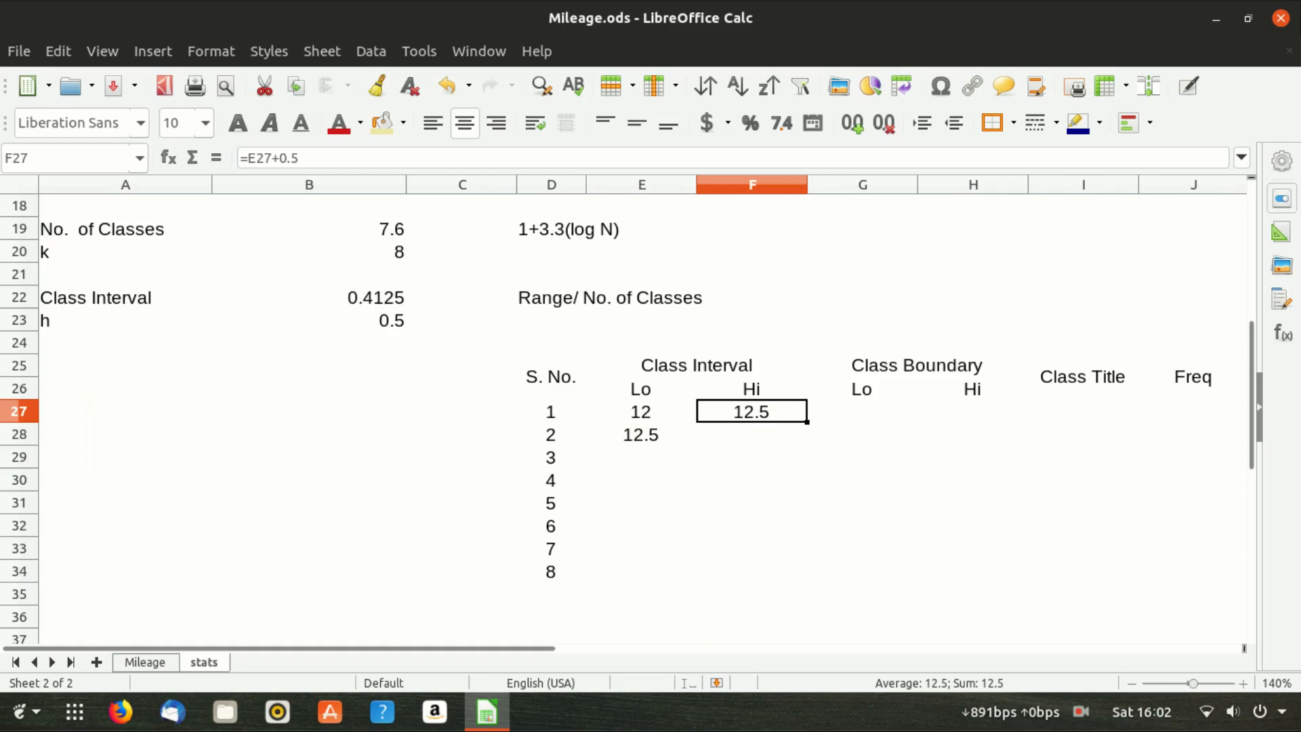
{"action": "key", "text": "F2"}
{"action": "key", "text": "BackSpace"}
{"action": "type", "text": "4"}
{"action": "key", "text": "Return"}
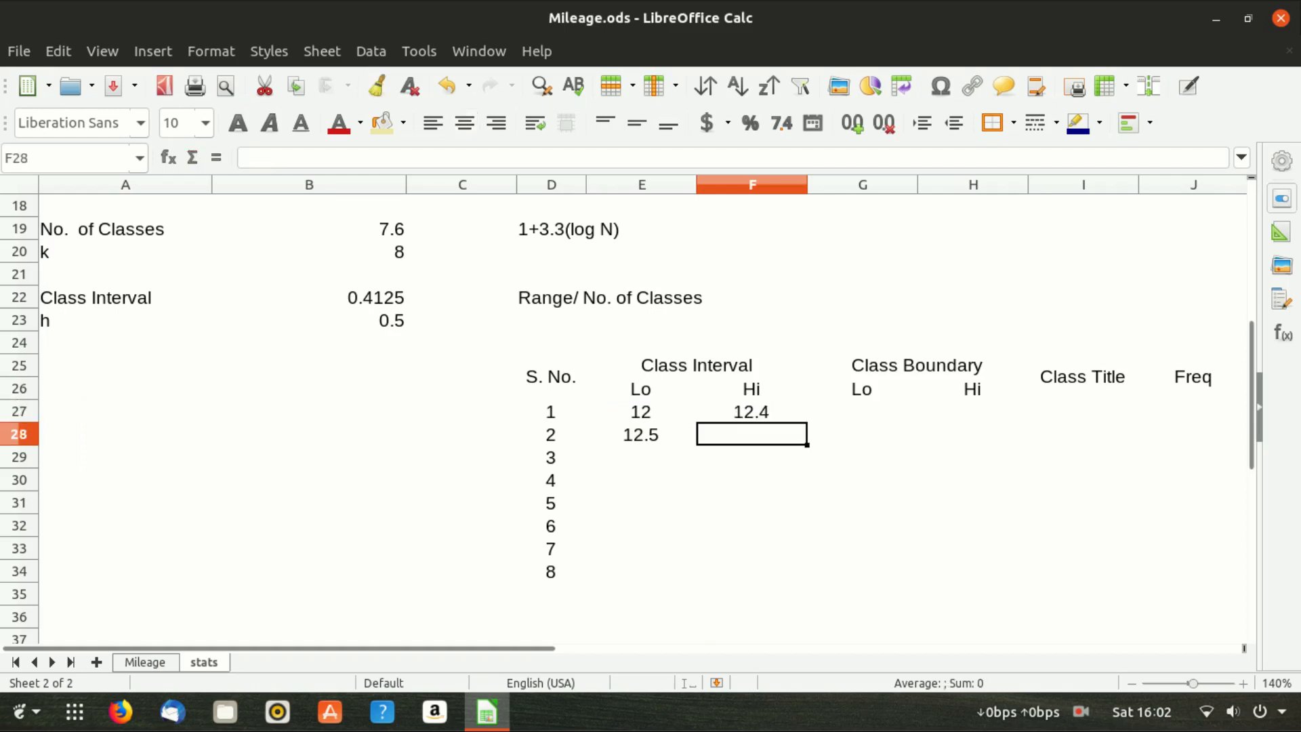
{"action": "key", "text": "Up"}
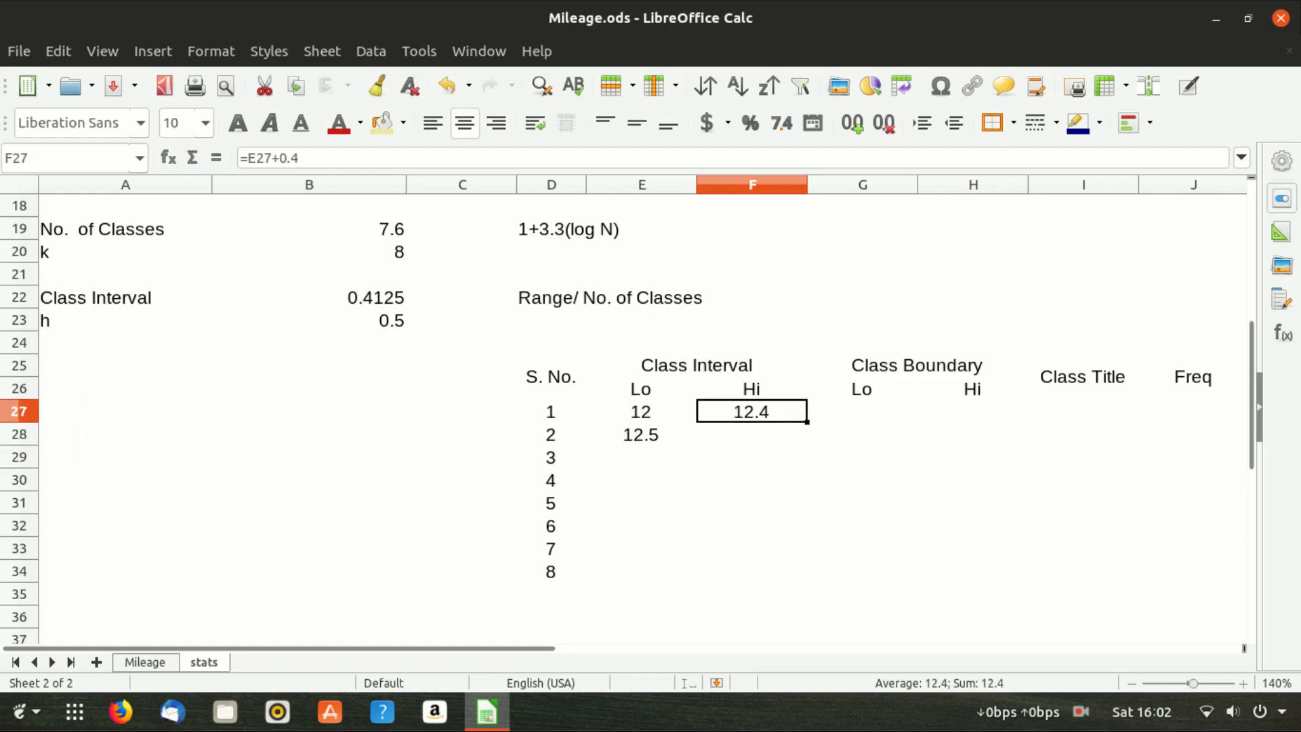
{"action": "left_click", "coordinate": [641, 434], "text": "ctrl"}
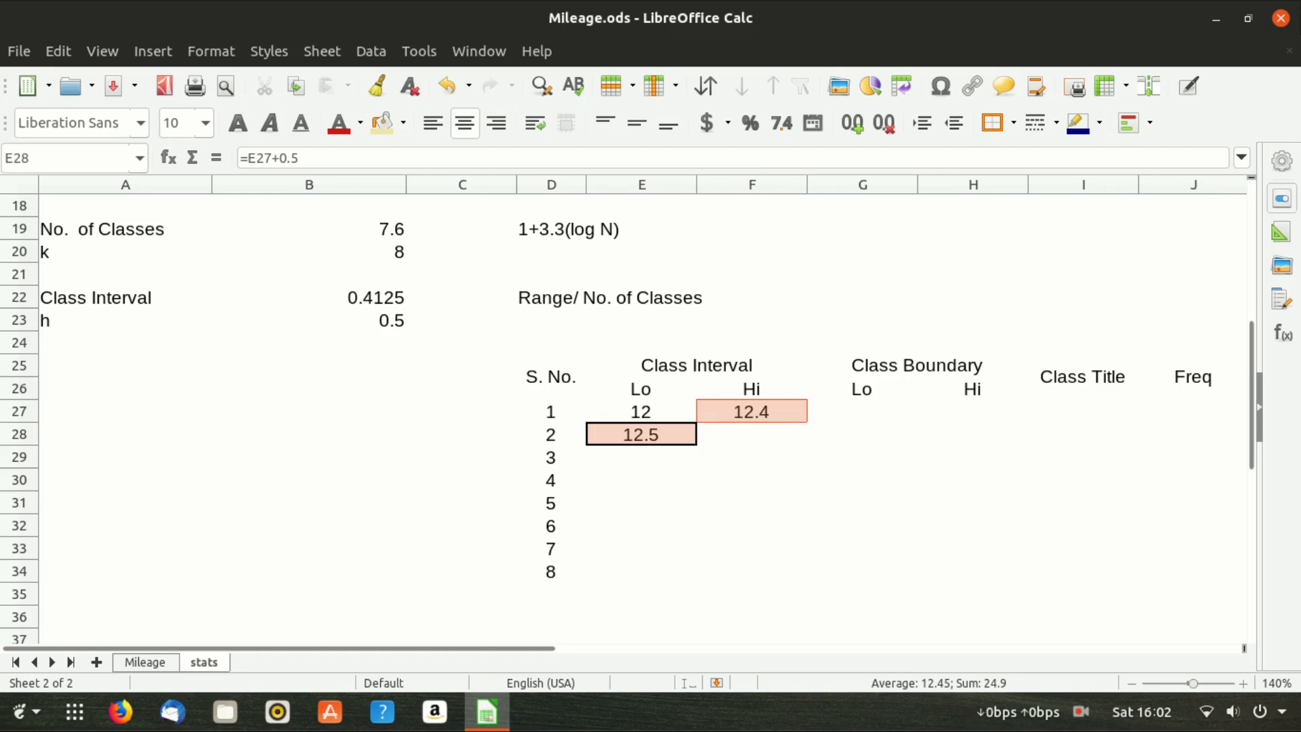
- Copy the upper limit formula from F27 into F28 for the second class
{"action": "left_click", "coordinate": [751, 434]}
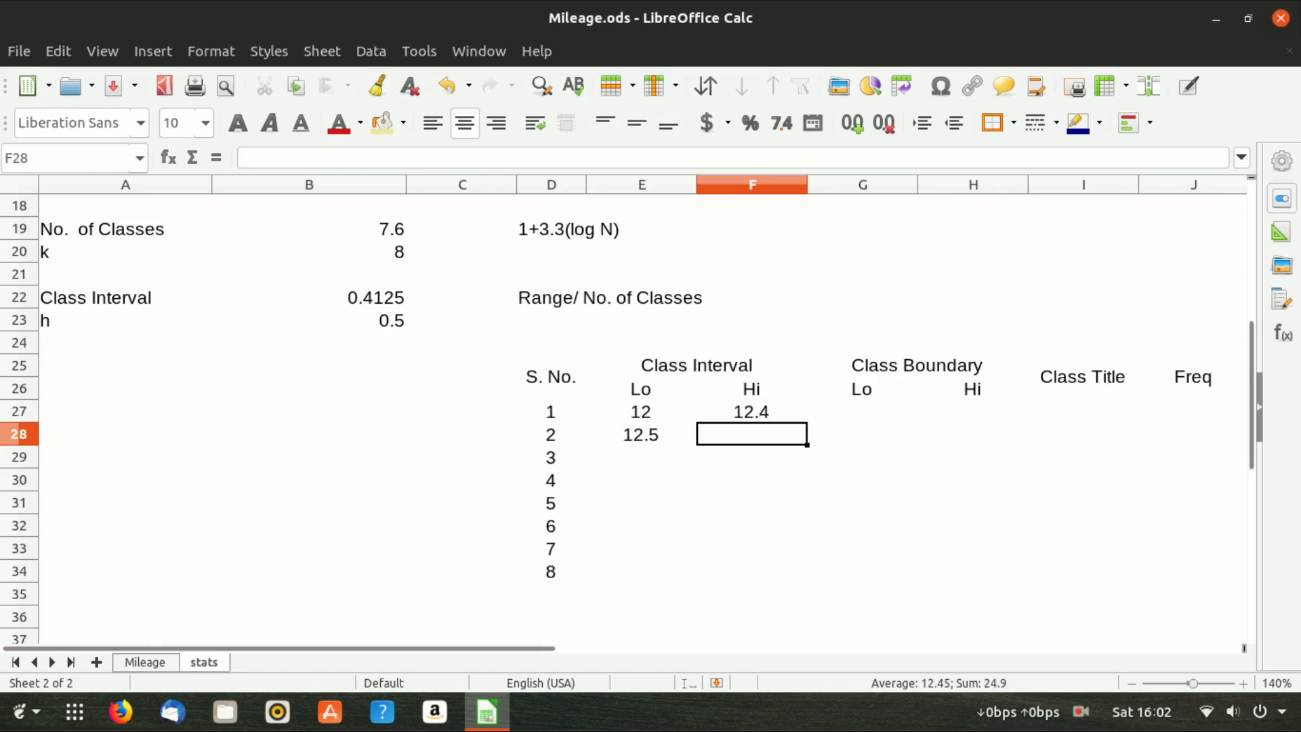
{"action": "key", "text": "Up"}
{"action": "key", "text": "Down"}
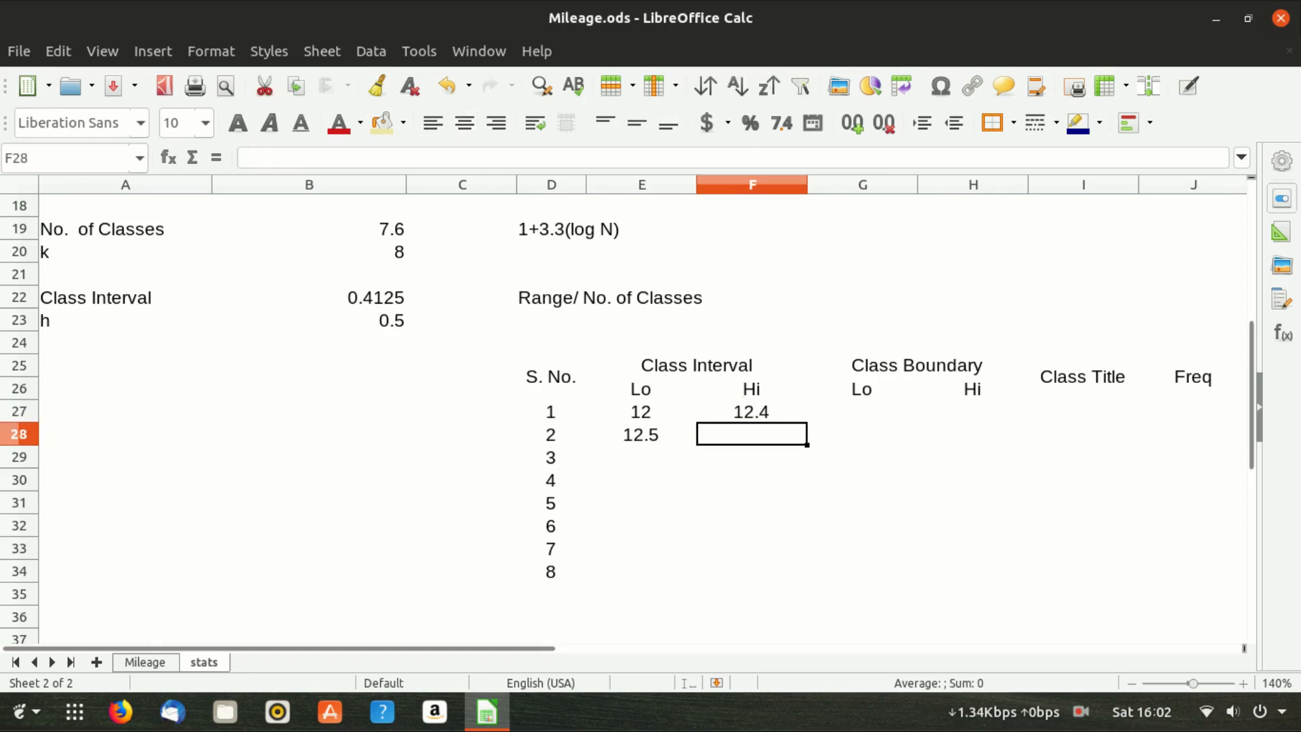
{"action": "key", "text": "Up"}
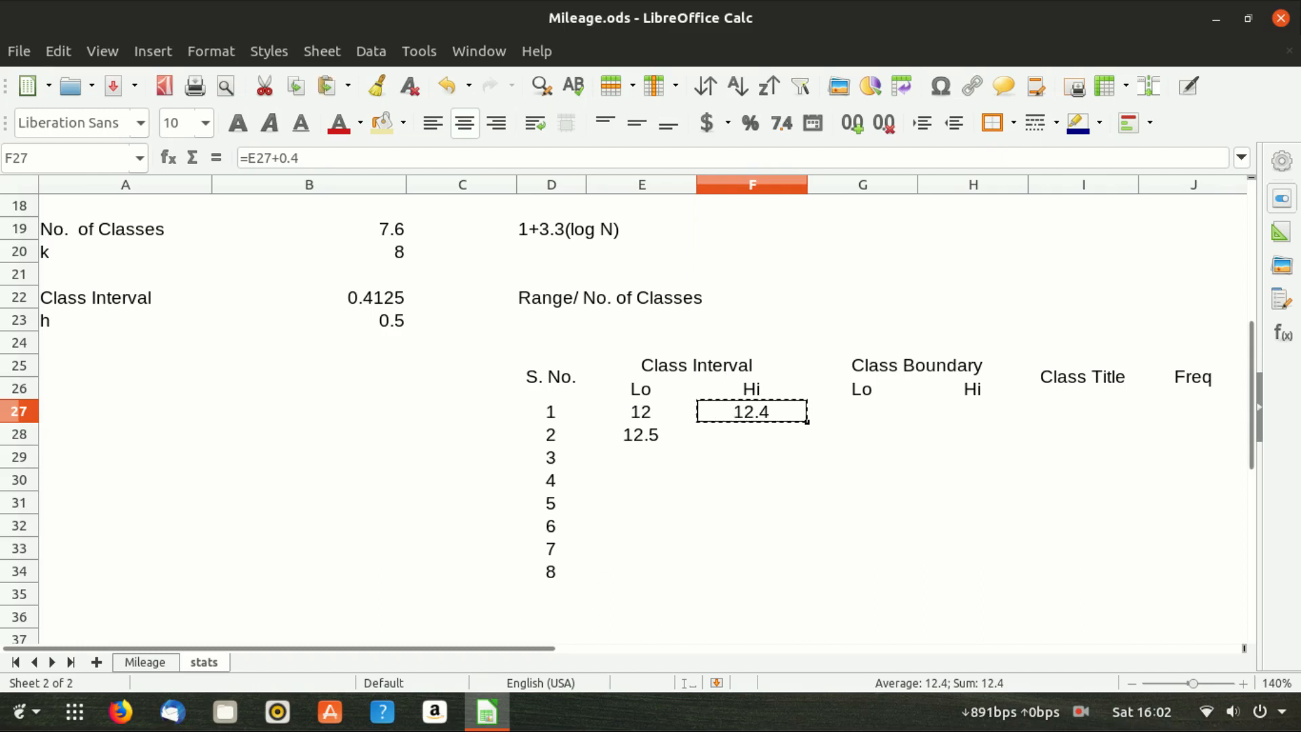
{"action": "key", "text": "Down"}
{"action": "type", "text": "12.9"}
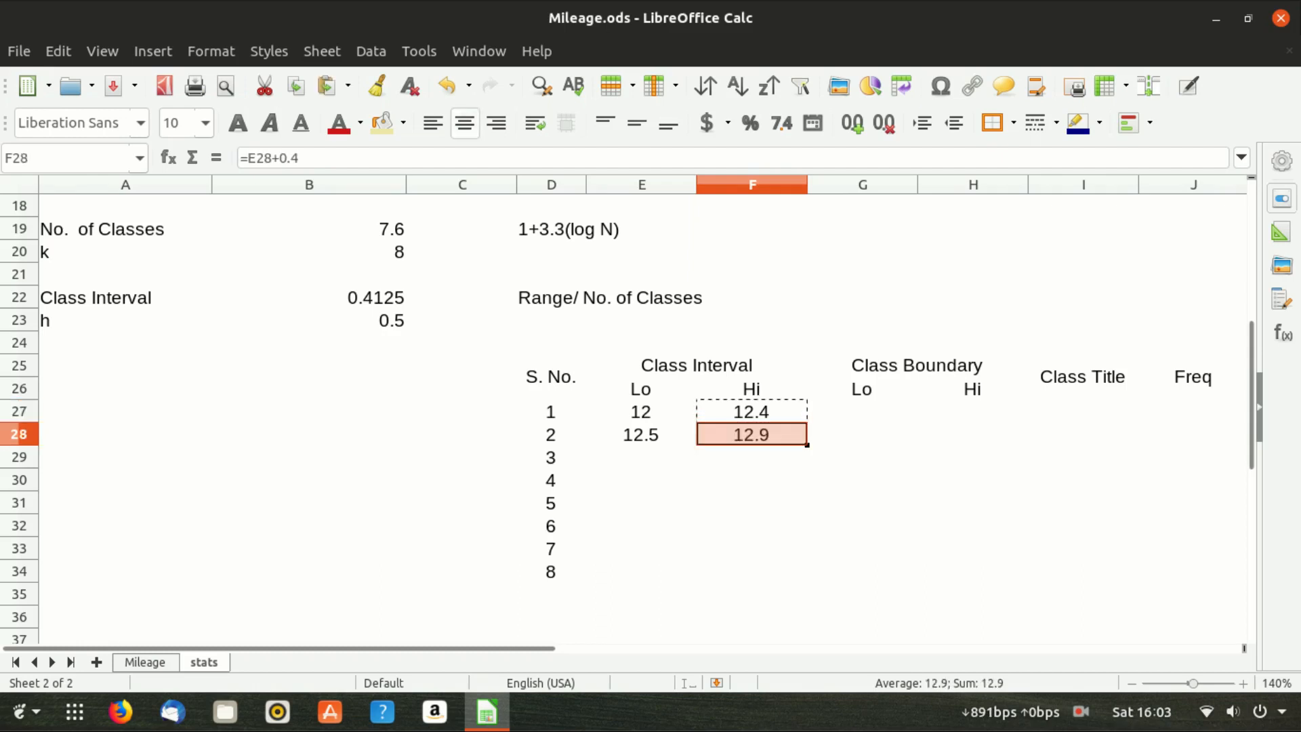
- Copy the second class's limits E28:F28 into E28:F34 for the remaining classes, allowing the overwrite and disabling future overwrite warnings
{"action": "key", "text": "Up"}
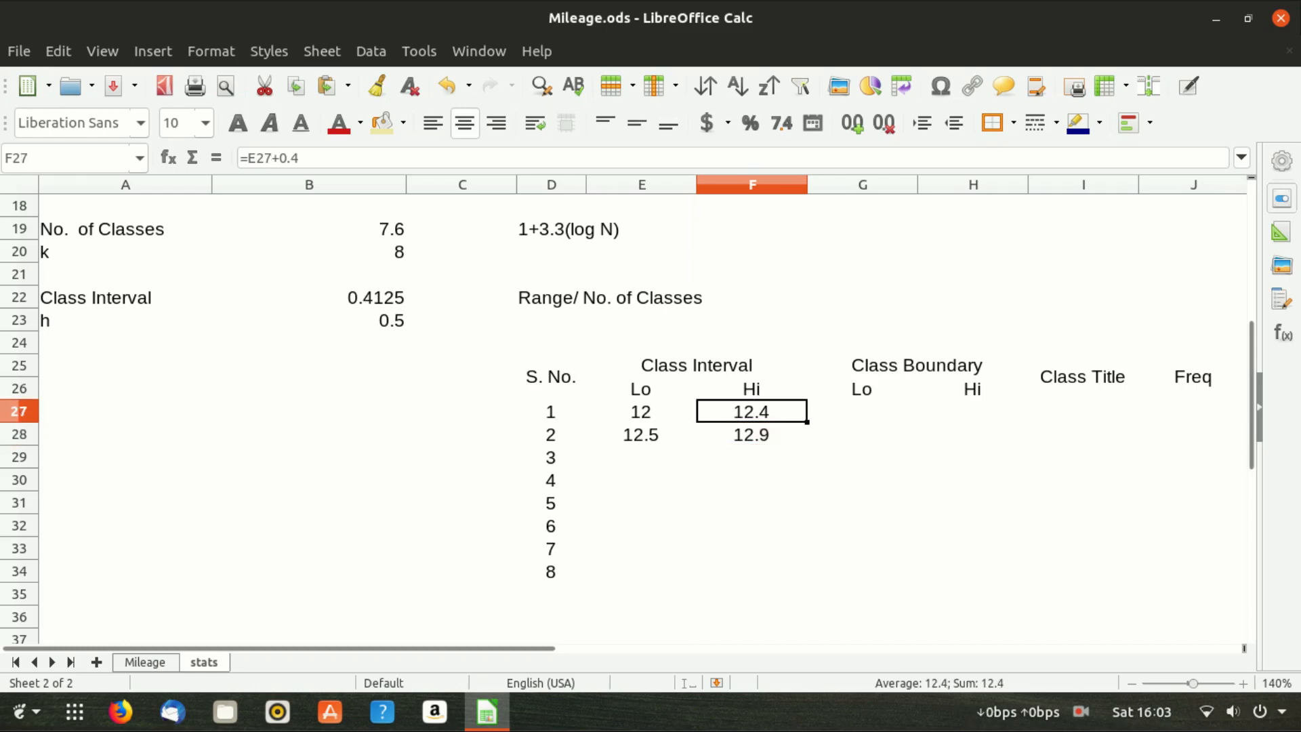
{"action": "key", "text": "ctrl+c"}
{"action": "key", "text": "Down"}
{"action": "key", "text": "Left"}
{"action": "key", "text": "Right"}
{"action": "key", "text": "Left"}
{"action": "key", "text": "shift+Right"}
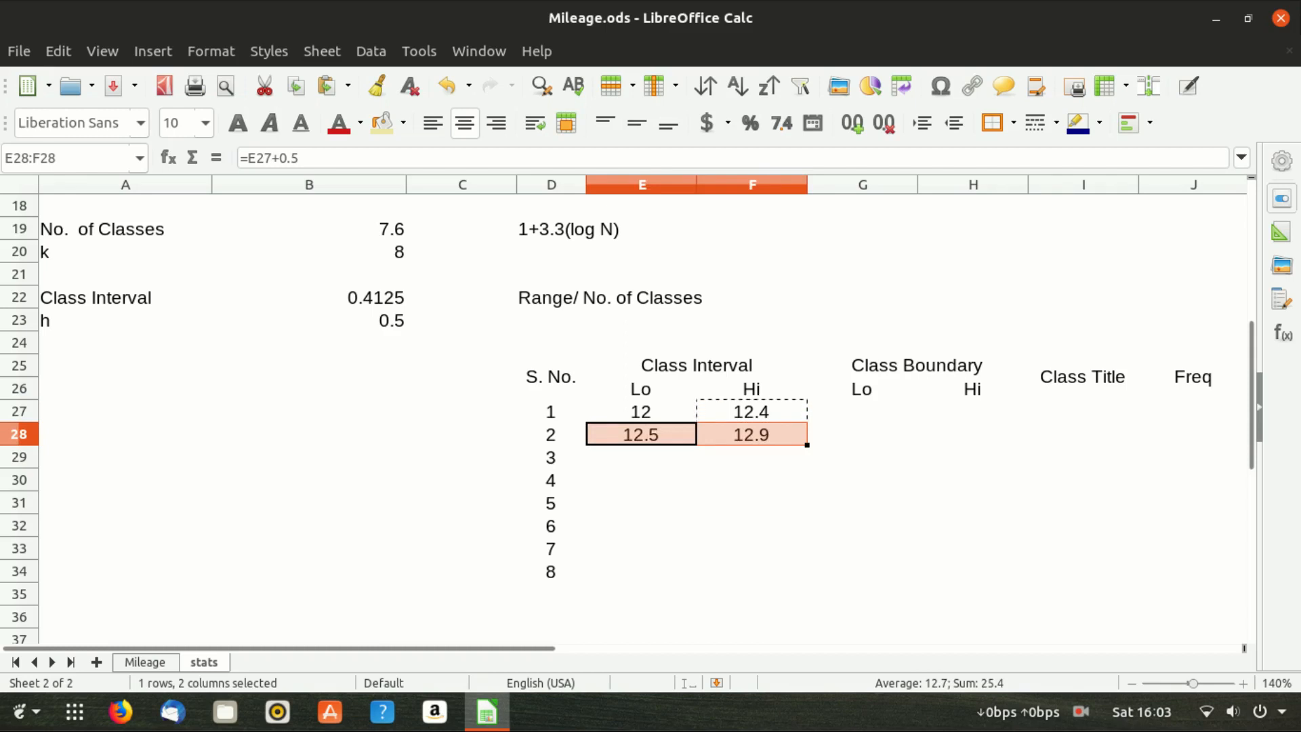
{"action": "key", "text": "shift+Down"}
{"action": "key", "text": "shift+Down"}
{"action": "key", "text": "shift+Down"}
{"action": "key", "text": "shift+Down"}
{"action": "key", "text": "shift+Down"}
{"action": "key", "text": "shift+Down"}
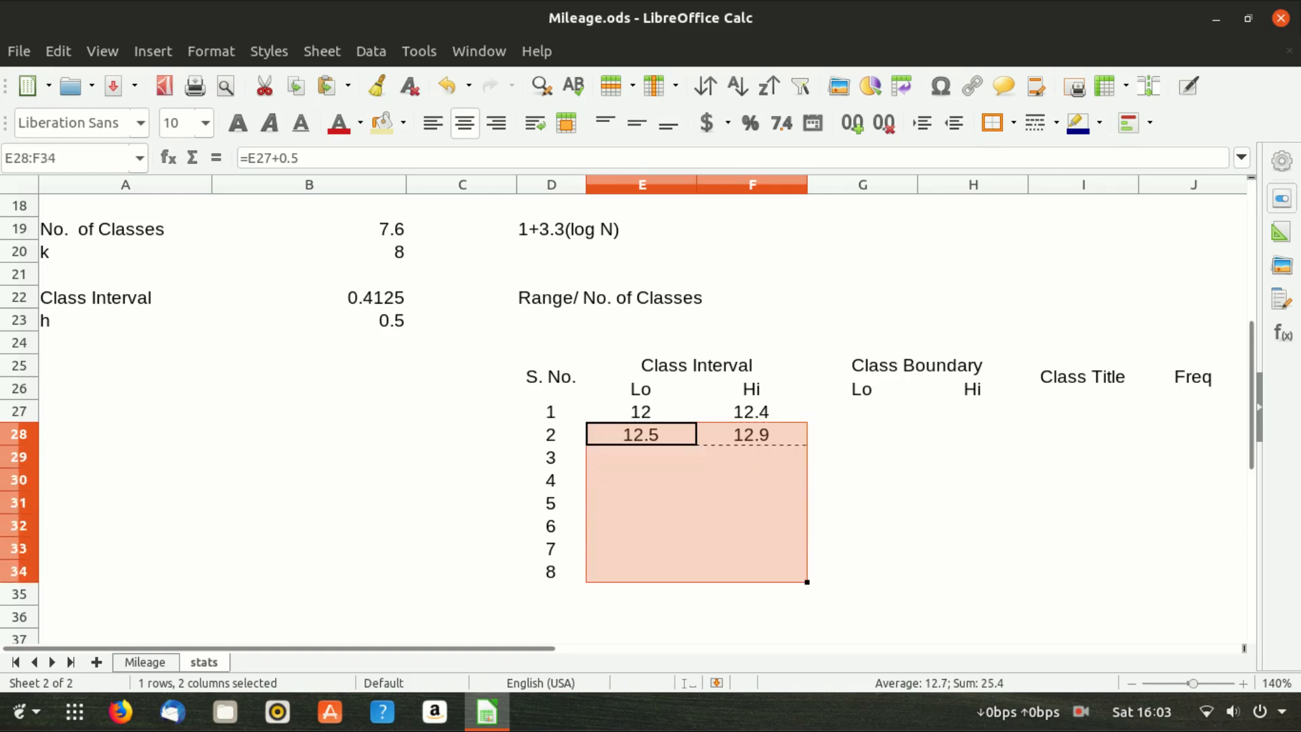
{"action": "key", "text": "ctrl+v"}
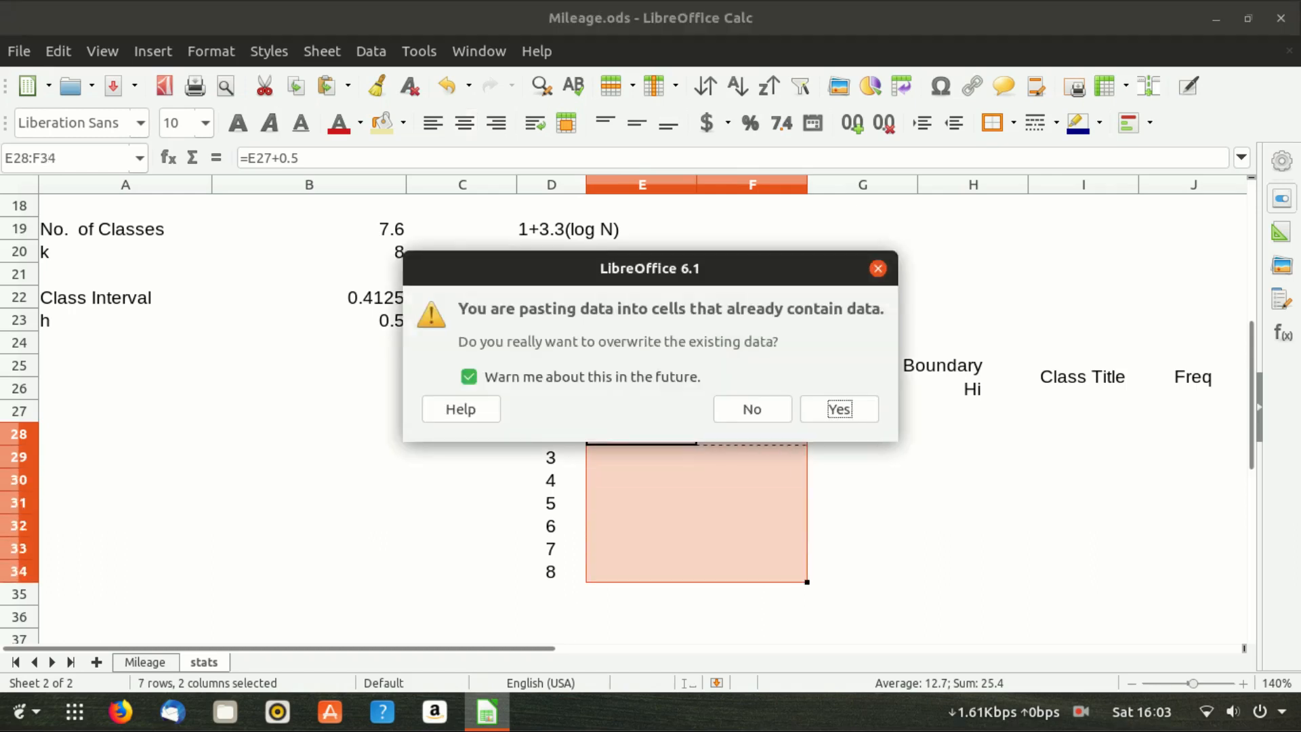
{"action": "left_click", "coordinate": [469, 377]}
{"action": "left_click", "coordinate": [839, 409]}
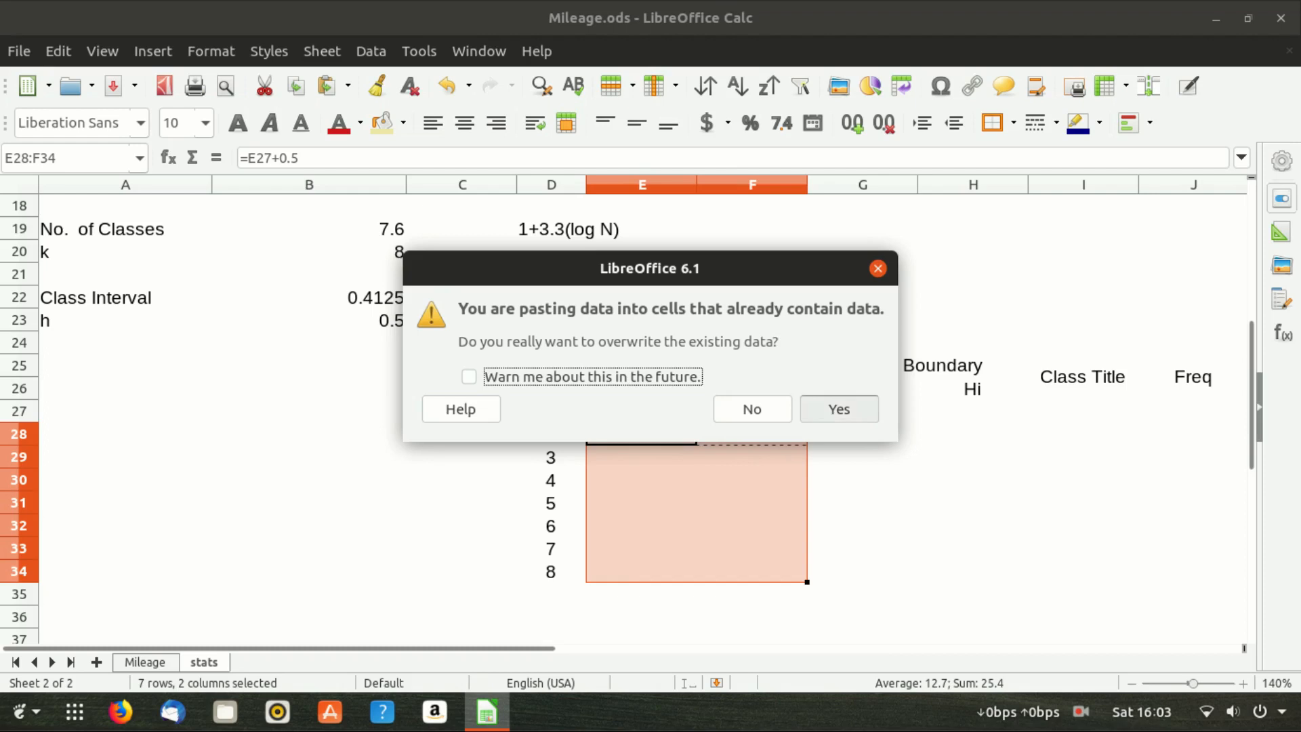
- Format all class interval limits in E27:F34 as numbers with one decimal place
{"action": "key", "text": "Up"}
{"action": "key", "text": "Up"}
{"action": "key", "text": "Down"}
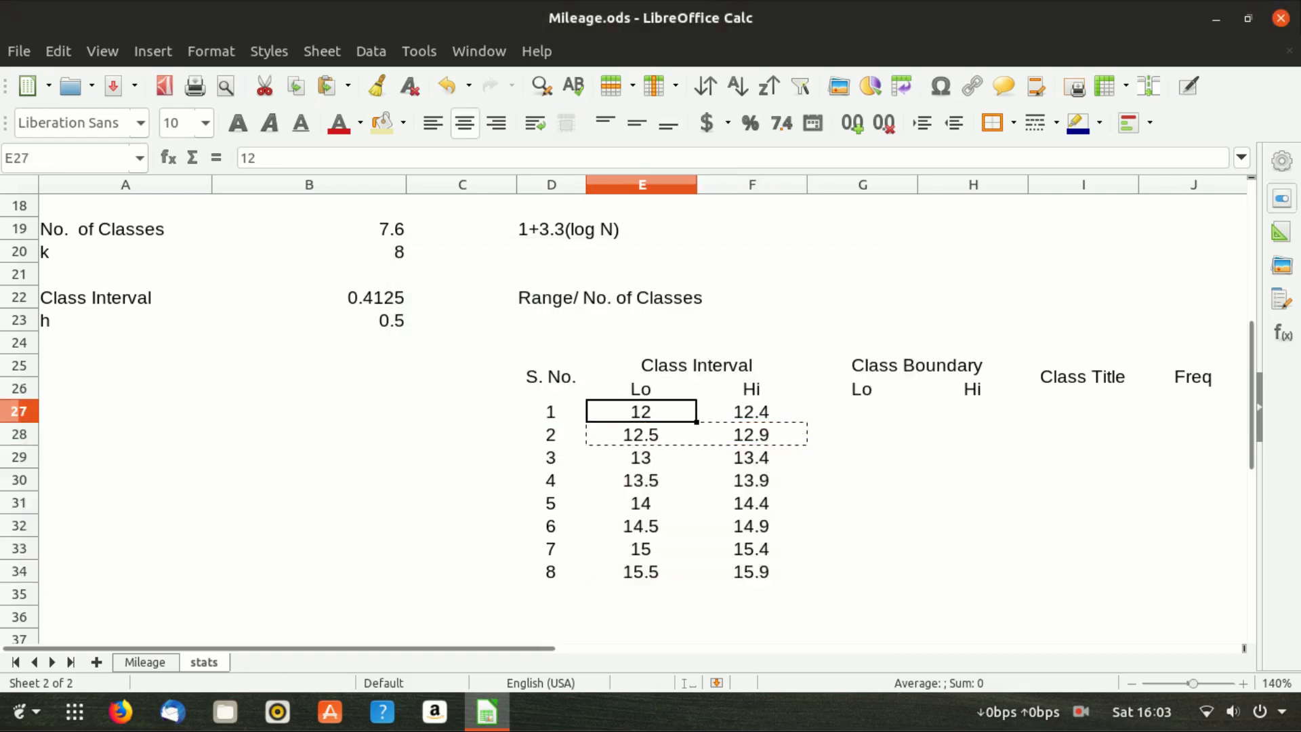
{"action": "key", "text": "shift+Right"}
{"action": "key", "text": "ctrl+shift+Down"}
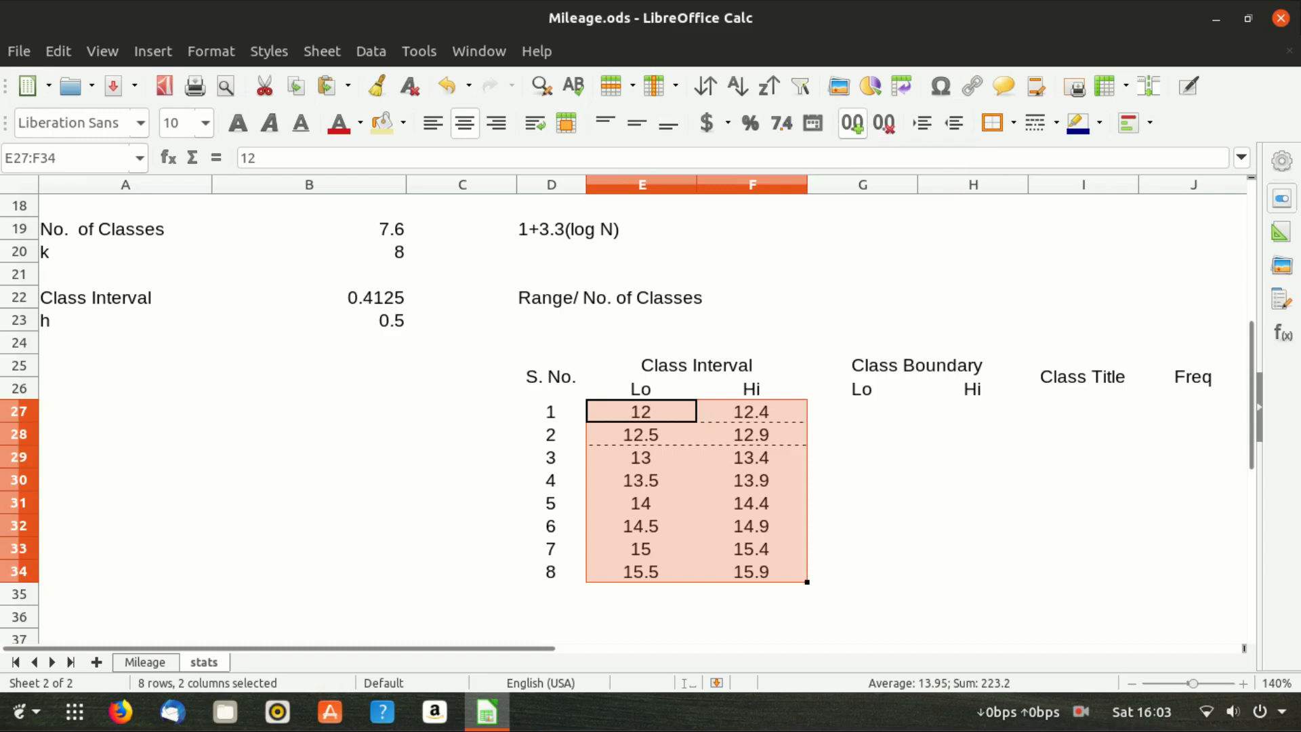
{"action": "left_click", "coordinate": [782, 123]}
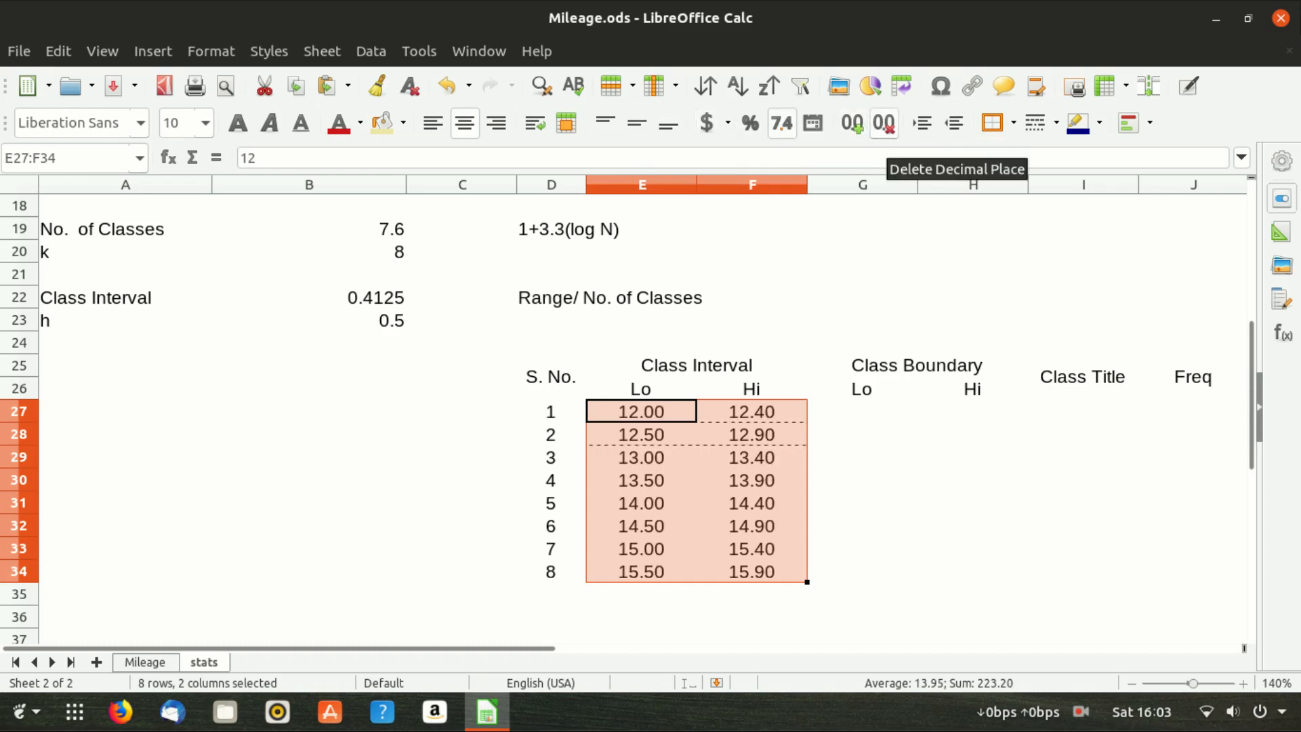
{"action": "left_click", "coordinate": [883, 124]}
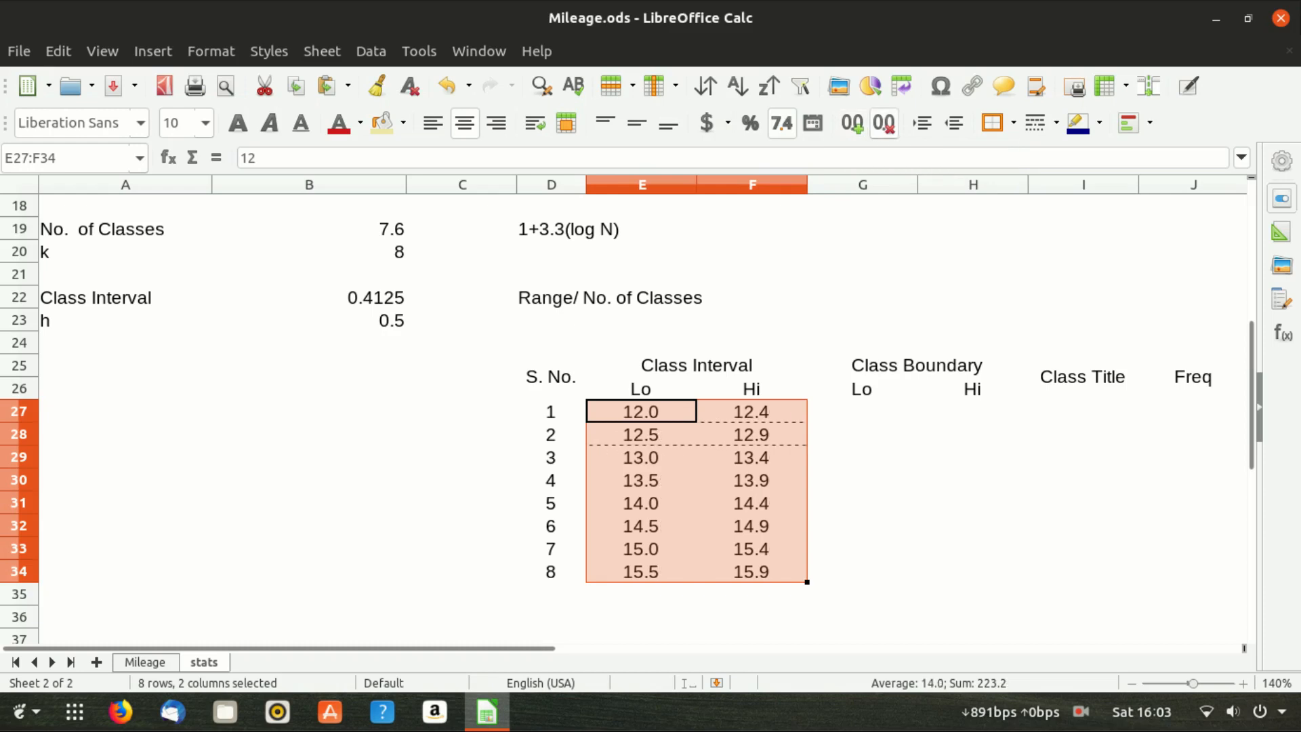
{"action": "left_click", "coordinate": [752, 457]}
- Set the width of the Class Interval and Class Boundary columns E to H to 0.6 inches
{"action": "key", "text": "Up"}
{"action": "key", "text": "Up"}
{"action": "key", "text": "Up"}
{"action": "key", "text": "Up"}
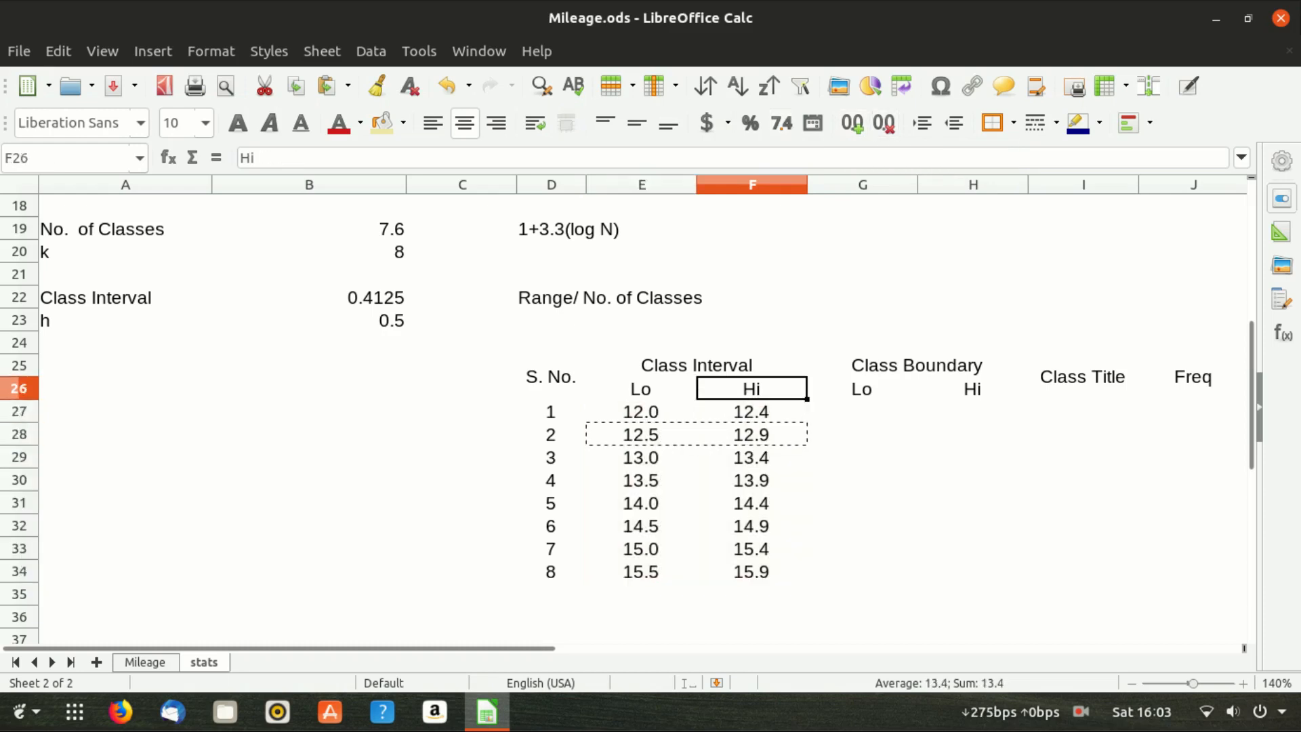
{"action": "key", "text": "Left"}
{"action": "key", "text": "Right"}
{"action": "key", "text": "Down"}
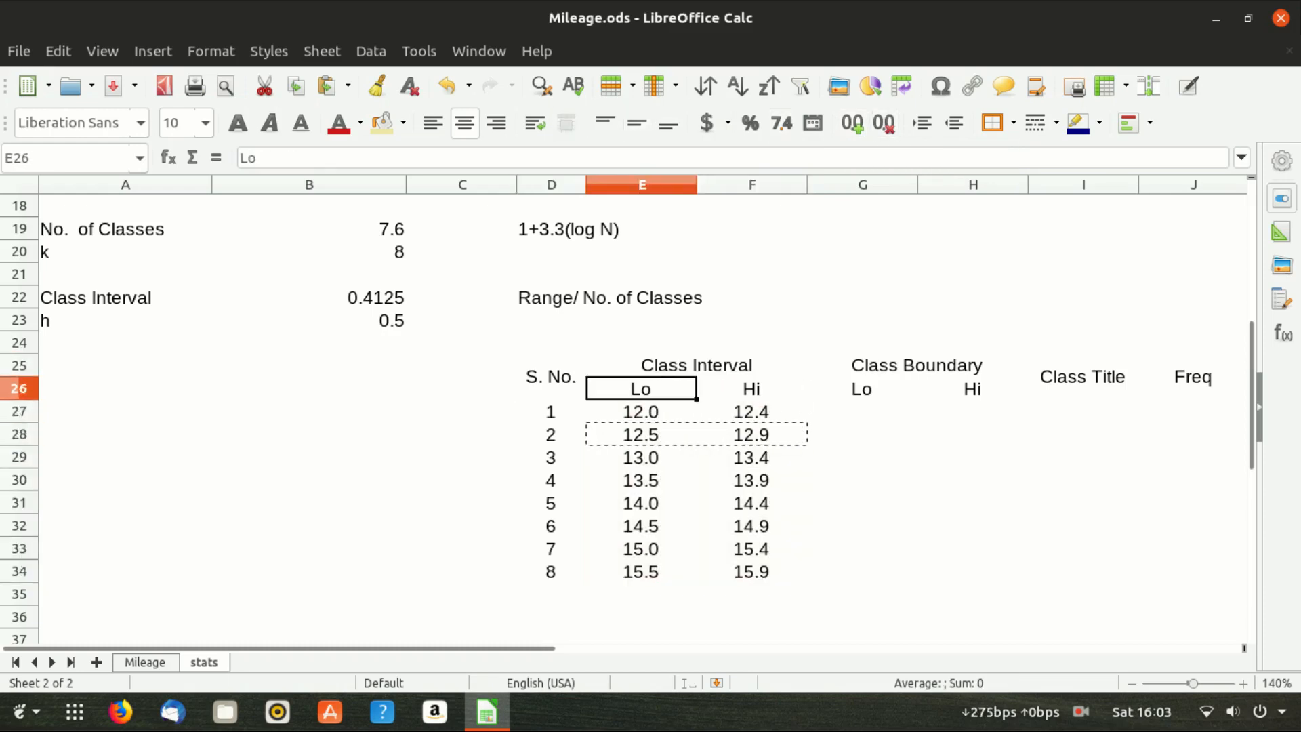
{"action": "key", "text": "shift+Right"}
{"action": "key", "text": "shift+Right"}
{"action": "key", "text": "shift+Right"}
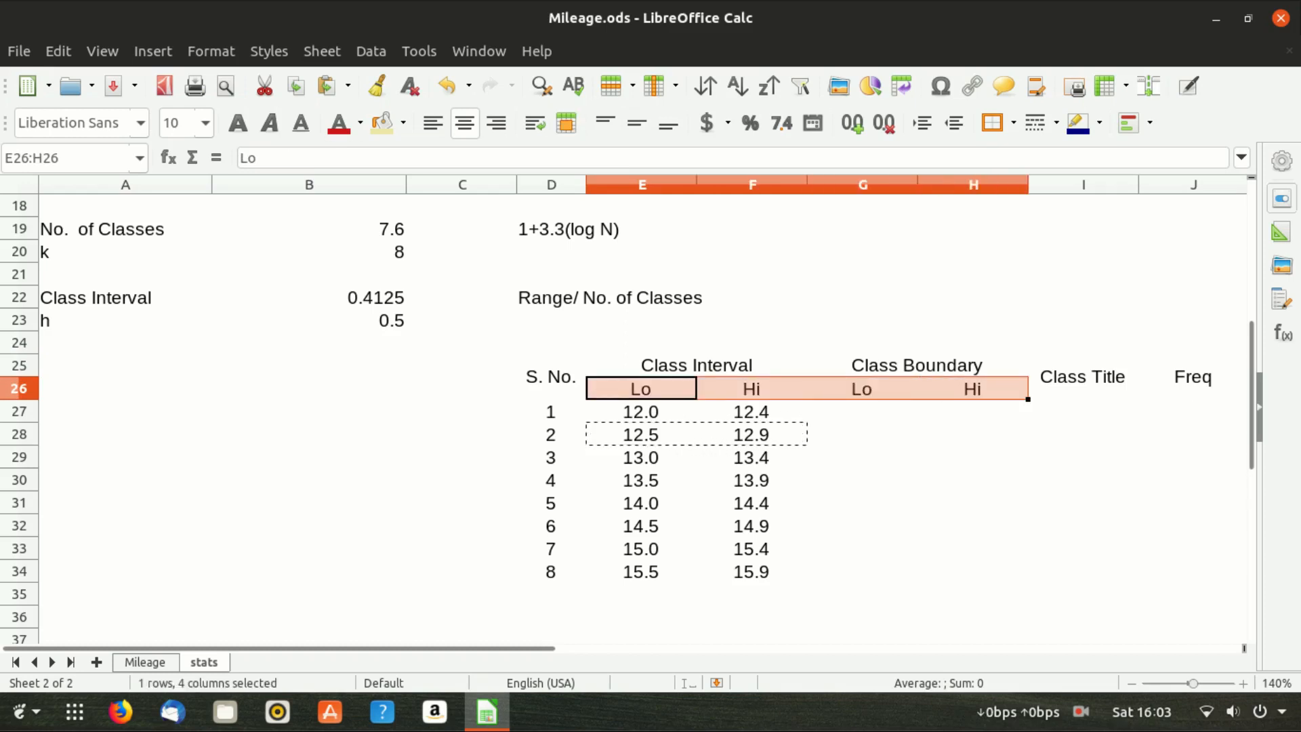
{"action": "key", "text": "alt+o"}
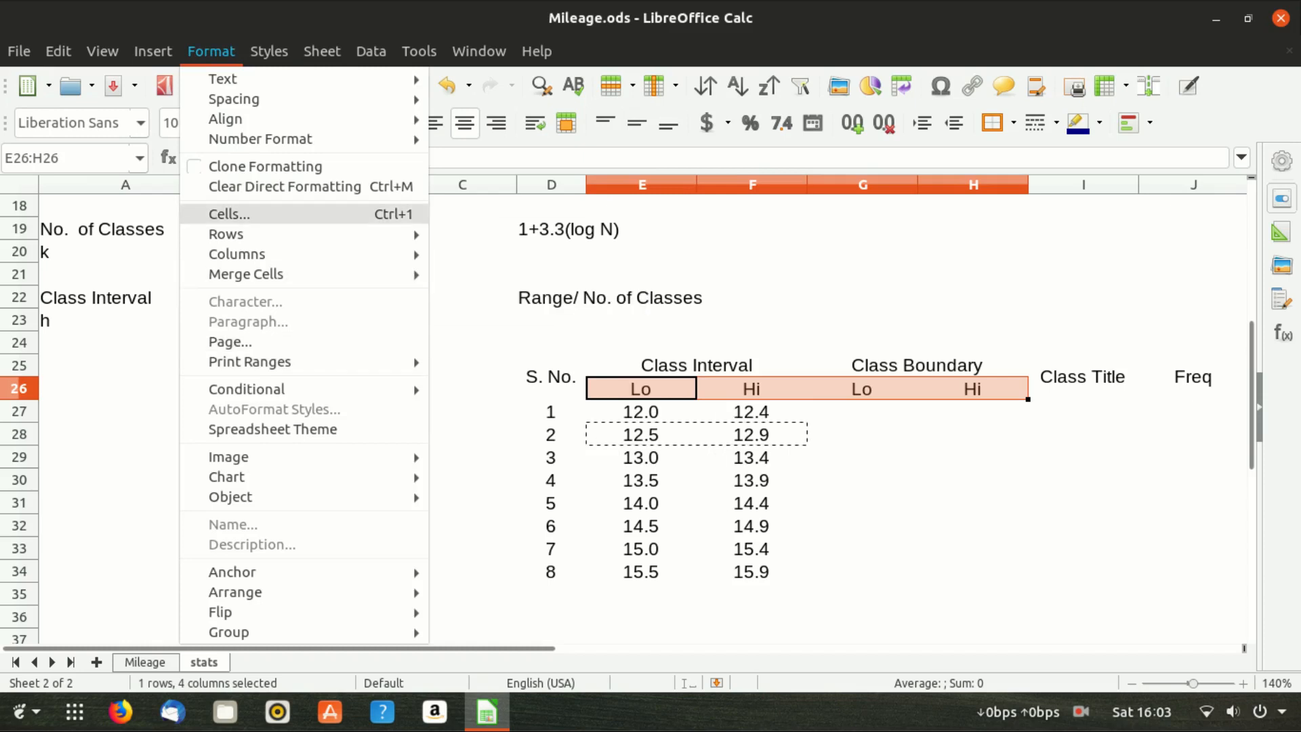
{"action": "mouse_move", "coordinate": [246, 275]}
{"action": "key", "text": "Up"}
{"action": "key", "text": "Right"}
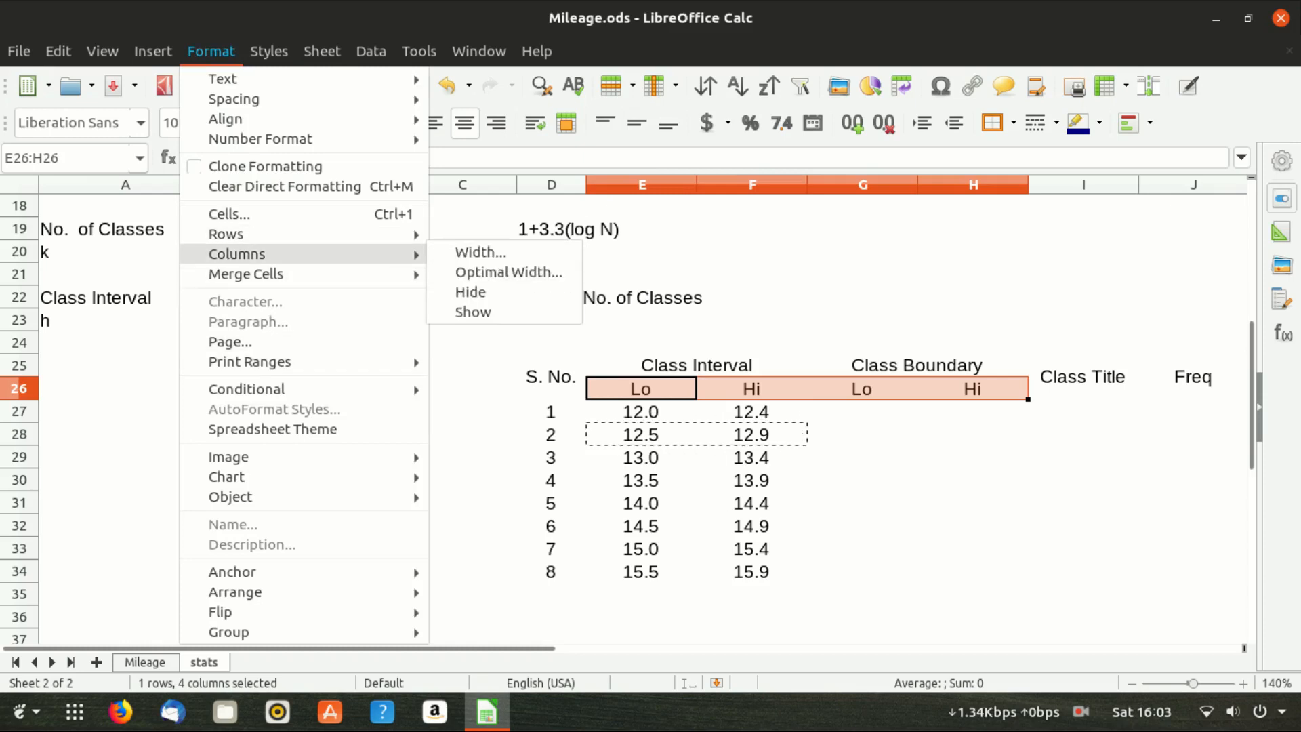
{"action": "key", "text": "Return"}
{"action": "key", "text": "shift+Right"}
{"action": "key", "text": "shift+Right"}
{"action": "key", "text": "shift+Right"}
{"action": "key", "text": "shift+Right"}
{"action": "type", "text": "0.6"}
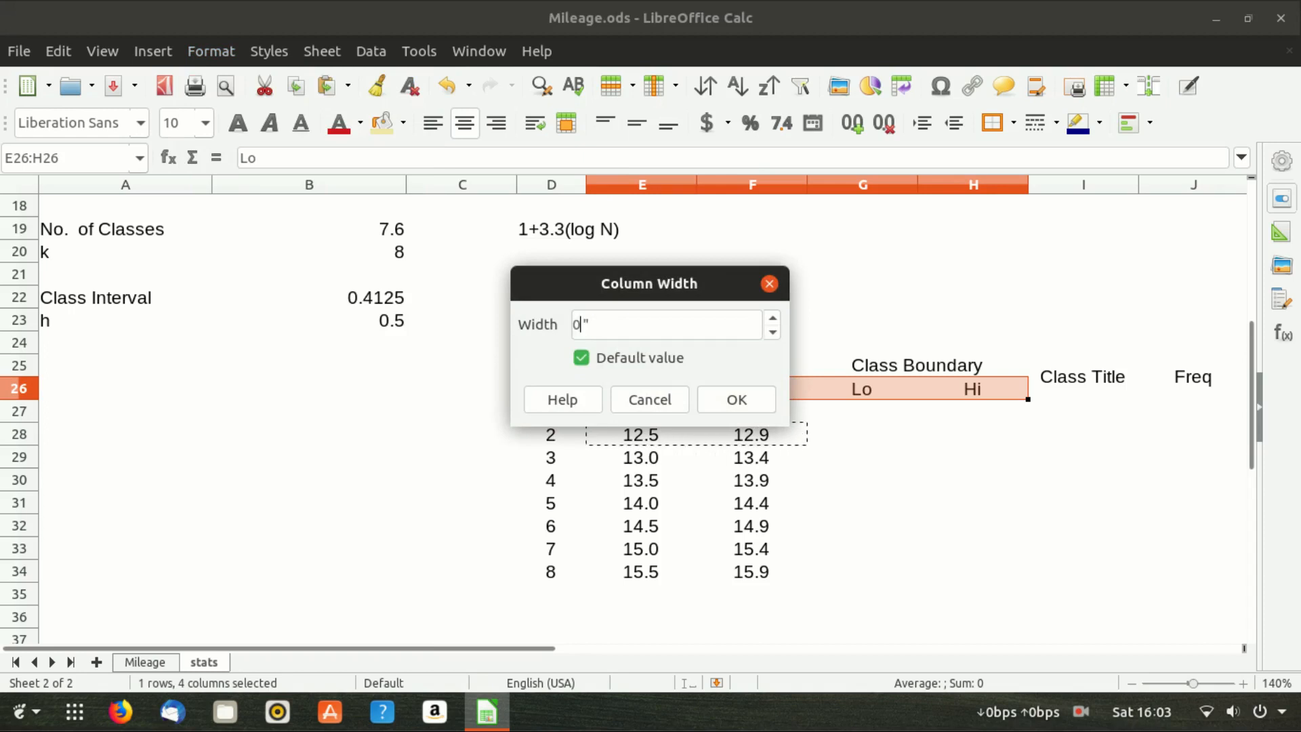
{"action": "key", "text": "Return"}
{"action": "key", "text": "Down"}
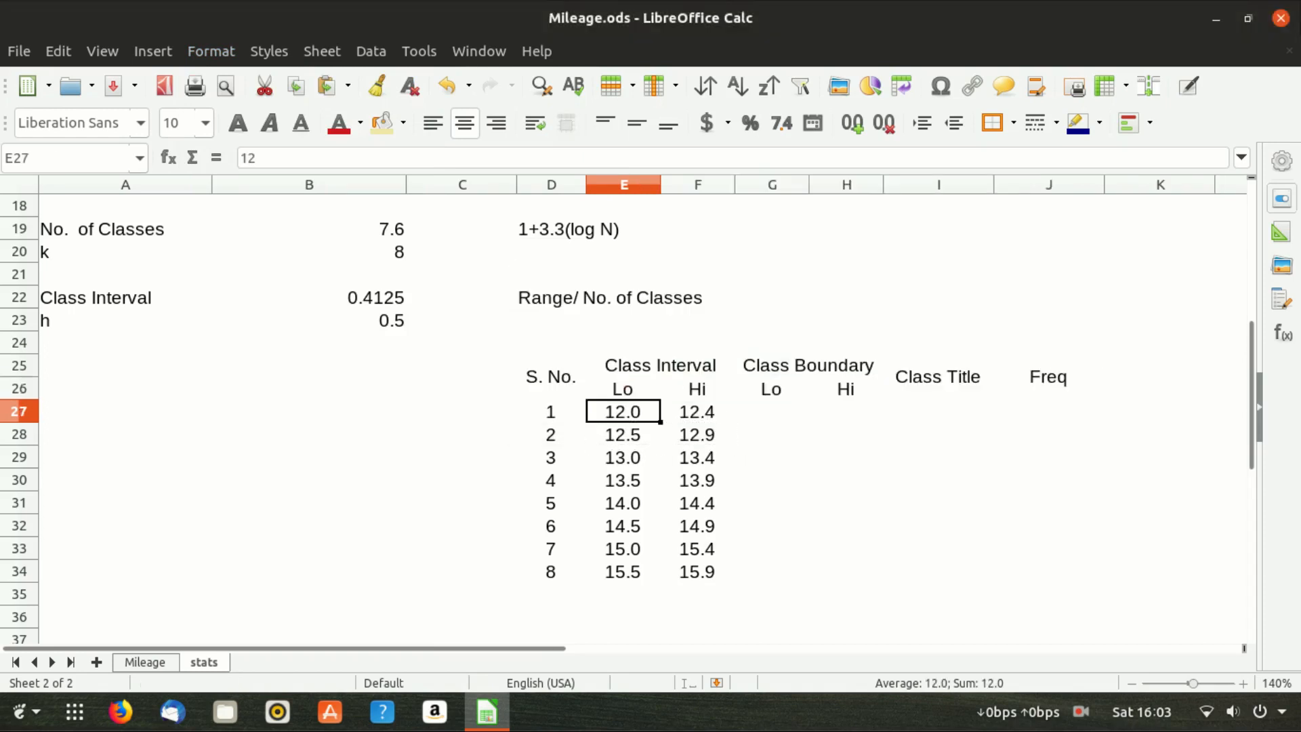
- Enter the formula =E27-0.05 in G27 for the first class's lower boundary
{"action": "key", "text": "Up"}
{"action": "key", "text": "Right"}
{"action": "key", "text": "Right"}
{"action": "key", "text": "Right"}
{"action": "key", "text": "Down"}
{"action": "key", "text": "Left"}
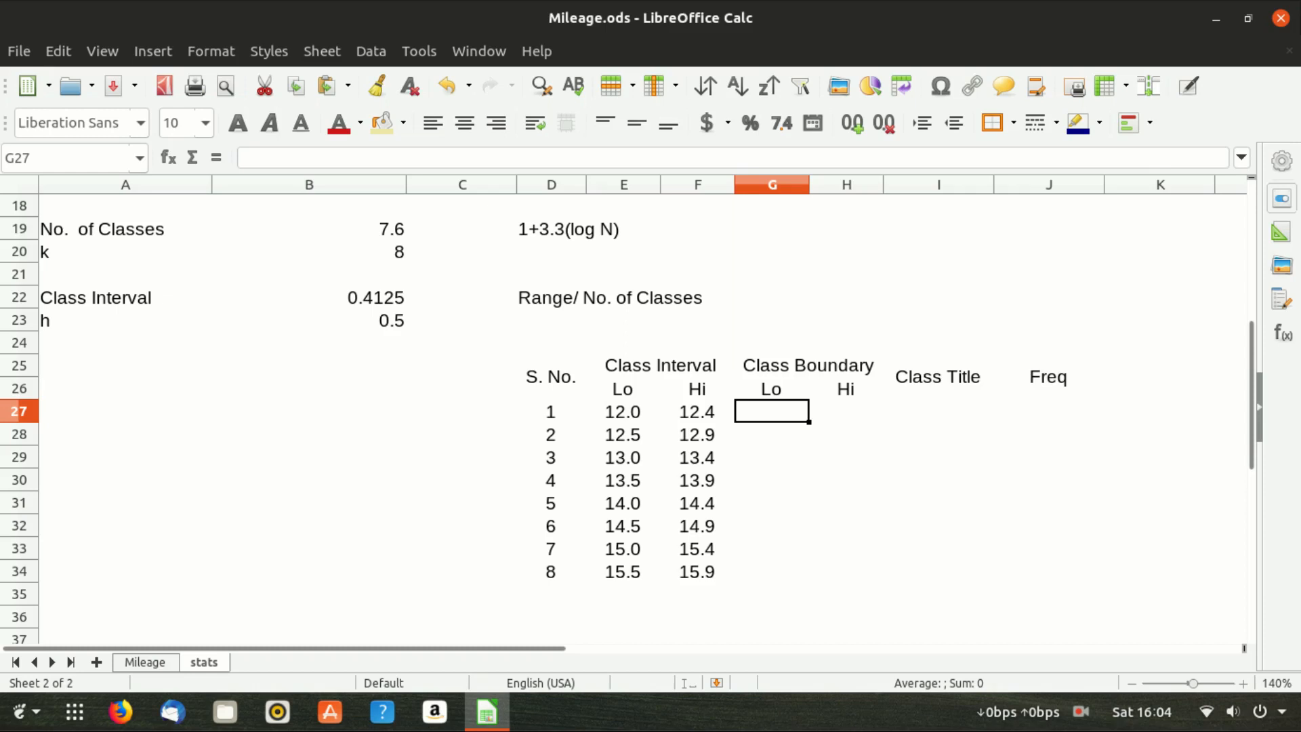
{"action": "type", "text": "="}
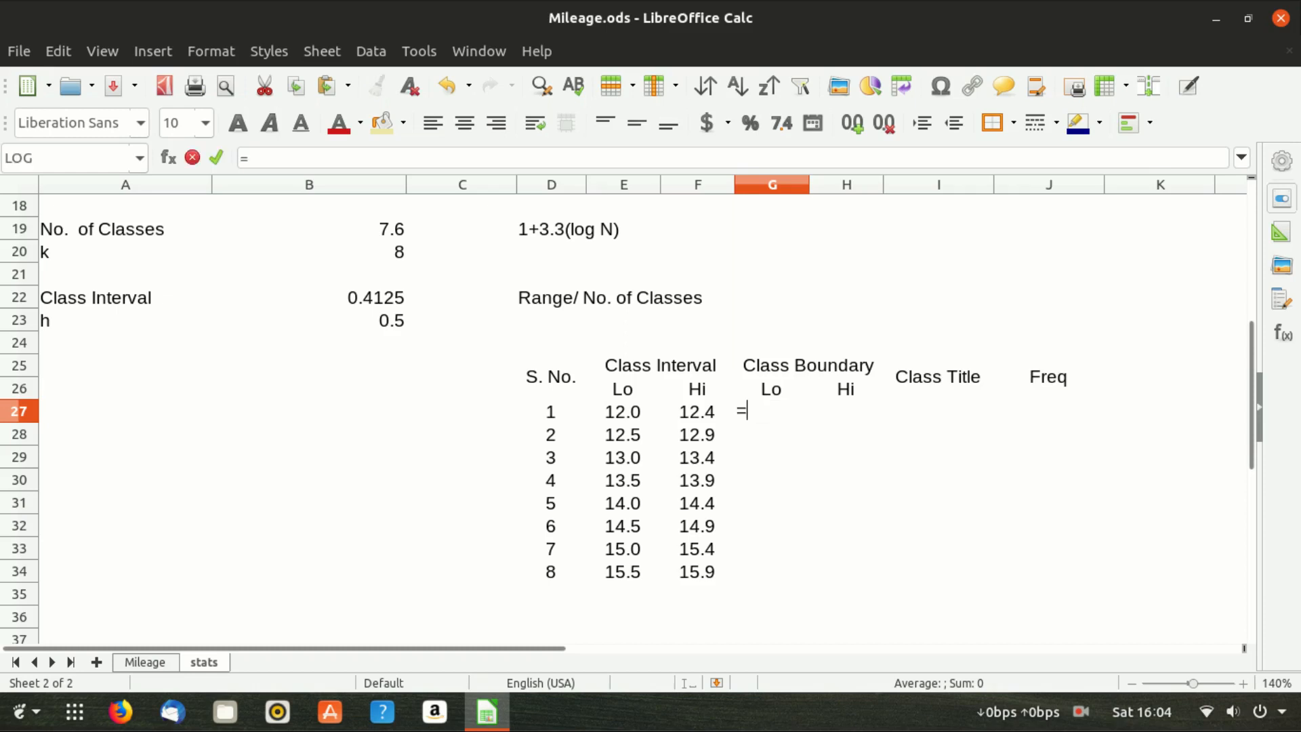
{"action": "key", "text": "Left"}
{"action": "key", "text": "Left"}
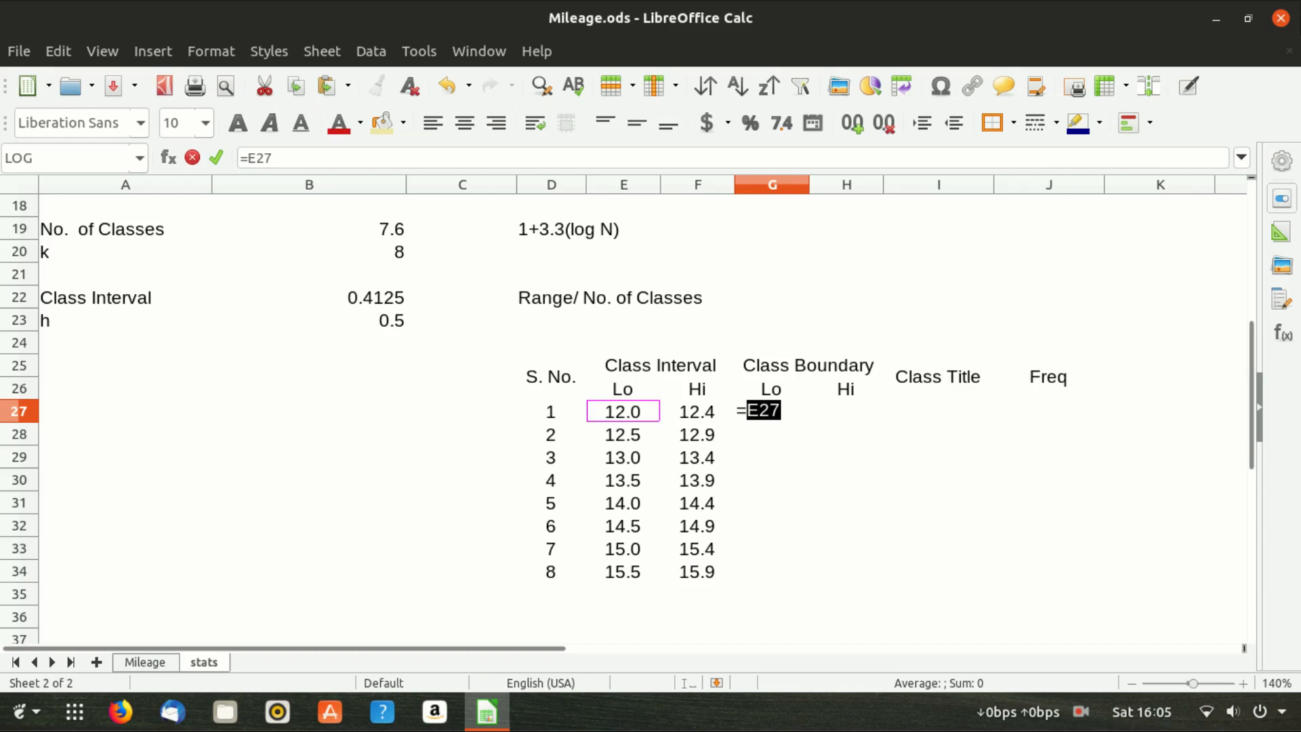
{"action": "type", "text": "-"}
{"action": "type", "text": "0.05"}
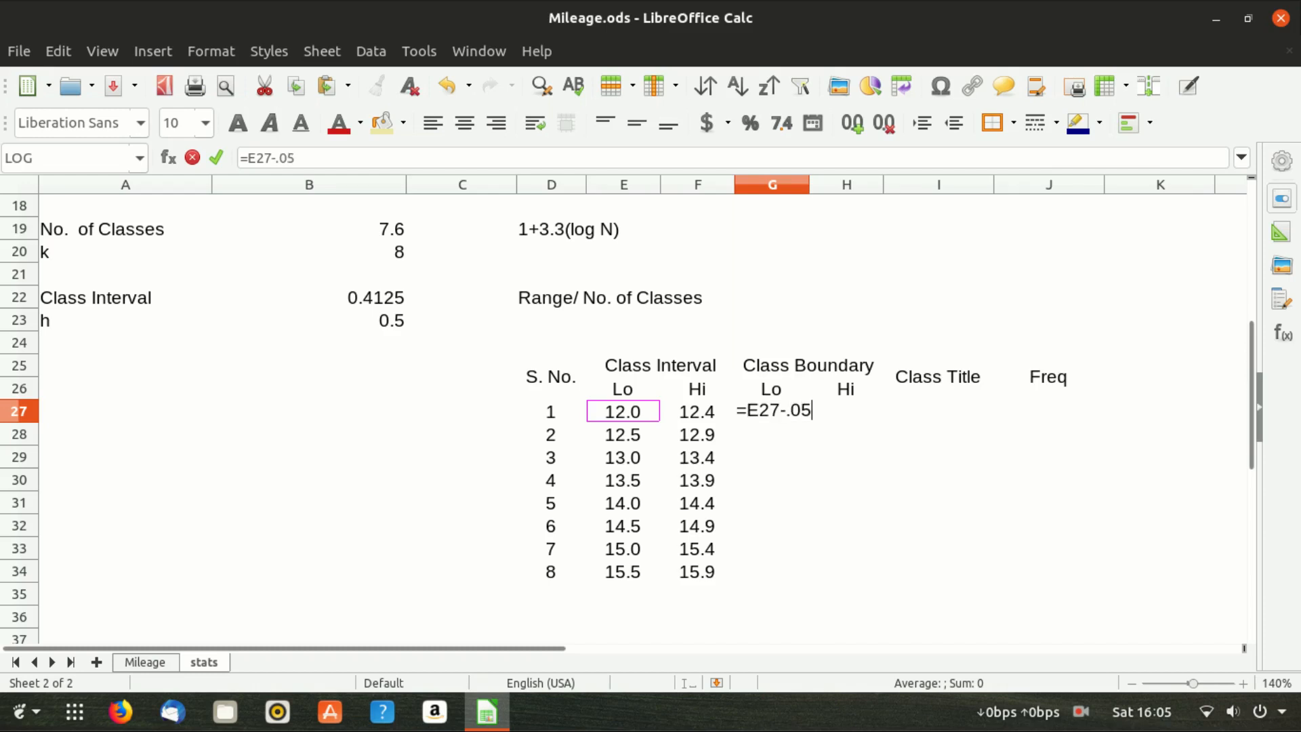
{"action": "key", "text": "Return"}
{"action": "left_click", "coordinate": [772, 411]}
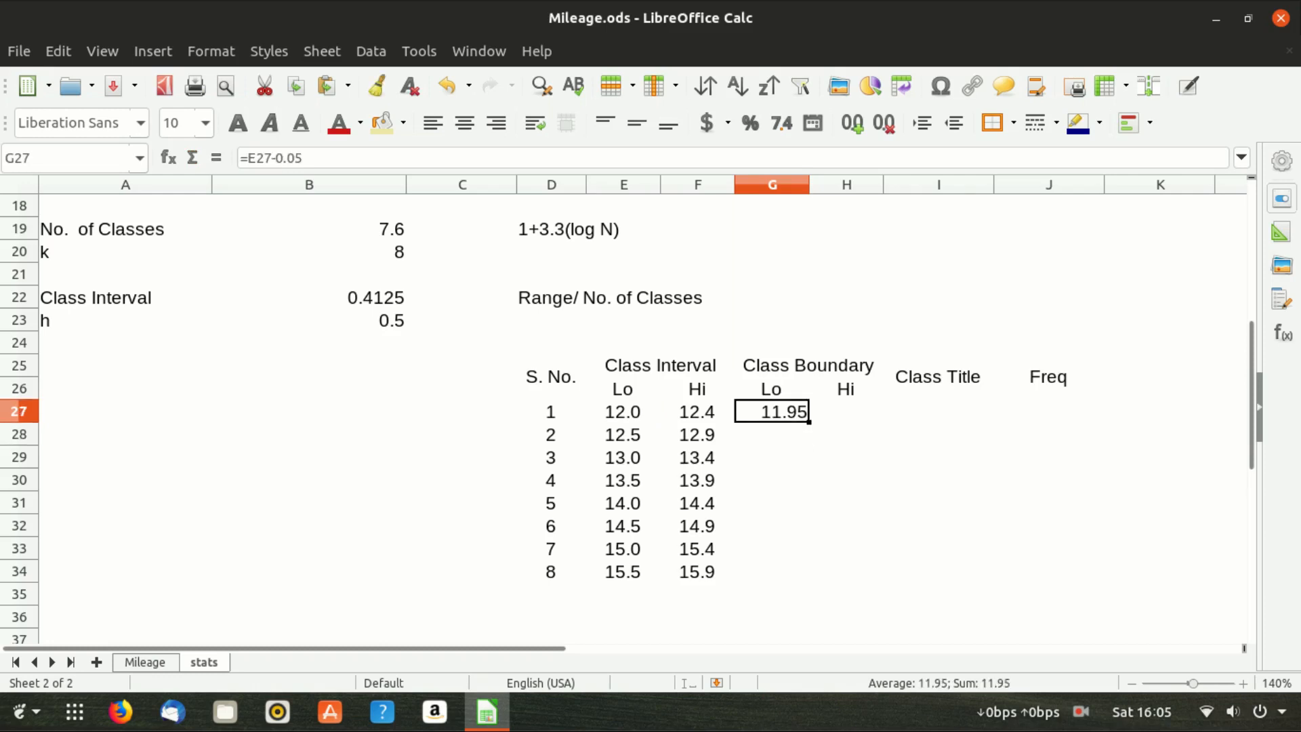
- Enter the formula =F27+.05 in H27 for the first class's upper boundary
{"action": "left_click", "coordinate": [846, 411]}
{"action": "type", "text": "="}
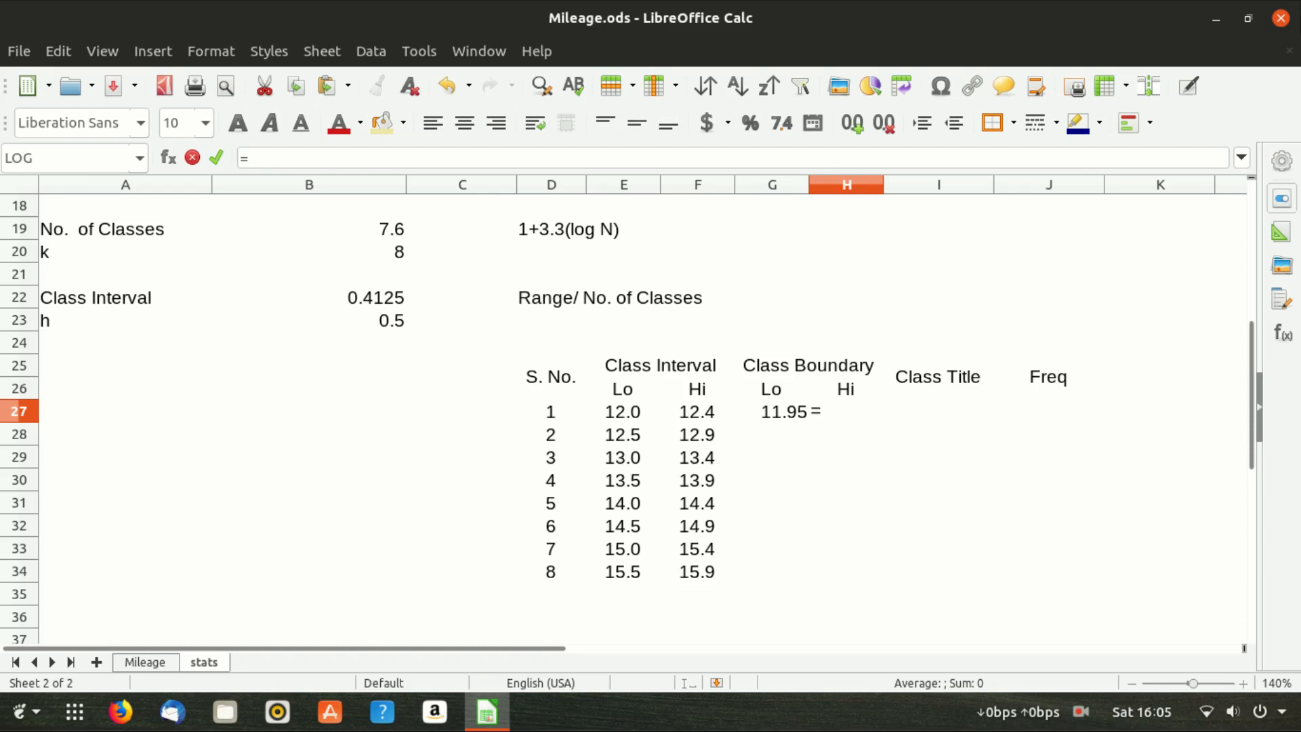
{"action": "key", "text": "Left"}
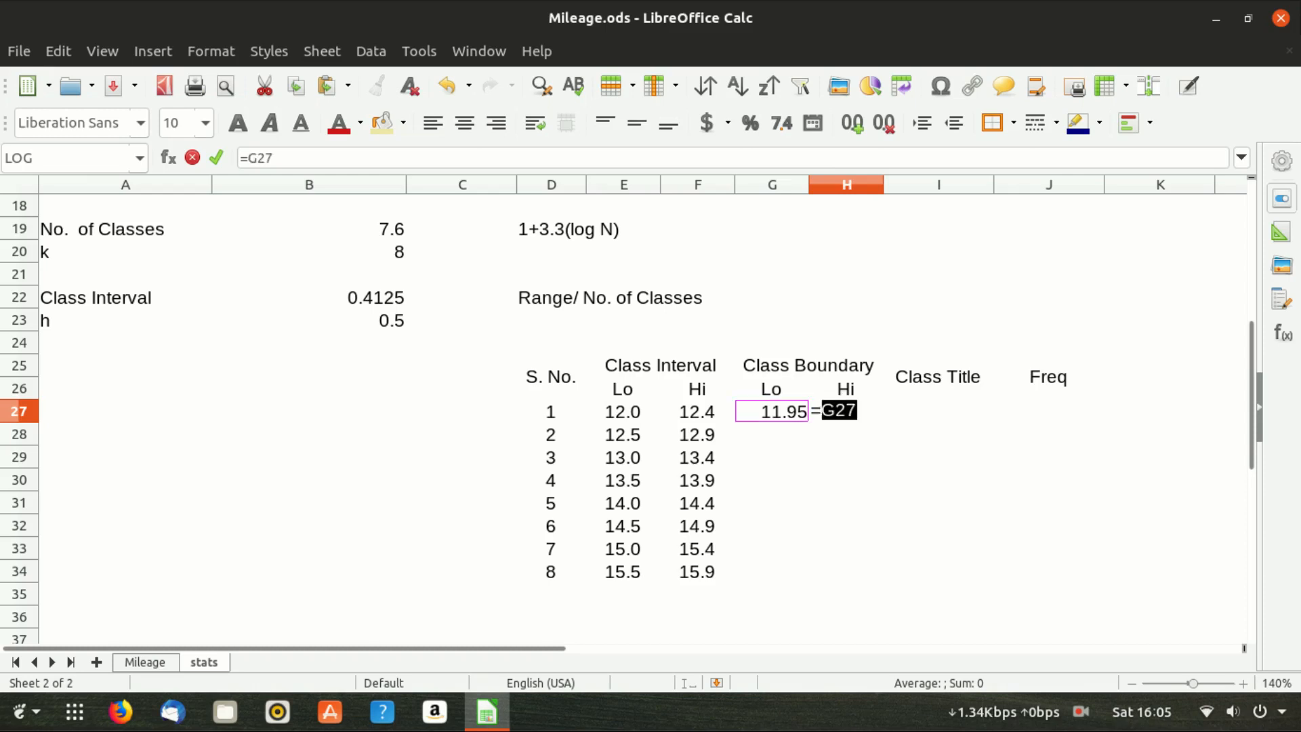
{"action": "key", "text": "Left"}
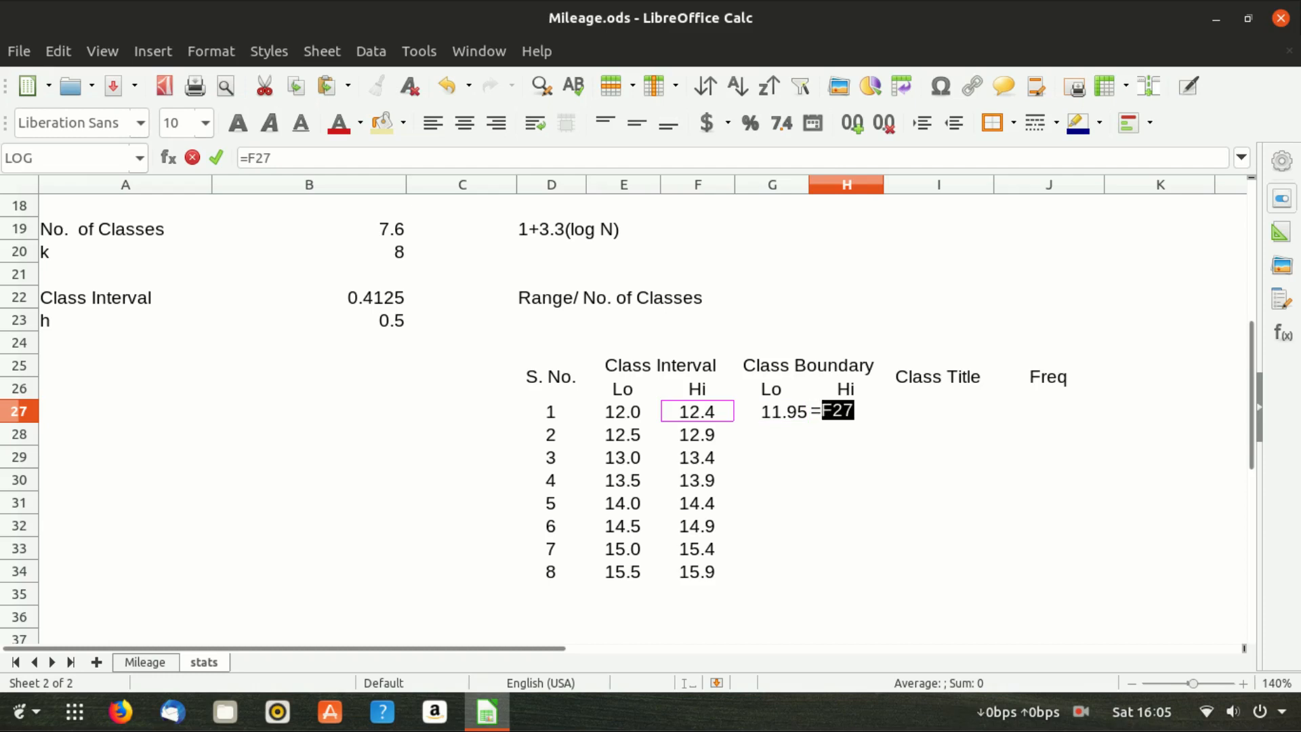
{"action": "type", "text": "+.05"}
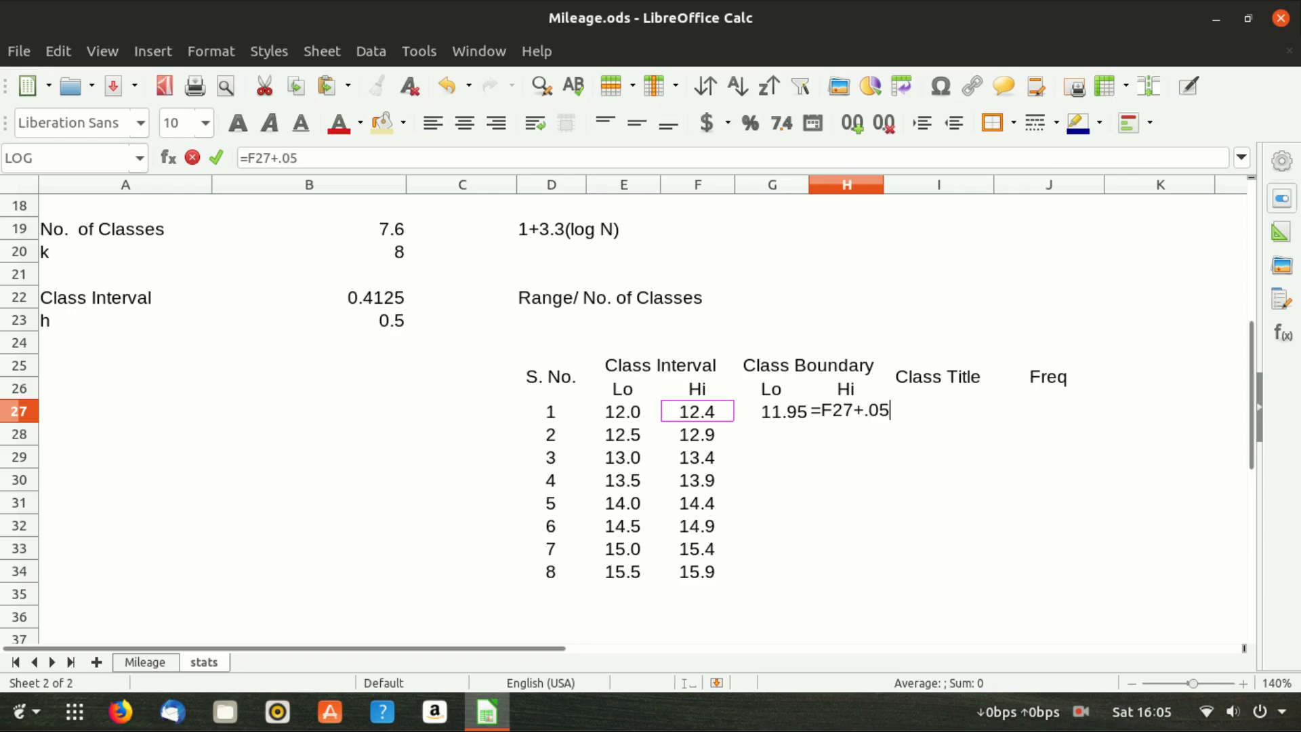
{"action": "key", "text": "Return"}
- Copy the first class's boundary formulas G27:H27 into G27:H34 for all eight classes
{"action": "key", "text": "Up"}
{"action": "key", "text": "Left"}
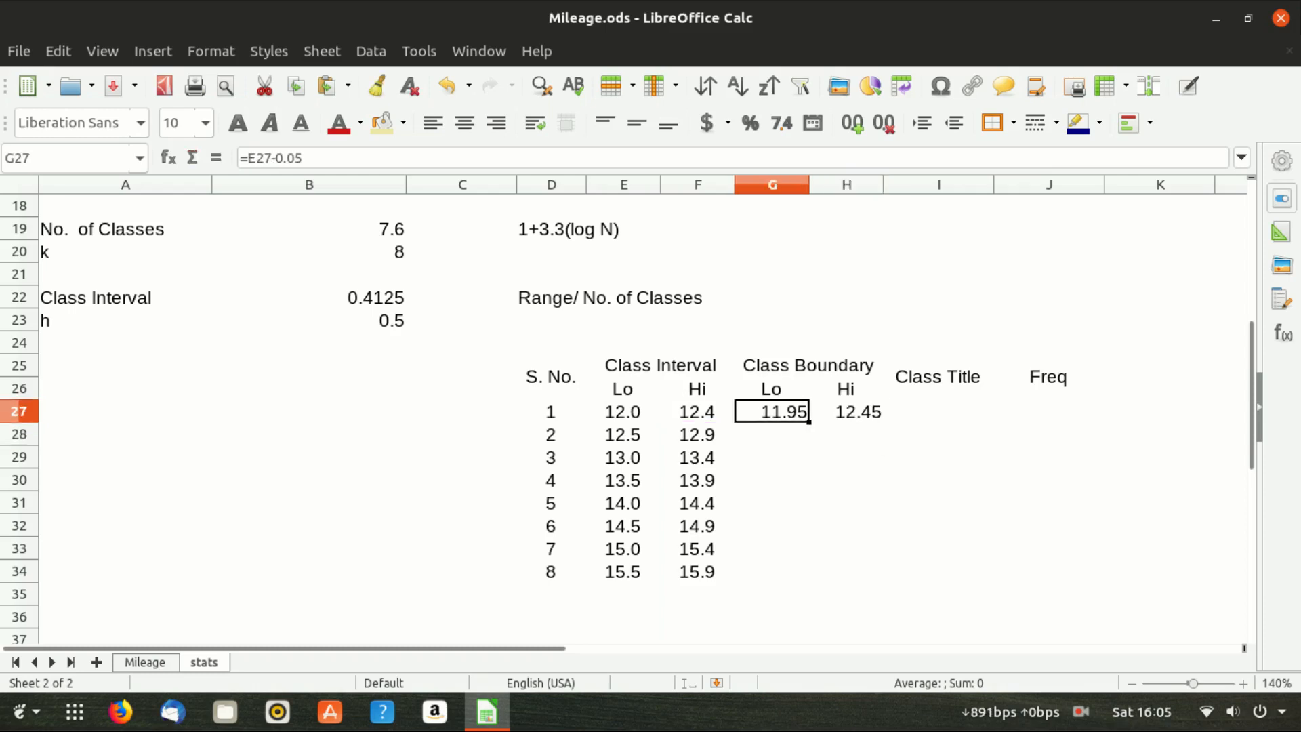
{"action": "key", "text": "shift+Right"}
{"action": "key", "text": "ctrl+c"}
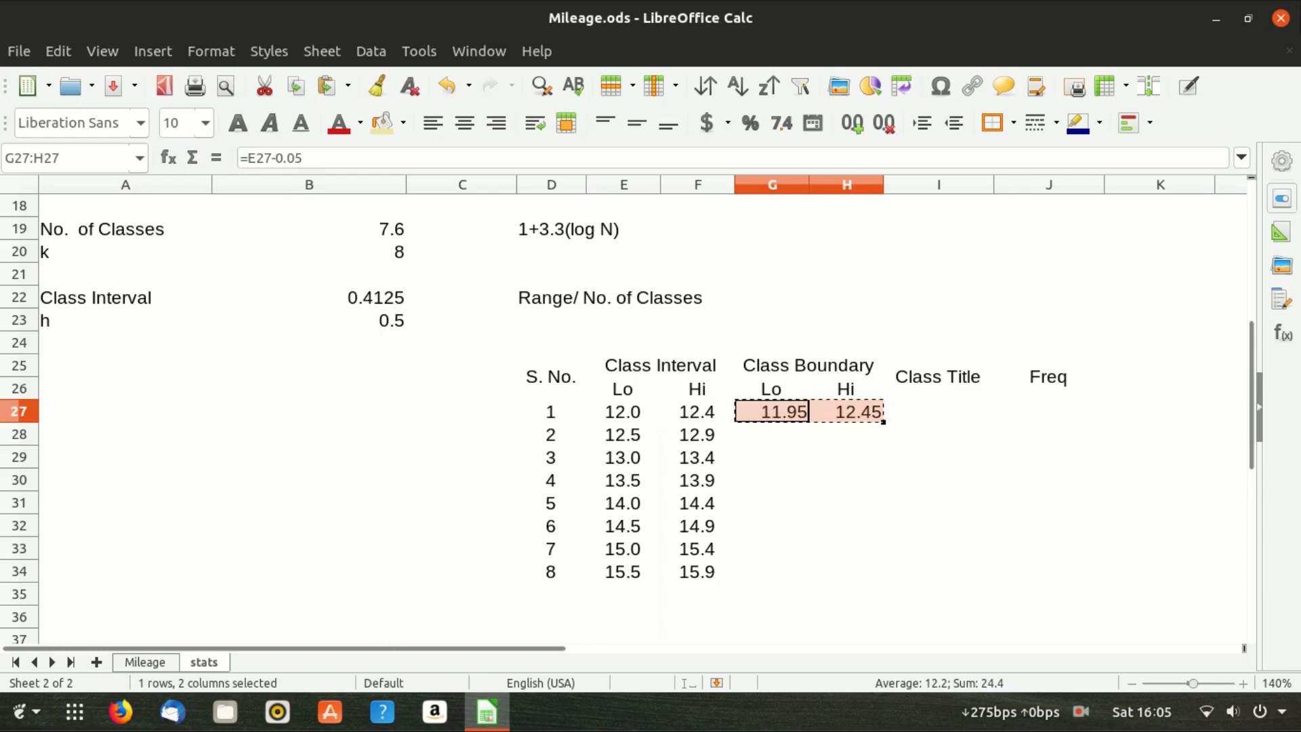
{"action": "key", "text": "shift+Down"}
{"action": "key", "text": "shift+Down"}
{"action": "key", "text": "shift+Down"}
{"action": "key", "text": "shift+Down"}
{"action": "key", "text": "shift+Down"}
{"action": "key", "text": "shift+Down"}
{"action": "key", "text": "shift+Down"}
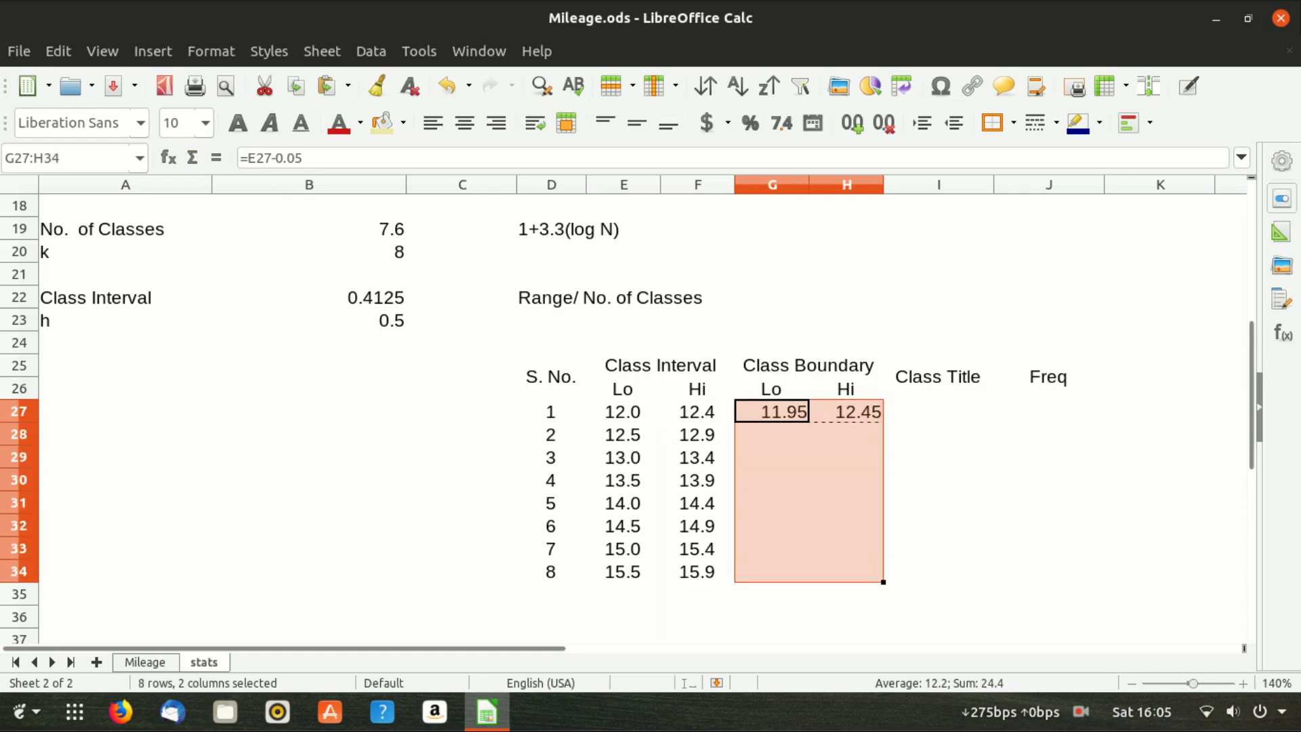
{"action": "key", "text": "ctrl+v"}
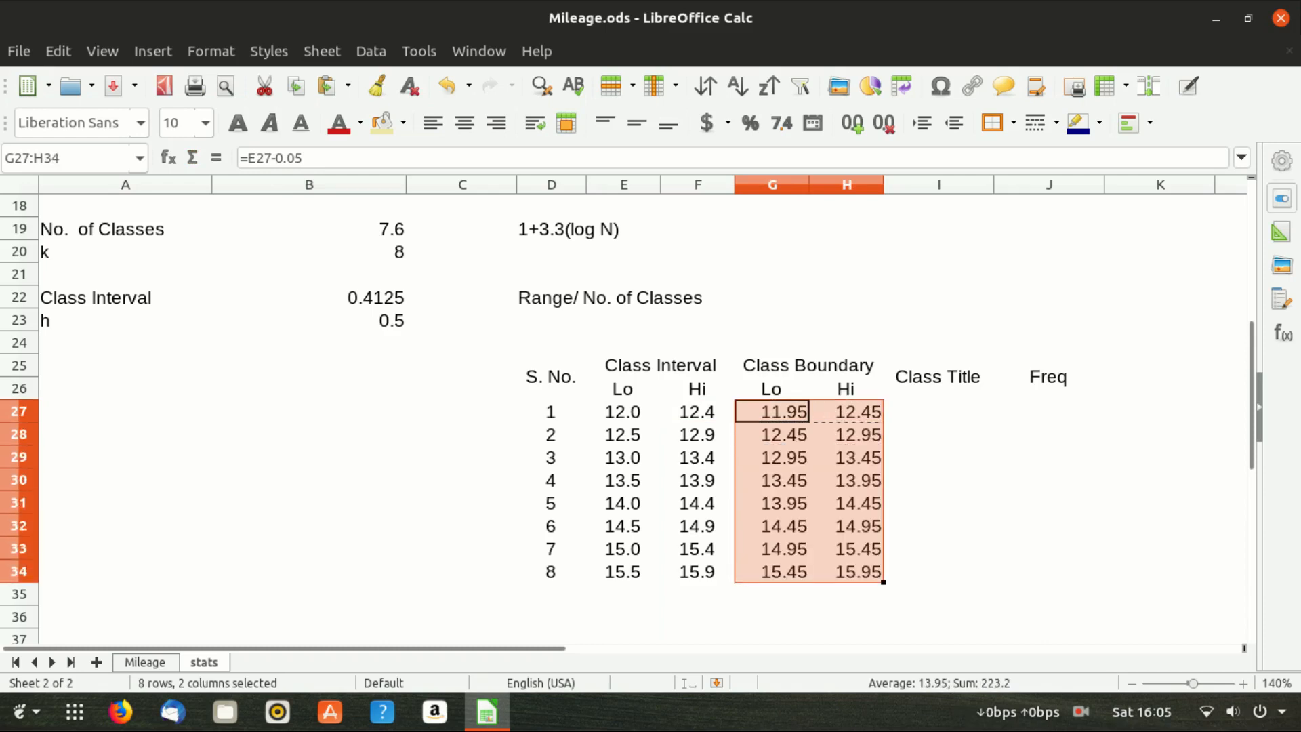
- Center the class boundary subheadings and values in G26:H34 horizontally
{"action": "key", "text": "Up"}
{"action": "key", "text": "shift+Right"}
{"action": "key", "text": "ctrl+shift+Down"}
{"action": "key", "text": "ctrl+e"}
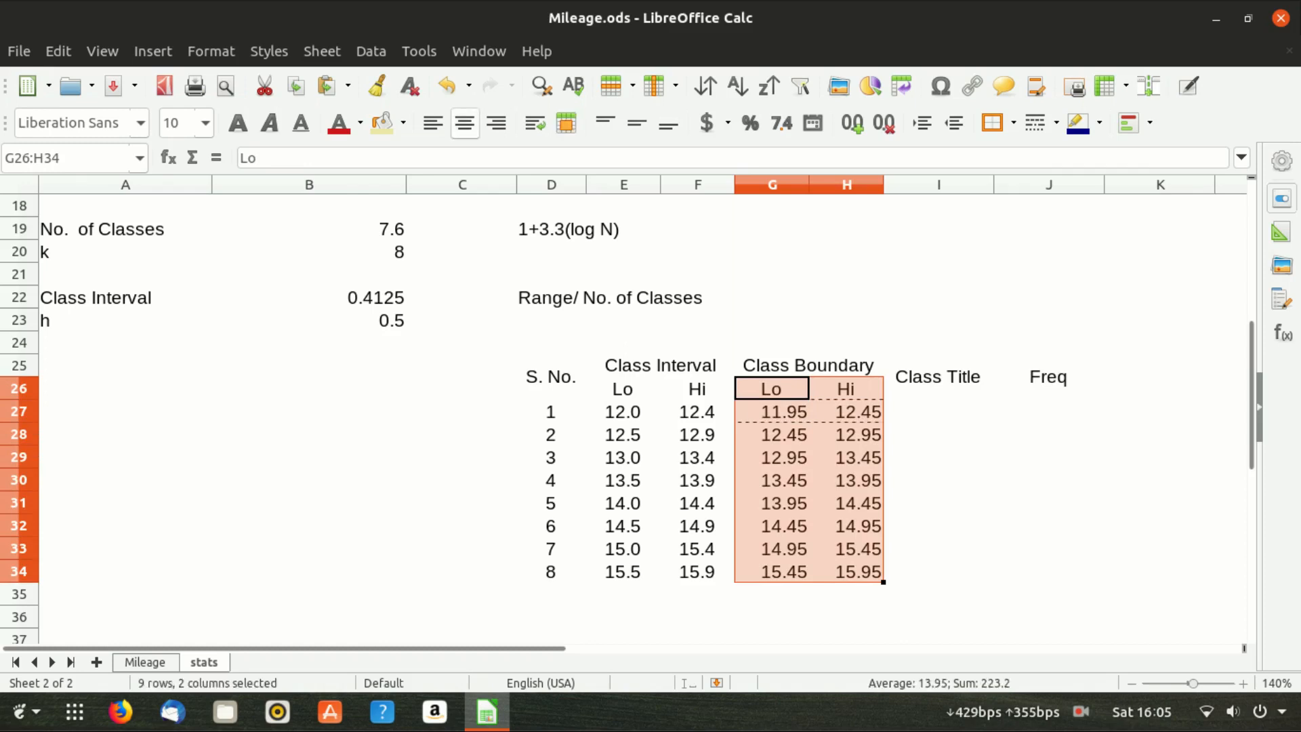
{"action": "key", "text": "Up"}
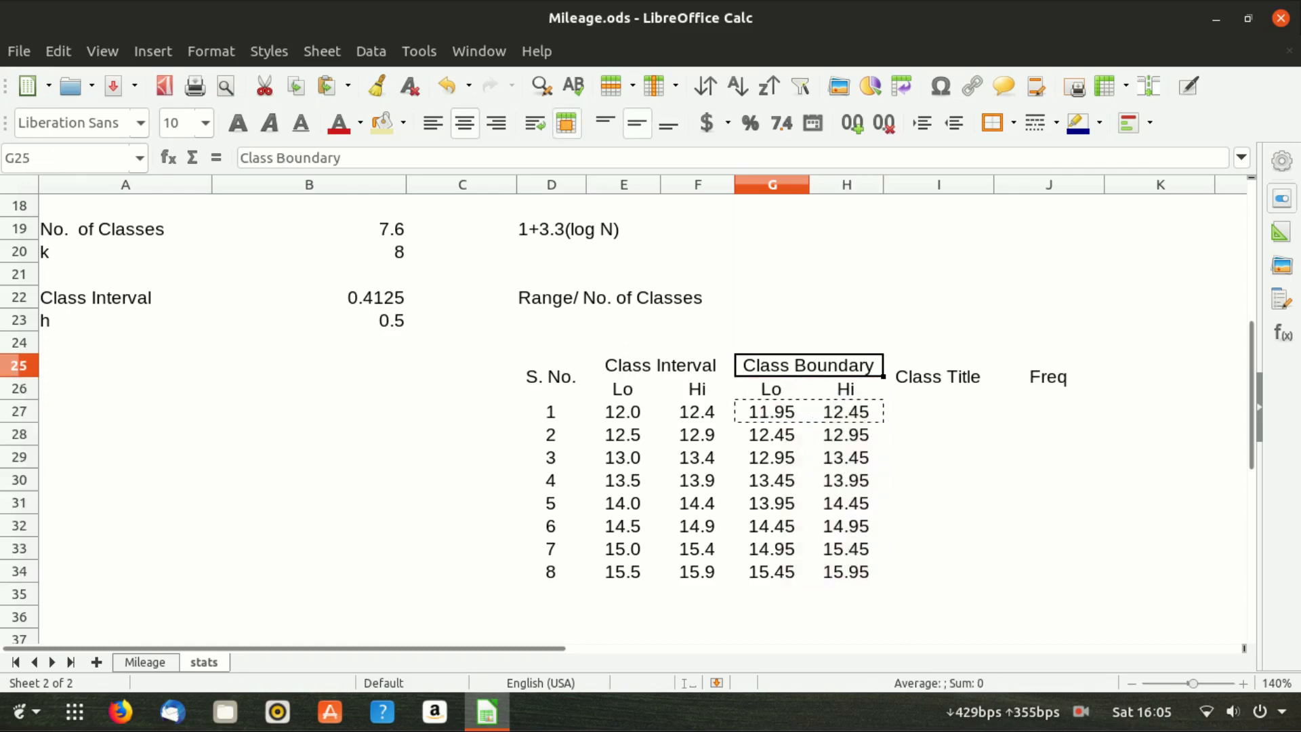
{"action": "key", "text": "Right"}
{"action": "key", "text": "Down"}
{"action": "key", "text": "Down"}
{"action": "key", "text": "Up"}
{"action": "key", "text": "Left"}
{"action": "key", "text": "Left"}
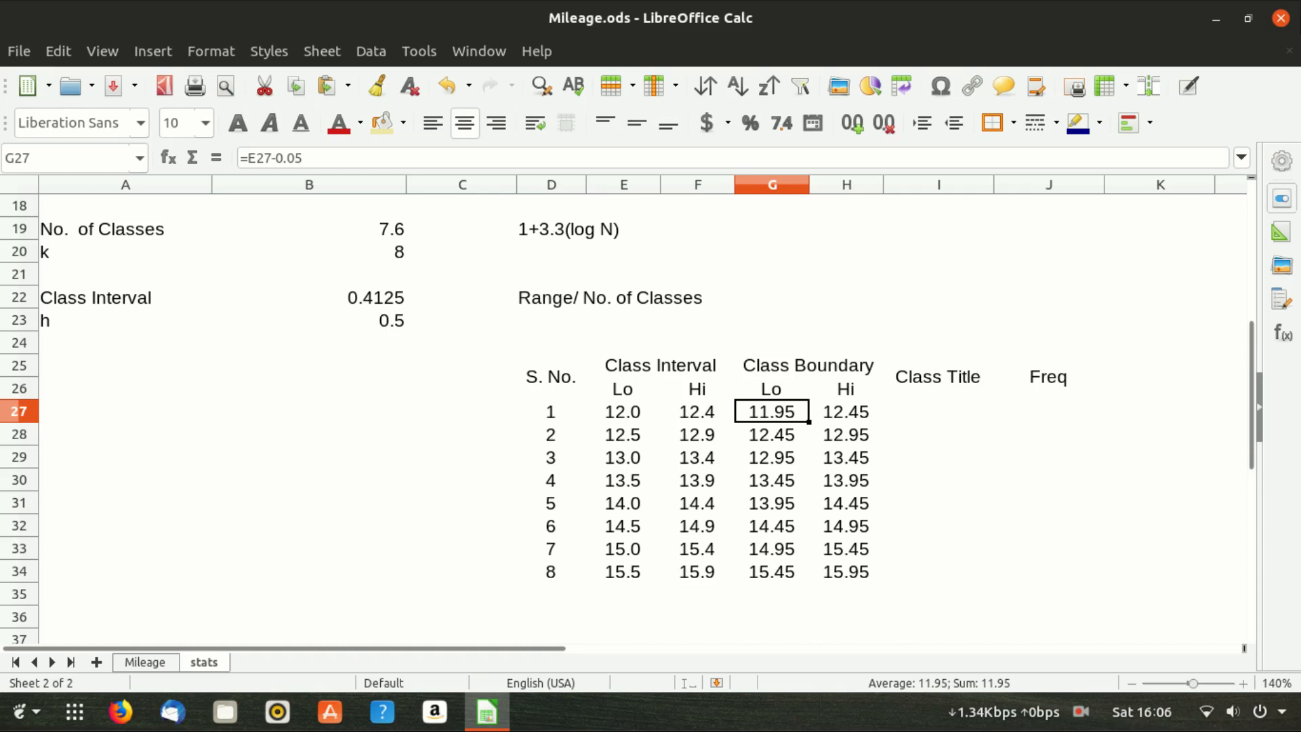
- Enter the formula =CONCAT(G27, " - ", H27) in I27 to build the first class title from its boundaries
{"action": "left_click", "coordinate": [939, 412]}
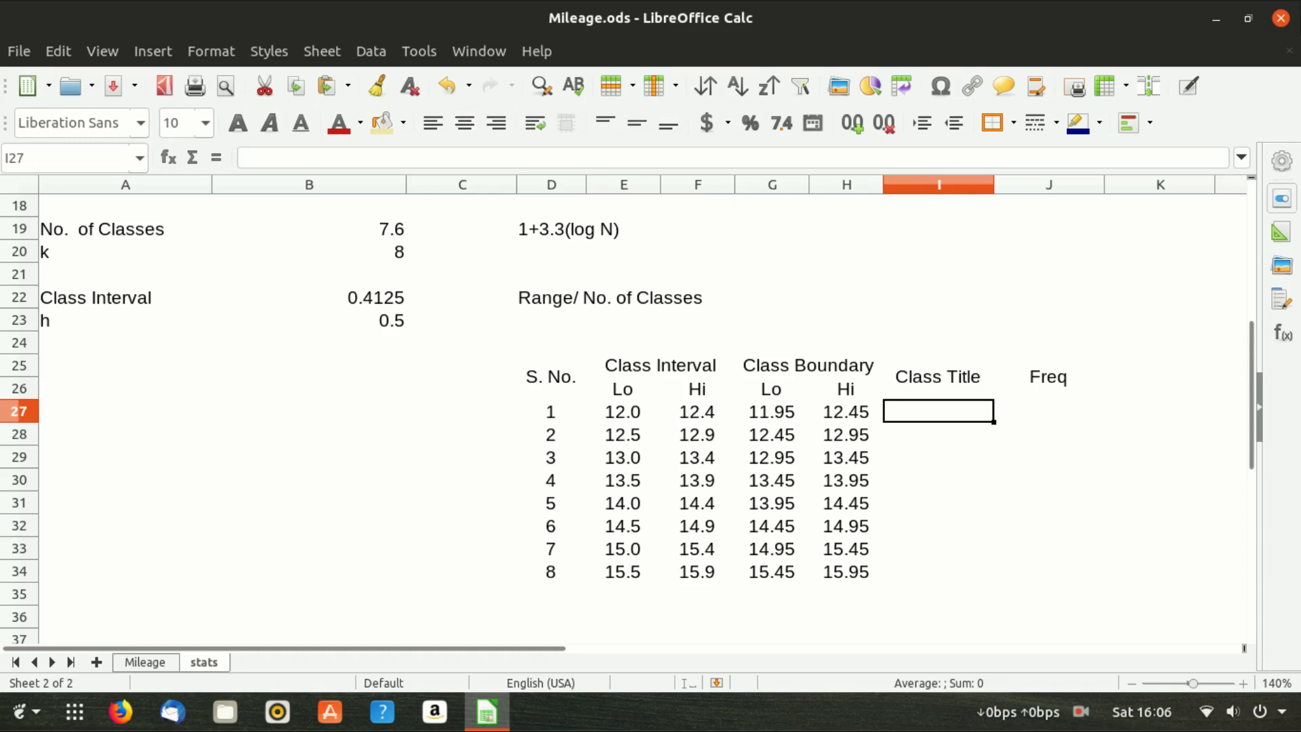
{"action": "type", "text": "=concat"}
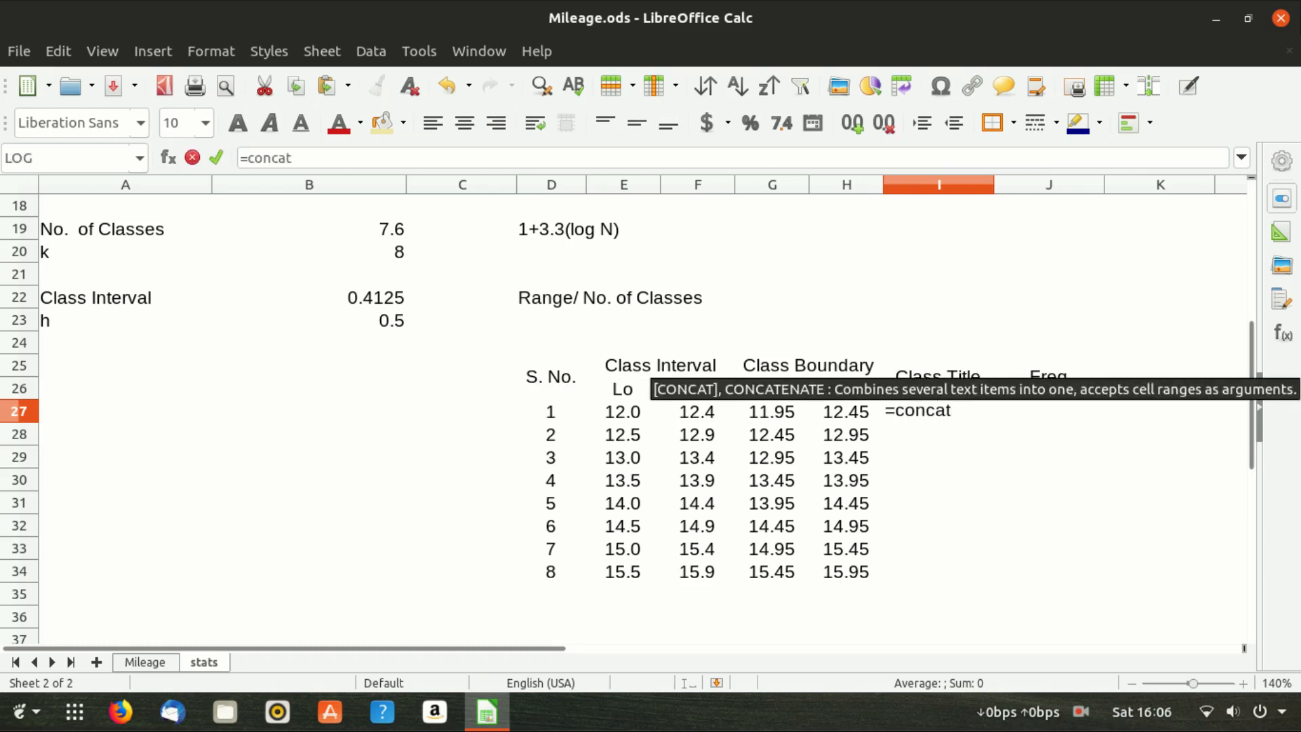
{"action": "type", "text": "("}
{"action": "key", "text": "Left"}
{"action": "key", "text": "Left"}
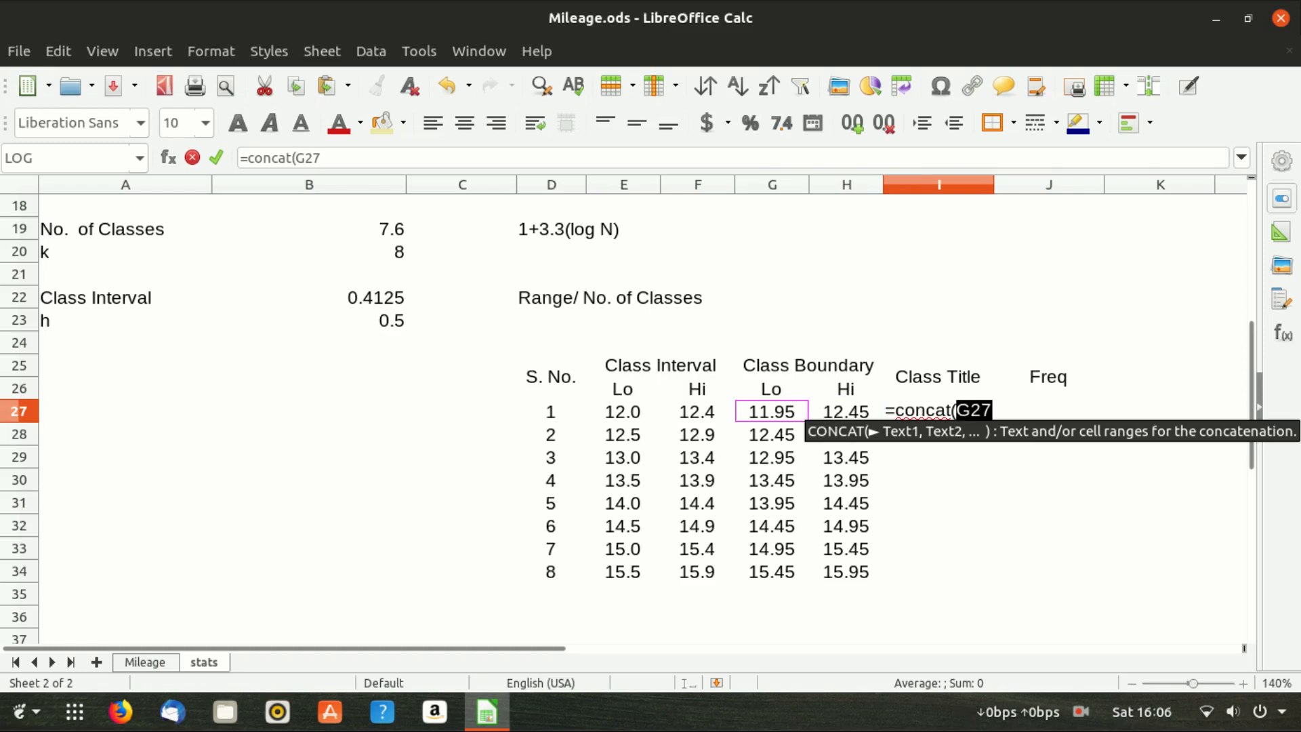
{"action": "type", "text": ", "}
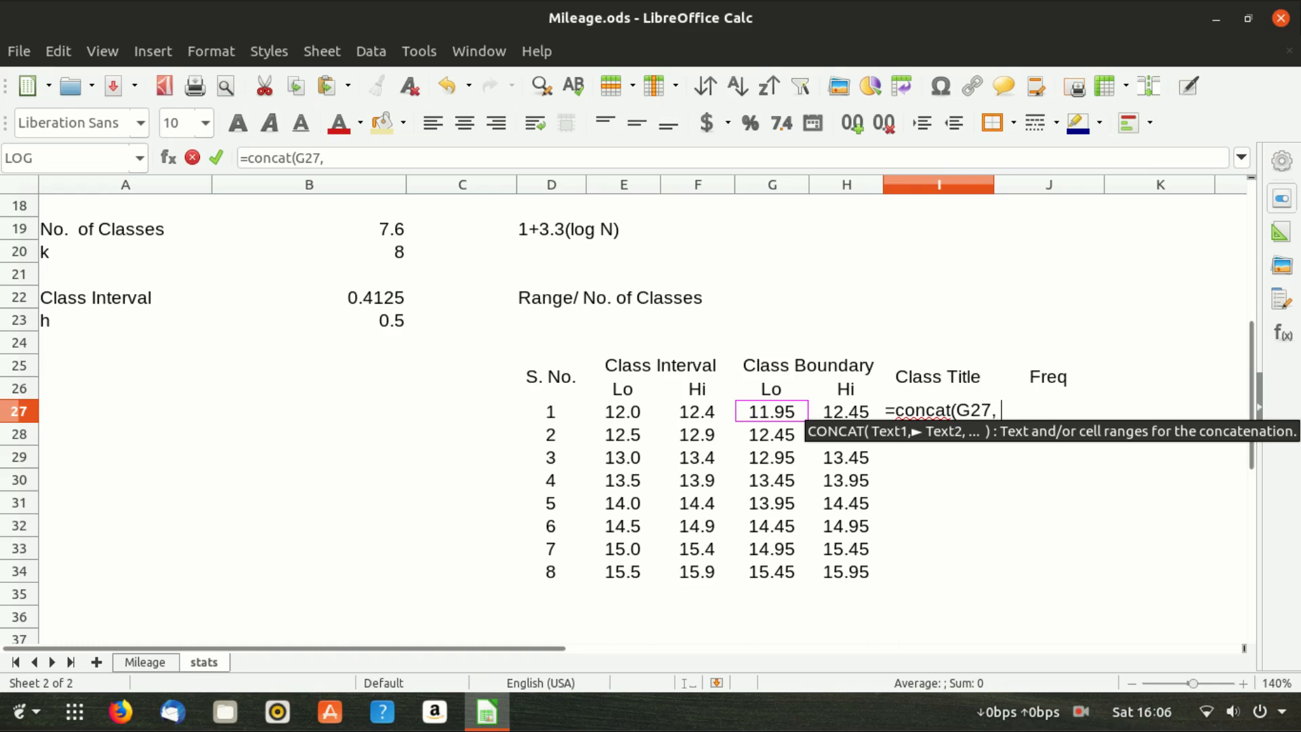
{"action": "type", "text": "\" - "}
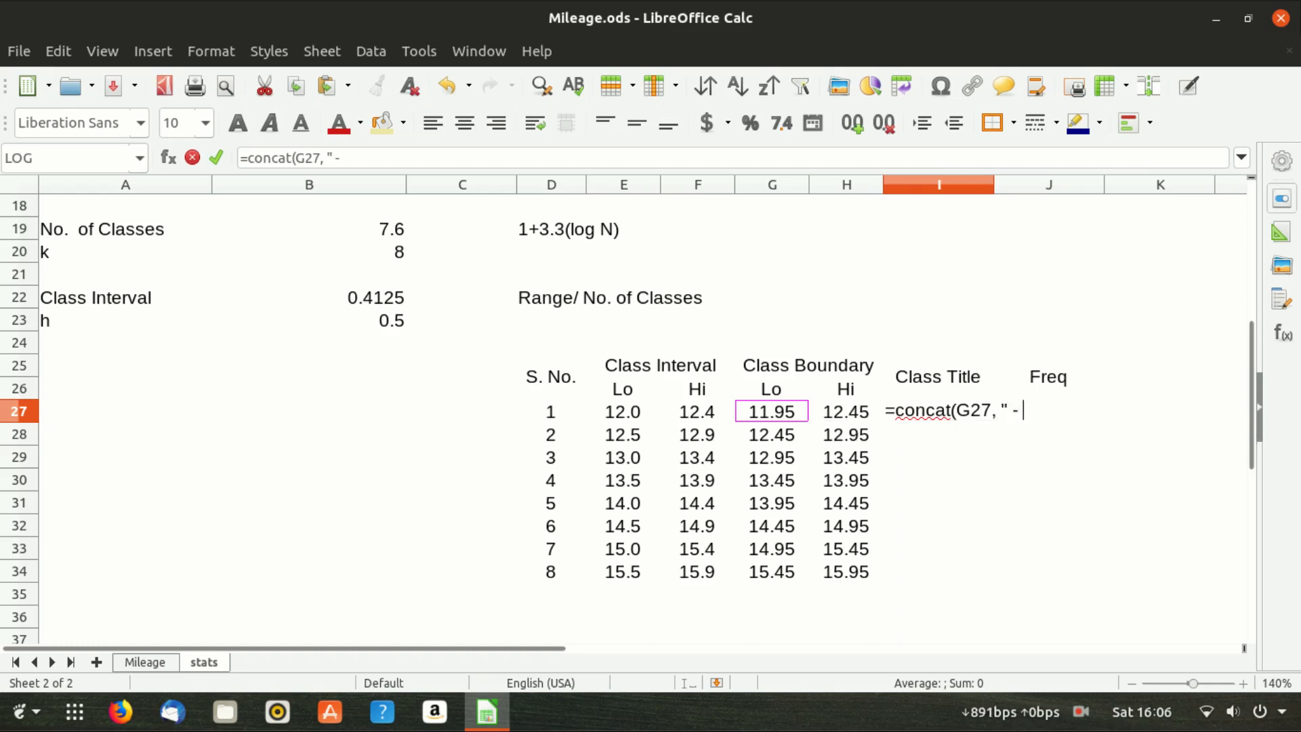
{"action": "type", "text": "\","}
{"action": "key", "text": "Left"}
{"action": "key", "text": "Left"}
{"action": "key", "text": "Right"}
{"action": "key", "text": "Right"}
{"action": "key", "text": "Right"}
{"action": "type", "text": ")"}
{"action": "key", "text": "Return"}
- Fill the class title formula from I27 down through I34 for the remaining classes
{"action": "key", "text": "Up"}
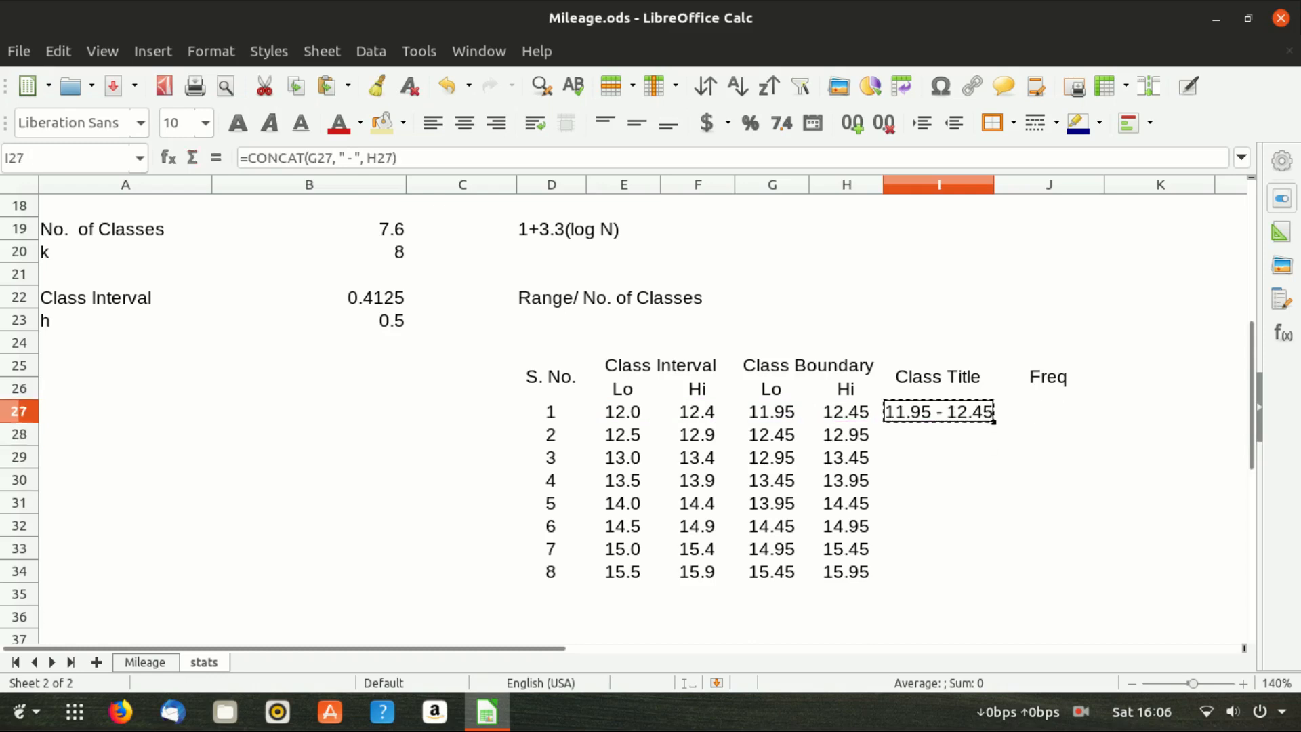
{"action": "key", "text": "shift+Down"}
{"action": "key", "text": "shift+Down"}
{"action": "key", "text": "shift+Down"}
{"action": "key", "text": "shift+Down"}
{"action": "key", "text": "shift+Down"}
{"action": "key", "text": "shift+Down"}
{"action": "key", "text": "shift+Down"}
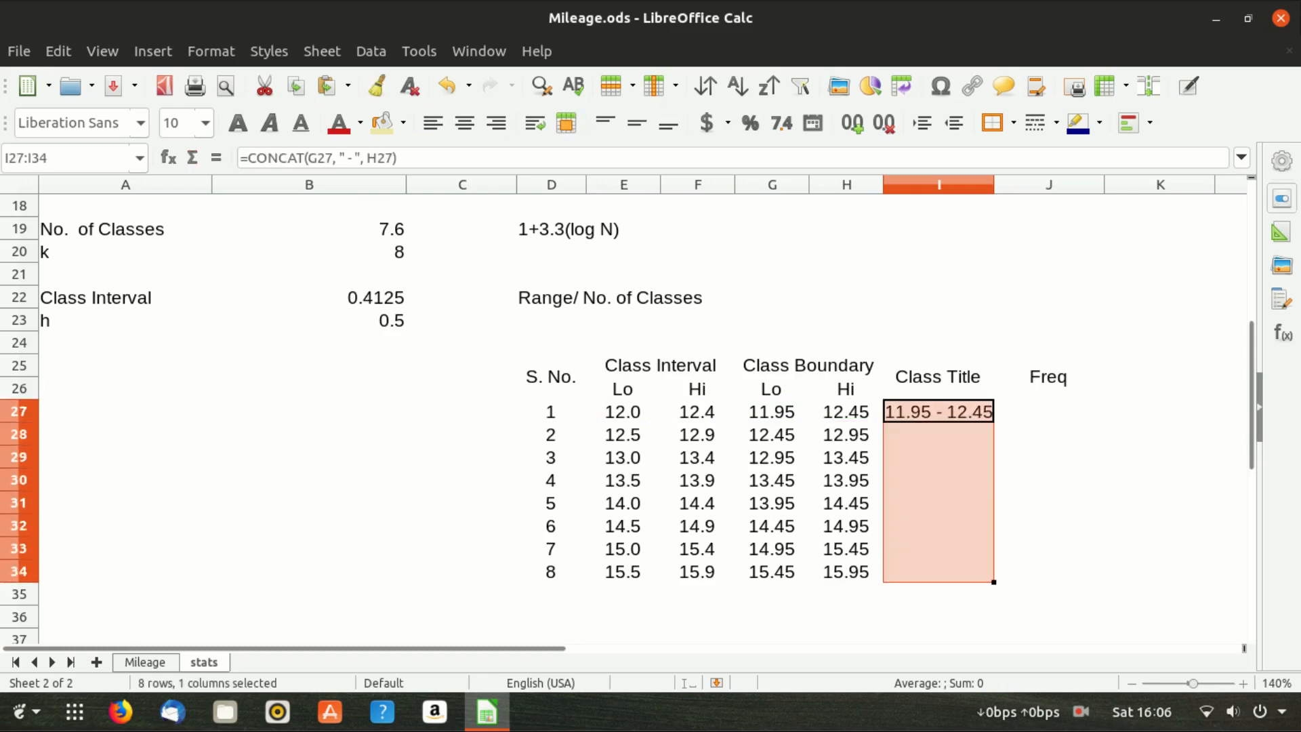
{"action": "key", "text": "ctrl+d"}
{"action": "key", "text": "Right"}
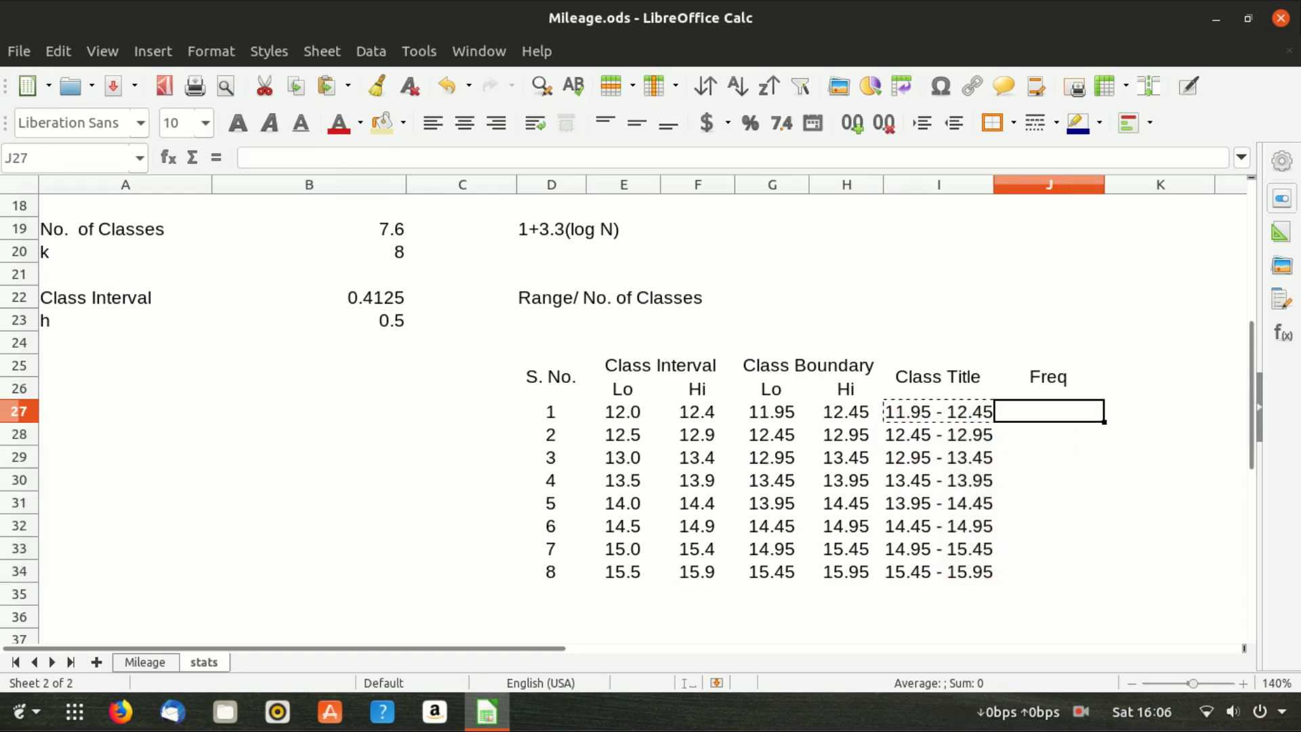
- Compare the Minimum and Maximum in rows 13 and 14 with the first and last class titles in I27 and I34
{"action": "key", "text": "Left"}
{"action": "key", "text": "Up"}
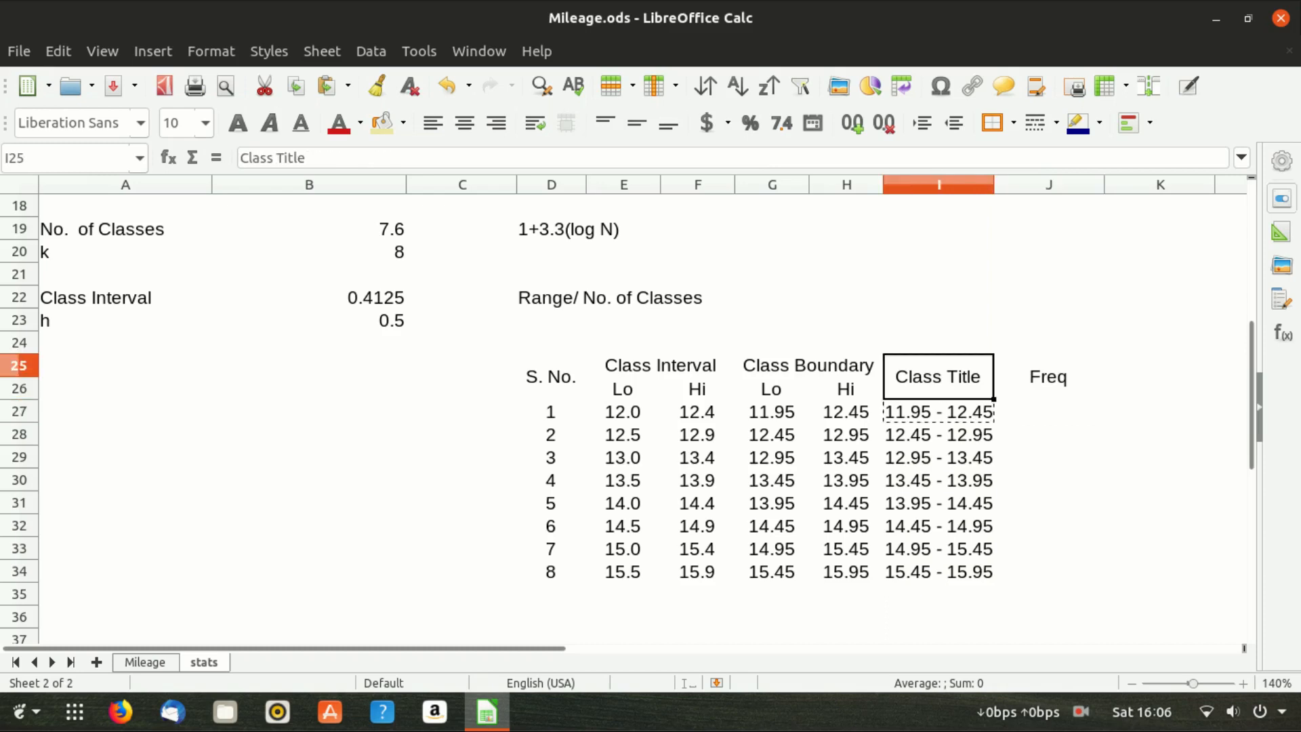
{"action": "key", "text": "Down"}
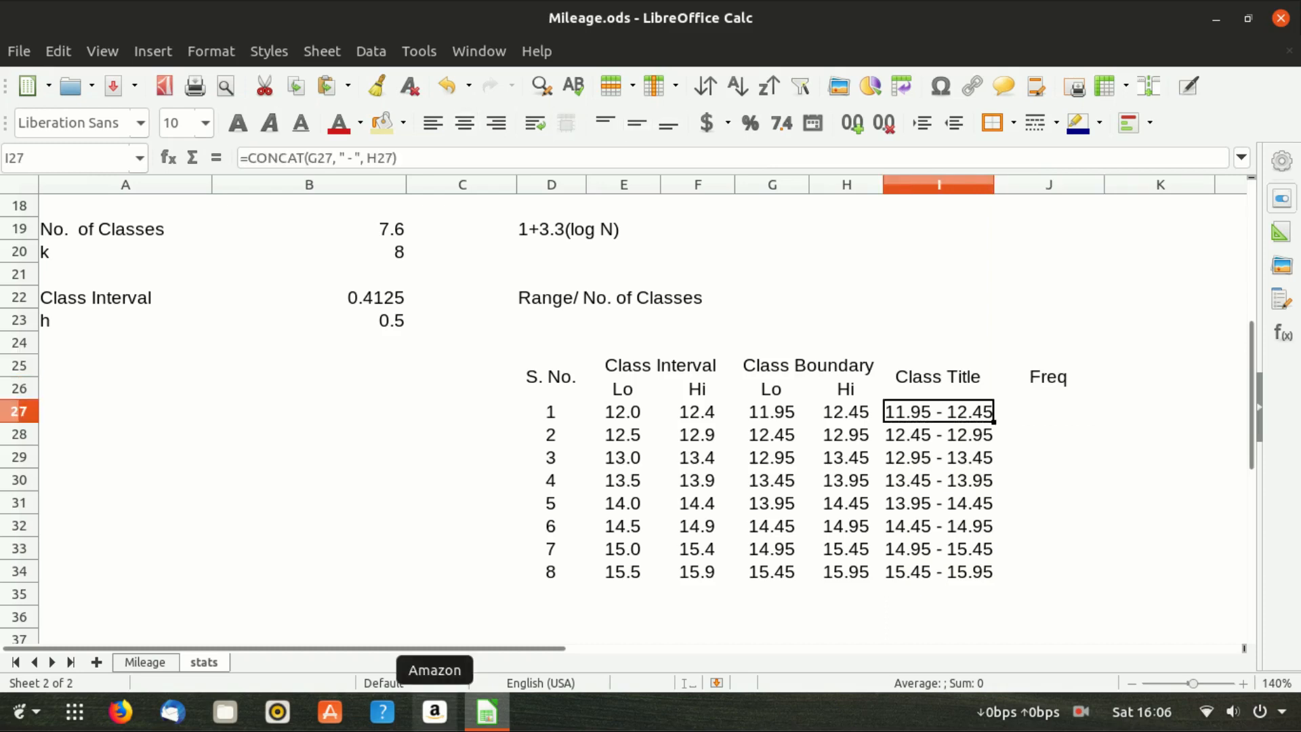
{"action": "left_click", "coordinate": [698, 503]}
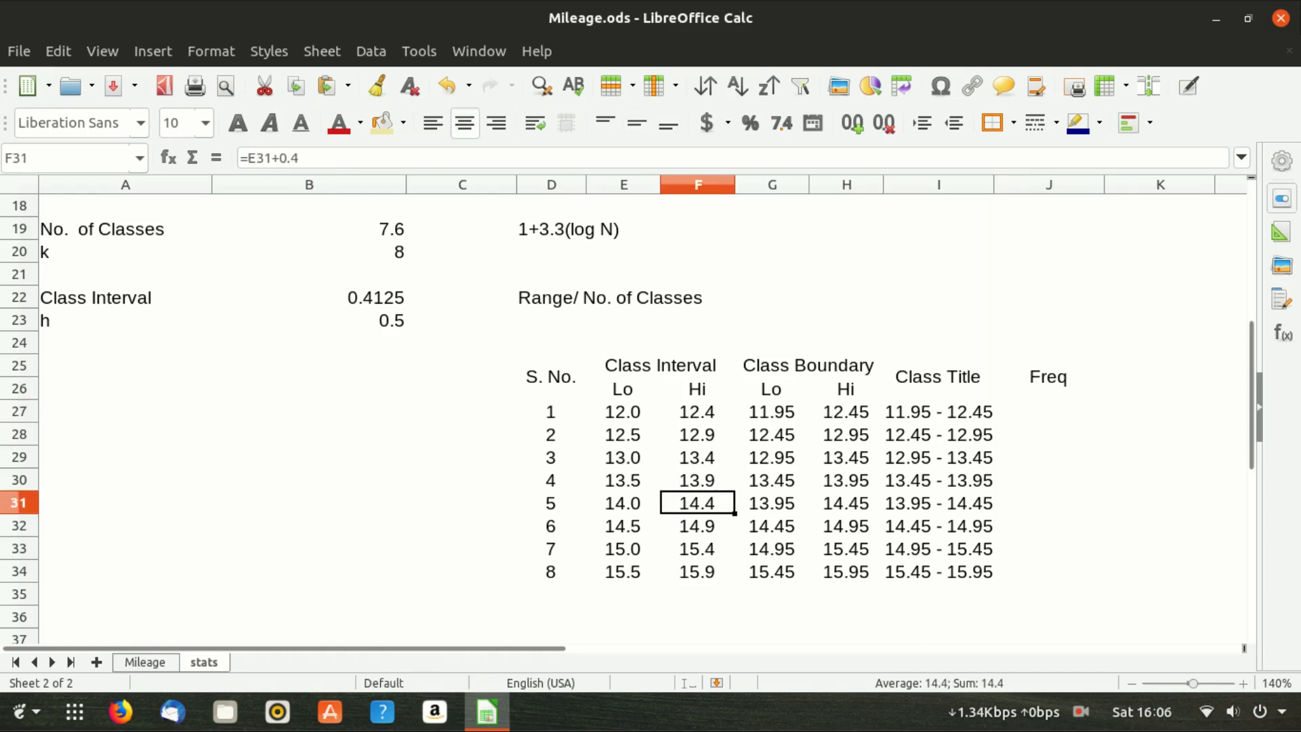
{"action": "left_click_drag", "start_coordinate": [1252, 380], "coordinate": [1252, 324]}
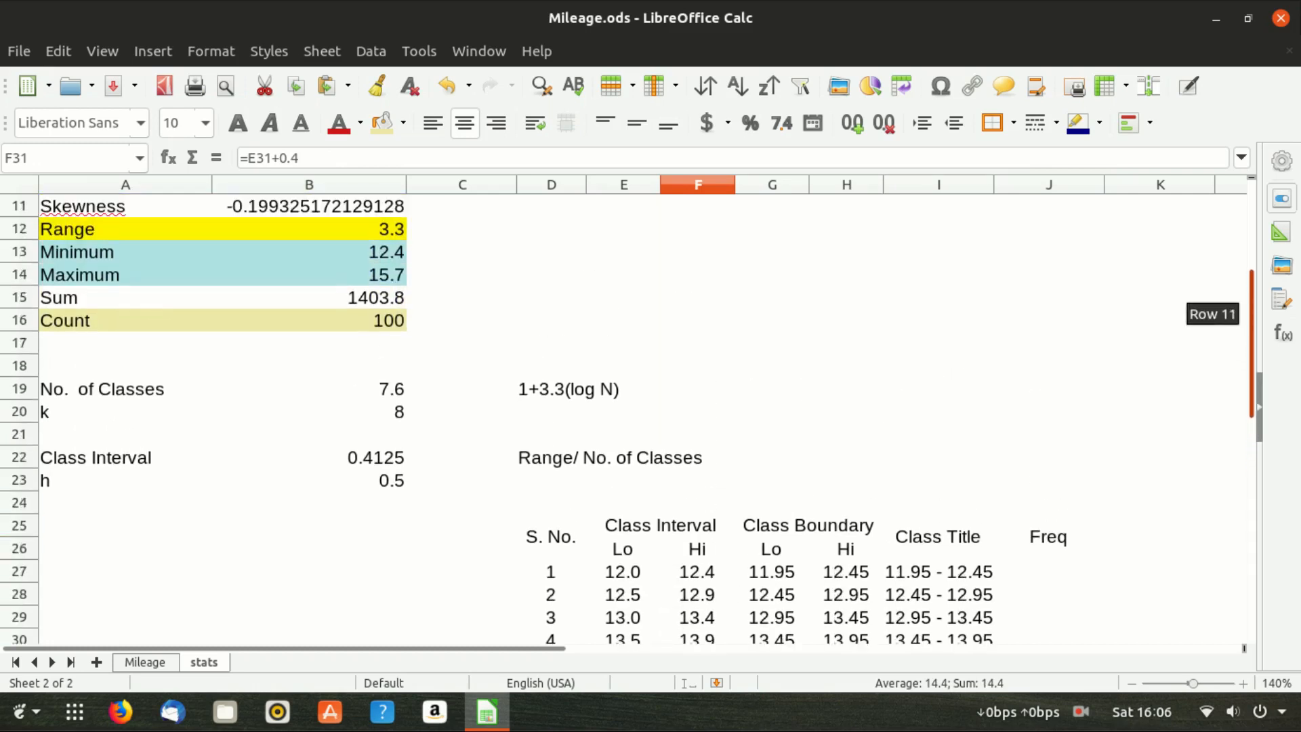
{"action": "left_click_drag", "start_coordinate": [1252, 324], "coordinate": [1252, 336]}
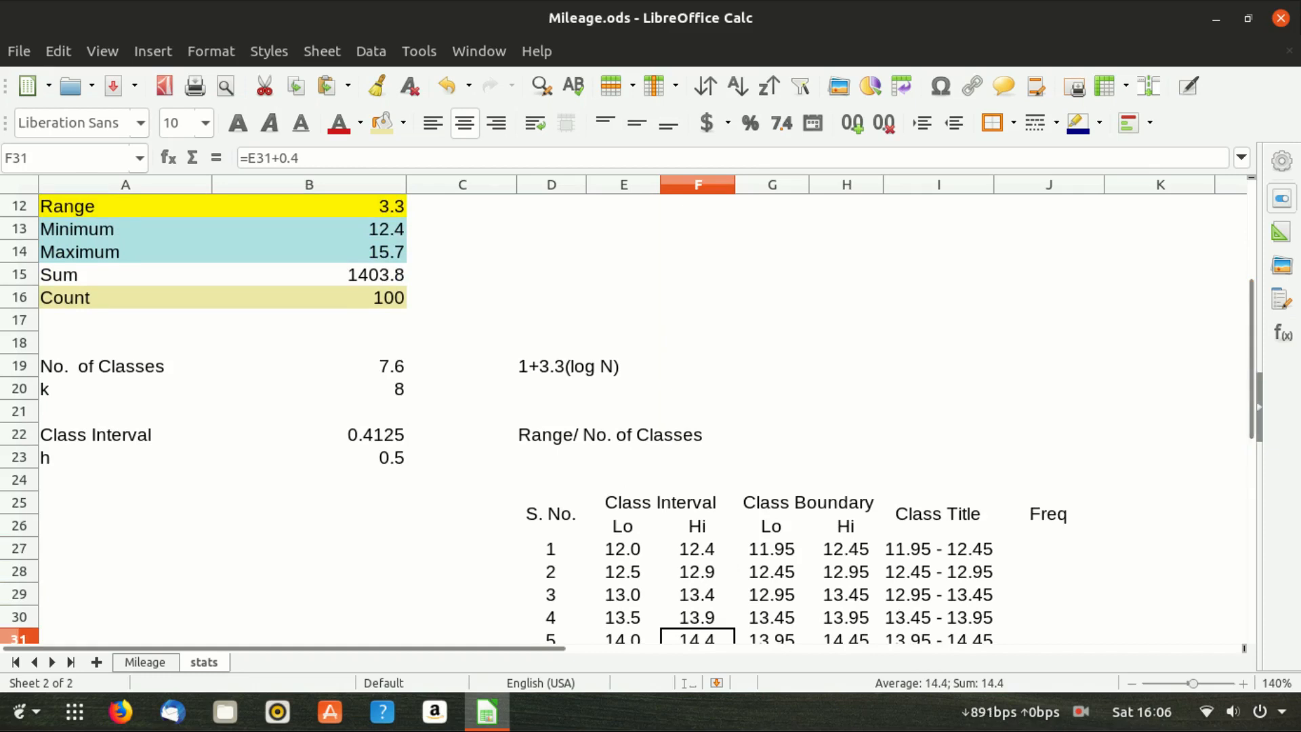
{"action": "left_click", "coordinate": [939, 549]}
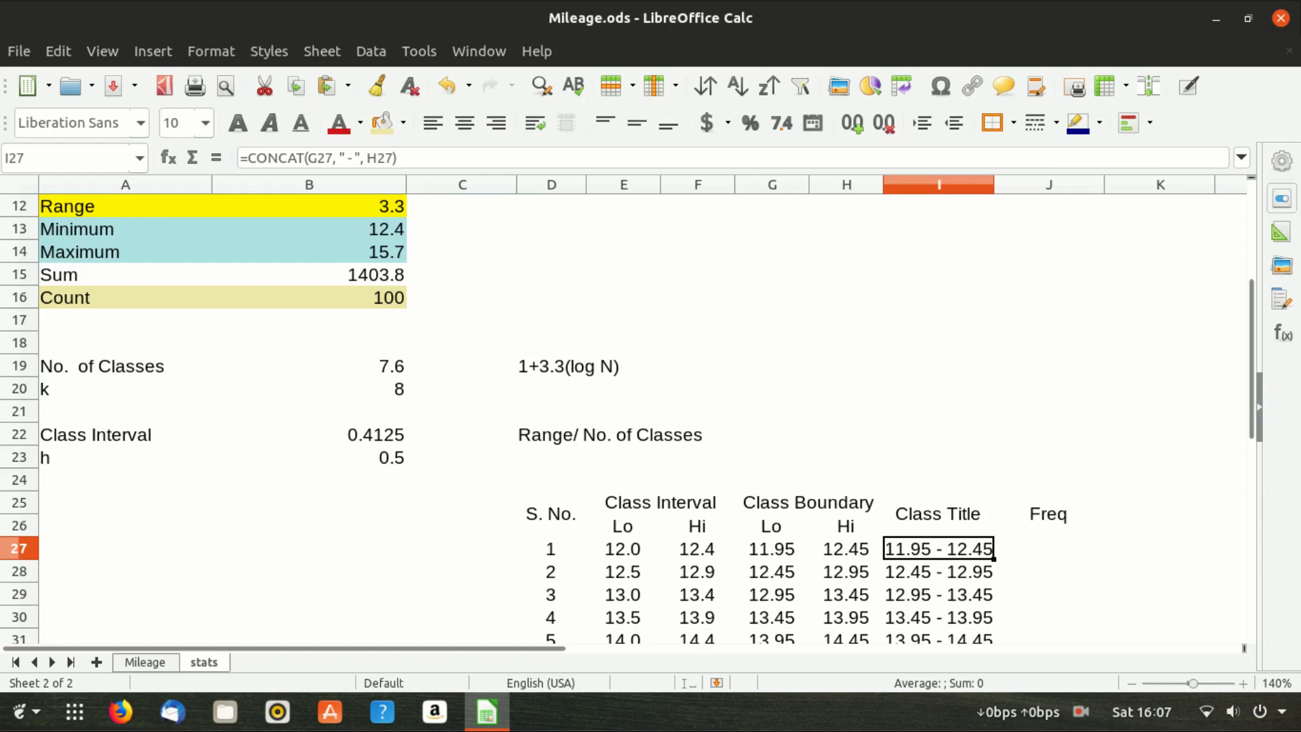
{"action": "left_click", "coordinate": [125, 229]}
{"action": "key", "text": "shift+Right"}
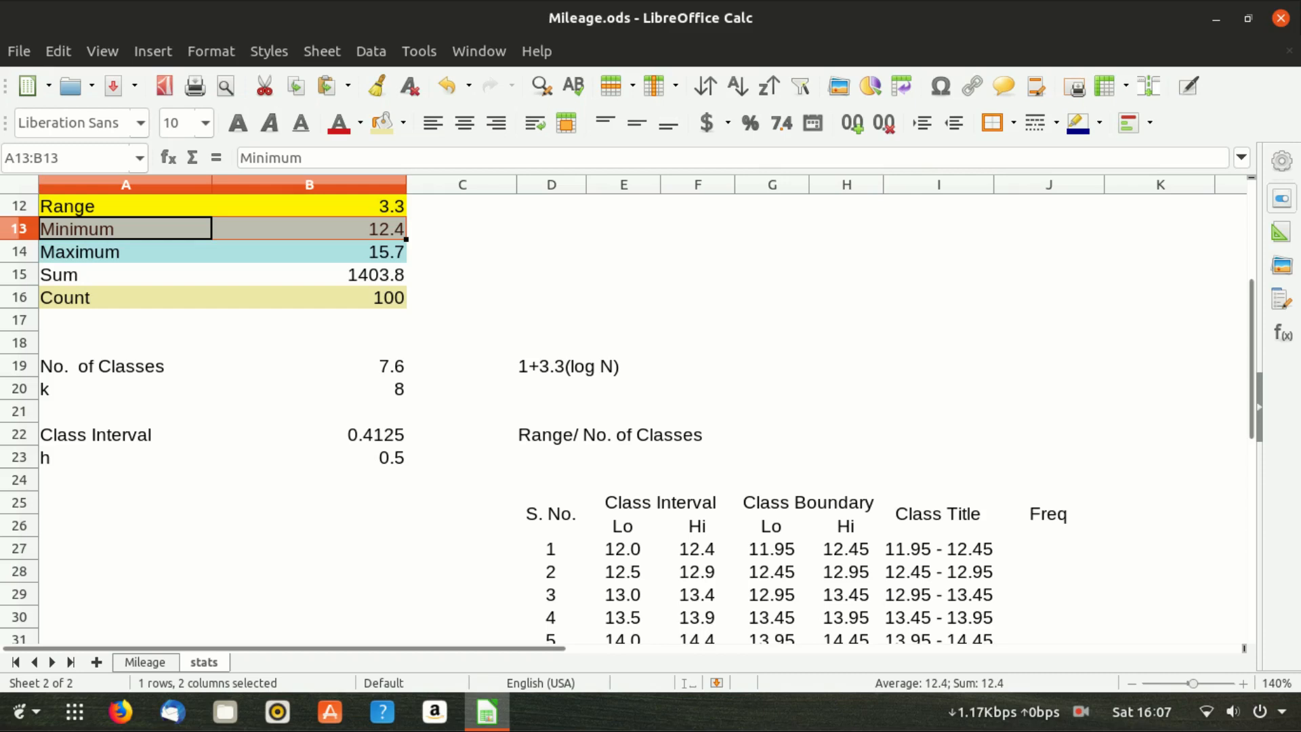
{"action": "left_click", "coordinate": [939, 549]}
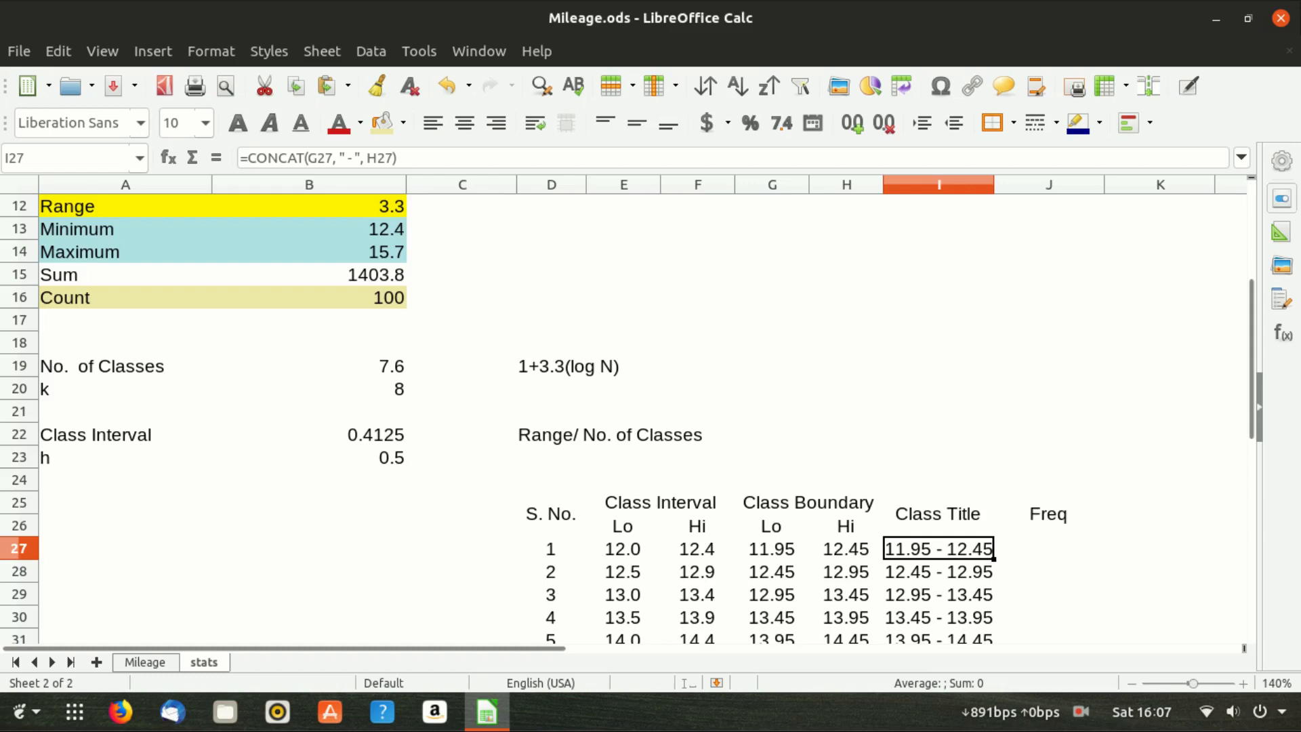
{"action": "left_click", "coordinate": [309, 252]}
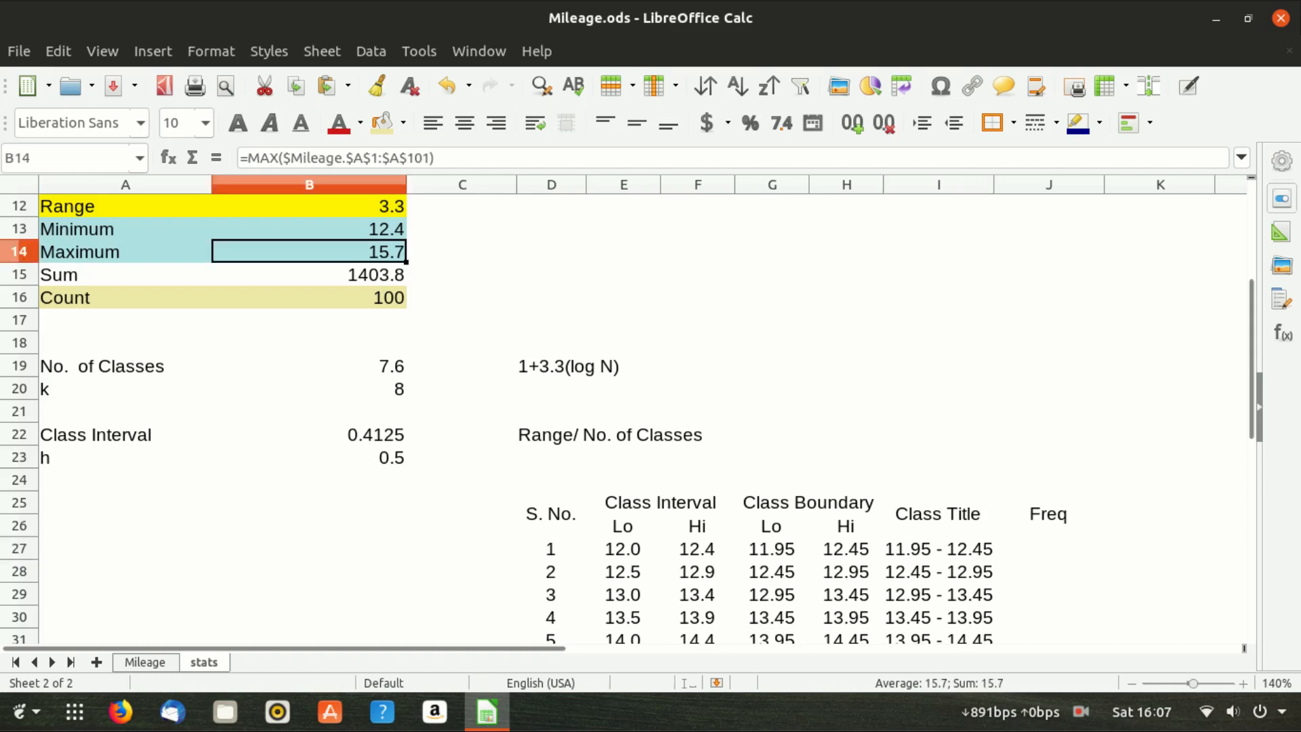
{"action": "scroll", "coordinate": [642, 359], "scroll_direction": "down", "scroll_amount": 2}
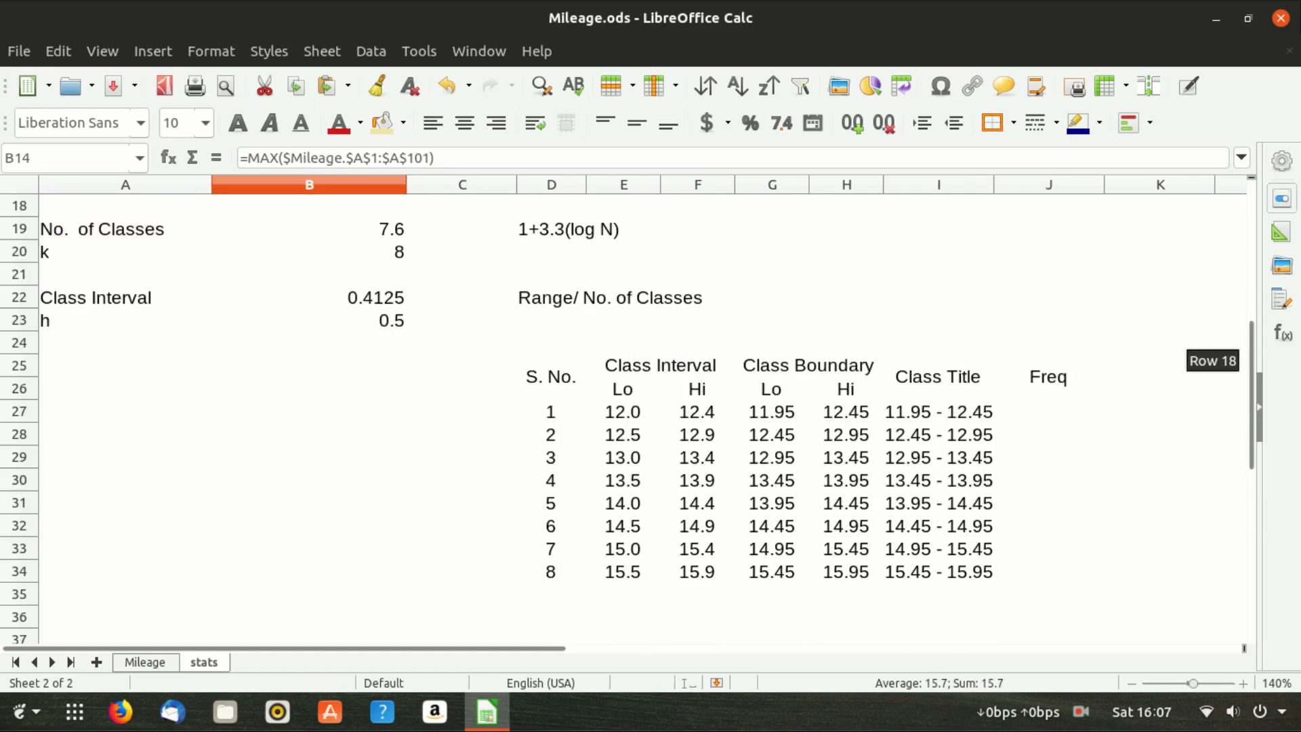
{"action": "left_click", "coordinate": [939, 572]}
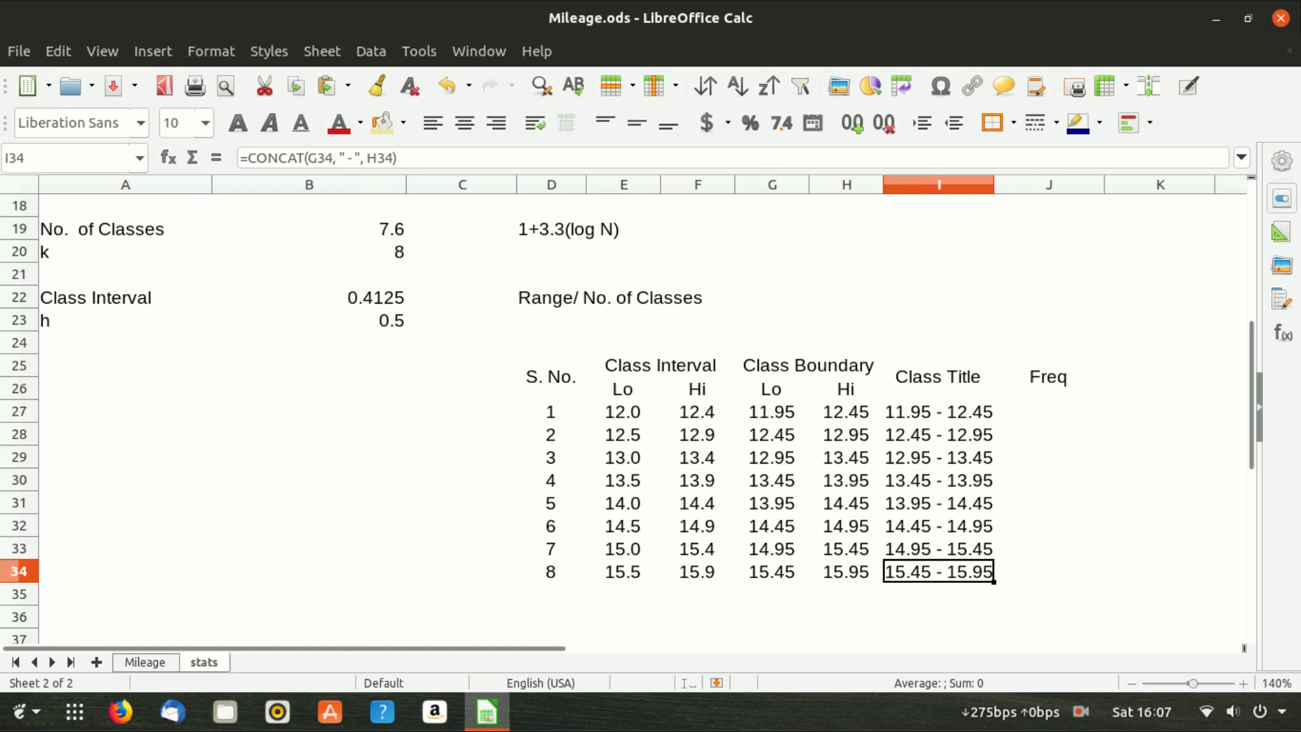
- Check the Maximum value in B14 against the last class title in I34
{"action": "scroll", "coordinate": [938, 520], "scroll_direction": "up", "scroll_amount": 2}
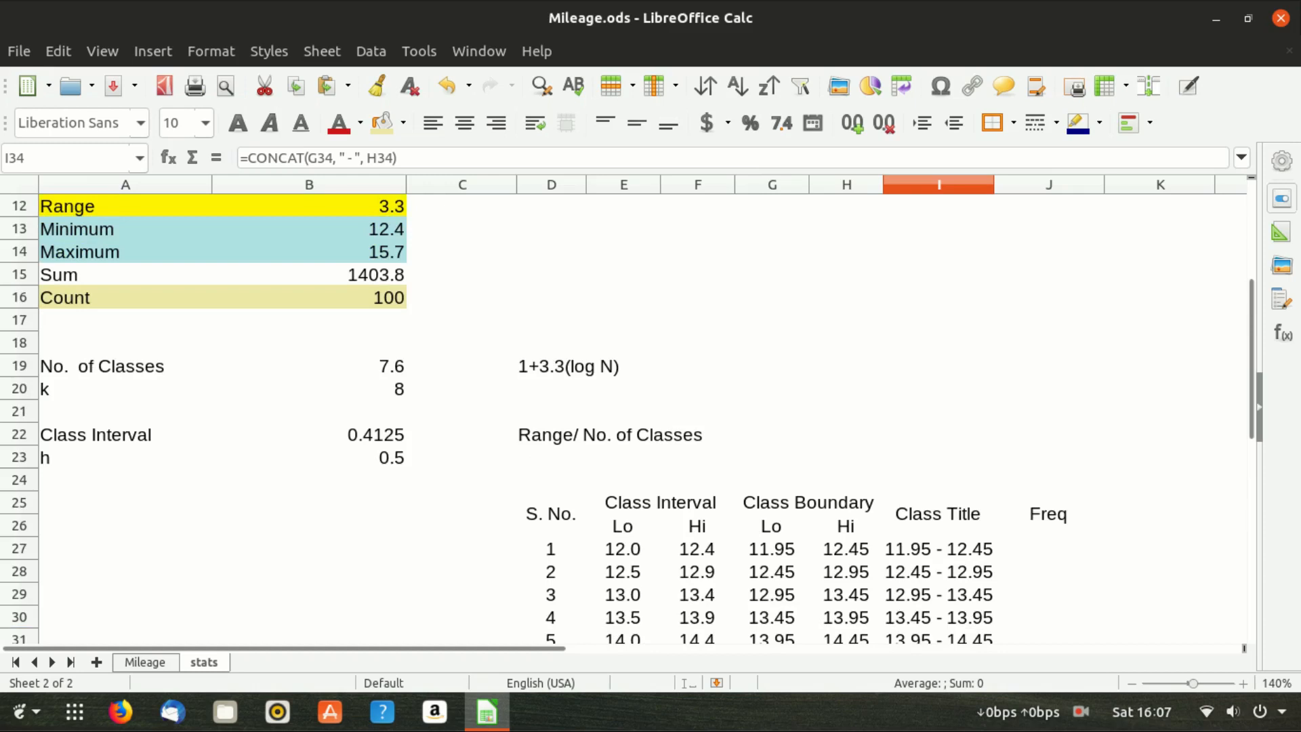
{"action": "left_click", "coordinate": [309, 252]}
{"action": "scroll", "coordinate": [309, 252], "scroll_direction": "down", "scroll_amount": 2}
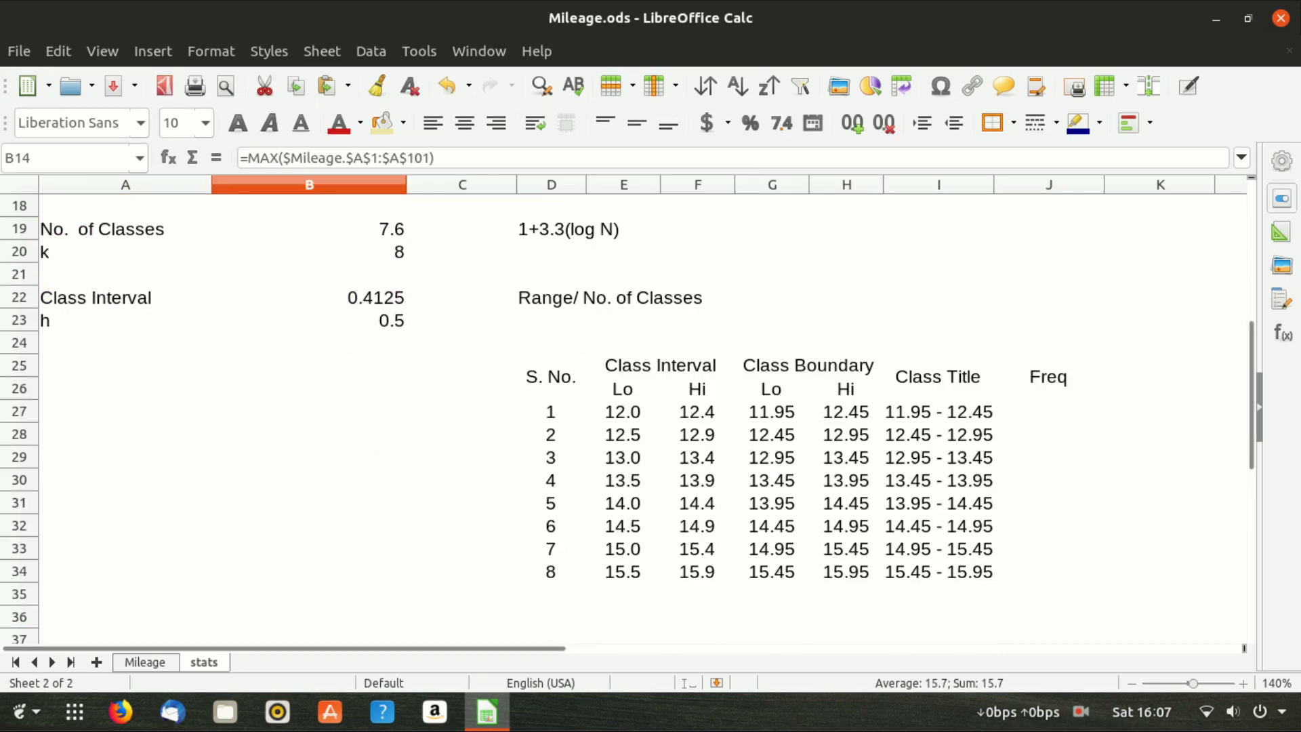
{"action": "left_click", "coordinate": [939, 572]}
{"action": "left_click", "coordinate": [1049, 572]}
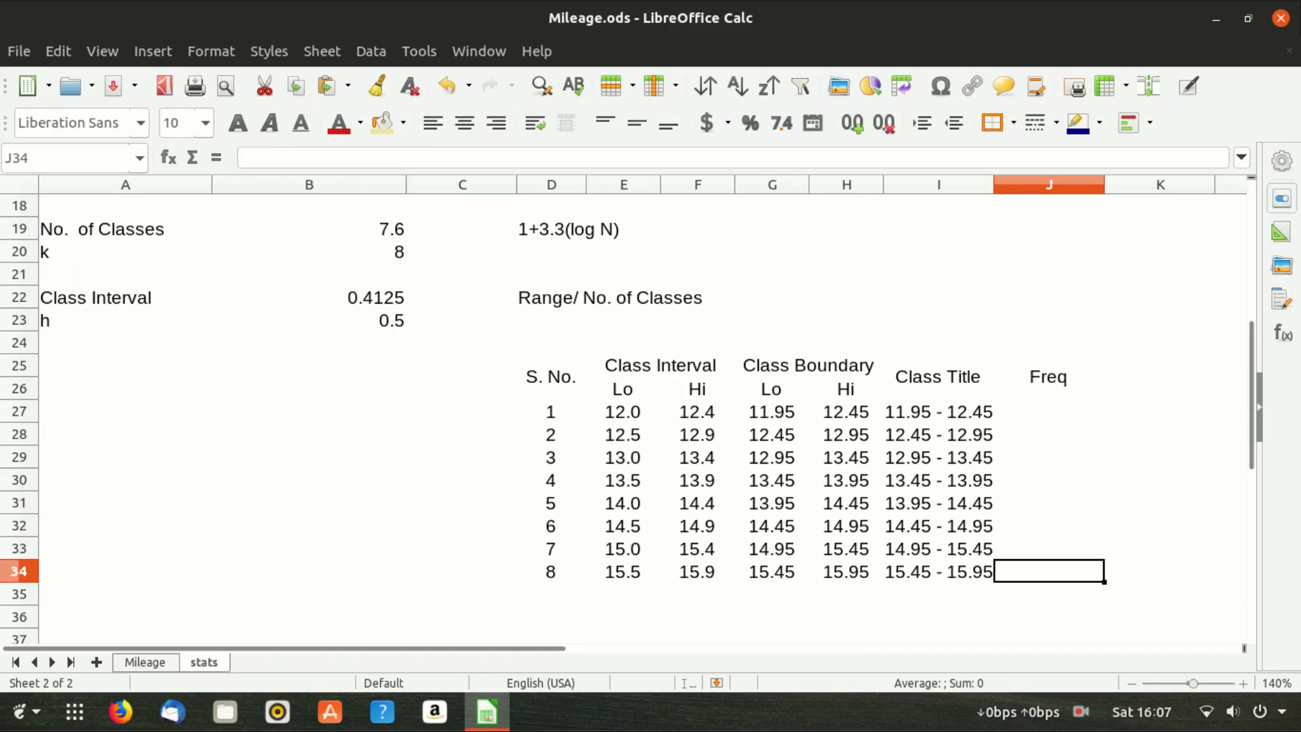
- Enter the array formula =FREQUENCY(ds_mileage,H27:H34) in J27 to count the mileage values falling in each class
{"action": "left_click", "coordinate": [1049, 411]}
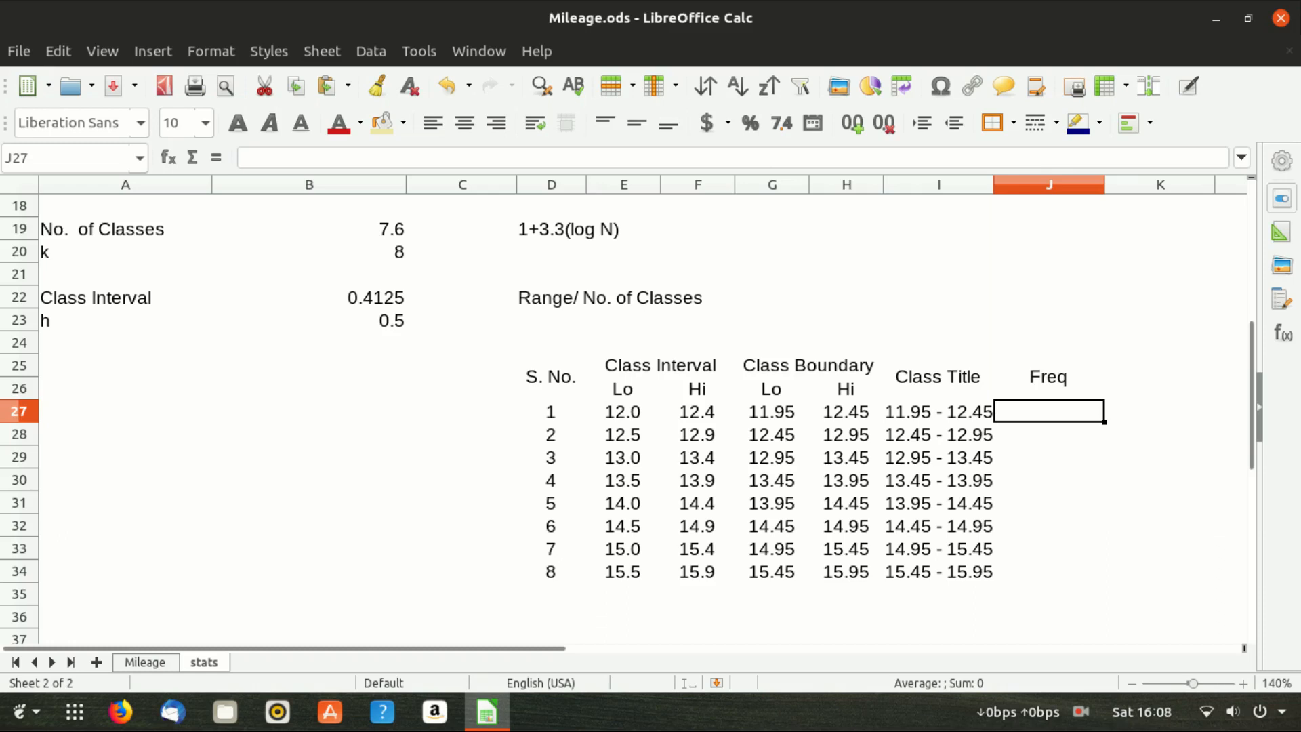
{"action": "type", "text": "="}
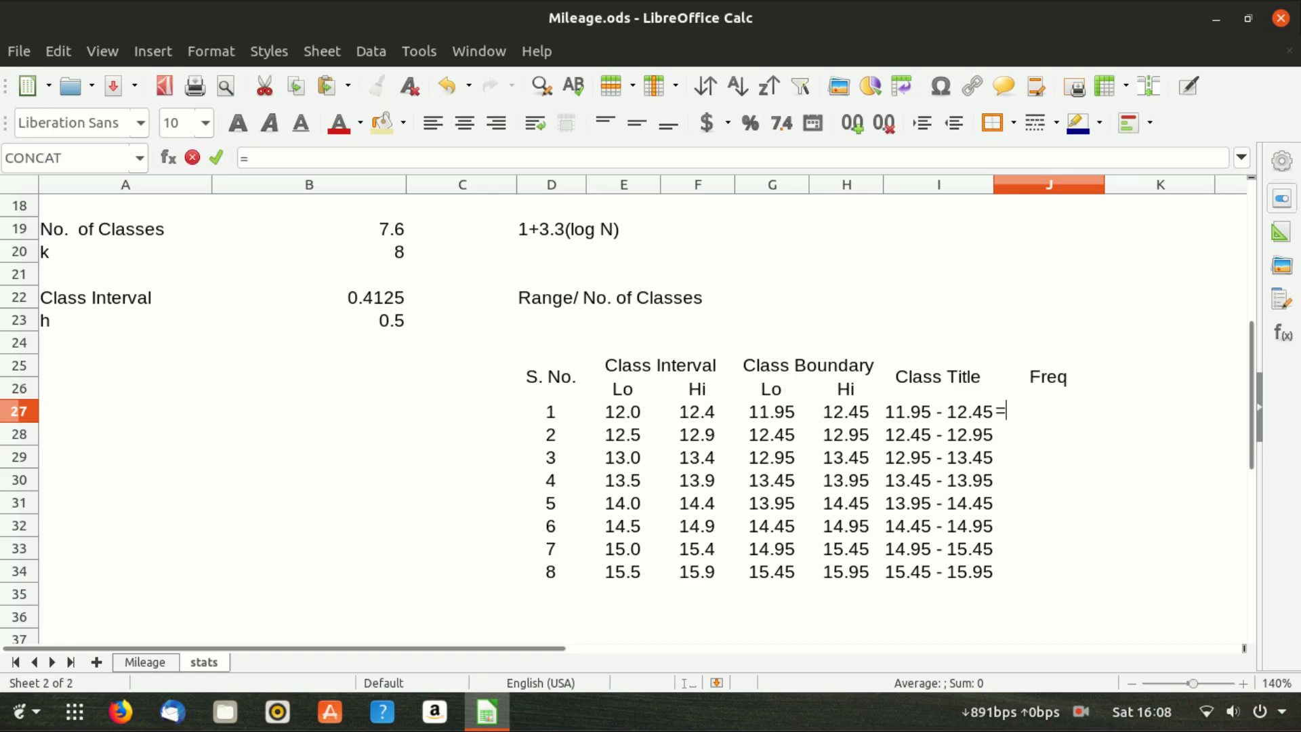
{"action": "type", "text": "frequeny"}
{"action": "key", "text": "BackSpace"}
{"action": "type", "text": "cy"}
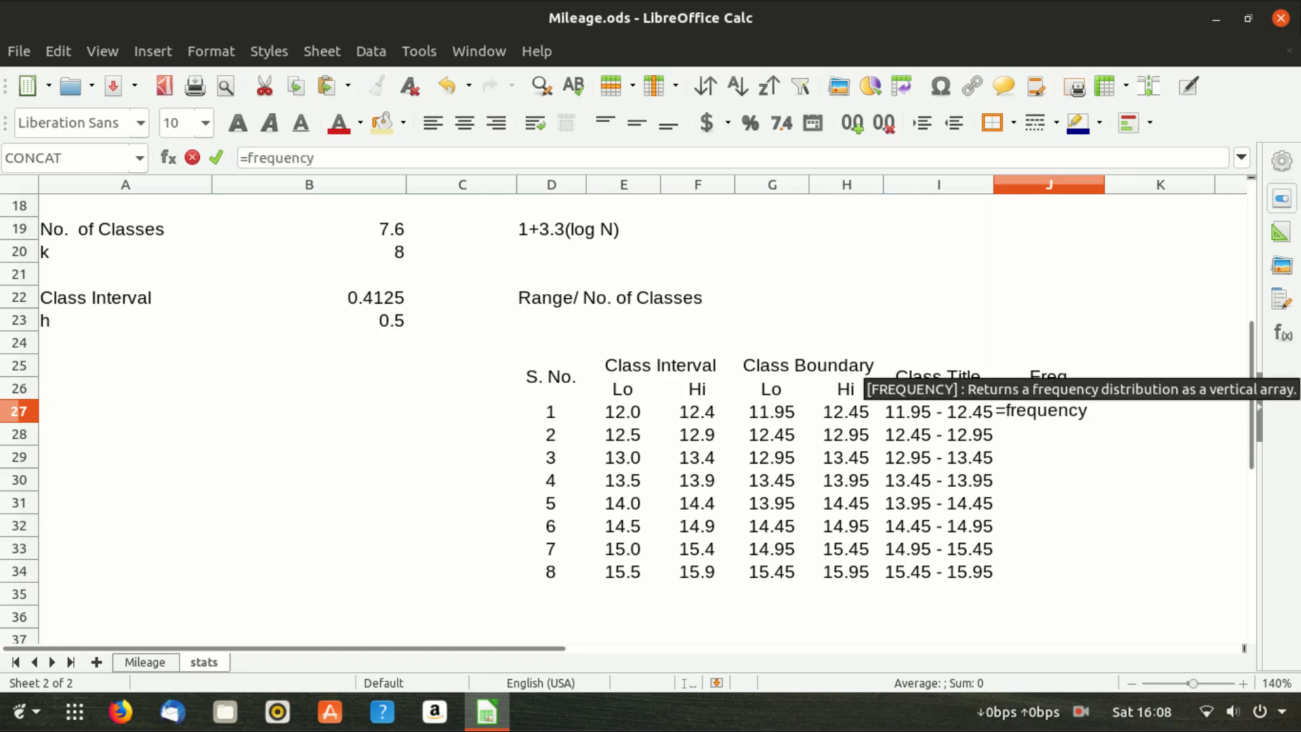
{"action": "type", "text": "("}
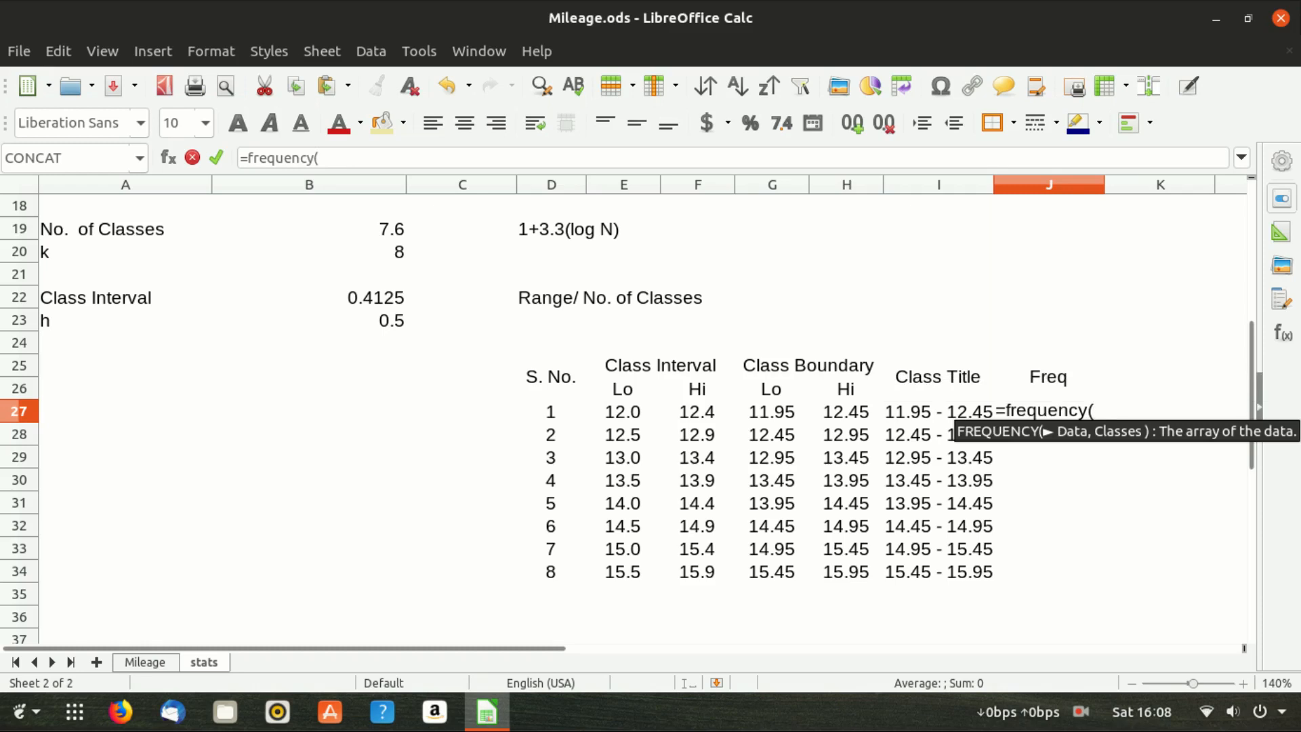
{"action": "type", "text": "ds_"}
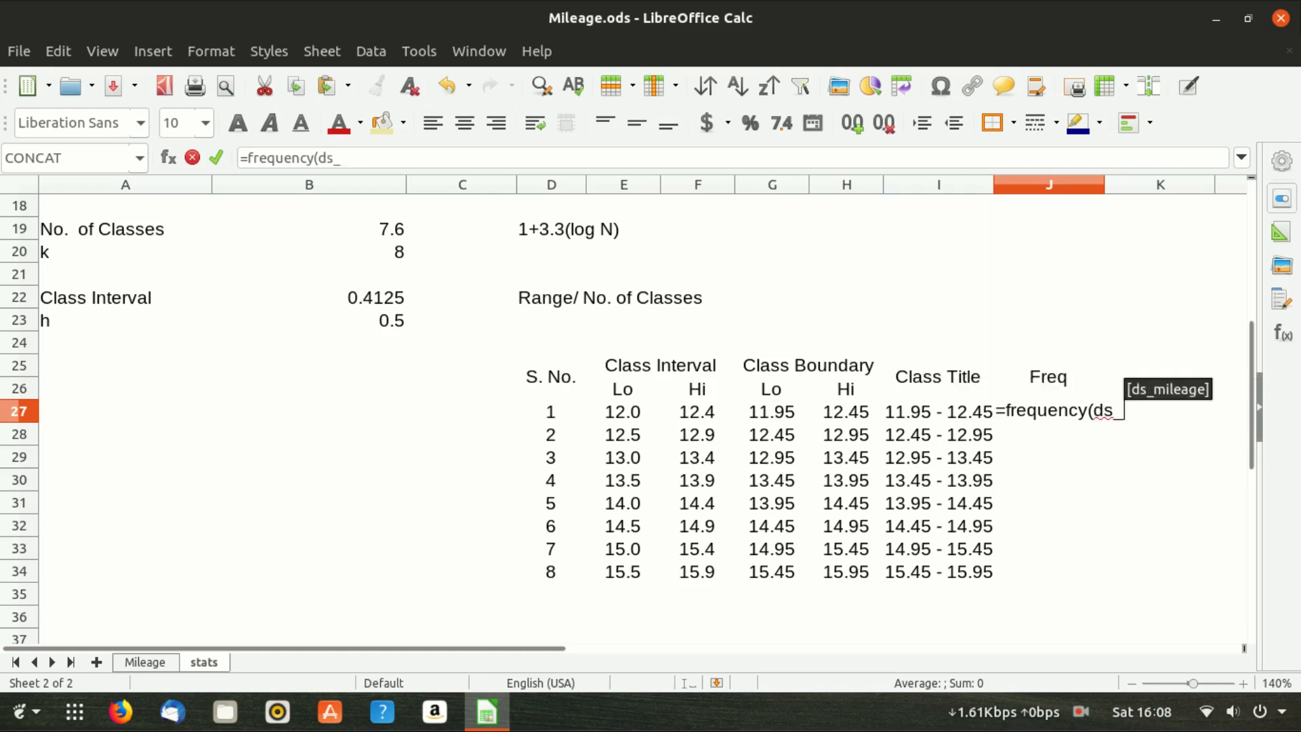
{"action": "type", "text": "mileage"}
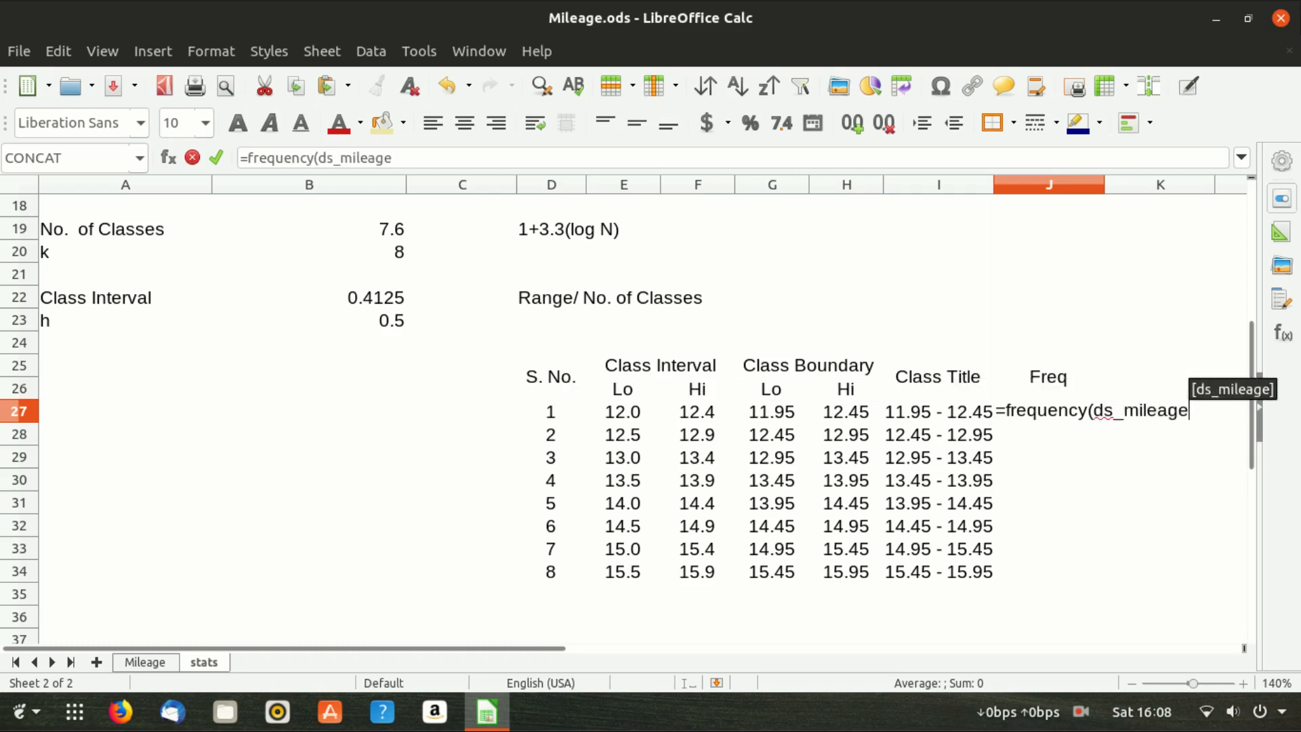
{"action": "type", "text": ","}
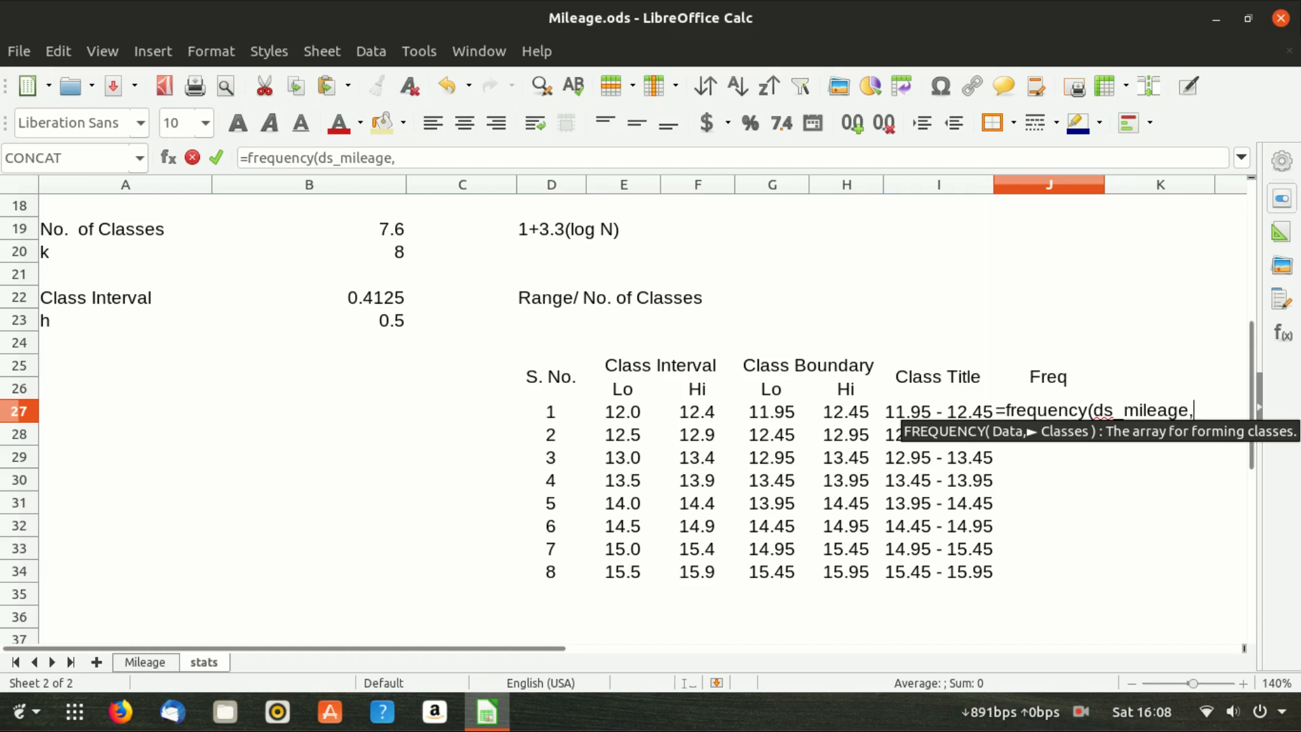
{"action": "left_click_drag", "start_coordinate": [845, 411], "coordinate": [845, 572]}
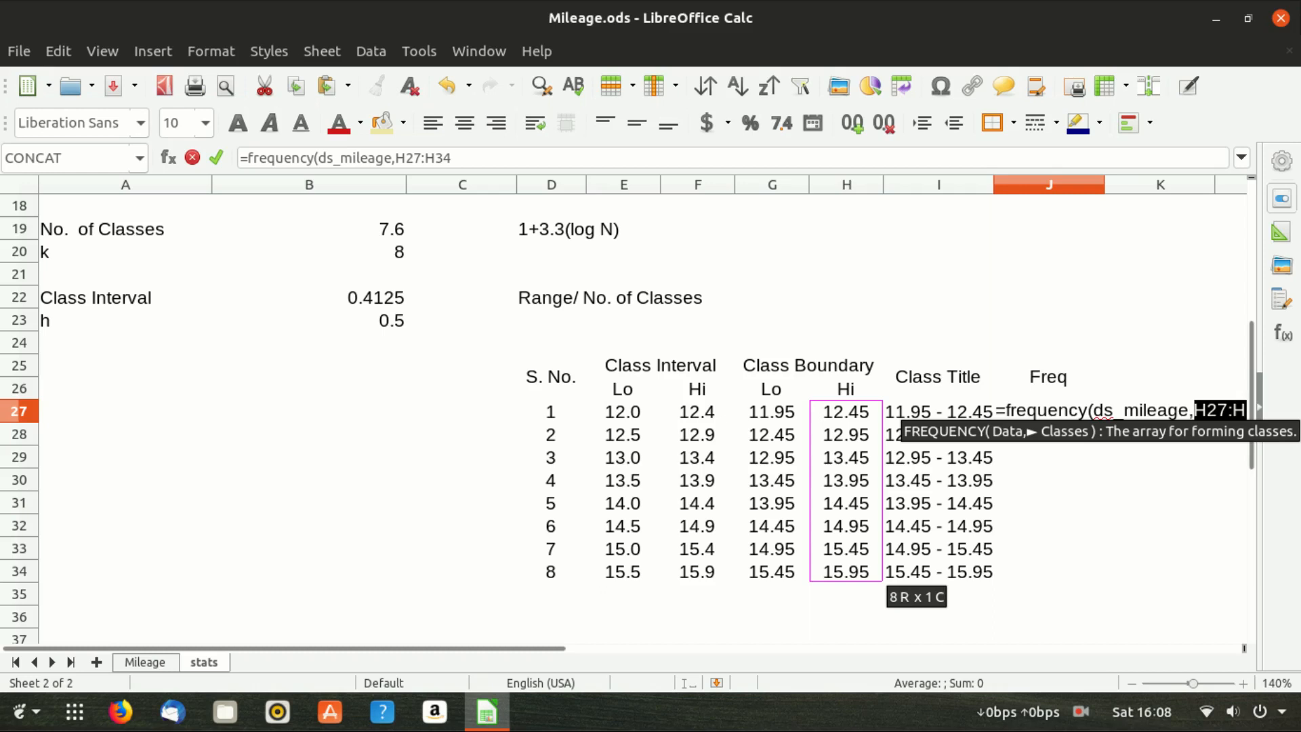
{"action": "type", "text": ")"}
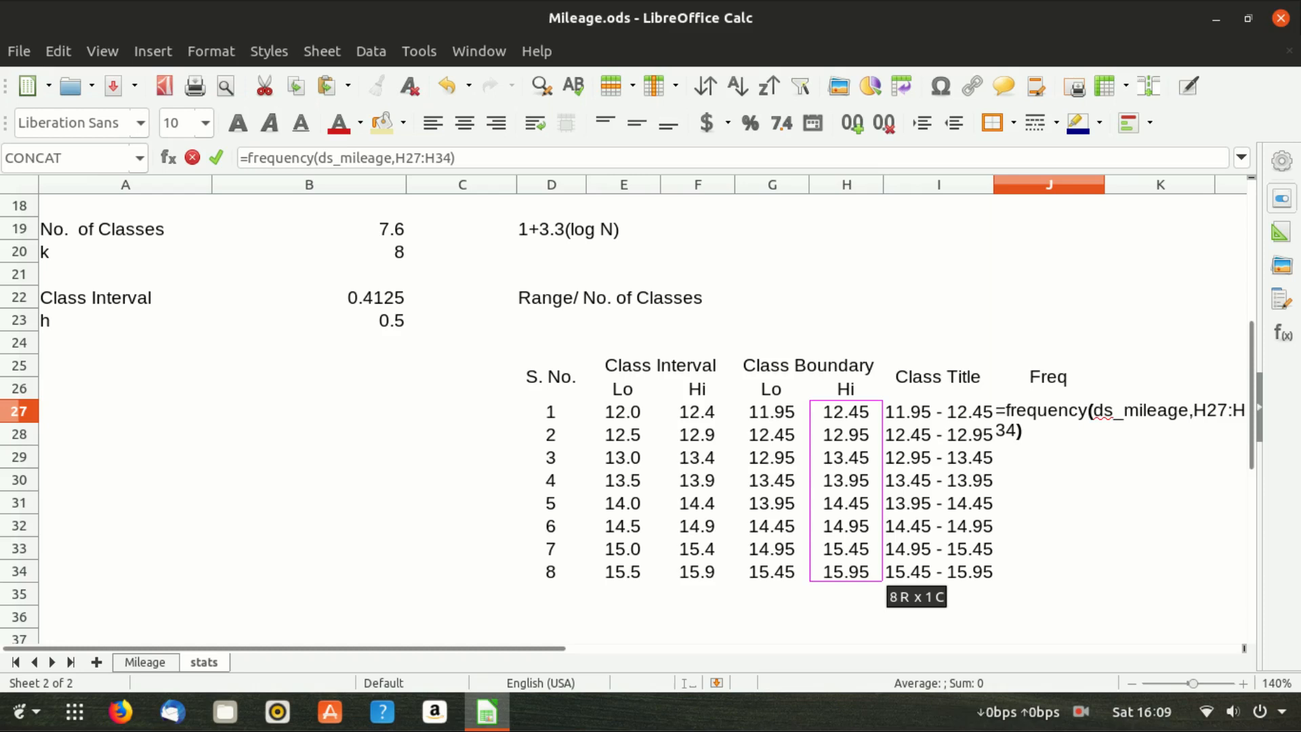
{"action": "key", "text": "ctrl+shift+Return"}
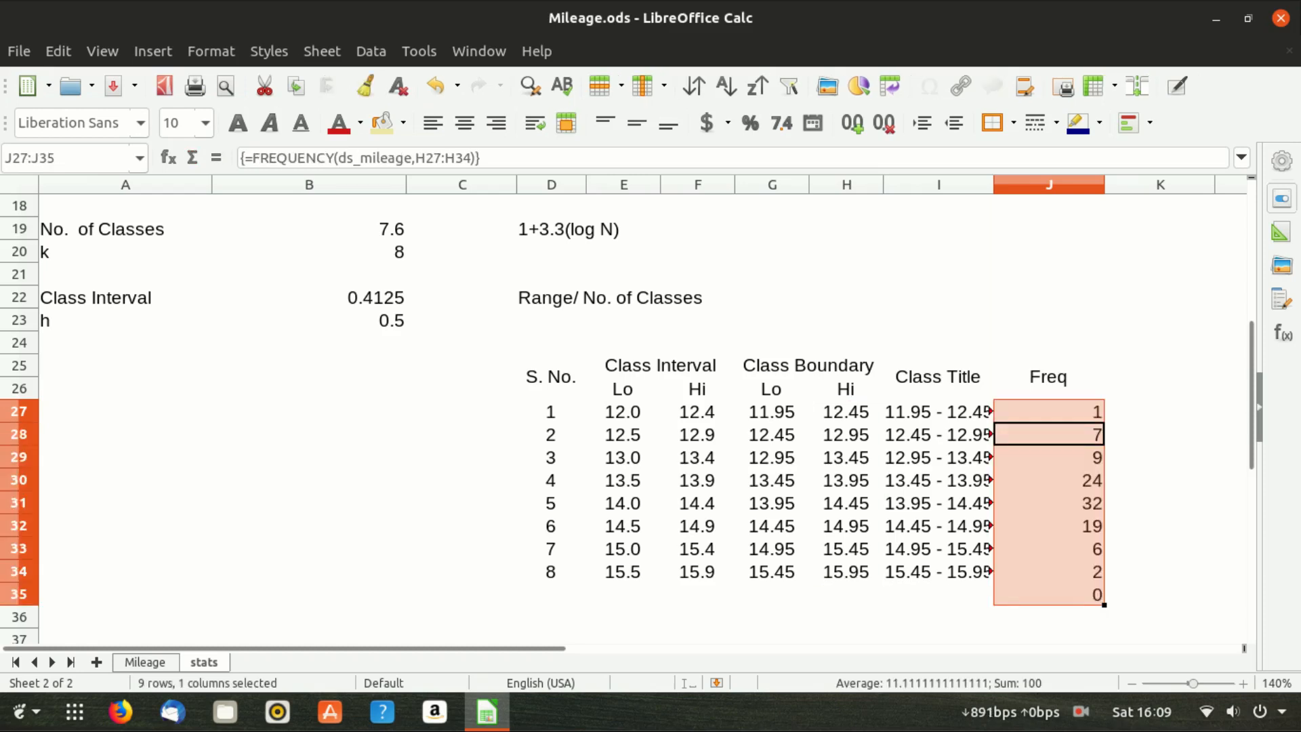
- Examine the frequencies in J27:J34 and the array formula behind them
{"action": "key", "text": "Up"}
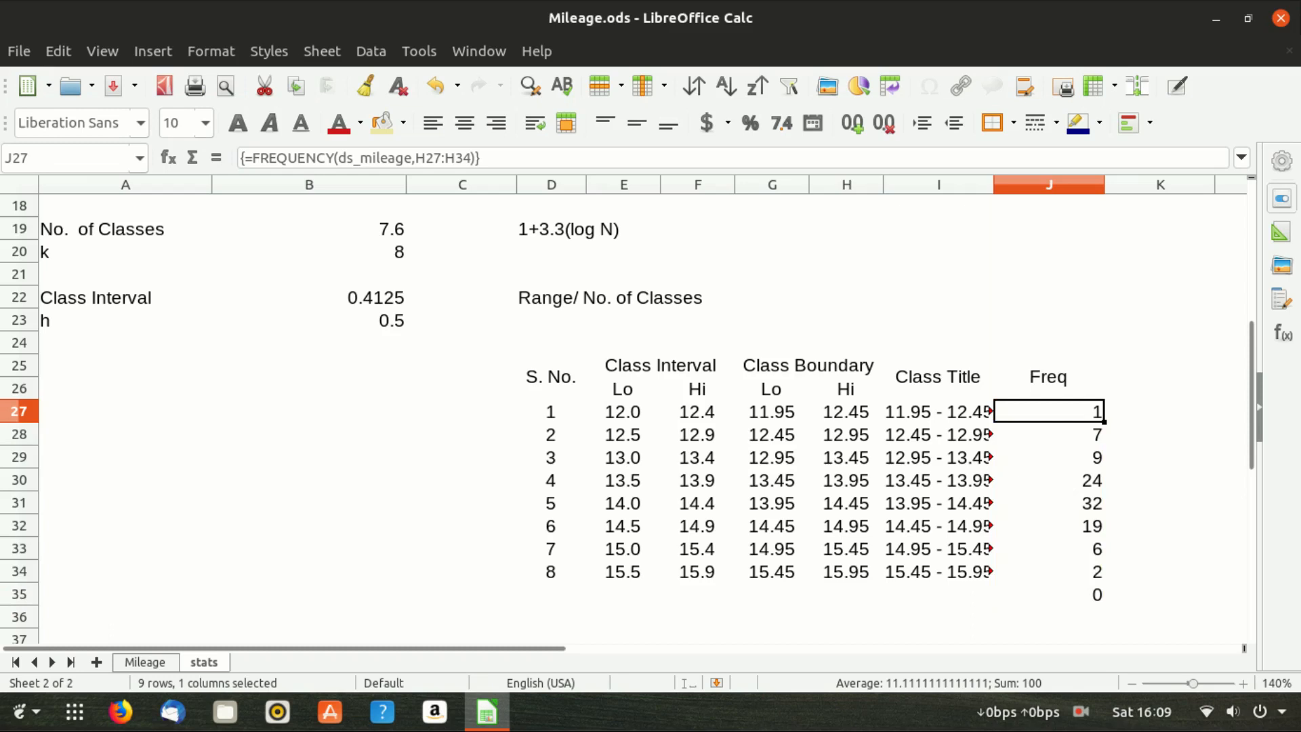
{"action": "key", "text": "shift+Down"}
{"action": "key", "text": "shift+Down"}
{"action": "key", "text": "shift+Down"}
{"action": "key", "text": "shift+Down"}
{"action": "key", "text": "shift+Down"}
{"action": "key", "text": "shift+Down"}
{"action": "key", "text": "shift+Down"}
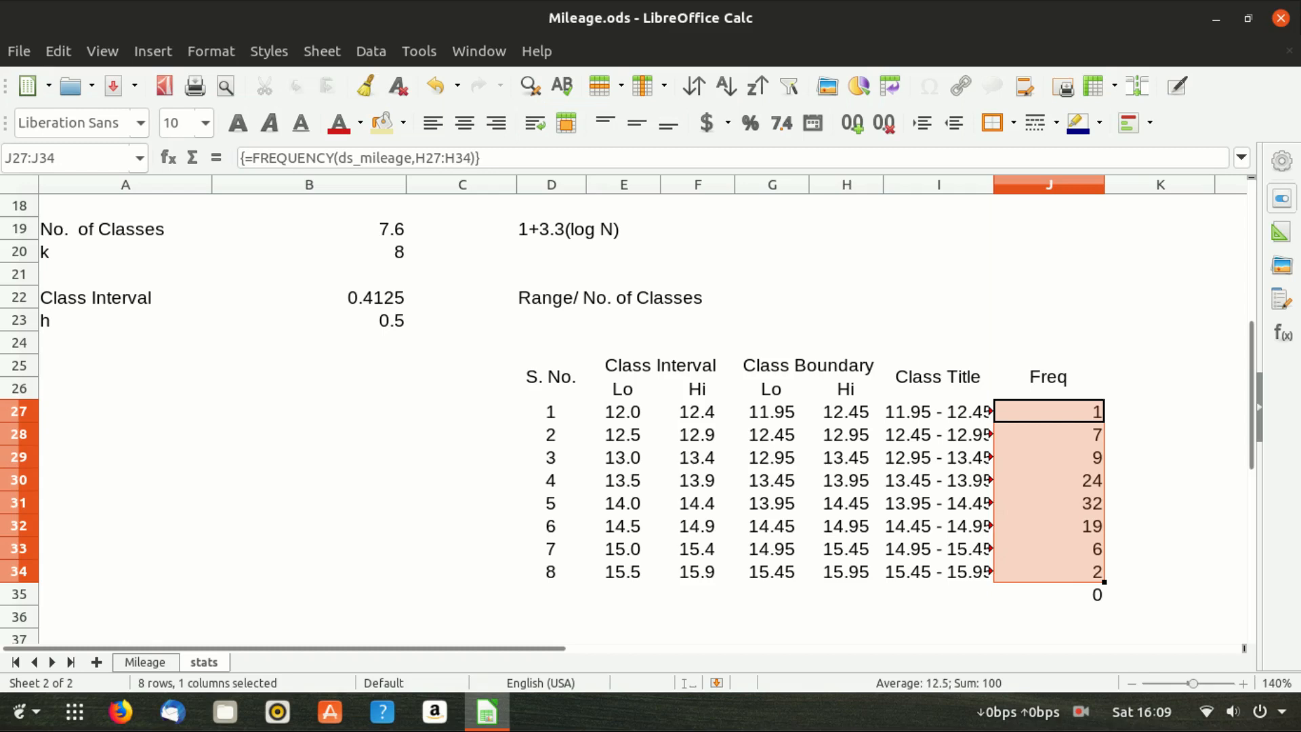
{"action": "left_click", "coordinate": [1049, 411]}
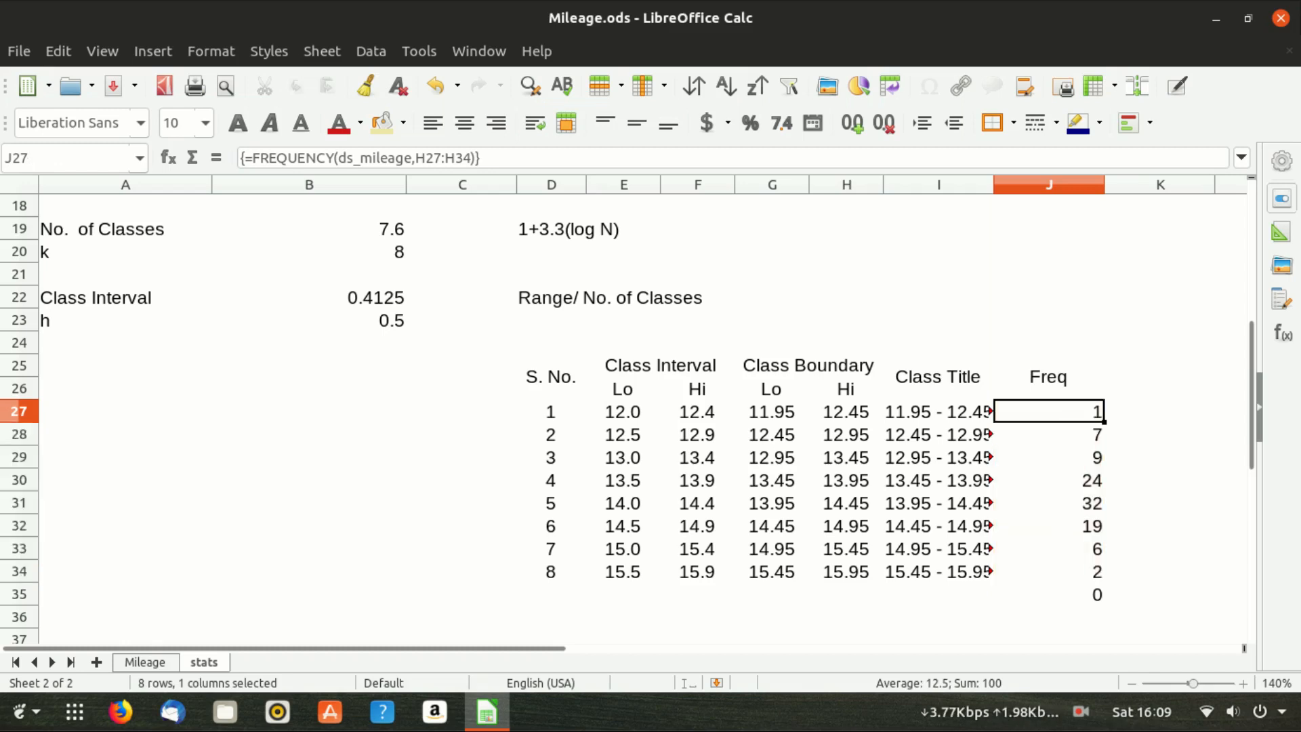
{"action": "key", "text": "Down"}
{"action": "key", "text": "Down"}
{"action": "key", "text": "Down"}
{"action": "key", "text": "Down"}
{"action": "key", "text": "Down"}
{"action": "key", "text": "Down"}
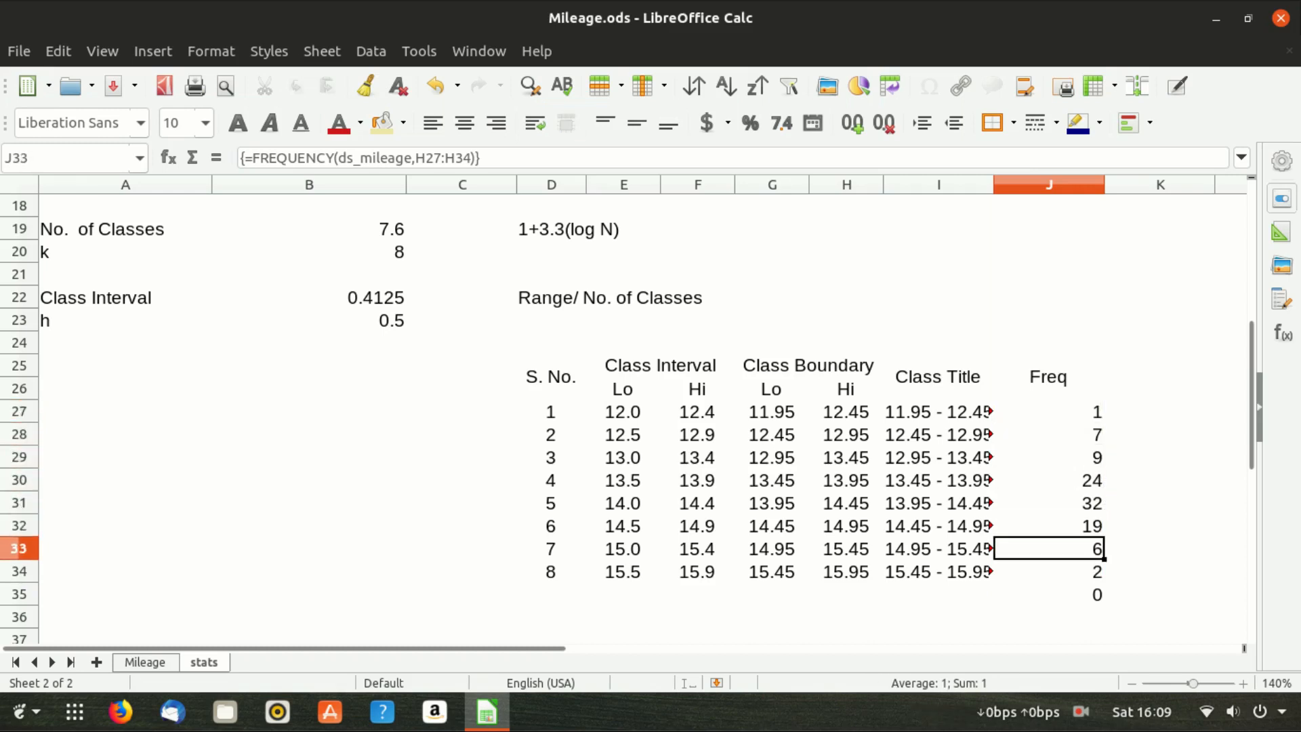
- Apply an outer border and all inner lines to the frequency table in D25:J34
{"action": "key", "text": "Up"}
{"action": "key", "text": "Up"}
{"action": "key", "text": "Up"}
{"action": "key", "text": "Up"}
{"action": "key", "text": "Up"}
{"action": "key", "text": "Up"}
{"action": "key", "text": "Up"}
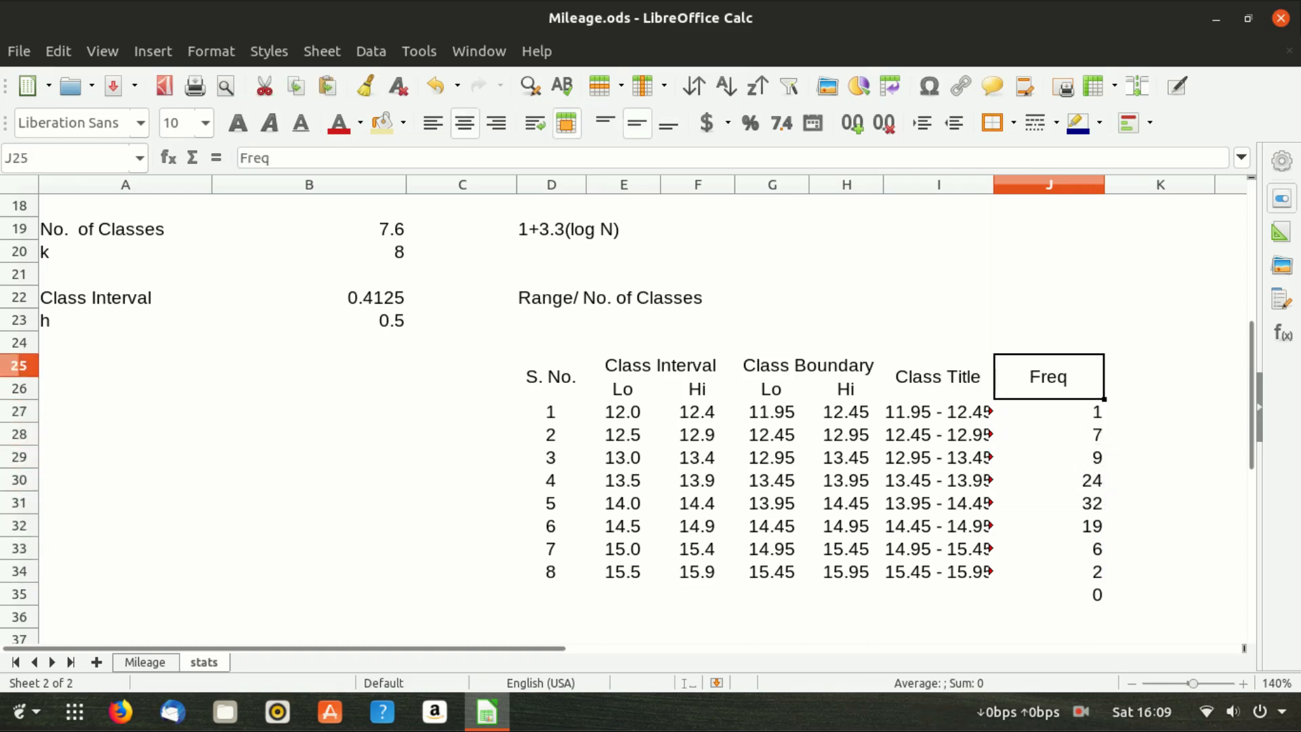
{"action": "key", "text": "Left"}
{"action": "key", "text": "Left"}
{"action": "key", "text": "Left"}
{"action": "key", "text": "Left"}
{"action": "key", "text": "shift+Right"}
{"action": "key", "text": "shift+Right"}
{"action": "key", "text": "shift+Right"}
{"action": "key", "text": "shift+Right"}
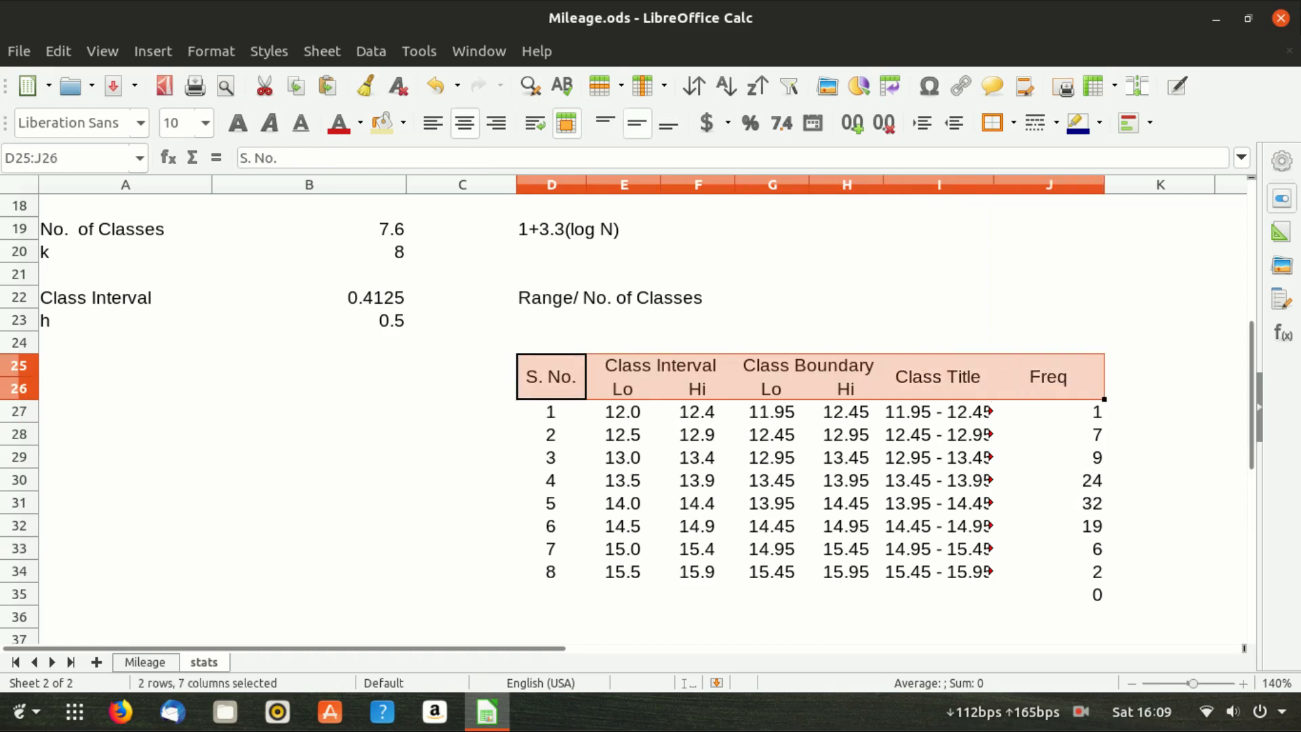
{"action": "key", "text": "shift+Down"}
{"action": "key", "text": "shift+Down"}
{"action": "key", "text": "shift+Down"}
{"action": "key", "text": "shift+Down"}
{"action": "key", "text": "shift+Down"}
{"action": "key", "text": "shift+Down"}
{"action": "key", "text": "shift+Down"}
{"action": "key", "text": "shift+Down"}
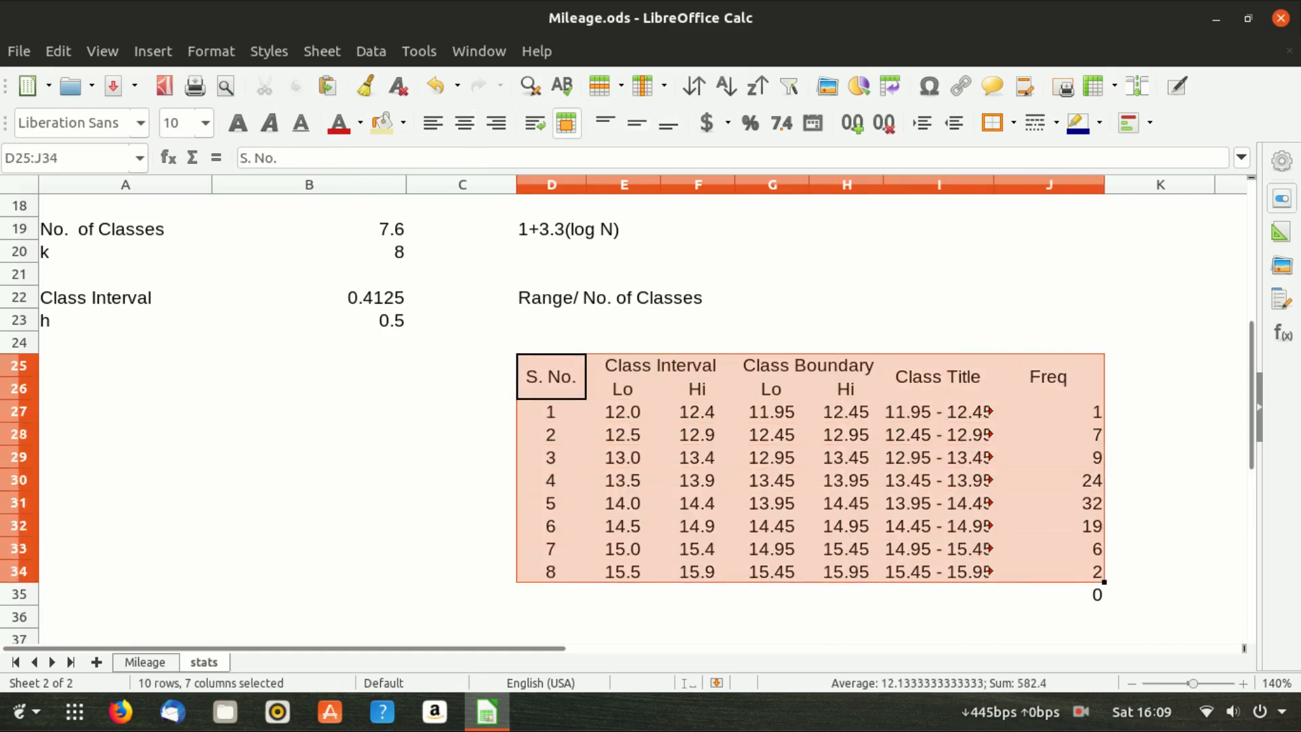
{"action": "left_click", "coordinate": [1014, 123]}
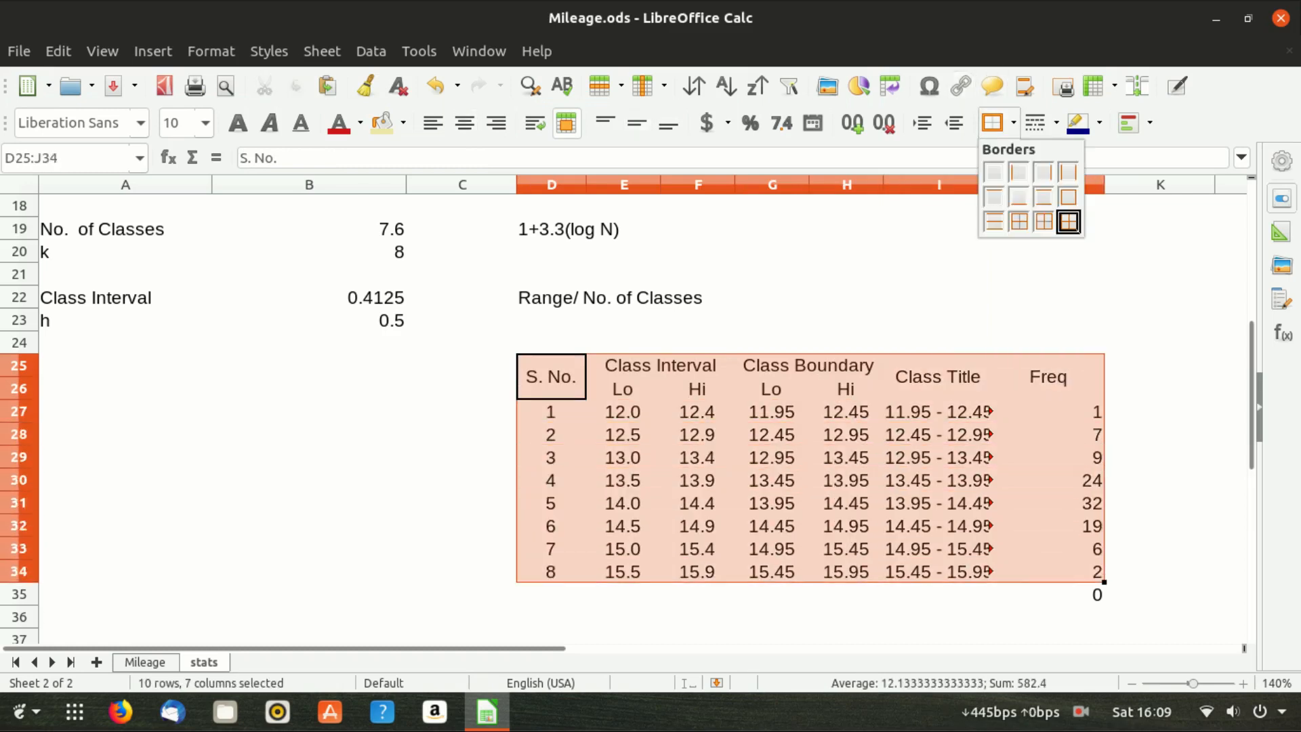
{"action": "left_click", "coordinate": [1069, 221]}
{"action": "left_click", "coordinate": [939, 480]}
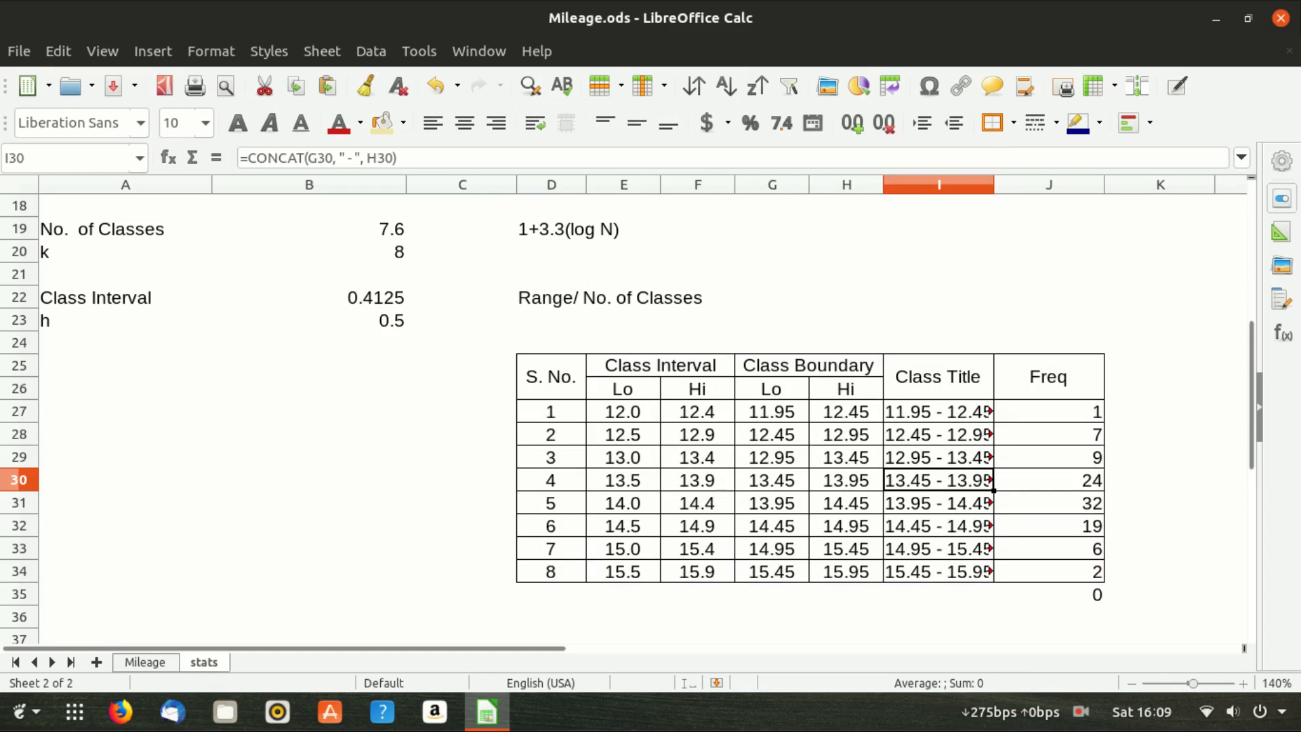
{"action": "left_click", "coordinate": [938, 411]}
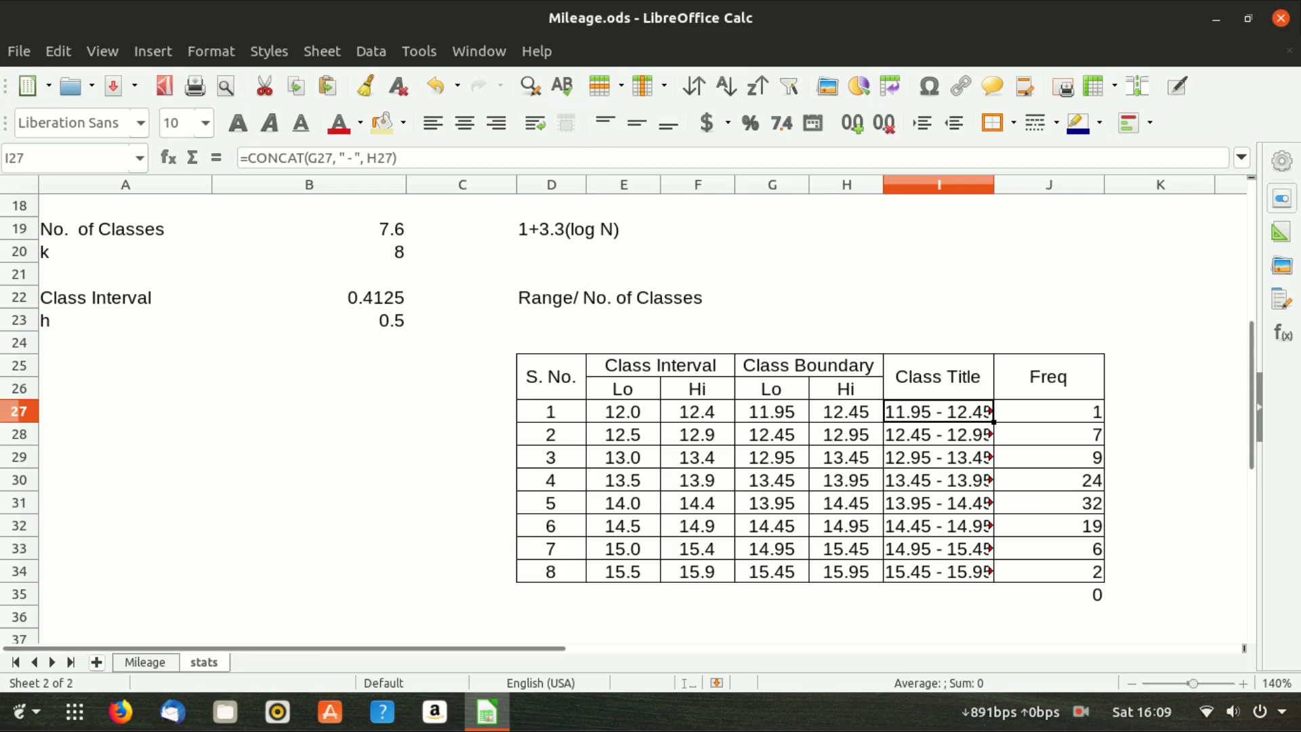
- Add a new sheet after stats and name it Histogram
{"action": "left_click", "coordinate": [97, 662]}
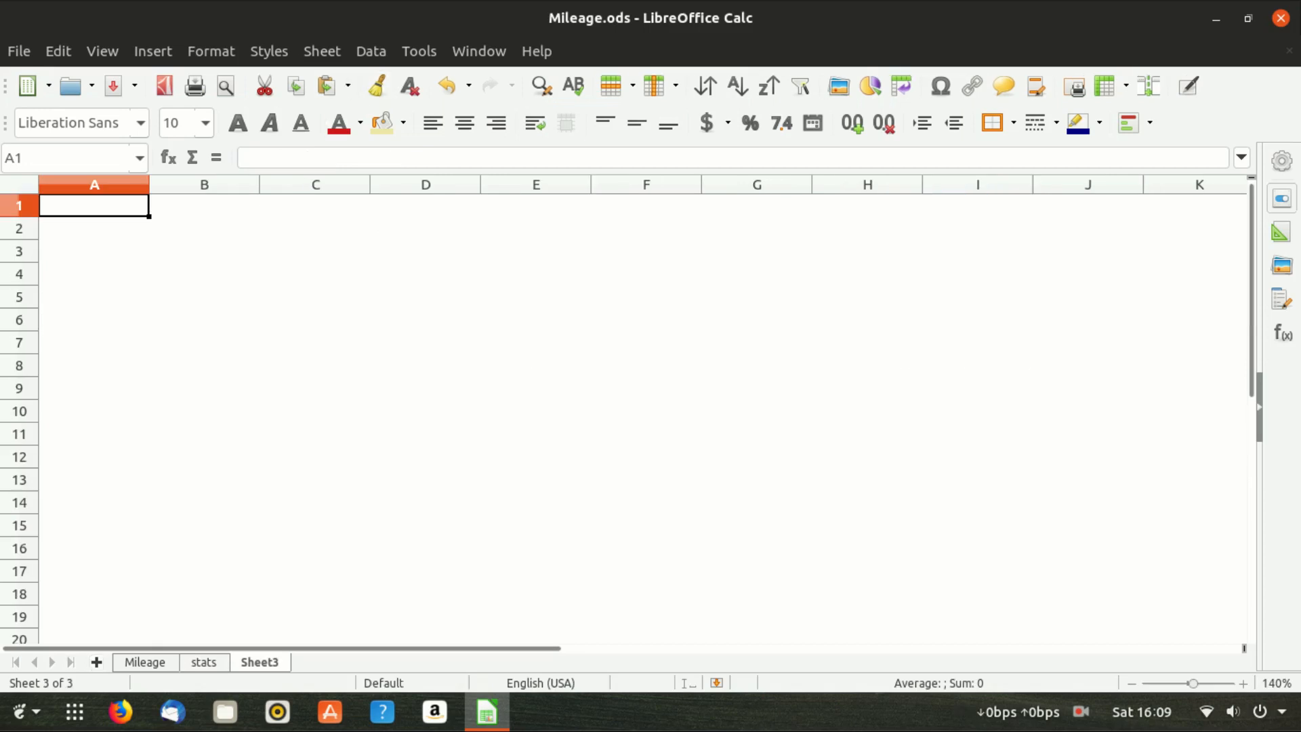
{"action": "double_click", "coordinate": [259, 662]}
{"action": "type", "text": "Histogram"}
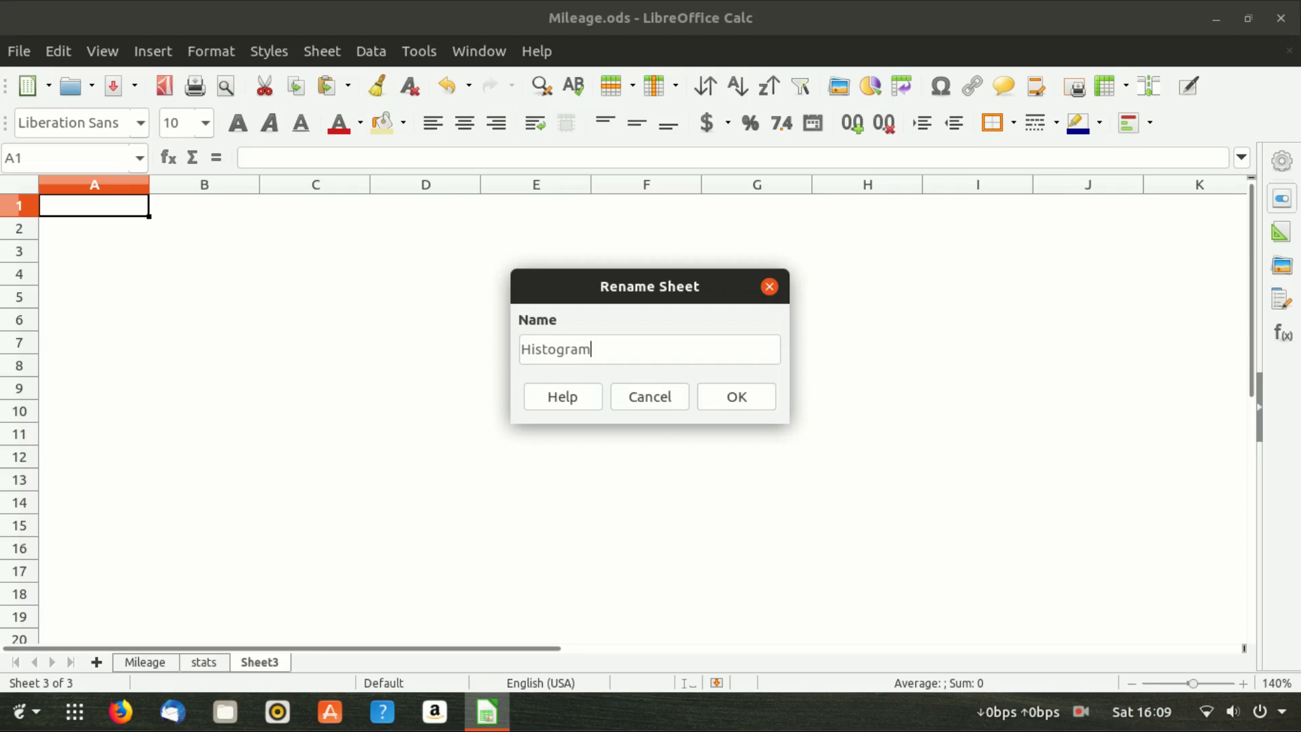
{"action": "key", "text": "Return"}
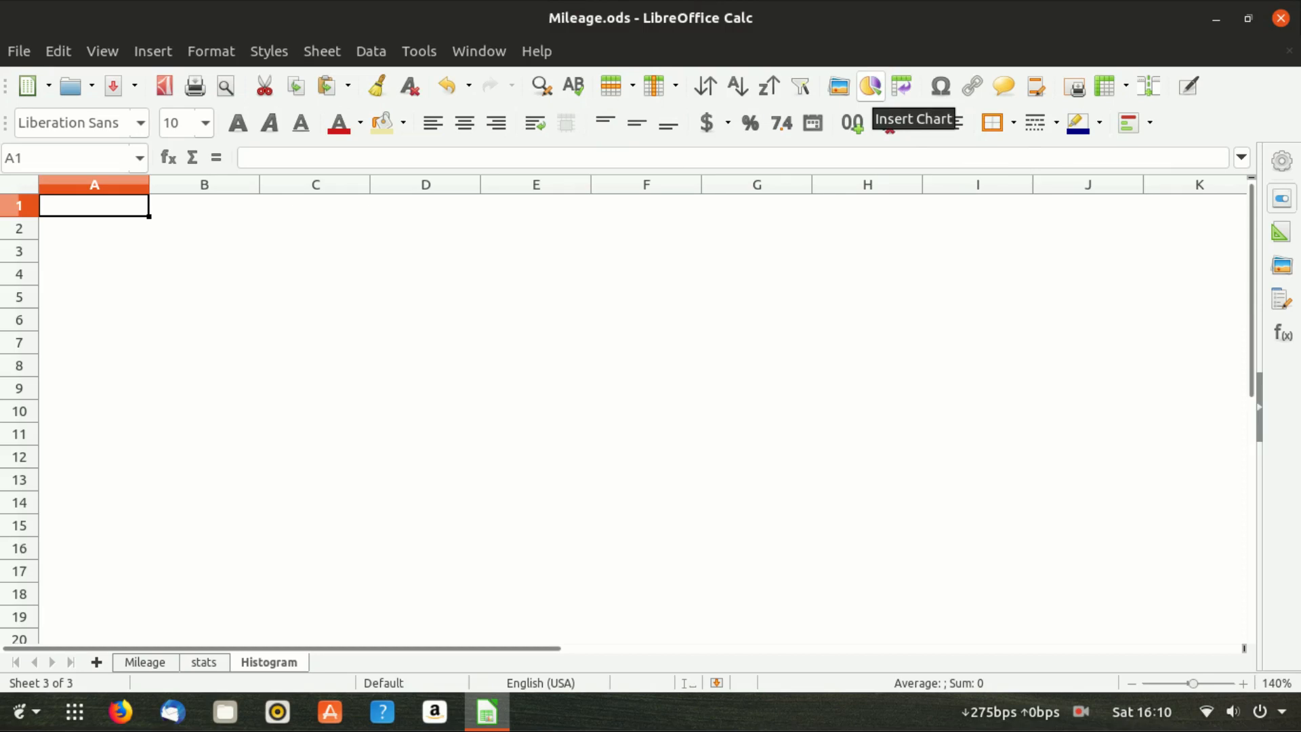
- Insert a normal column chart on the Histogram sheet and add one data series to it
{"action": "left_click", "coordinate": [870, 86]}
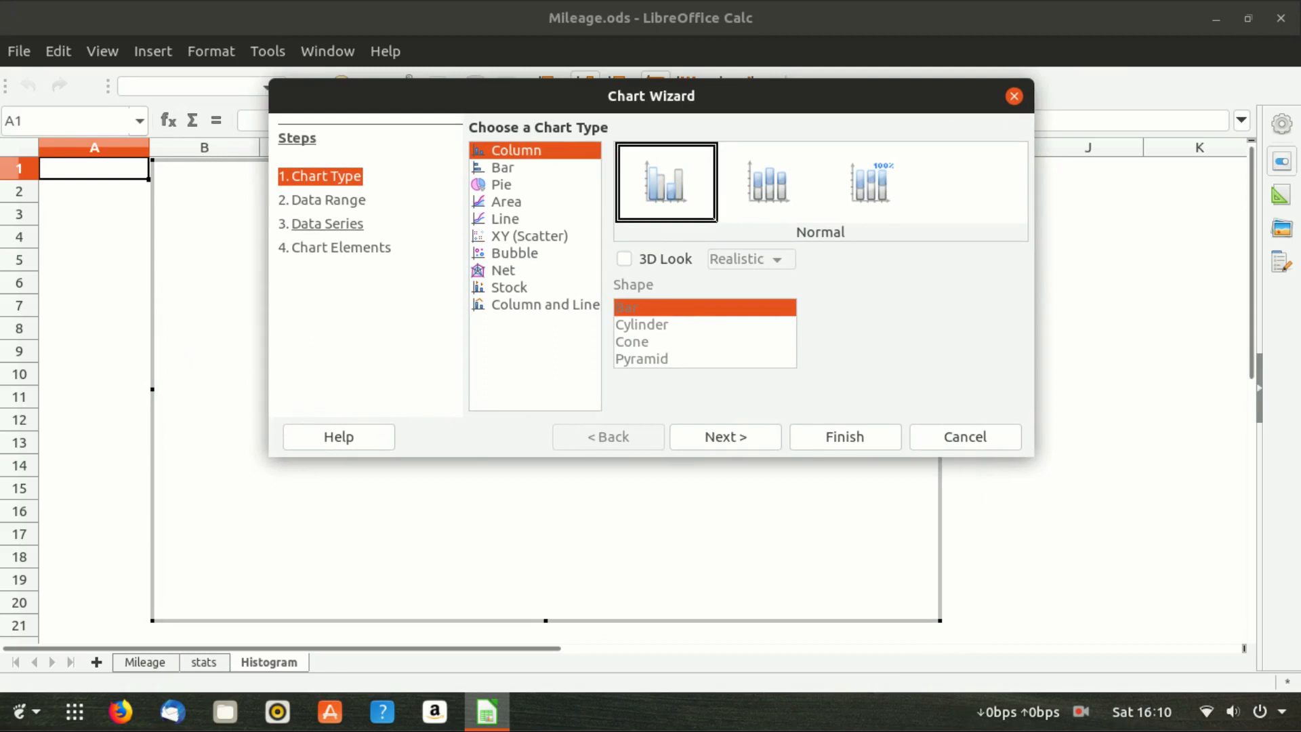
{"action": "left_click", "coordinate": [327, 224]}
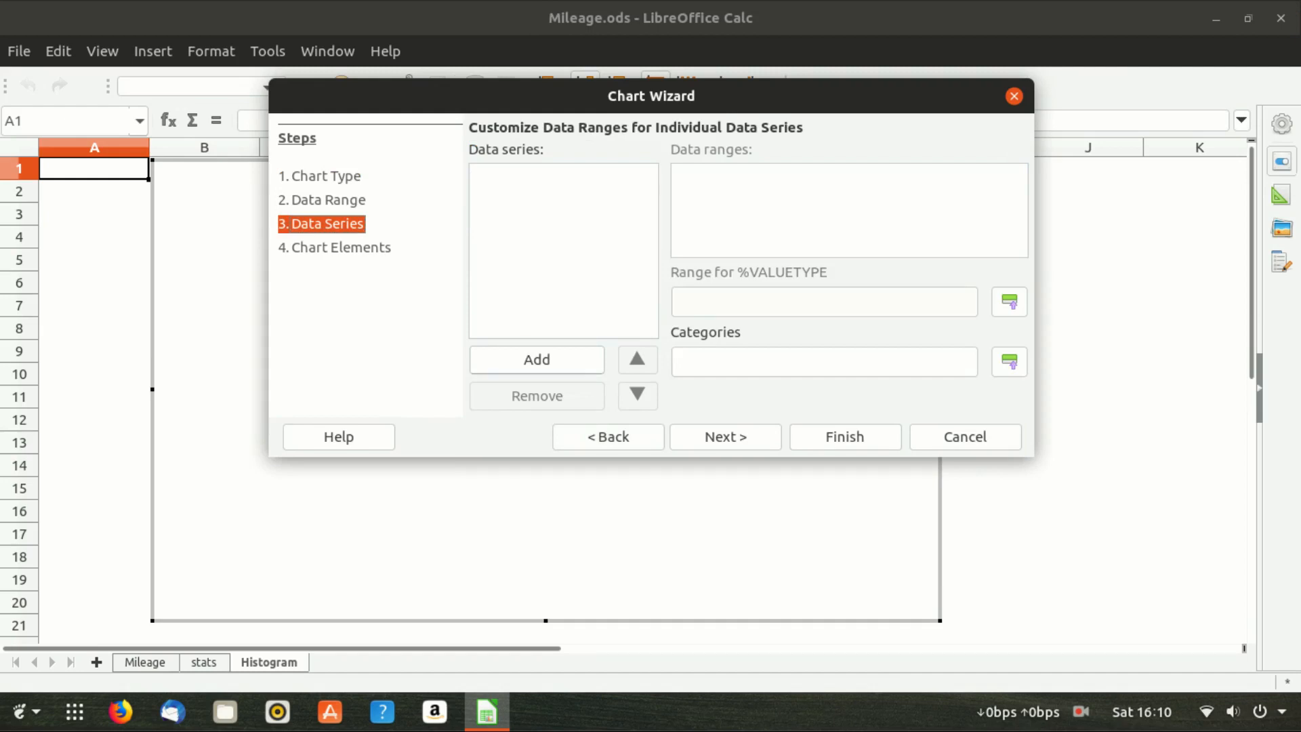
{"action": "left_click", "coordinate": [537, 359]}
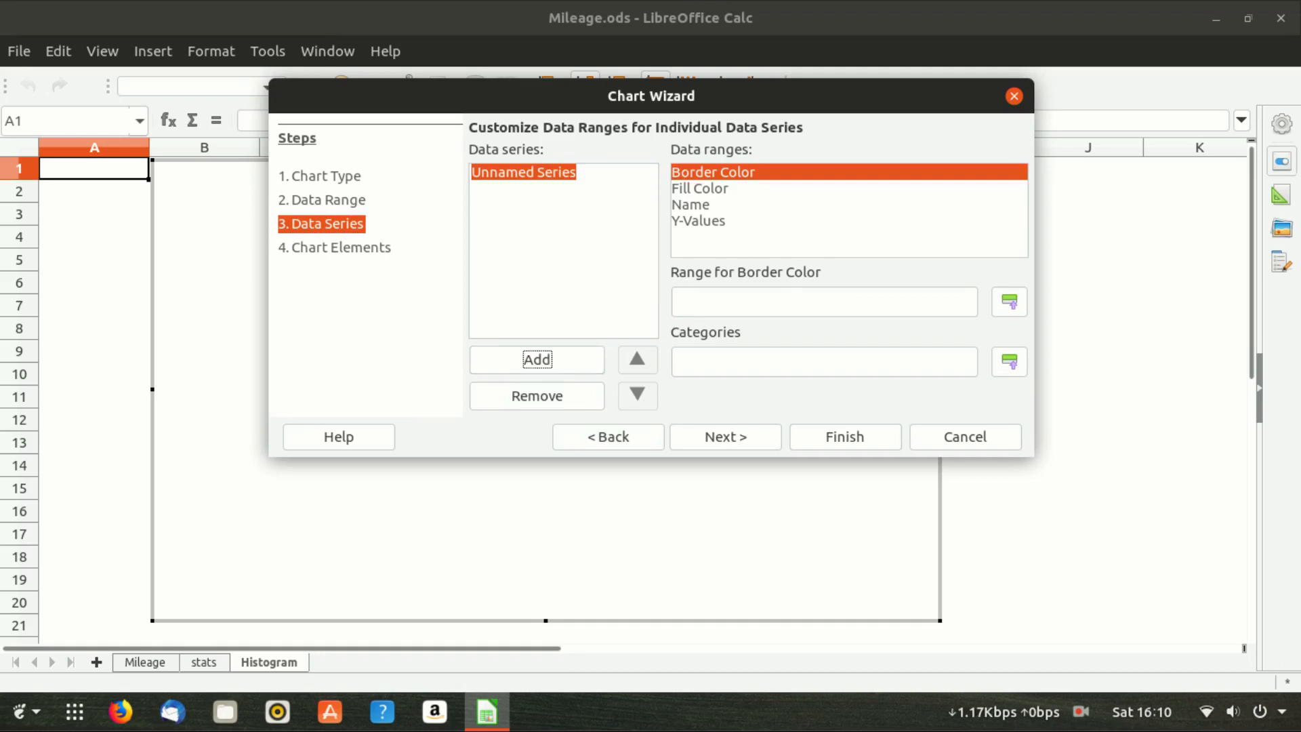
- Set the Y-Values range of the new data series to the class frequencies, $stats.$J$27:$J$34
{"action": "left_click", "coordinate": [699, 221]}
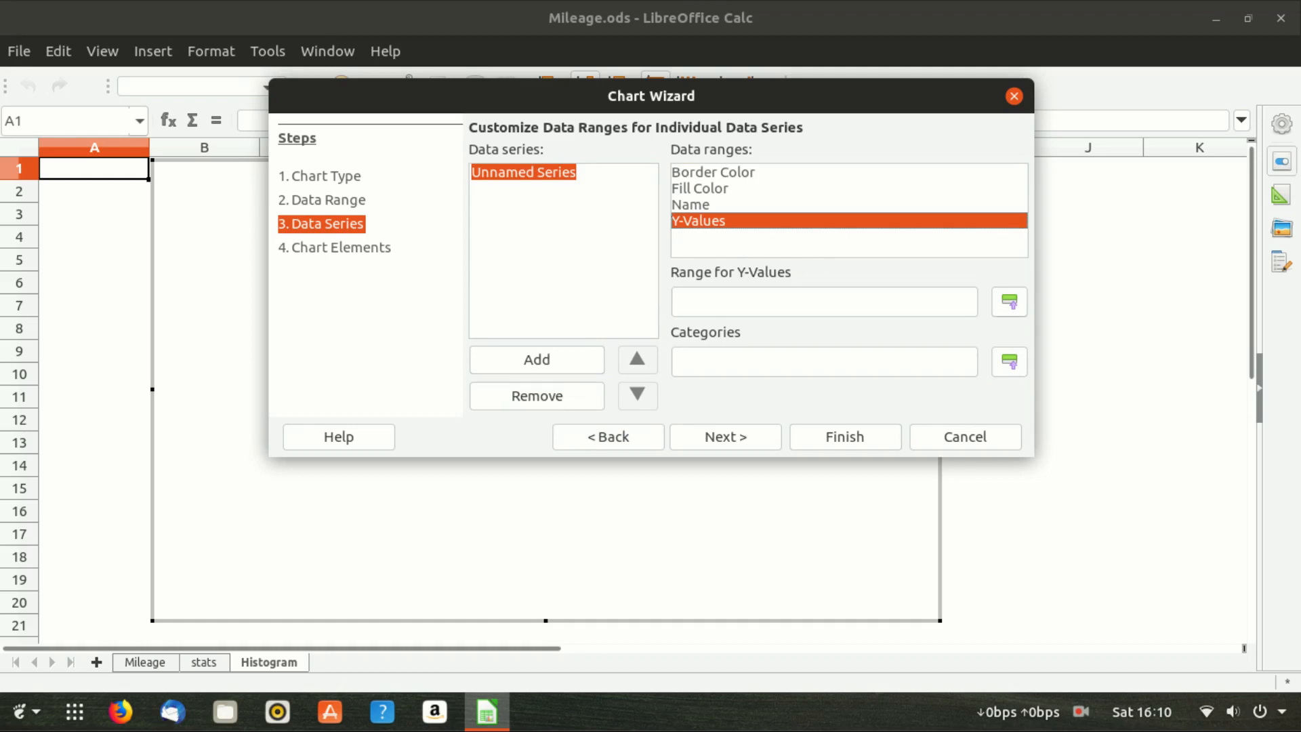
{"action": "left_click", "coordinate": [1009, 301]}
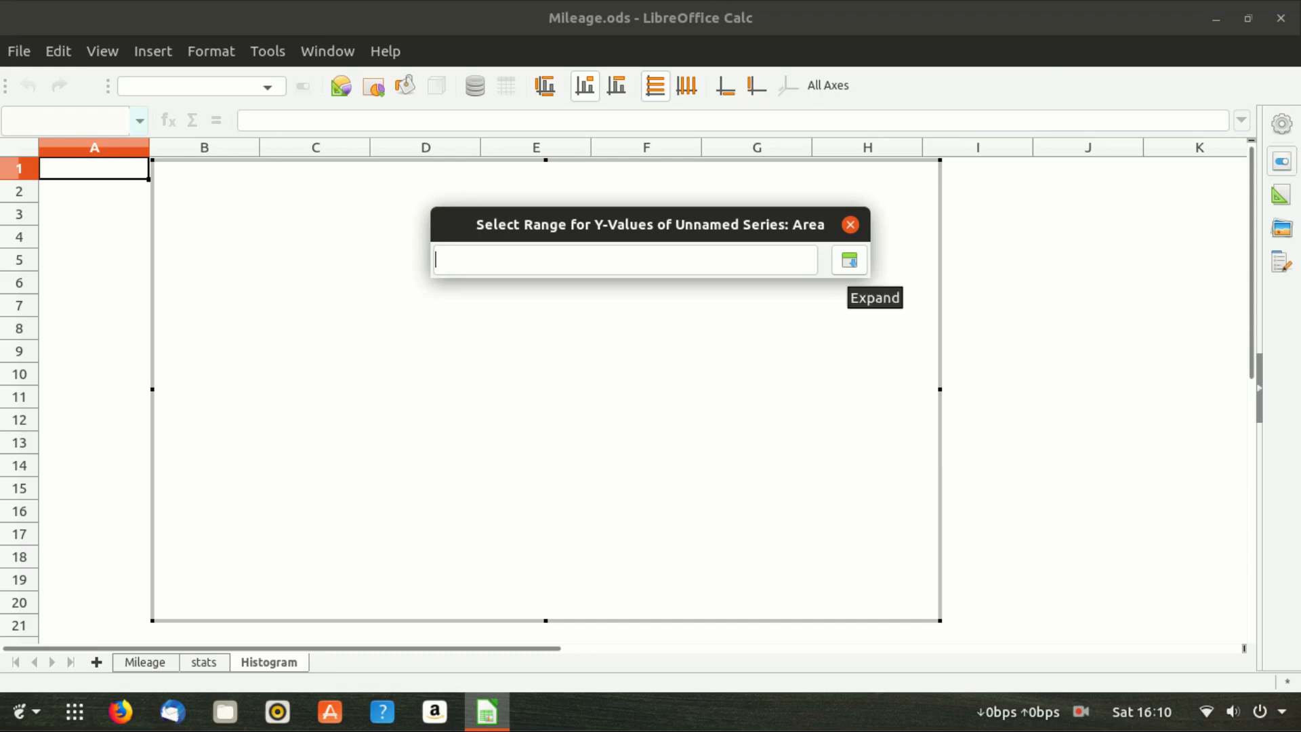
{"action": "left_click", "coordinate": [849, 261]}
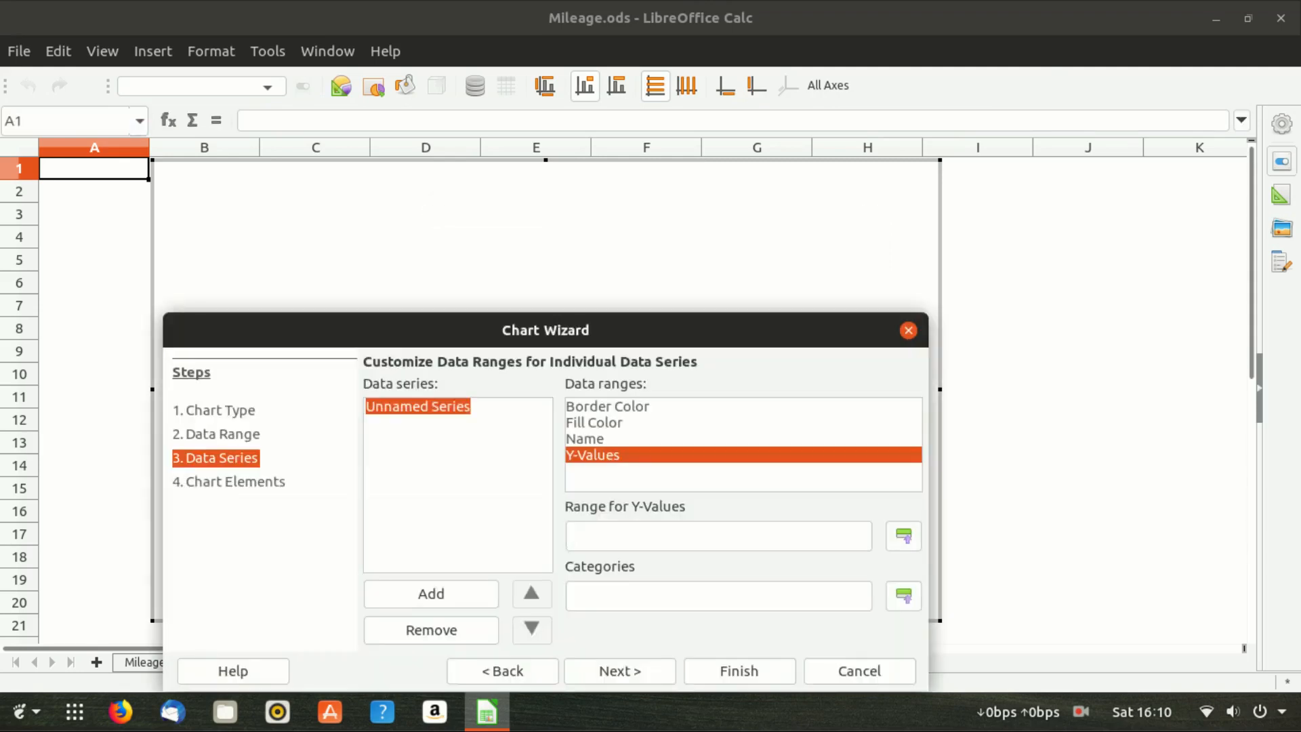
{"action": "left_click", "coordinate": [903, 536]}
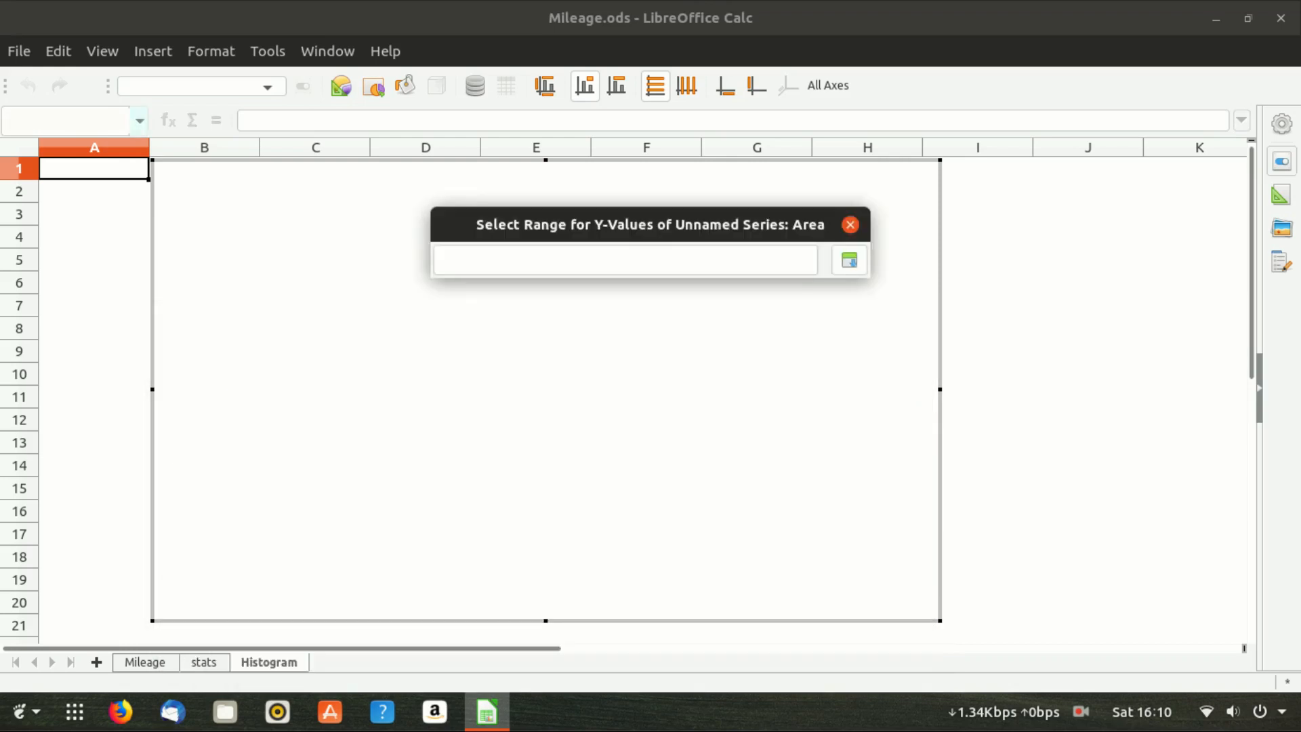
{"action": "left_click", "coordinate": [204, 663]}
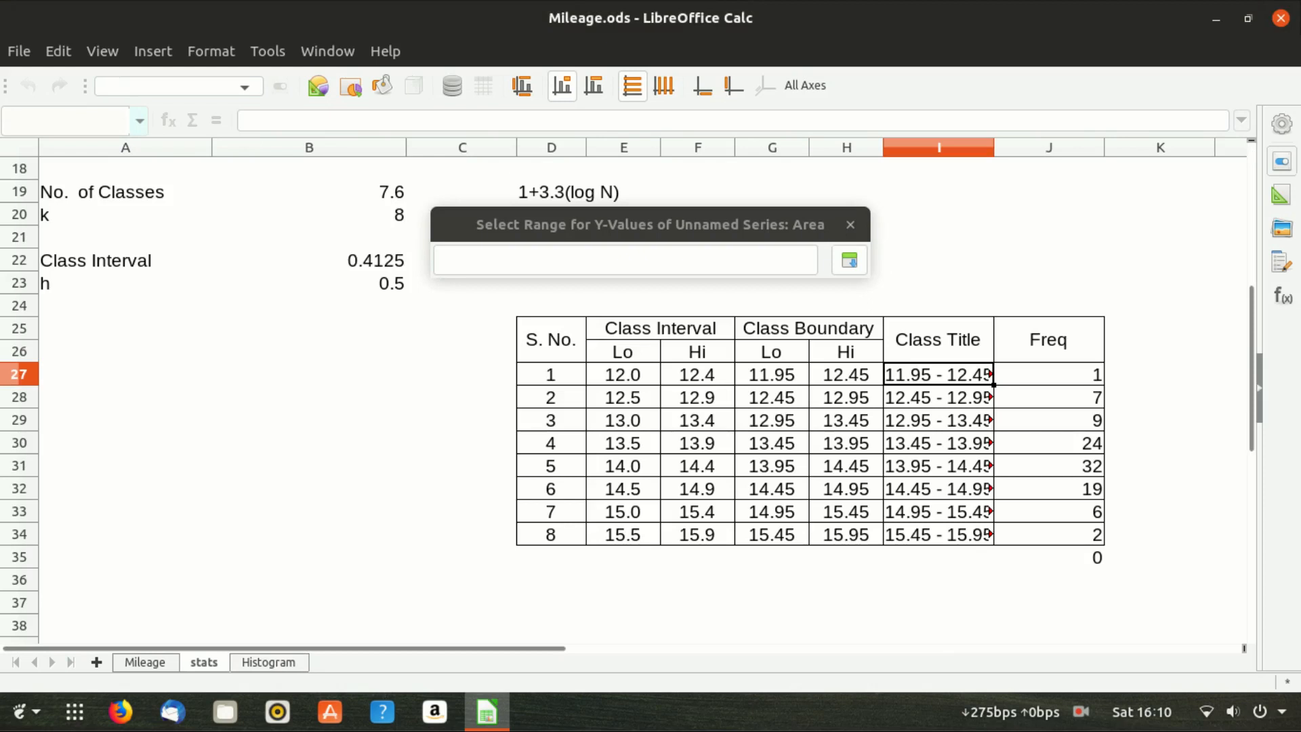
{"action": "left_click_drag", "start_coordinate": [1084, 376], "coordinate": [1097, 538]}
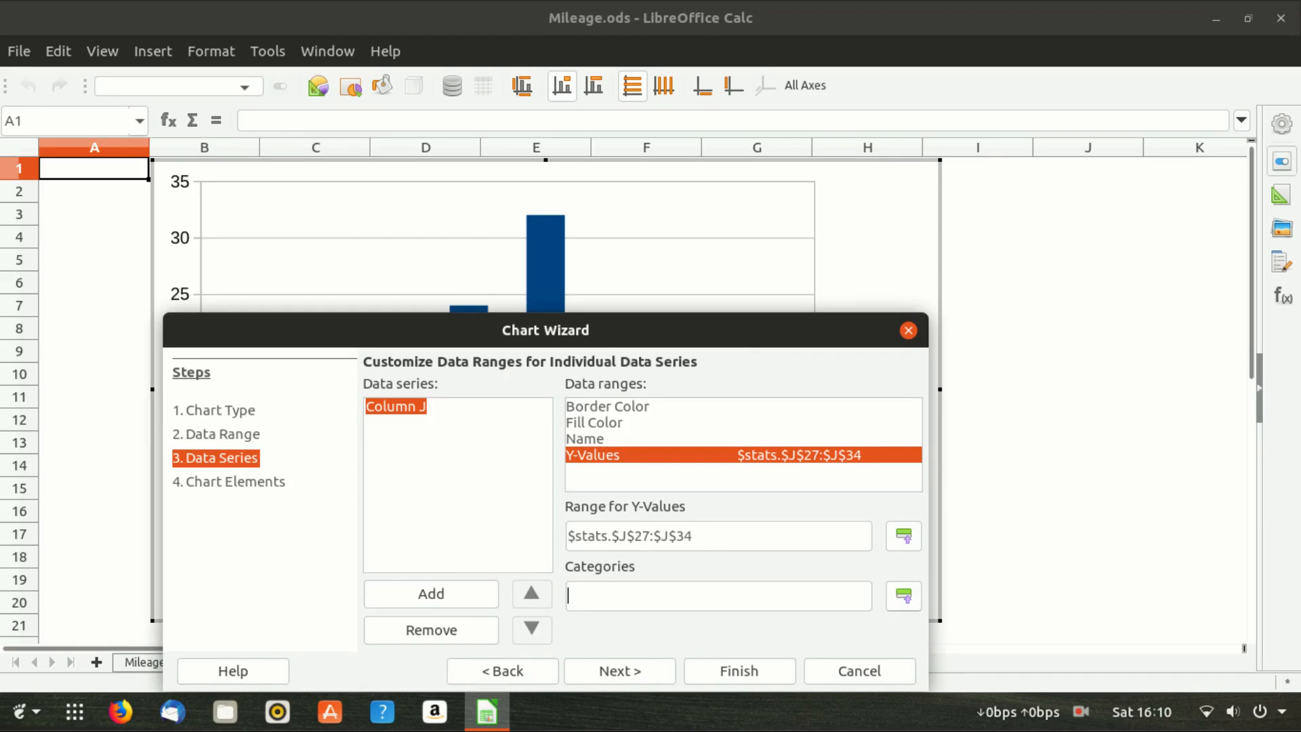
- Set the Categories range of the chart to the class titles, $stats.$I$27:$I$34
{"action": "left_click", "coordinate": [903, 596]}
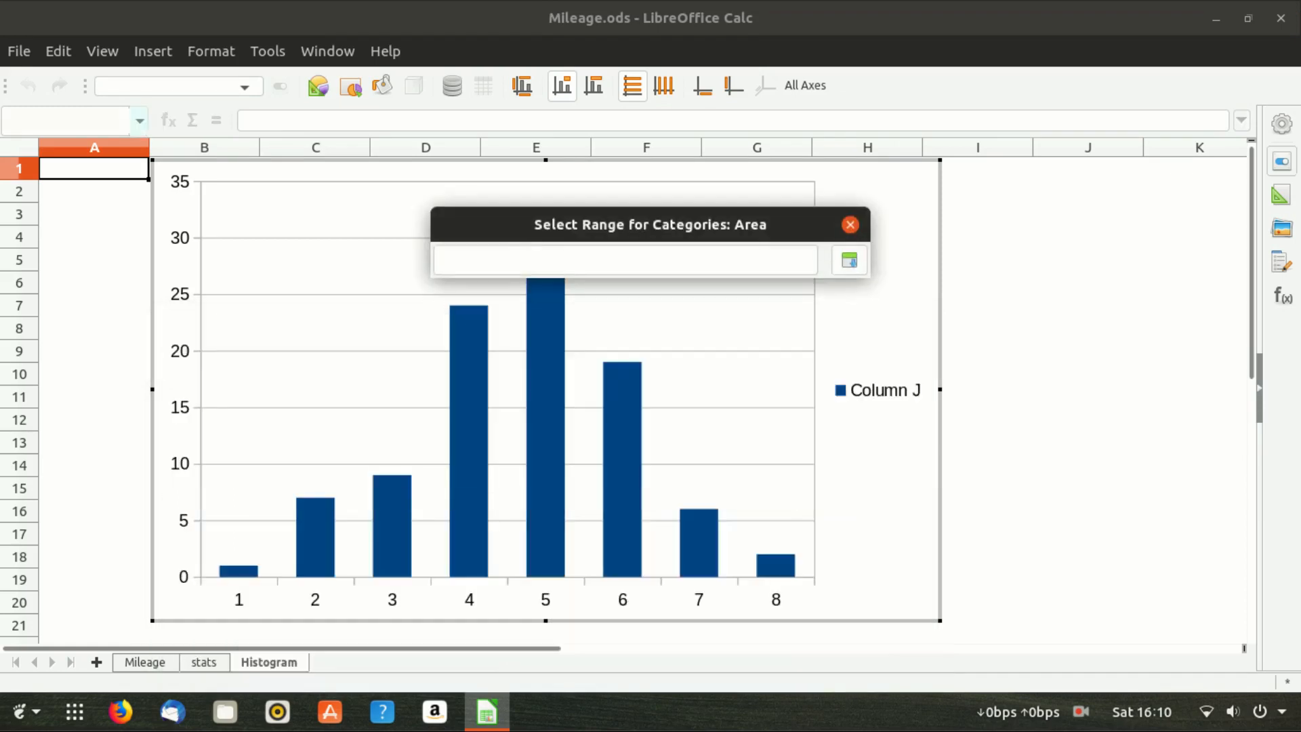
{"action": "left_click", "coordinate": [204, 662]}
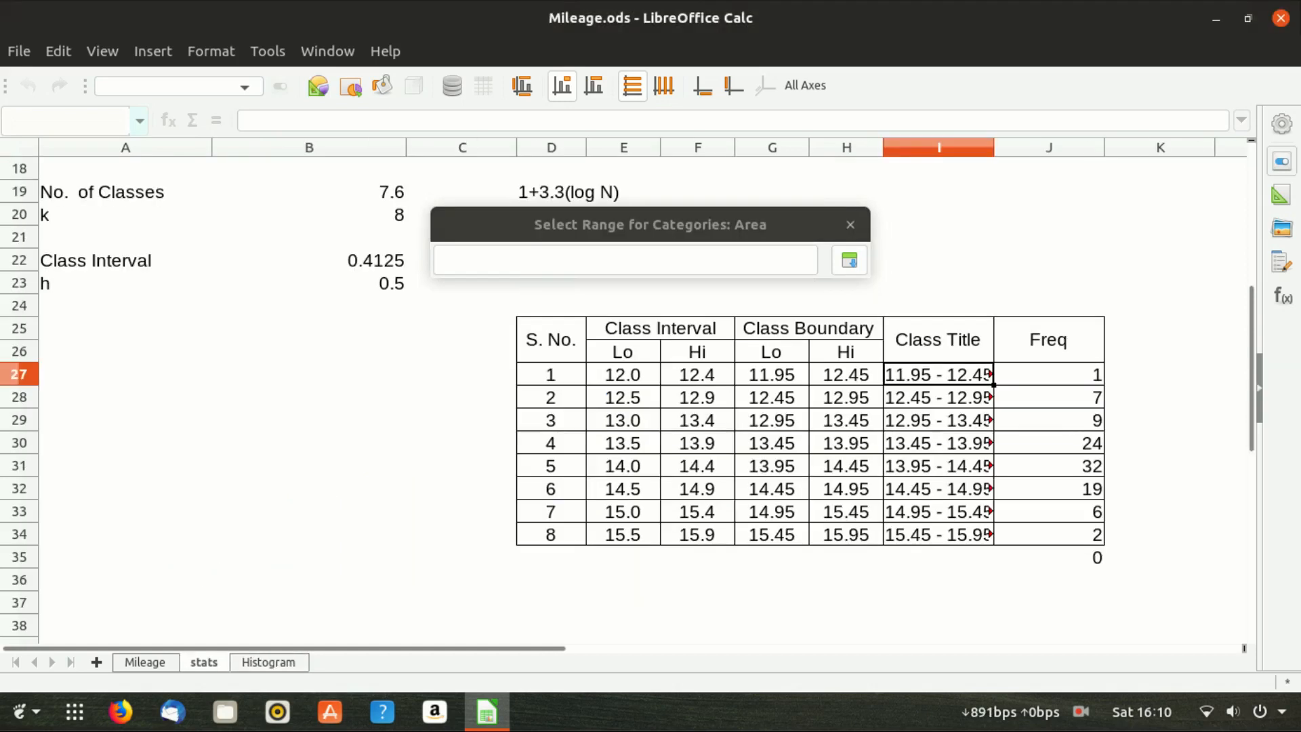
{"action": "left_click_drag", "start_coordinate": [938, 374], "coordinate": [969, 539]}
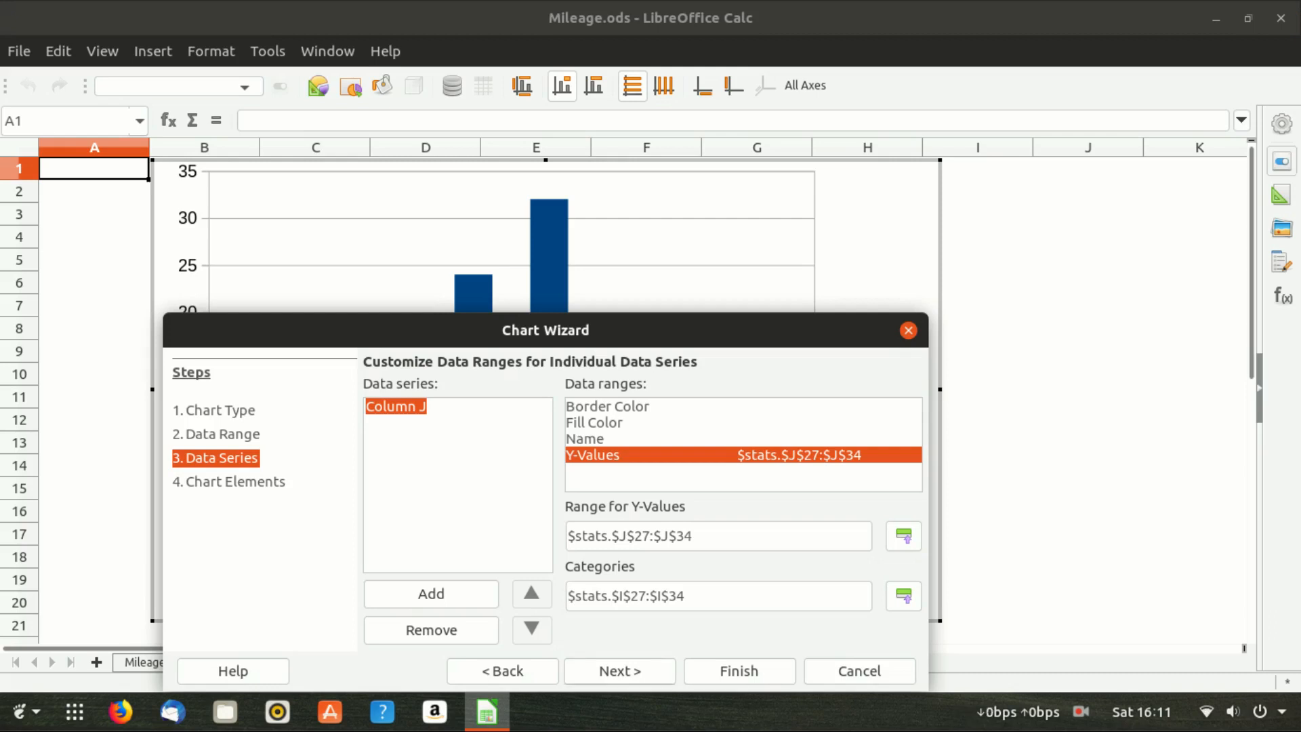
- Turn off the chart's legend and set the chart title to Mileage per Litre
{"action": "left_click", "coordinate": [620, 671]}
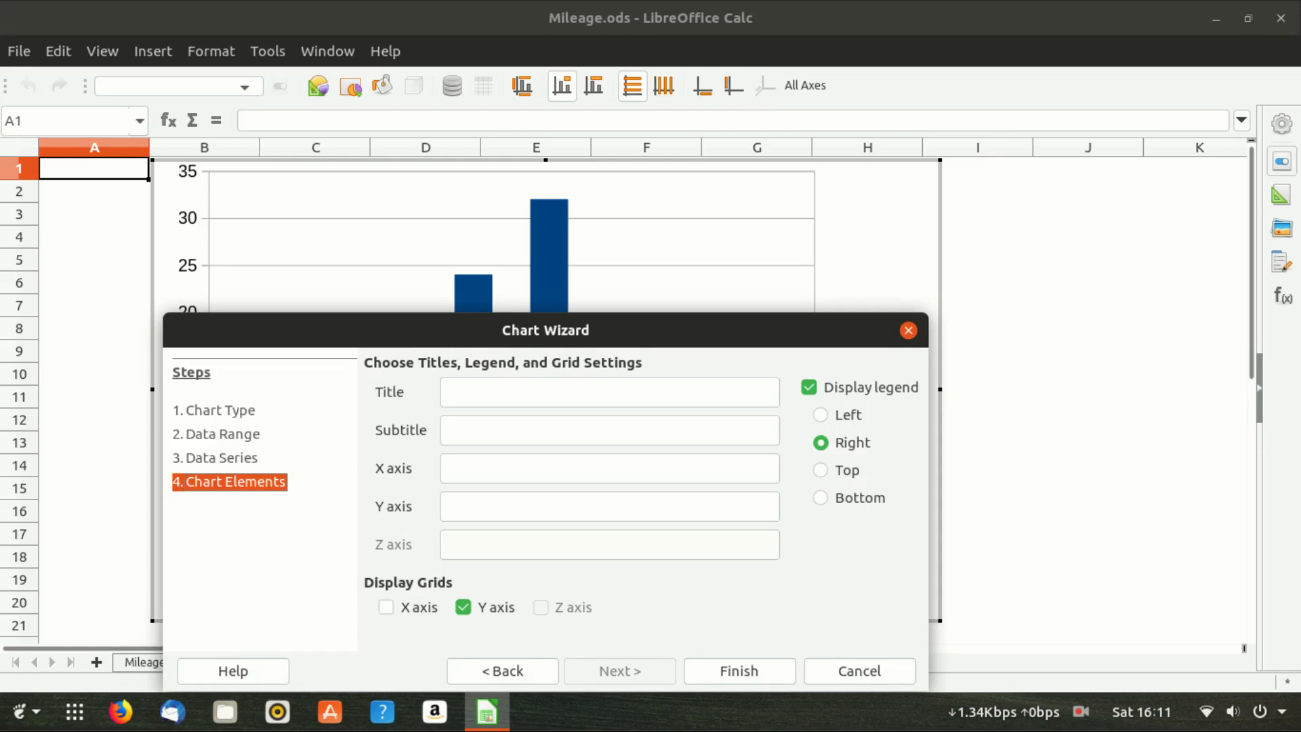
{"action": "left_click", "coordinate": [810, 388]}
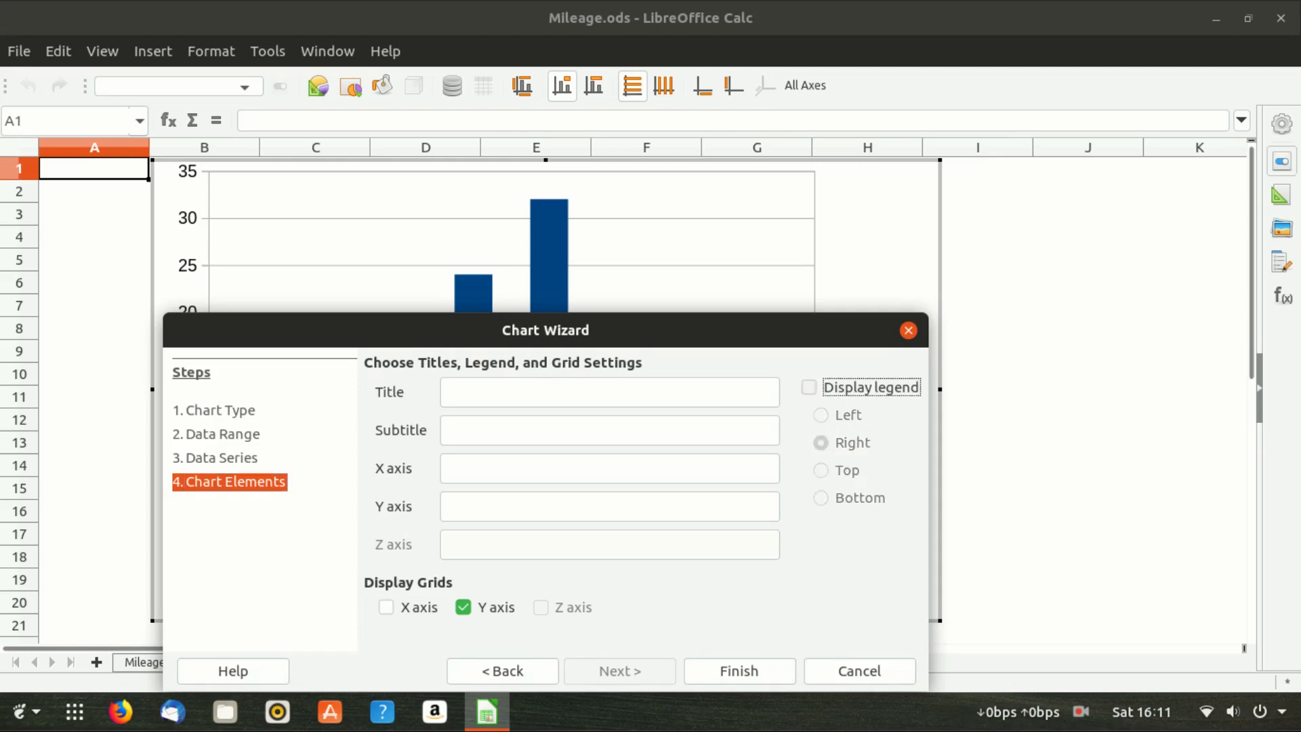
{"action": "left_click", "coordinate": [609, 392]}
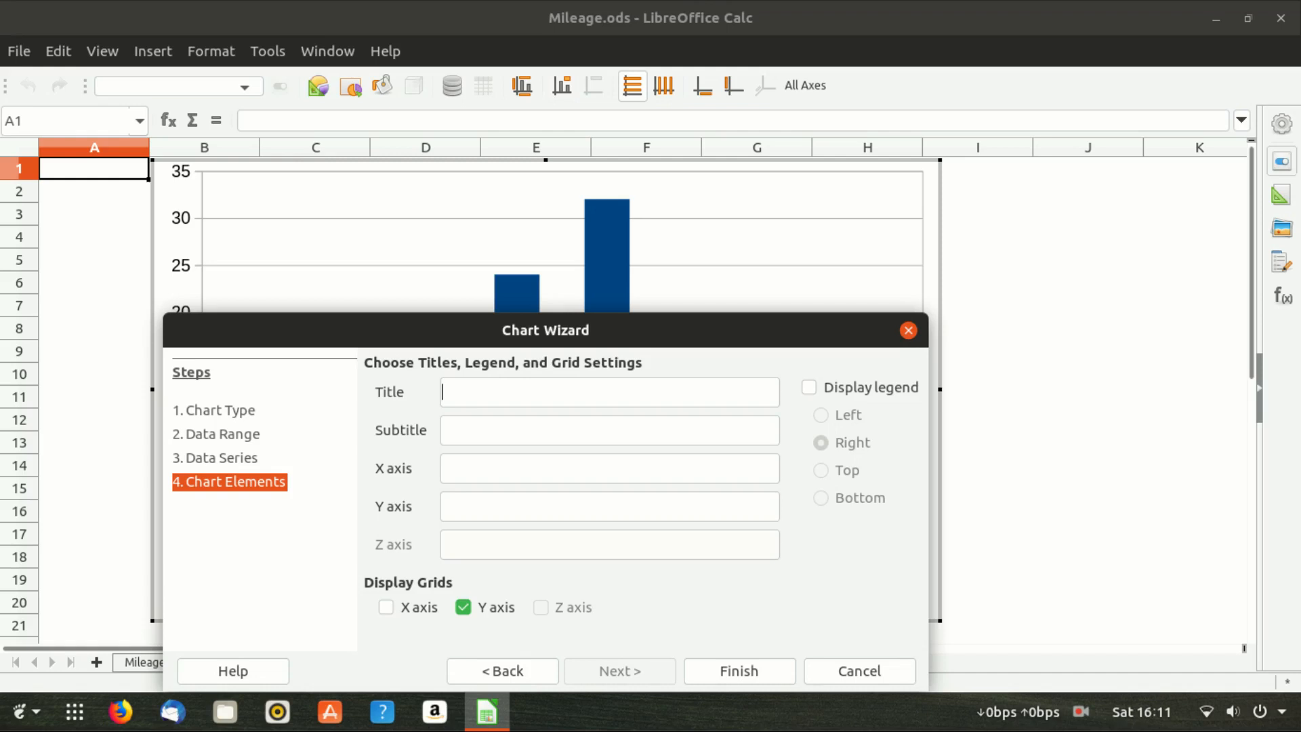
{"action": "type", "text": "Mileage per Litre"}
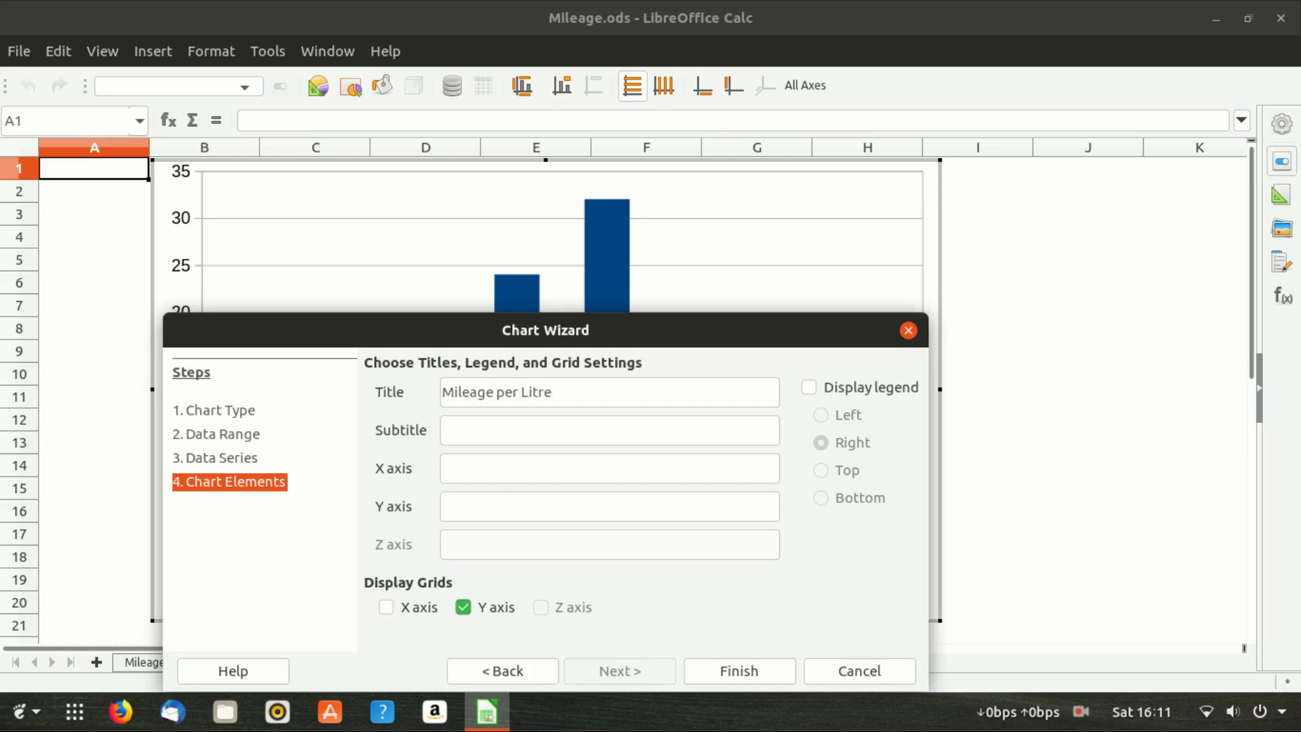
- Title the X axis Kilometers and the Y axis Frequency, finish the chart, and move it over to start at column A
{"action": "key", "text": "Tab"}
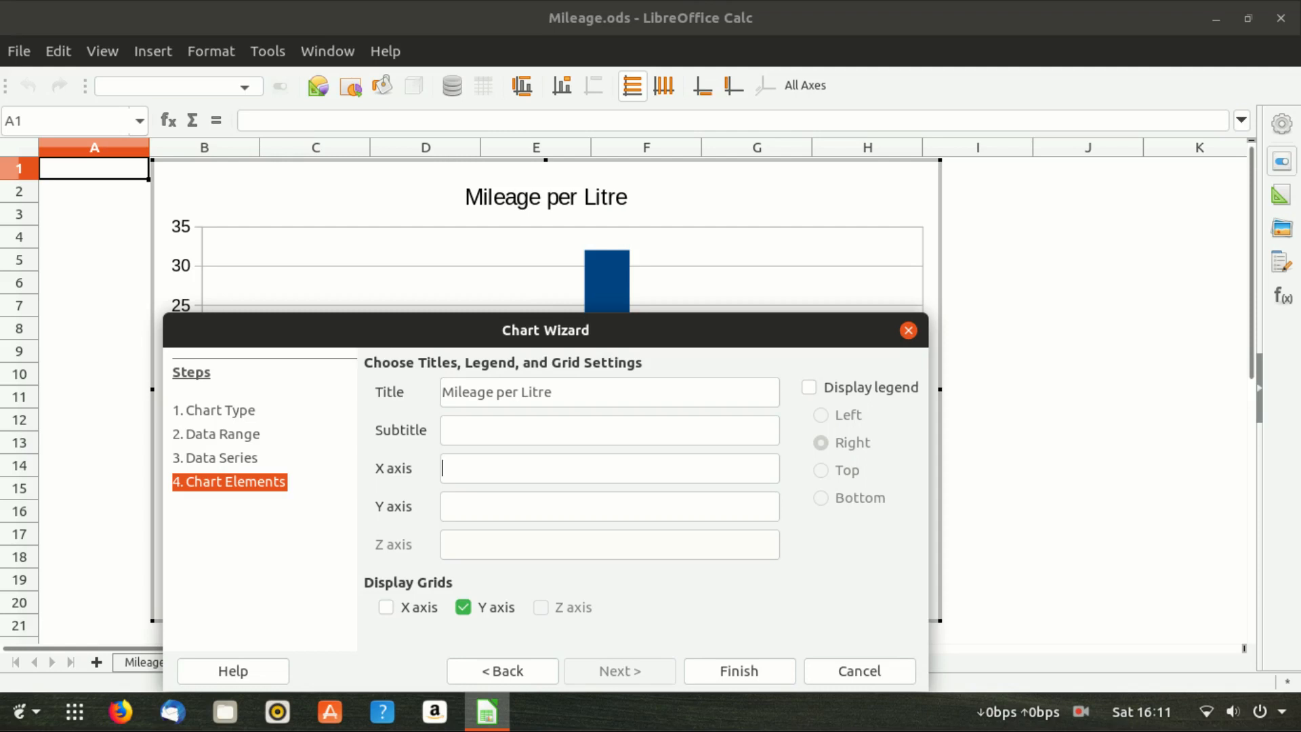
{"action": "type", "text": "Kilometers"}
{"action": "key", "text": "Tab"}
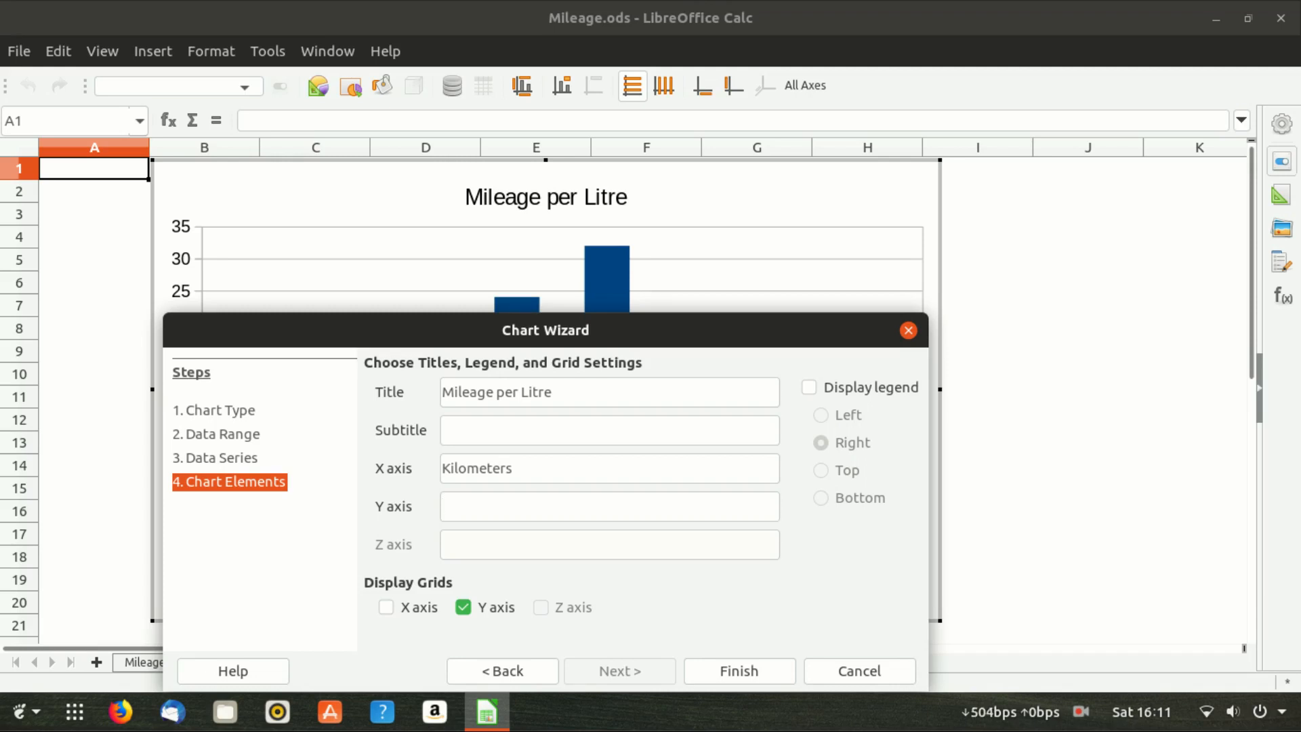
{"action": "type", "text": "Frequency"}
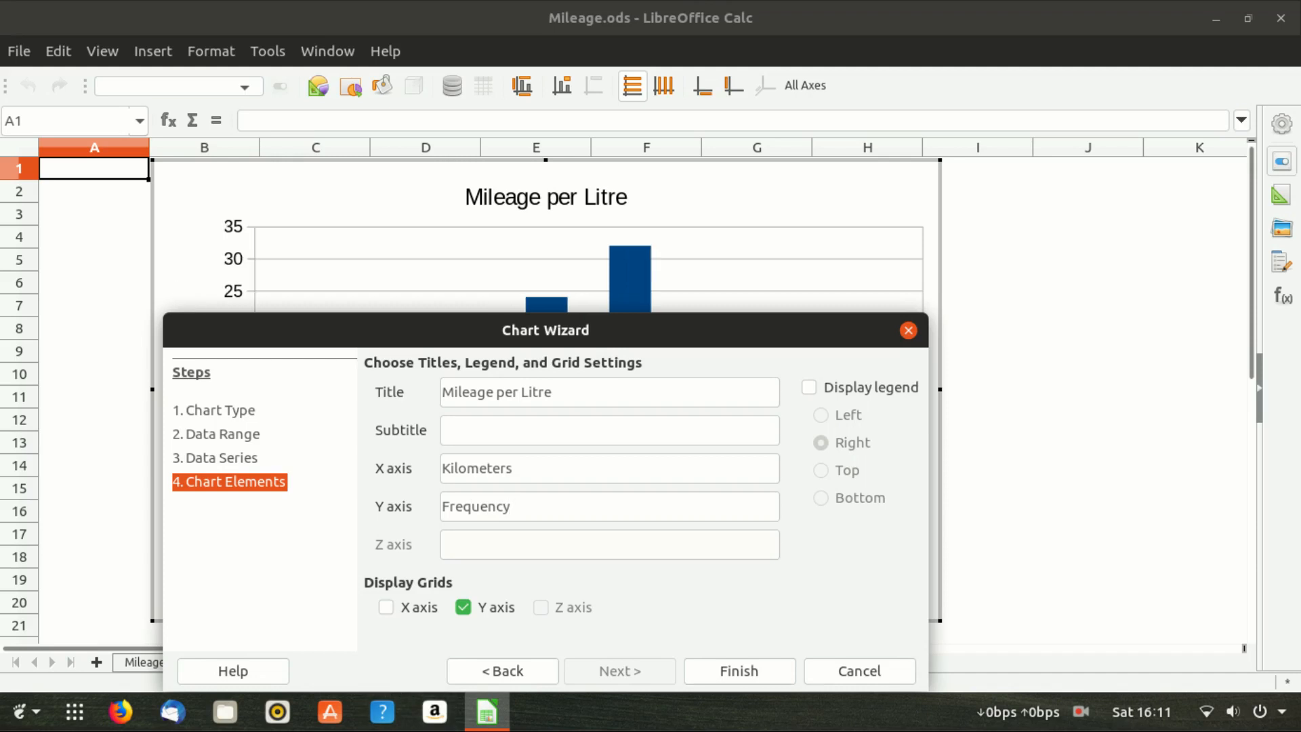
{"action": "key", "text": "Return"}
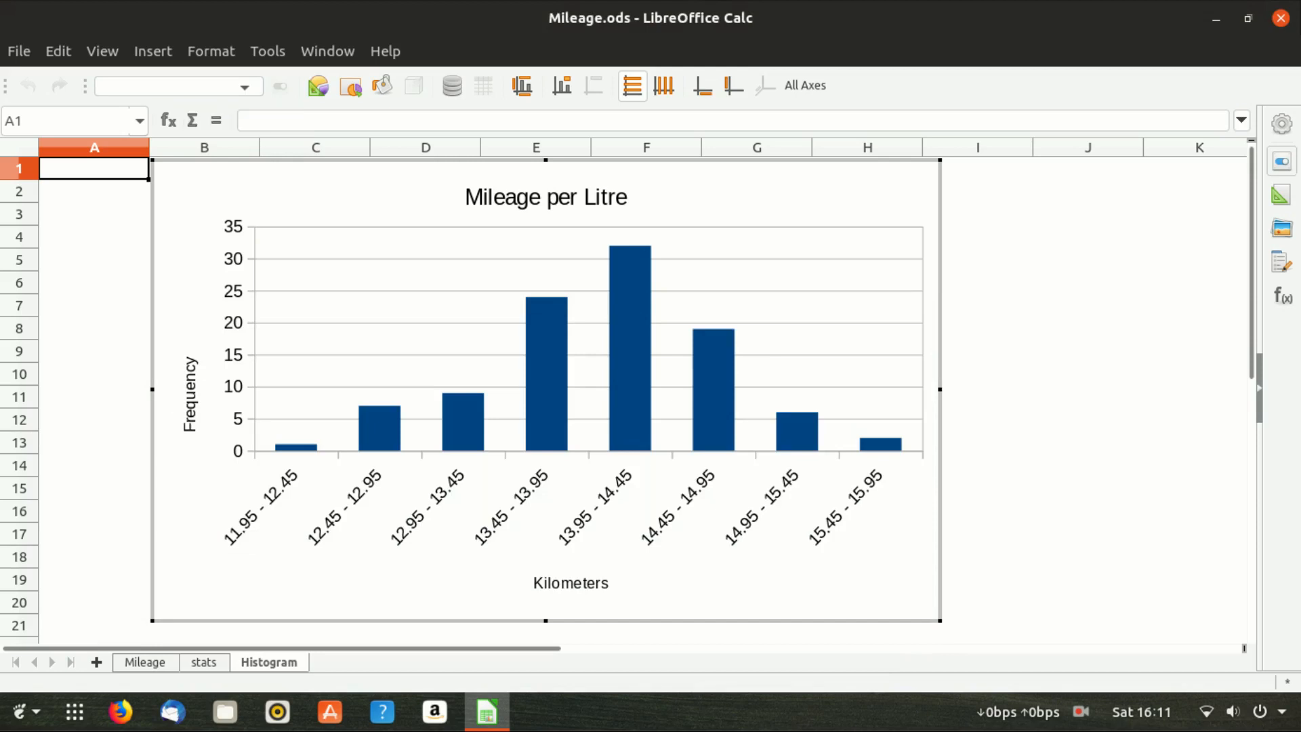
{"action": "left_click_drag", "start_coordinate": [697, 305], "coordinate": [584, 305]}
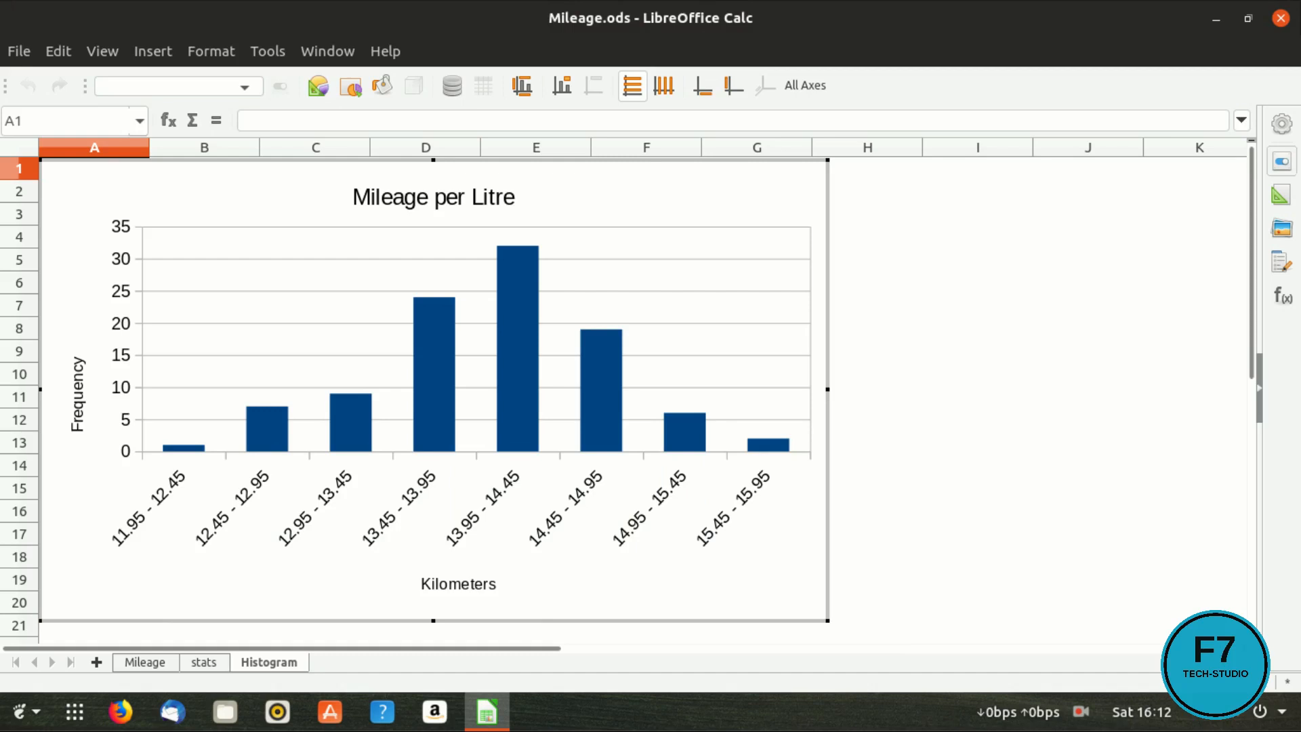
- Format the chart's data series with 0% spacing between bars and 50% area transparency
{"action": "mouse_move", "coordinate": [528, 325]}
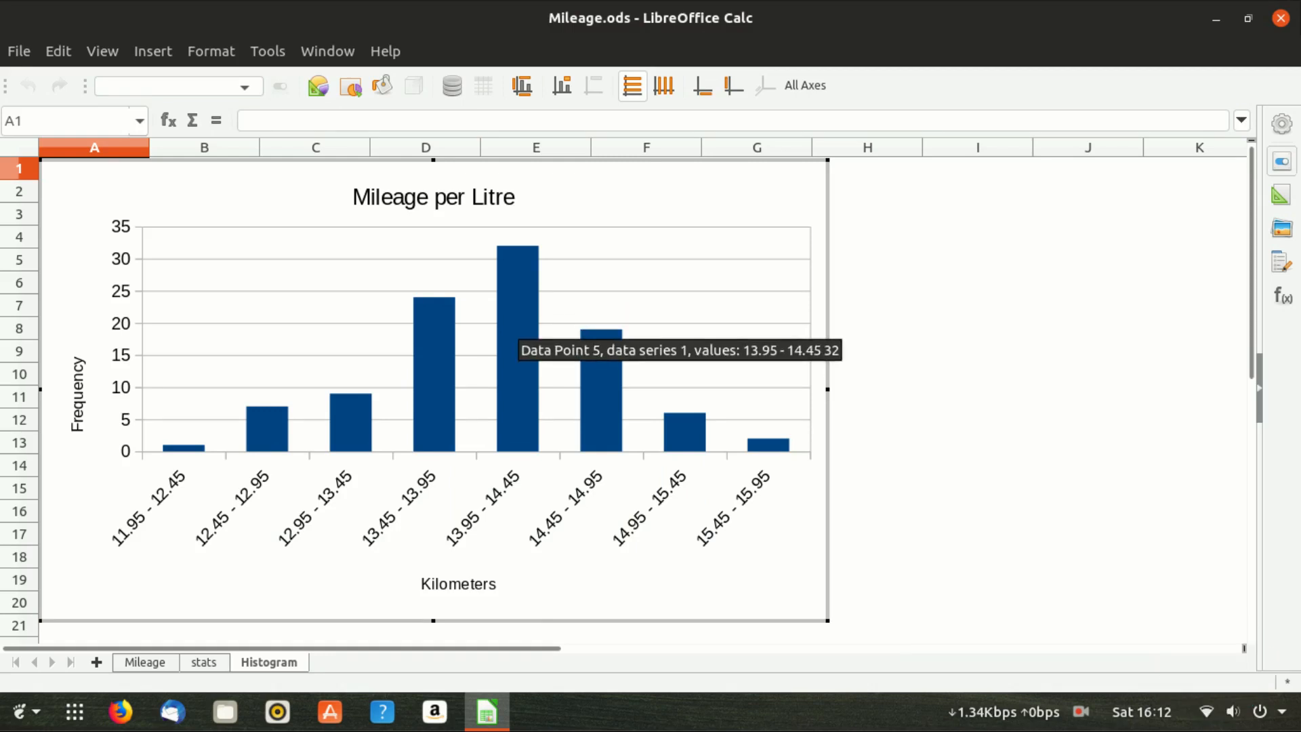
{"action": "left_click", "coordinate": [529, 325]}
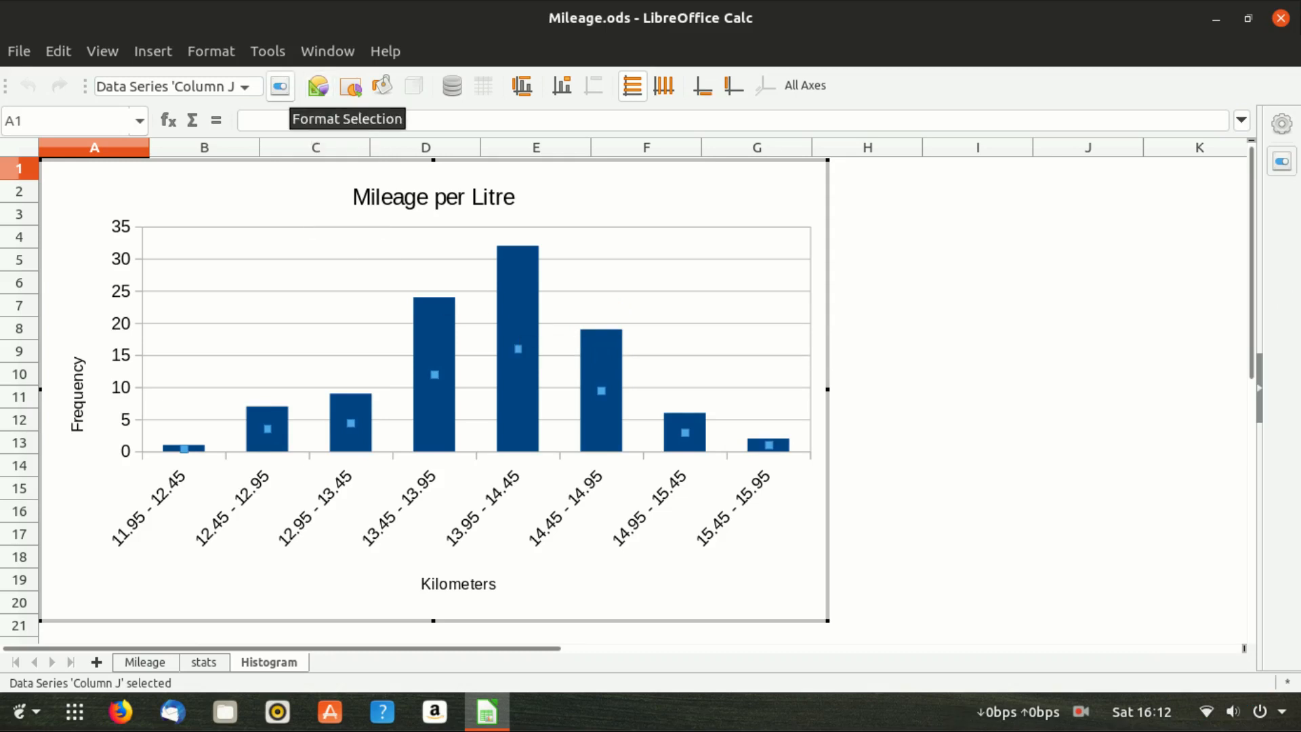
{"action": "left_click", "coordinate": [280, 86]}
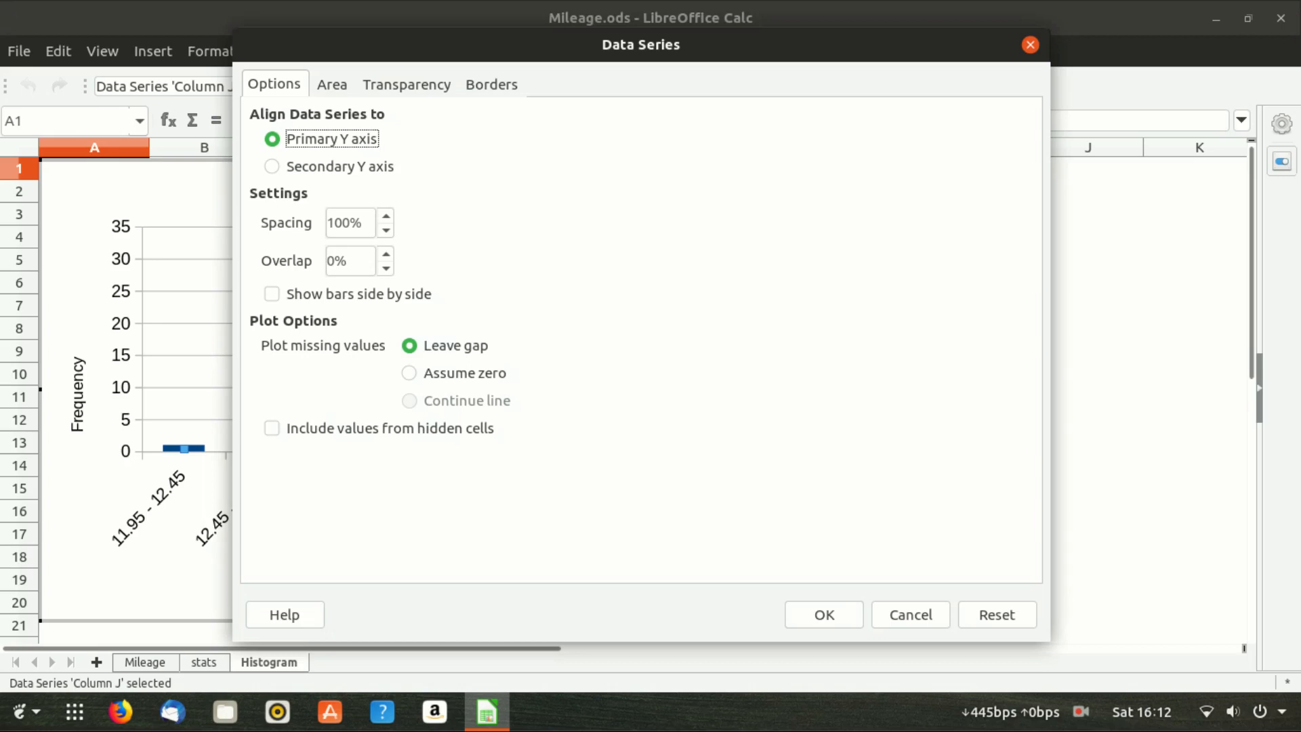
{"action": "key", "text": "Tab"}
{"action": "type", "text": "0"}
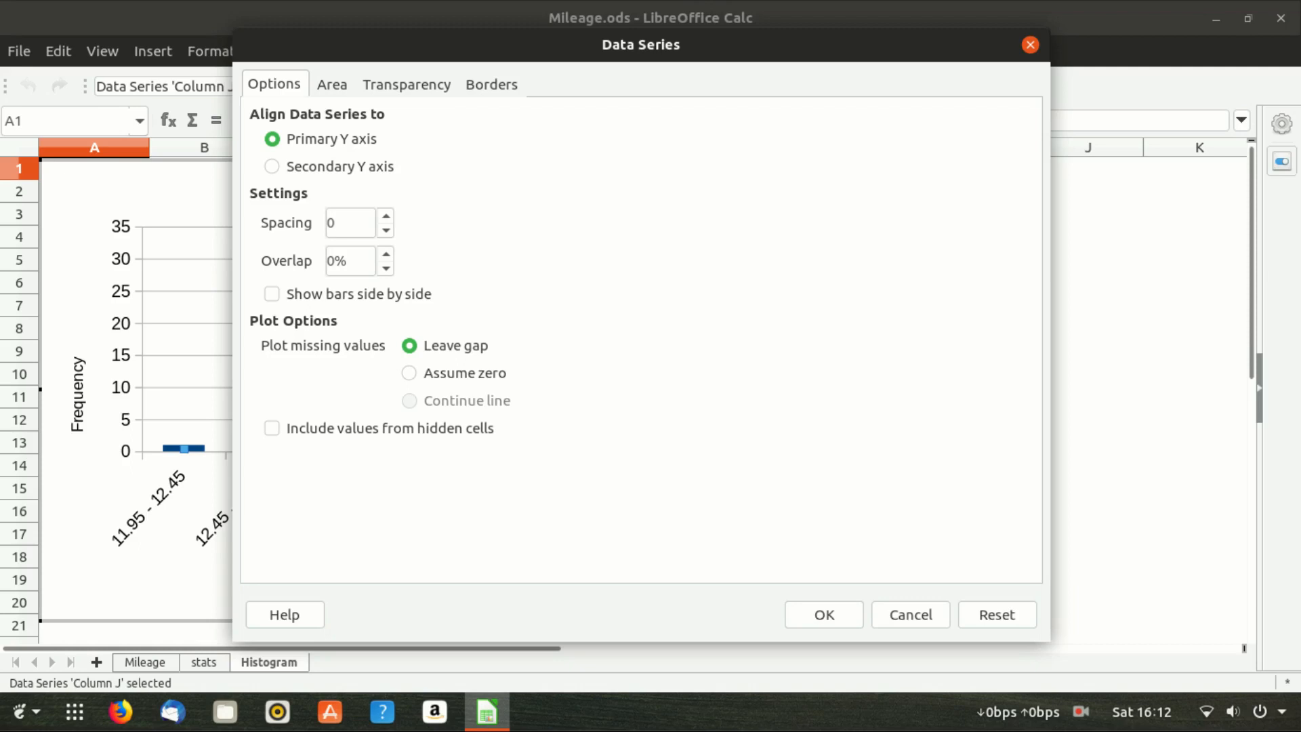
{"action": "left_click", "coordinate": [407, 84]}
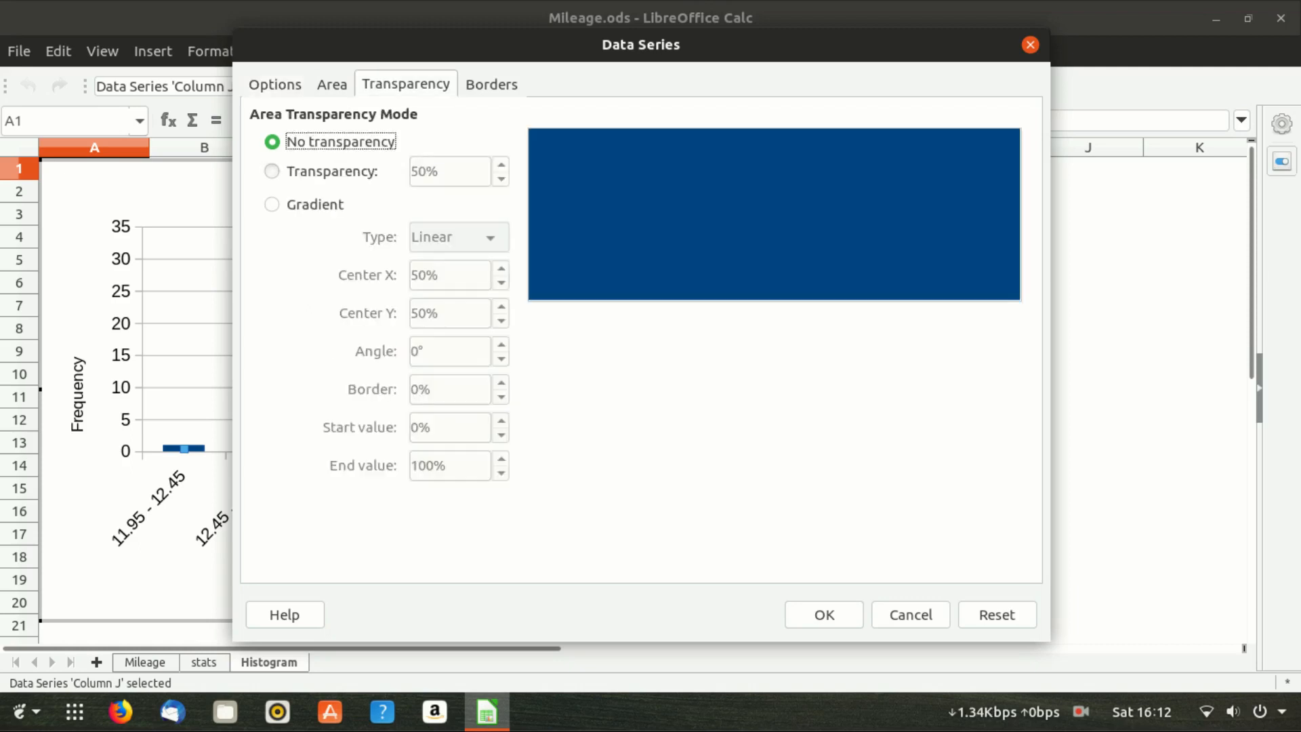
{"action": "left_click", "coordinate": [272, 171]}
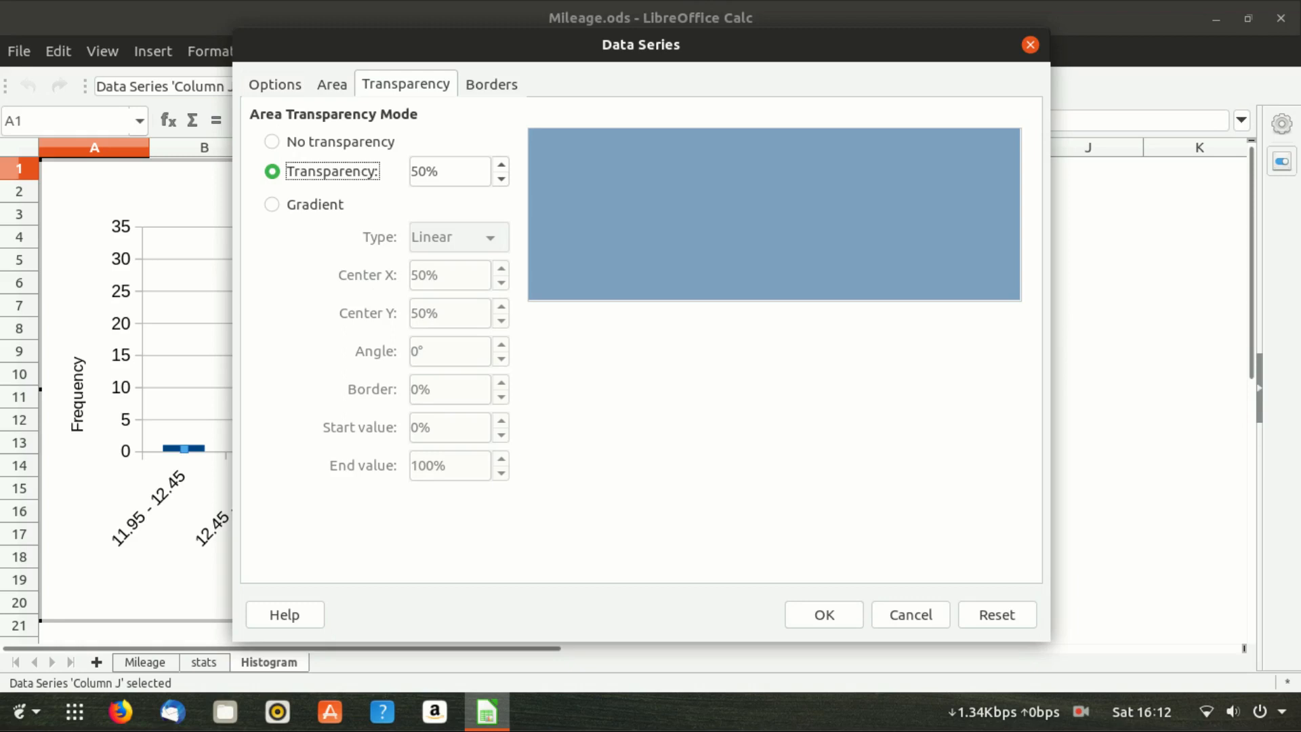
- Give the data series bars a continuous black border 0.04" wide and apply the formatting
{"action": "left_click", "coordinate": [492, 84]}
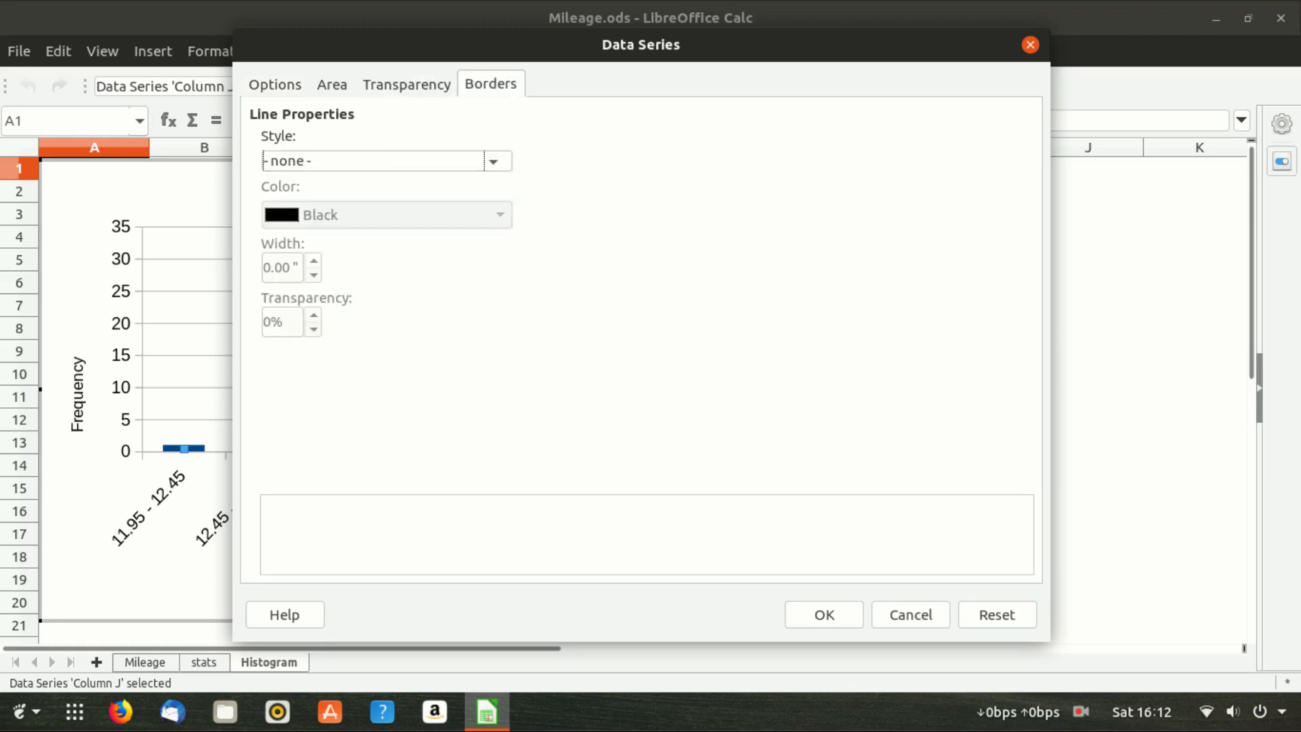
{"action": "left_click", "coordinate": [493, 162]}
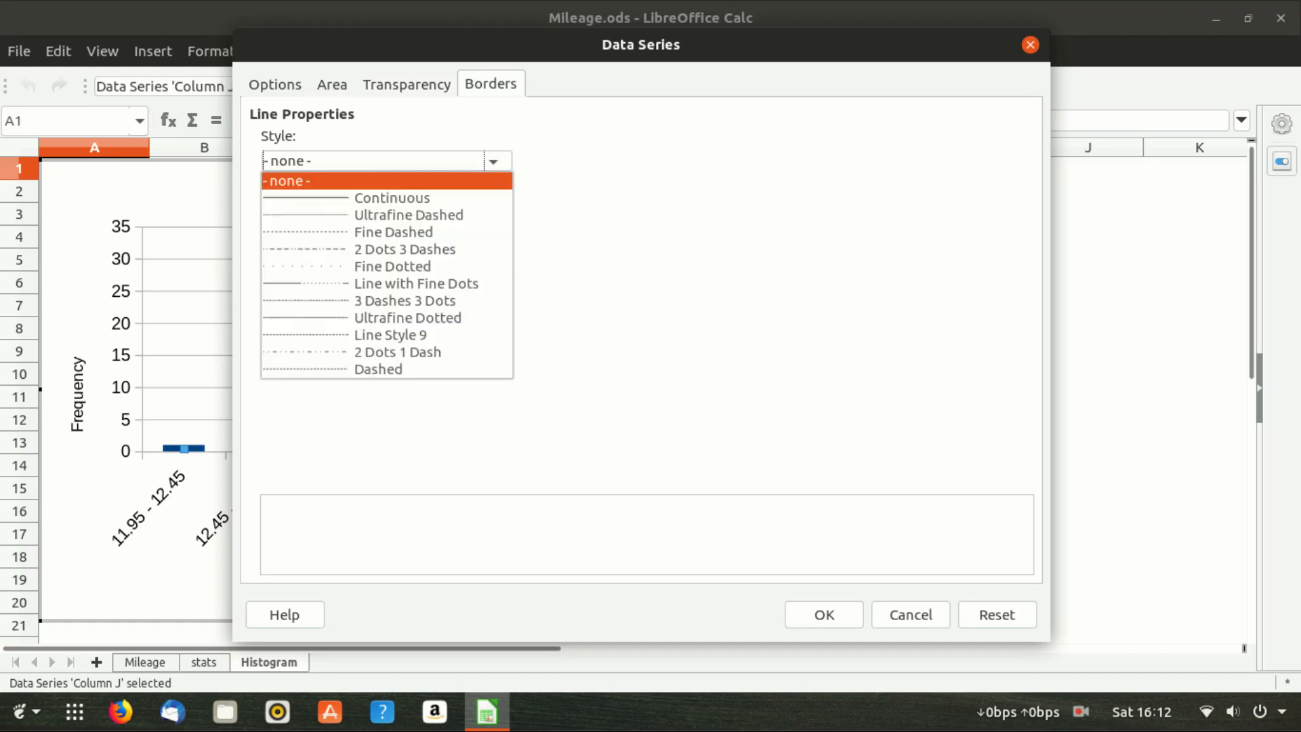
{"action": "key", "text": "Return"}
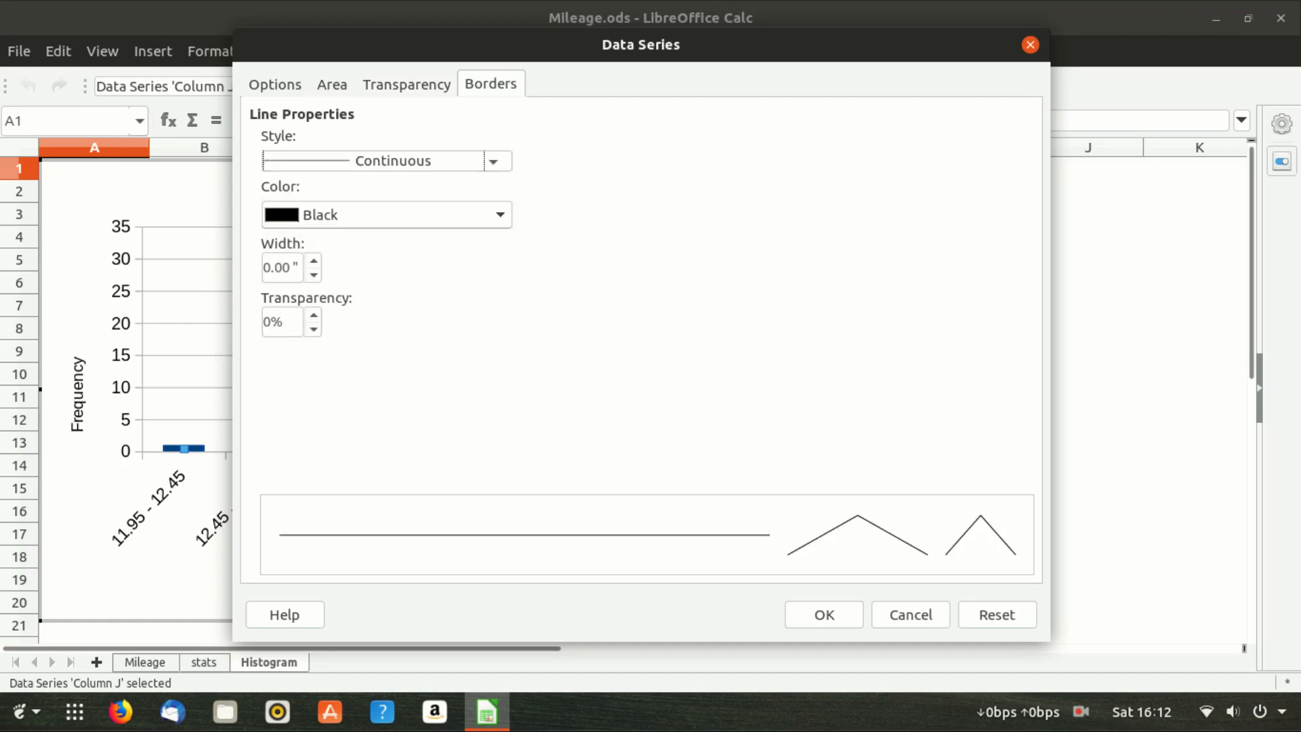
{"action": "key", "text": "Up"}
{"action": "key", "text": "Up"}
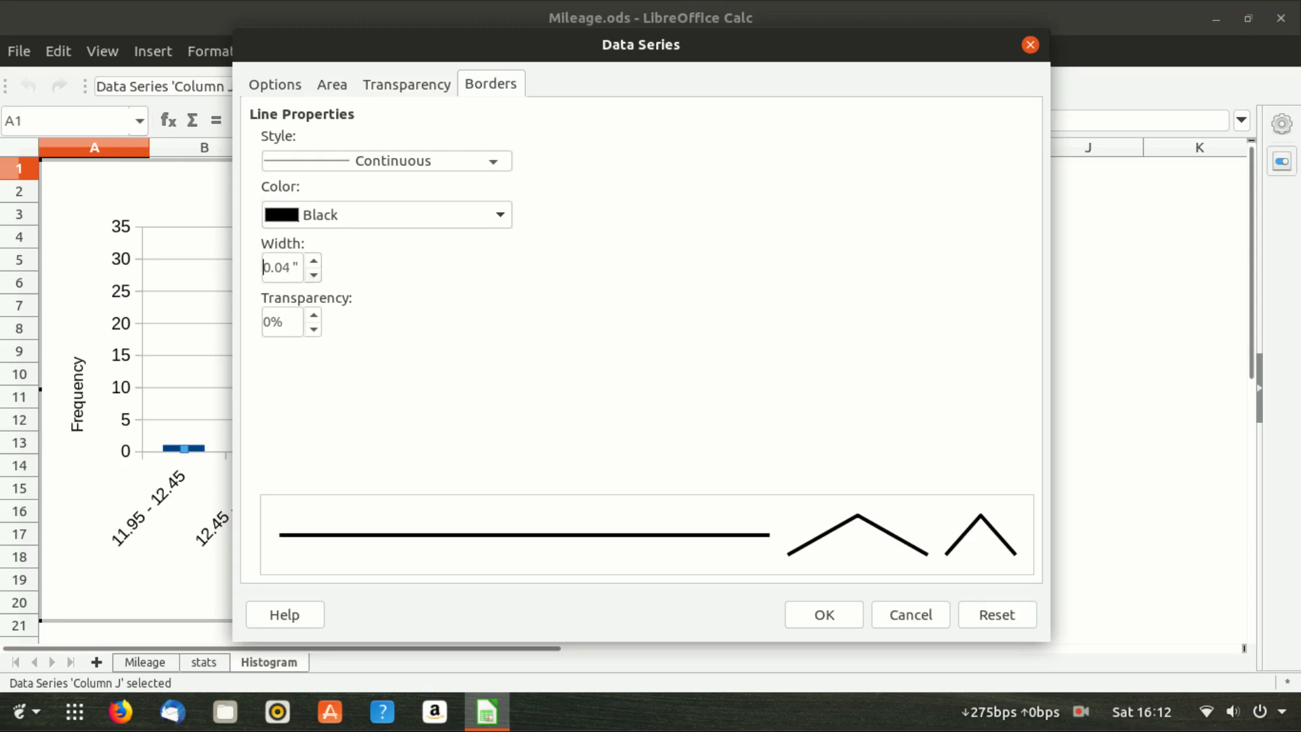
{"action": "key", "text": "Return"}
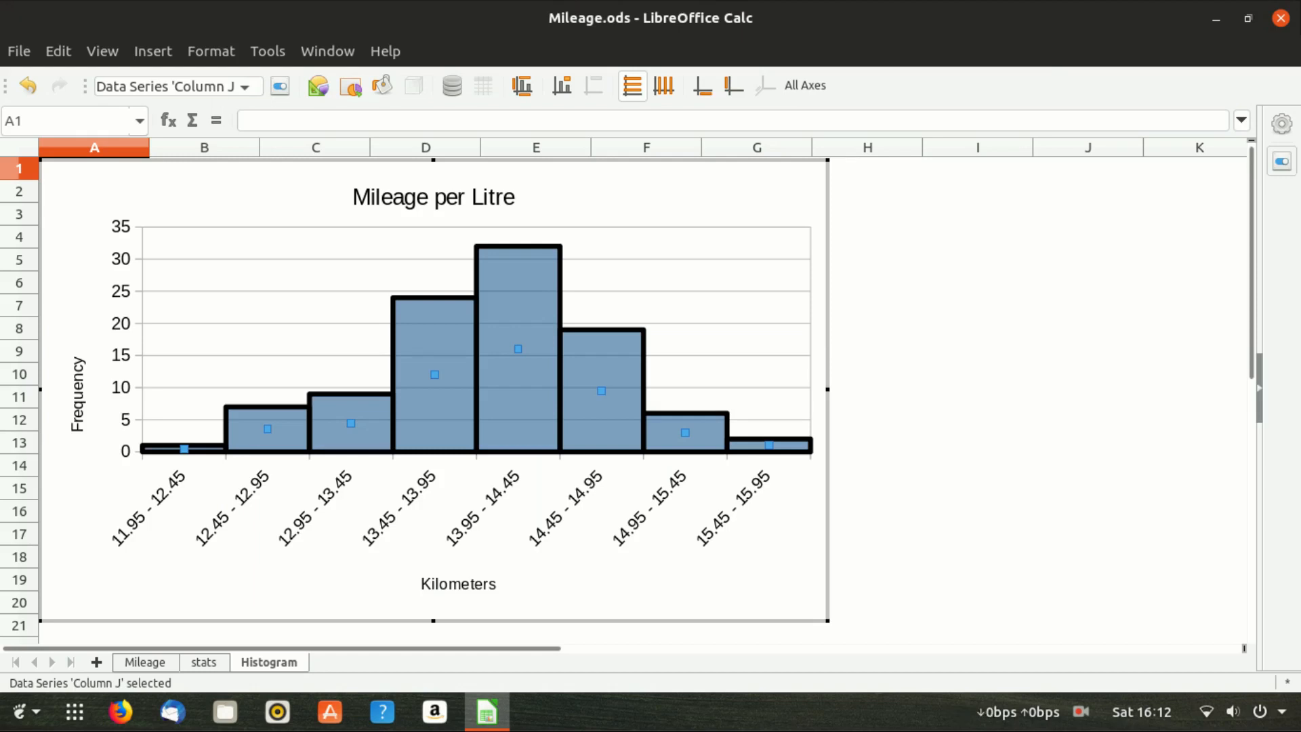
- Widen the chart to about 8.11 inches and set the X axis label font size to 8
{"action": "key", "text": "Escape"}
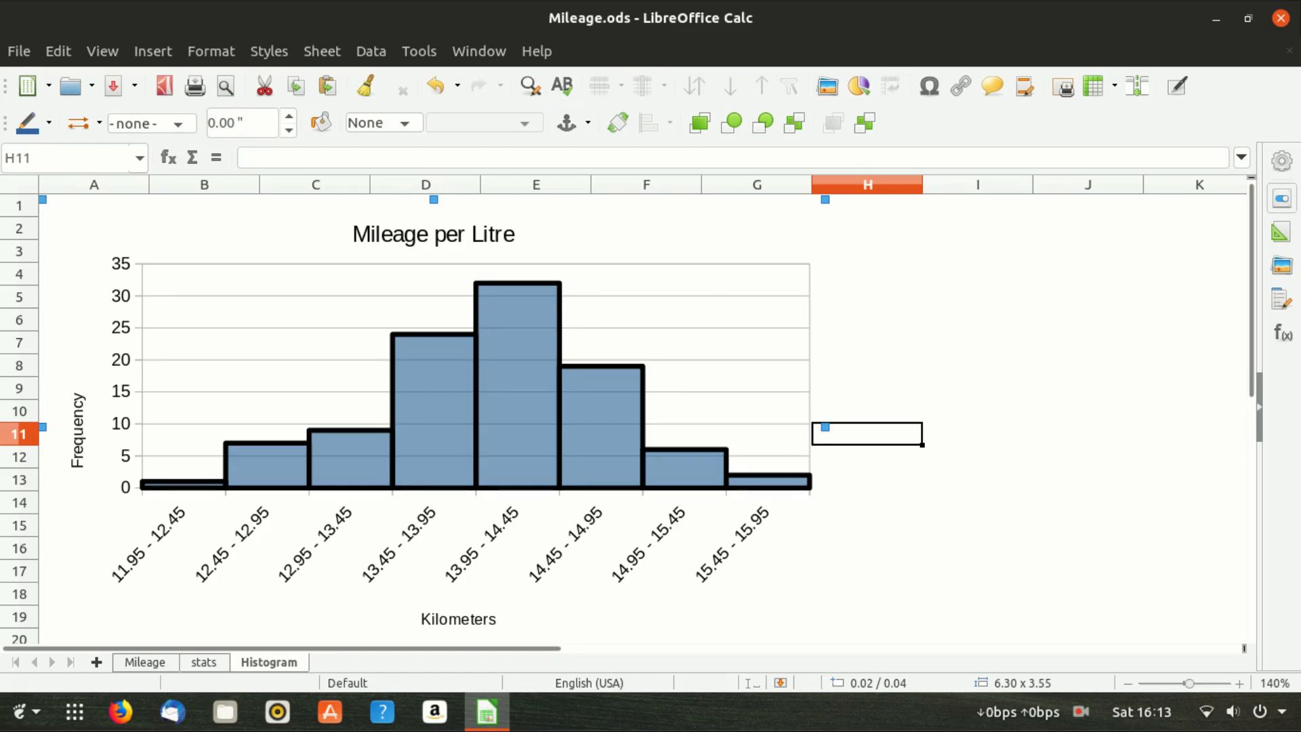
{"action": "left_click_drag", "start_coordinate": [824, 427], "coordinate": [1051, 427]}
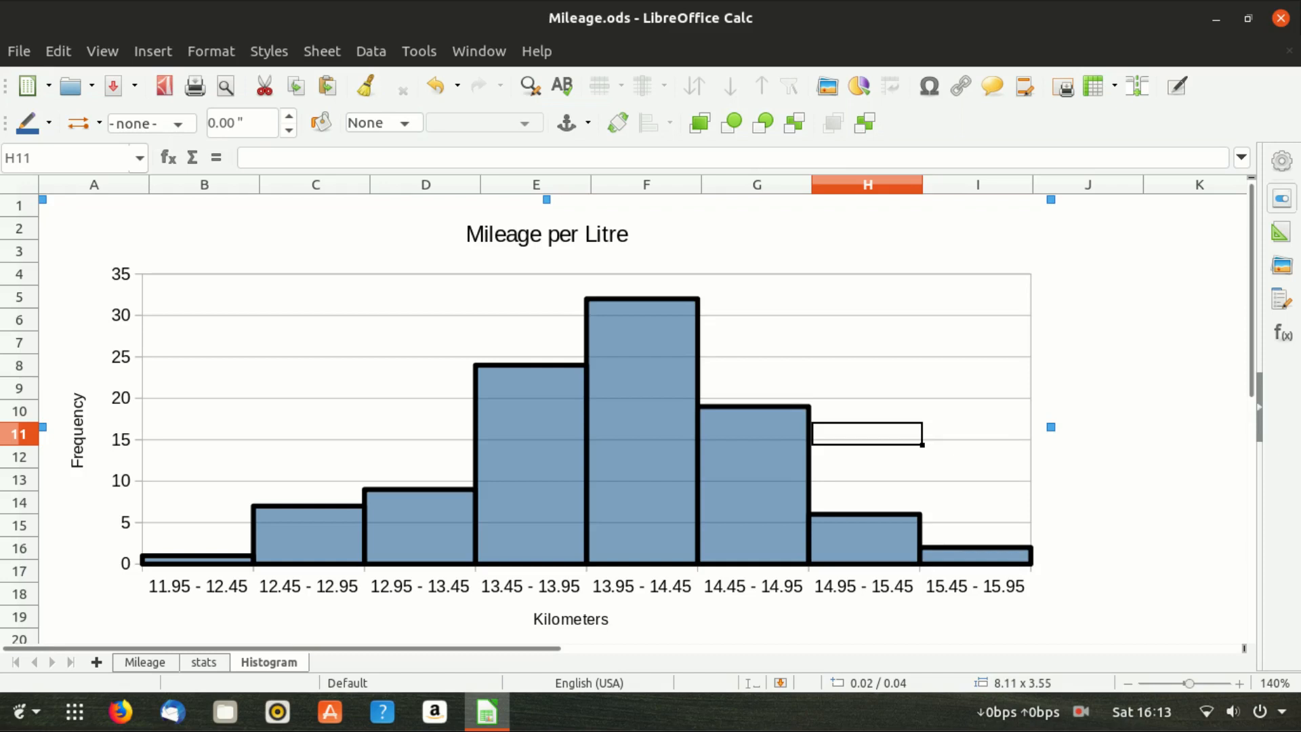
{"action": "double_click", "coordinate": [521, 588]}
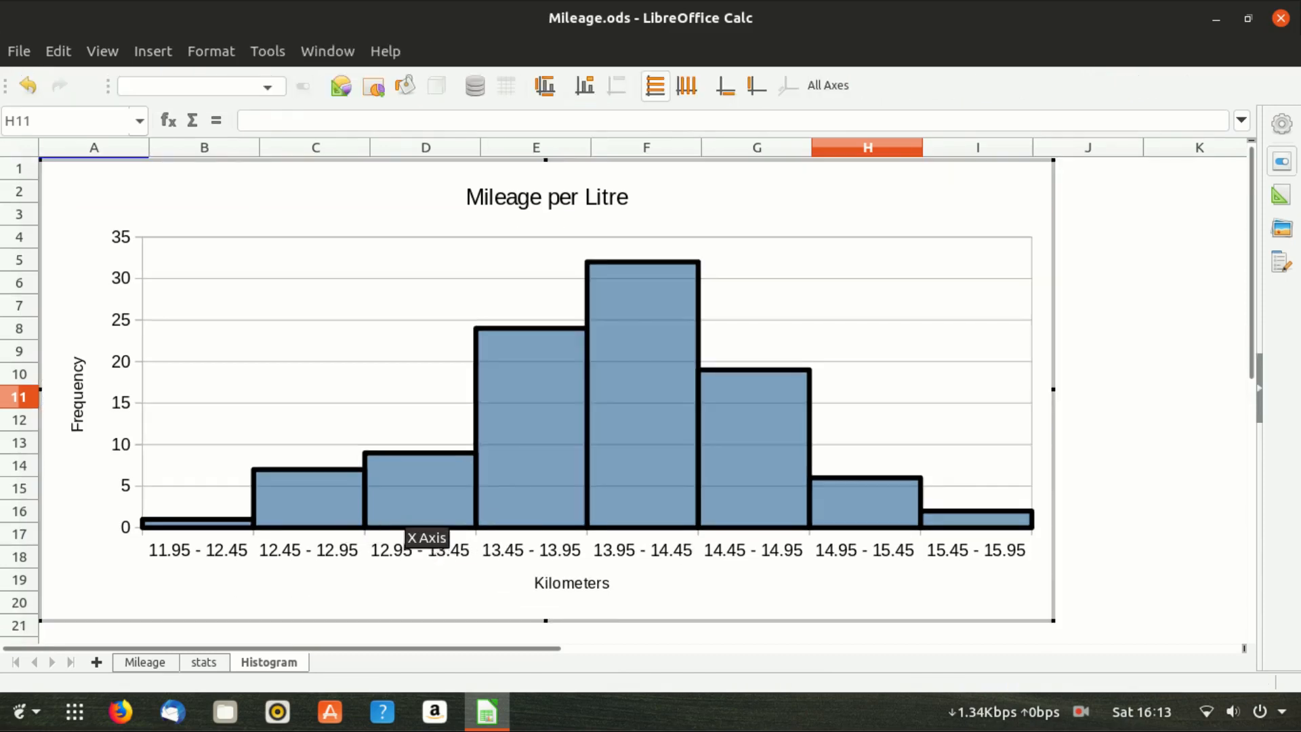
{"action": "double_click", "coordinate": [410, 527]}
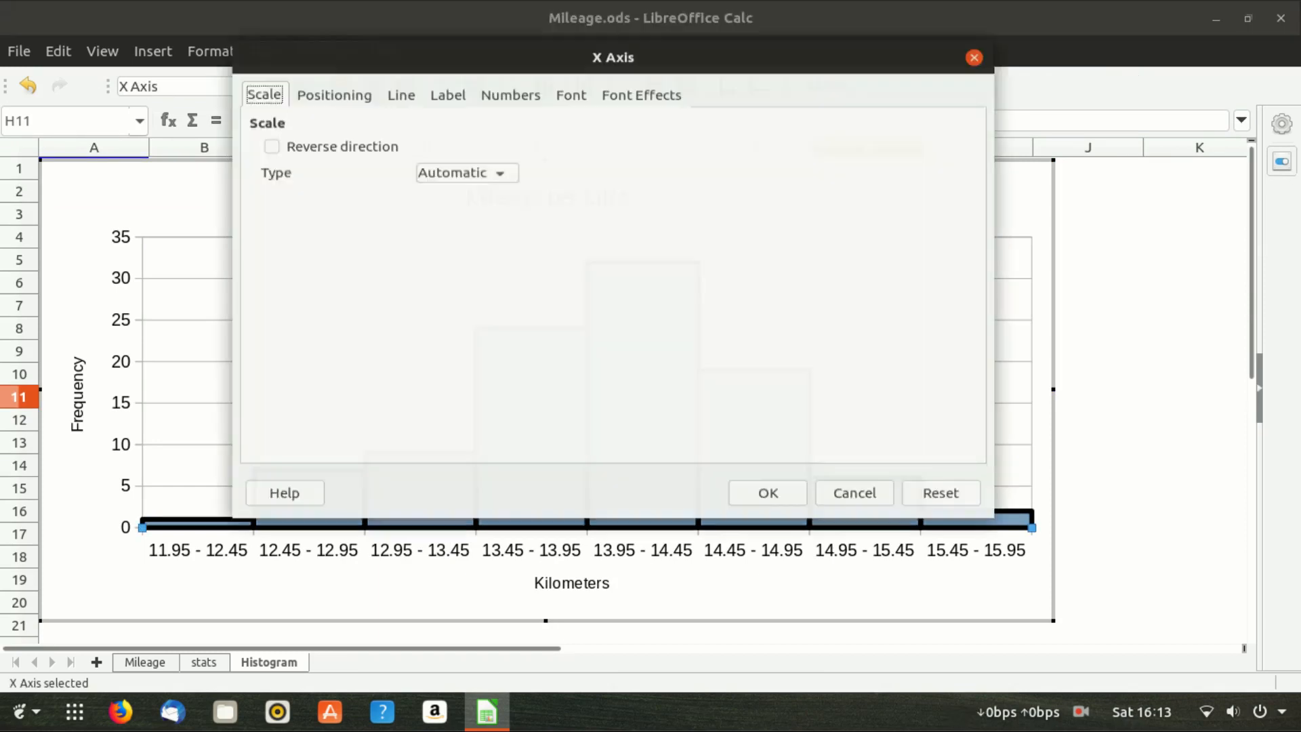
{"action": "left_click", "coordinate": [448, 85]}
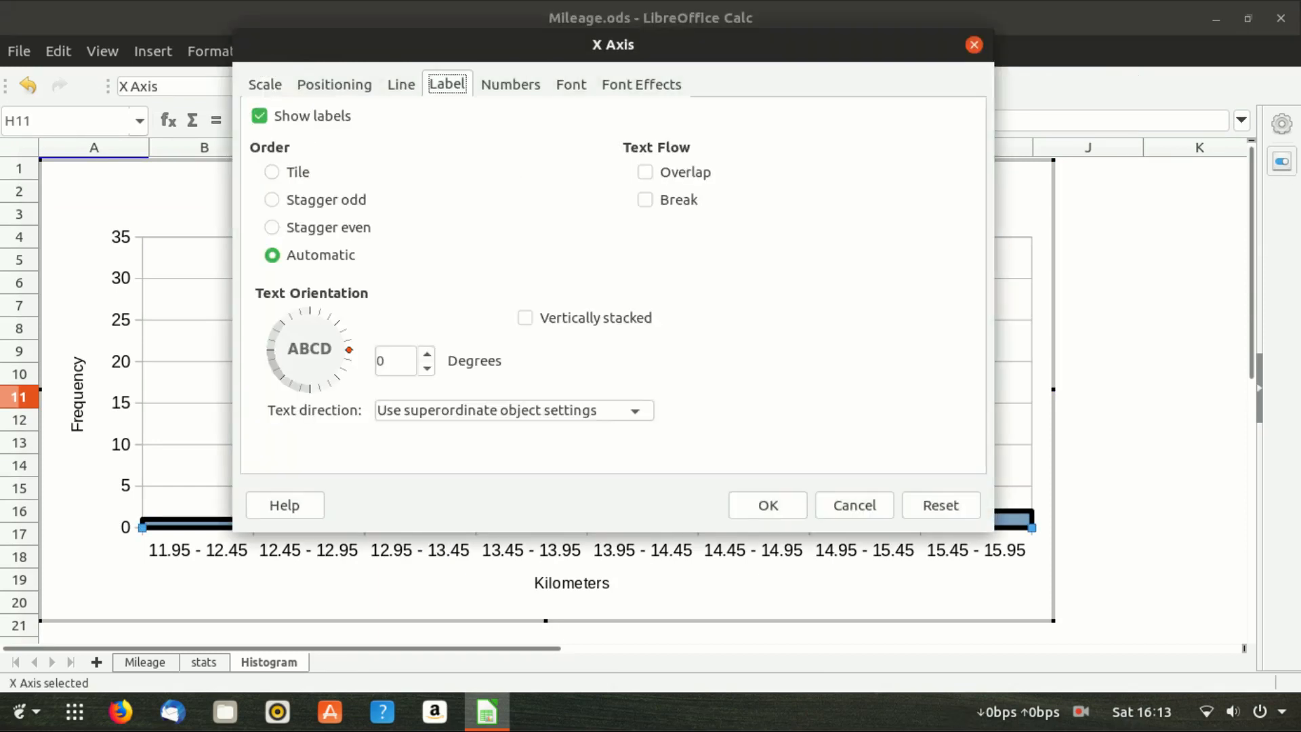
{"action": "left_click", "coordinate": [570, 85]}
{"action": "left_click", "coordinate": [841, 187]}
{"action": "left_click", "coordinate": [768, 505]}
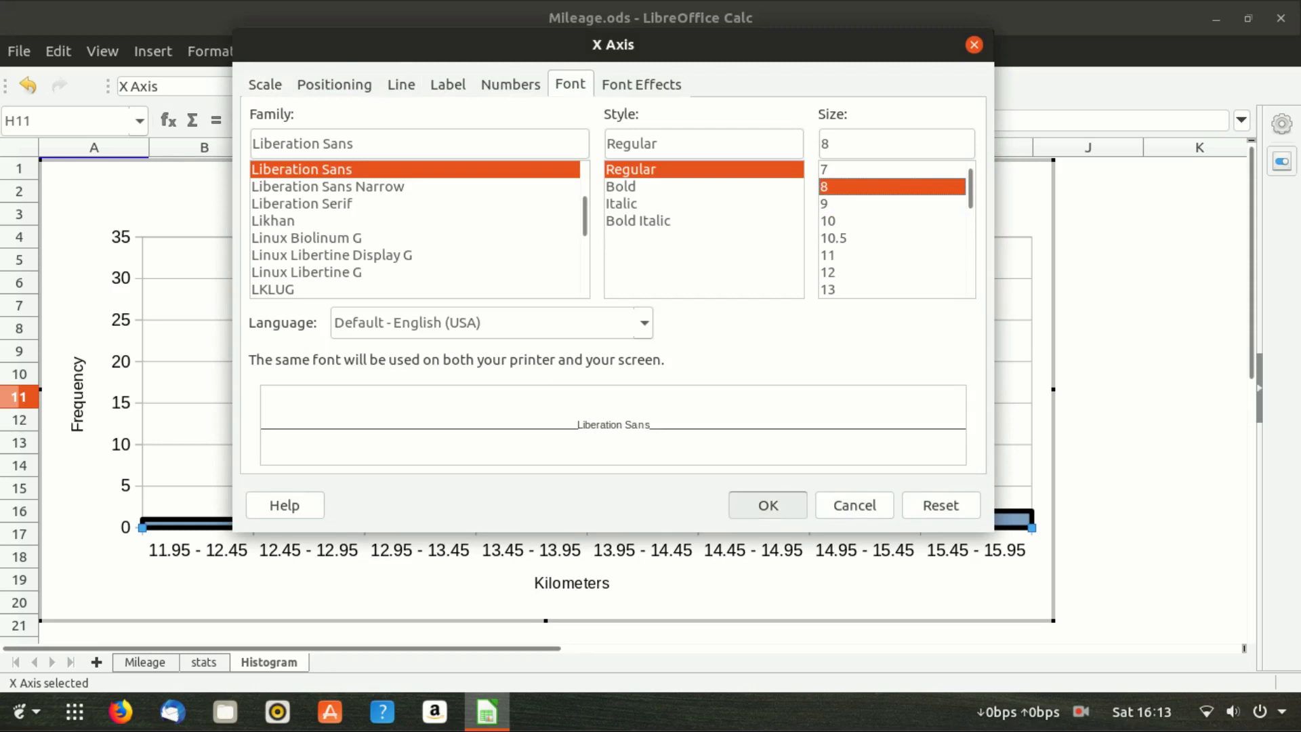
{"action": "left_click", "coordinate": [1137, 533]}
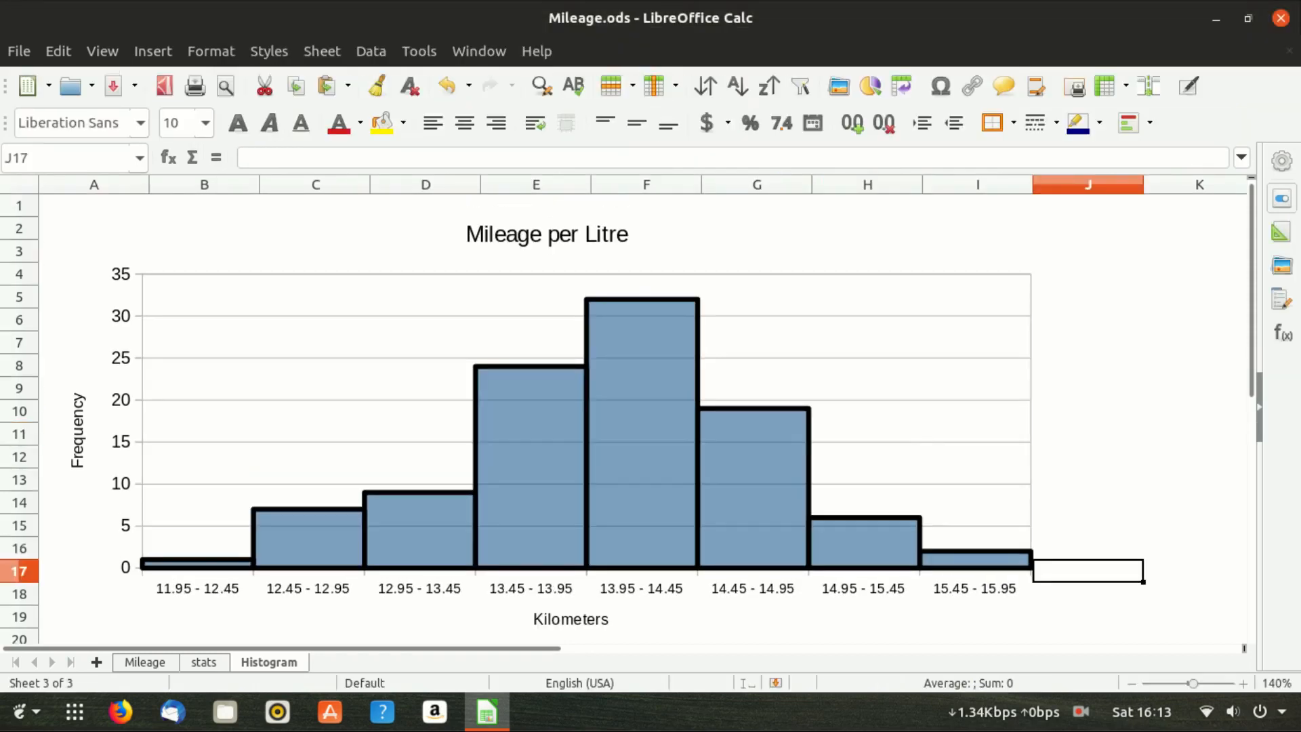
- Add data labels to the bar series, showing values as numbers with placement above
{"action": "left_click", "coordinate": [547, 427]}
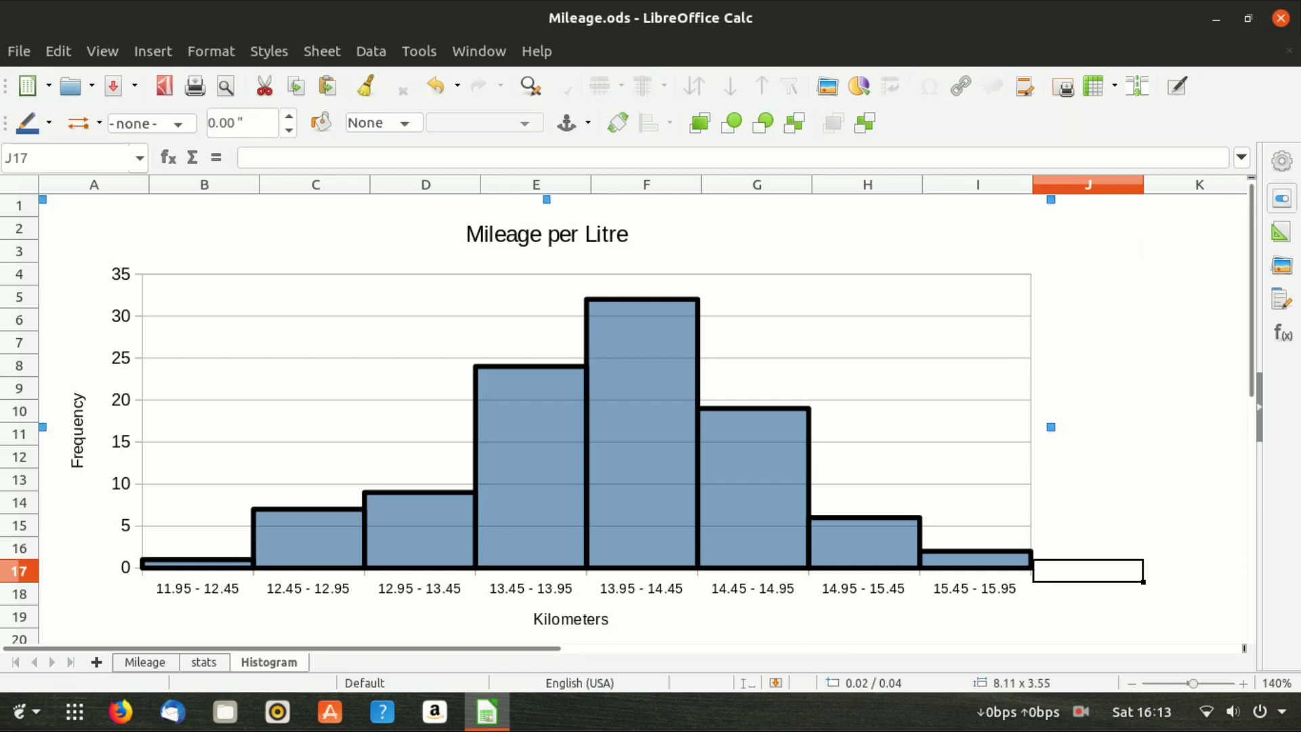
{"action": "double_click", "coordinate": [675, 397]}
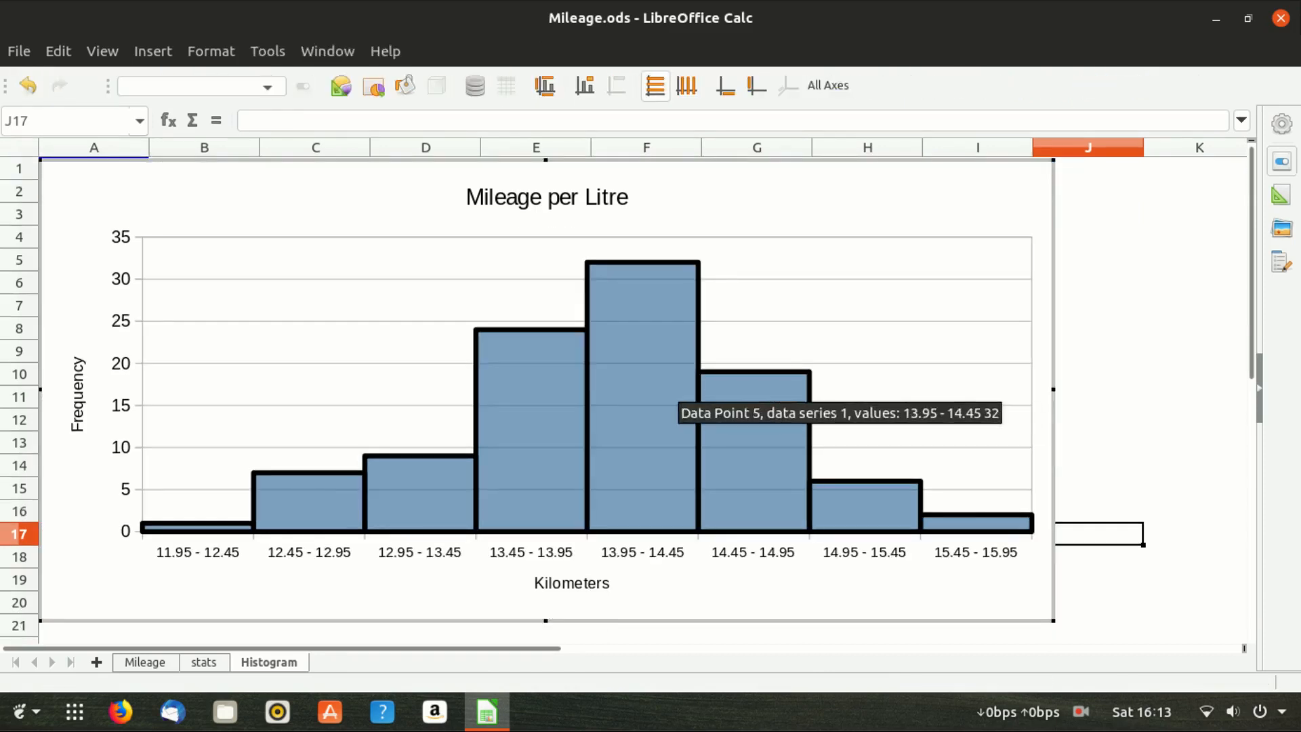
{"action": "left_click", "coordinate": [674, 396]}
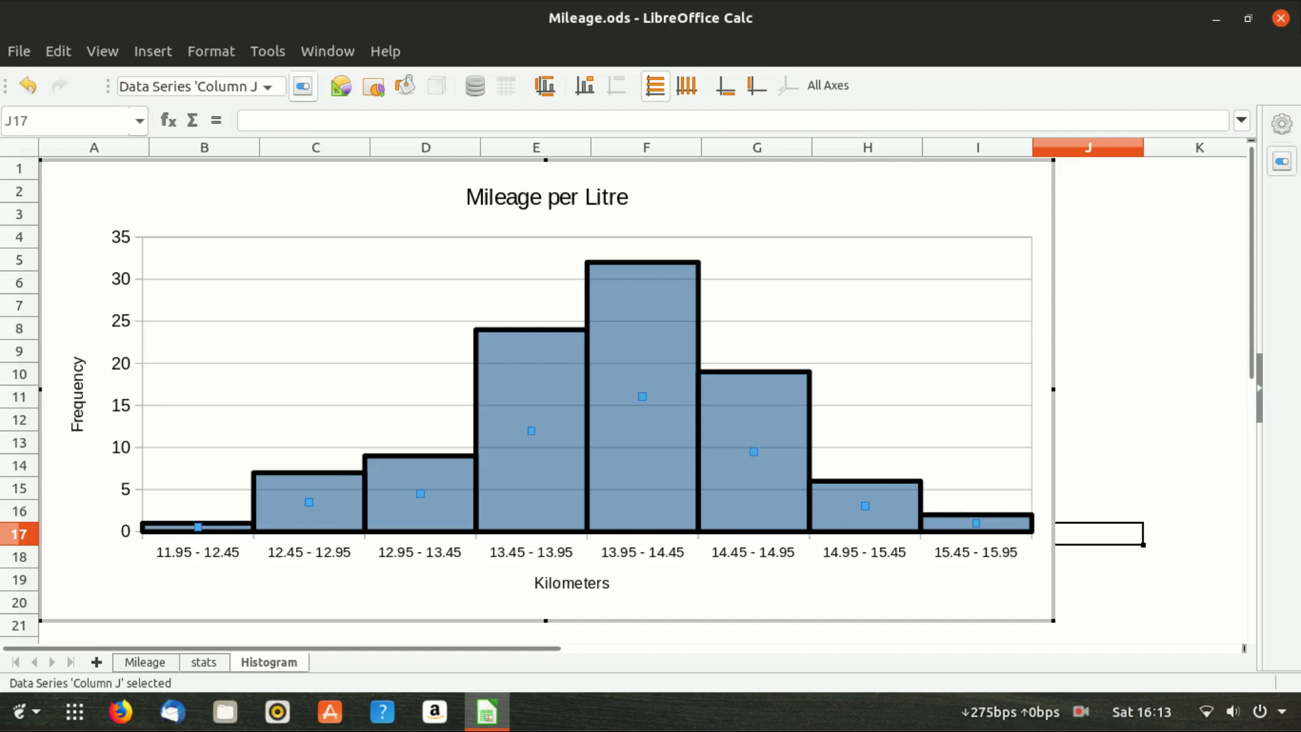
{"action": "left_click", "coordinate": [153, 51]}
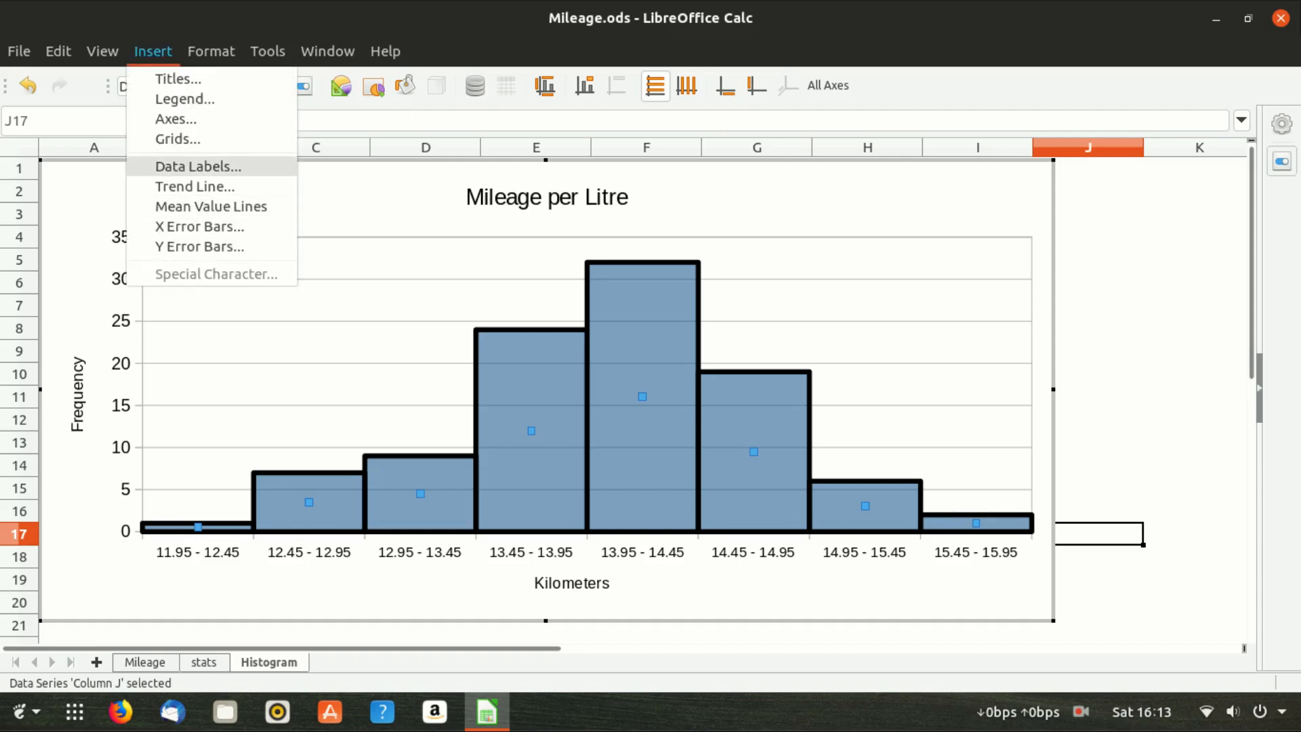
{"action": "key", "text": "Return"}
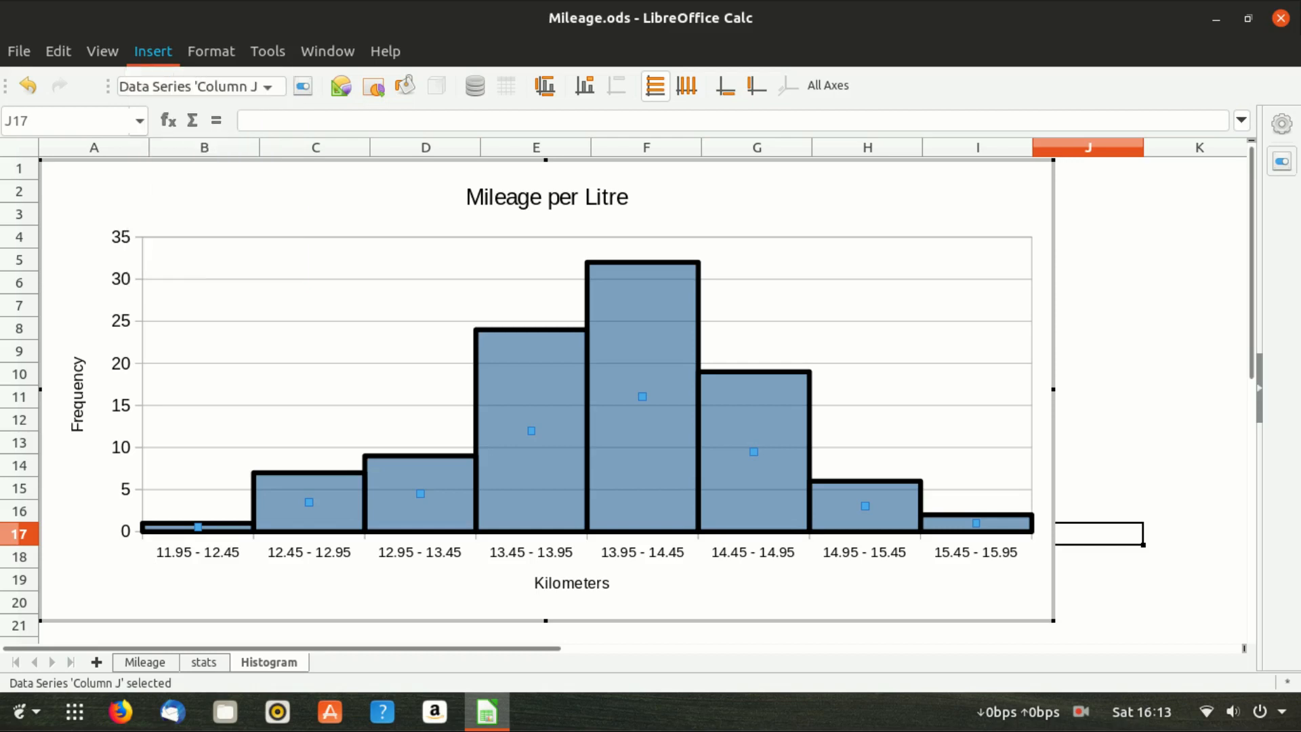
{"action": "key", "text": "ctrl+Page_Down"}
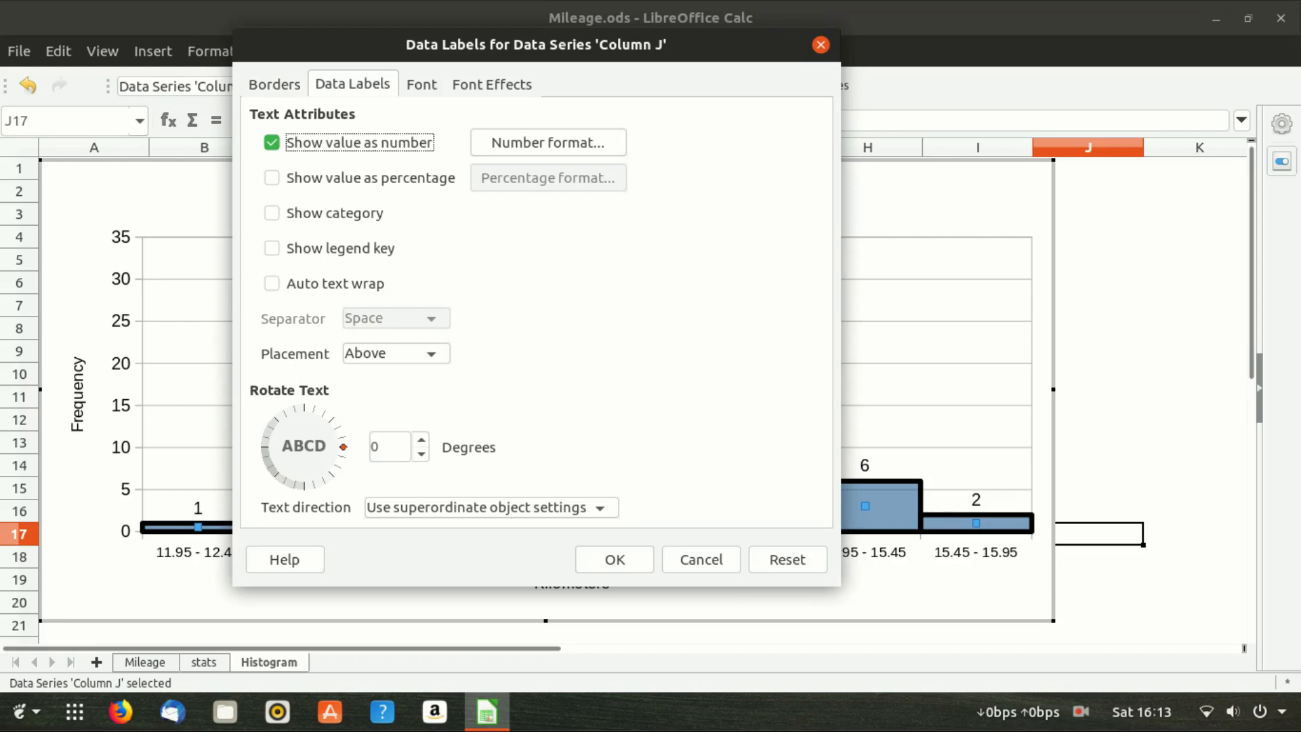
{"action": "left_click", "coordinate": [615, 559]}
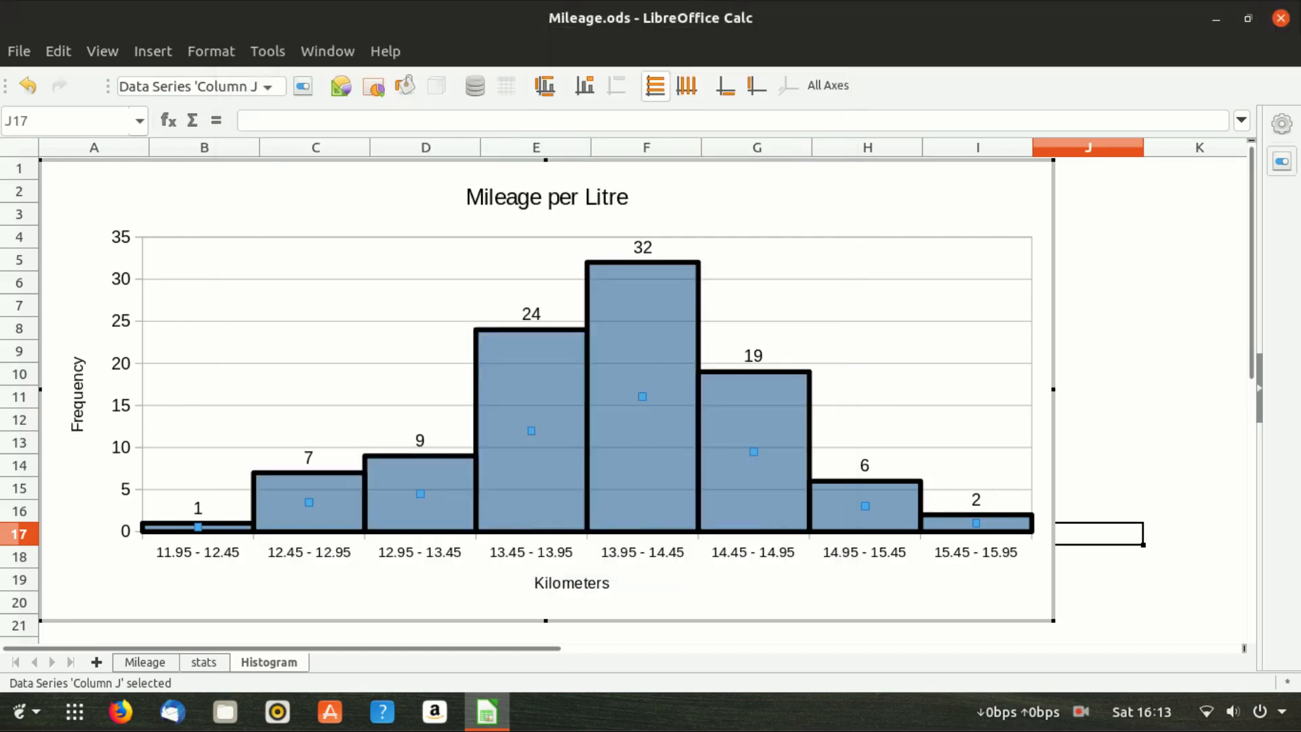
{"action": "left_click", "coordinate": [1084, 399]}
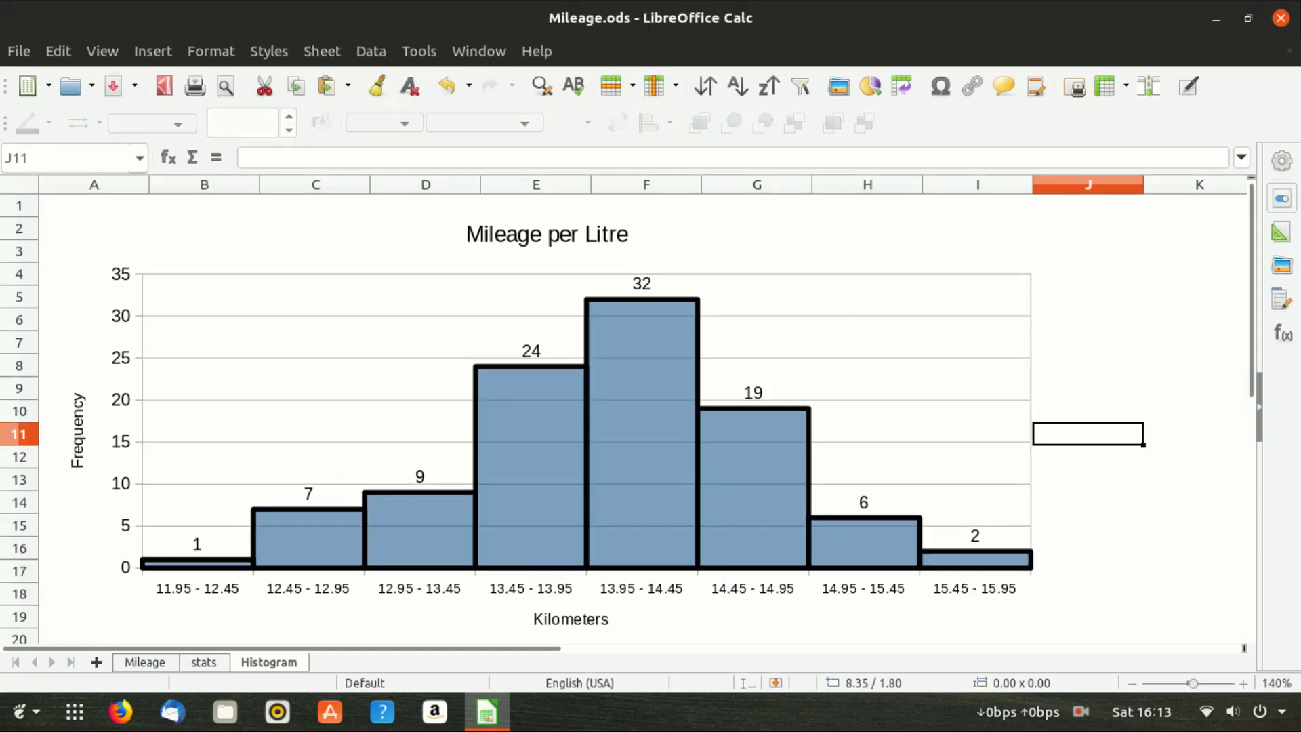